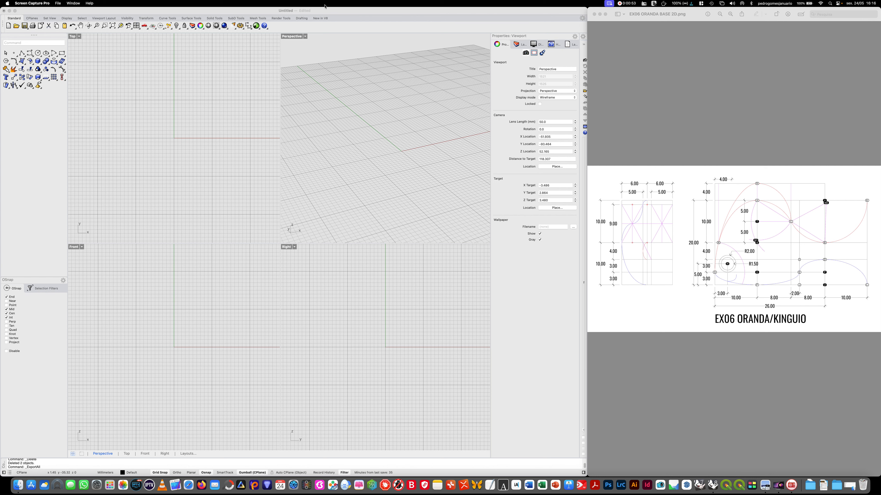
- Examine the active annotation style's font, text, dimension, arrow, length-unit and angular-unit settings in the document properties
left_click(338, 11)
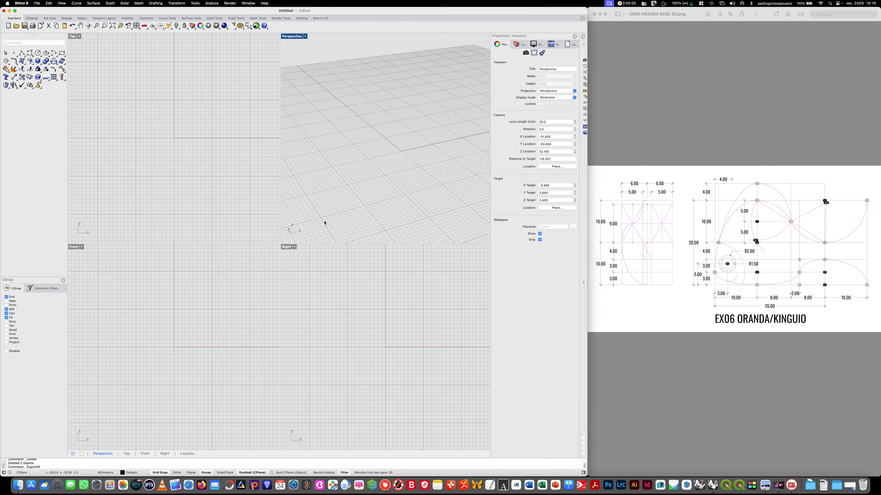
left_click(236, 5)
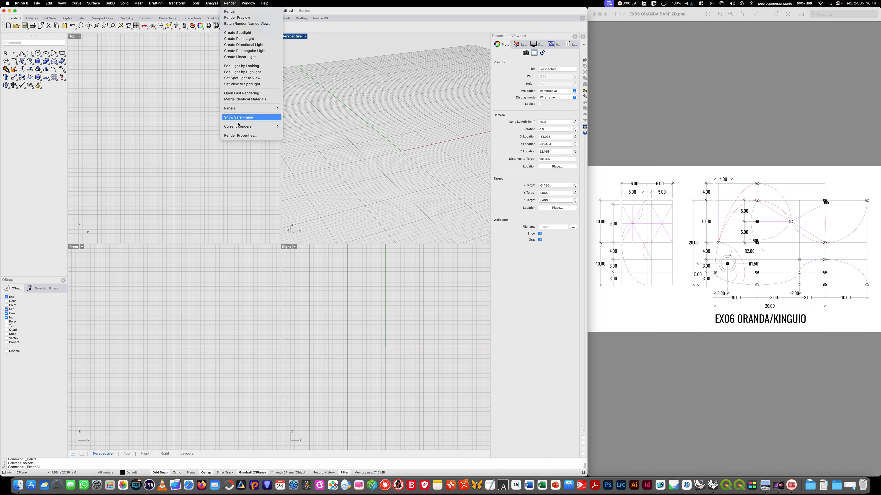
left_click(243, 137)
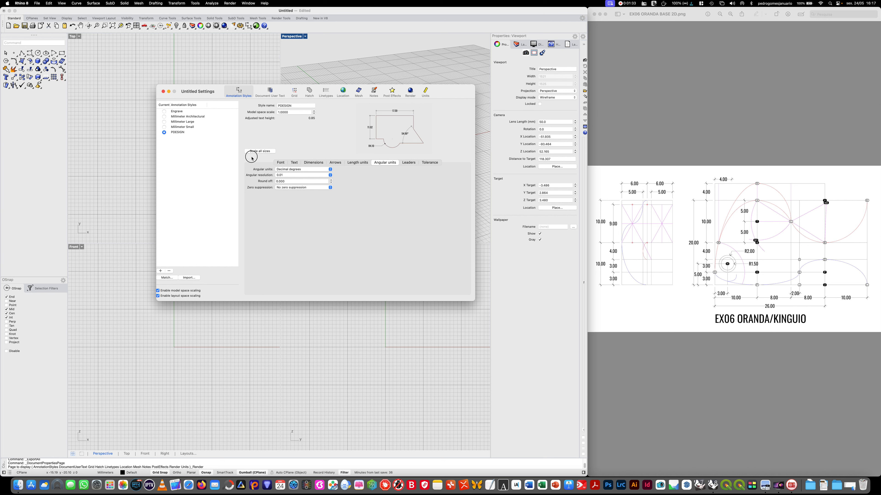
left_click(281, 163)
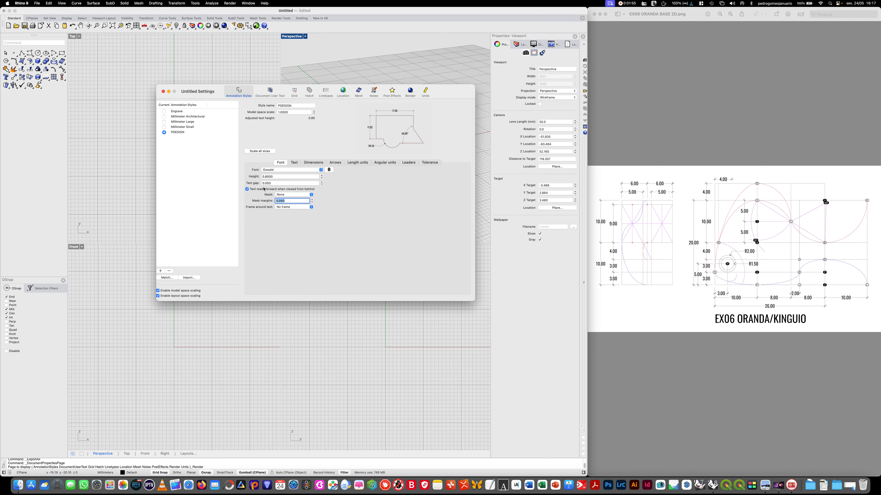
left_click(293, 163)
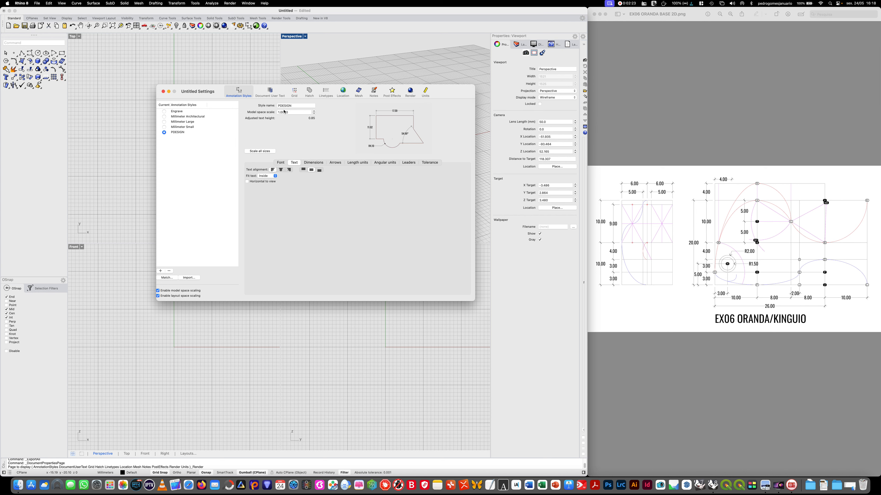
left_click(309, 163)
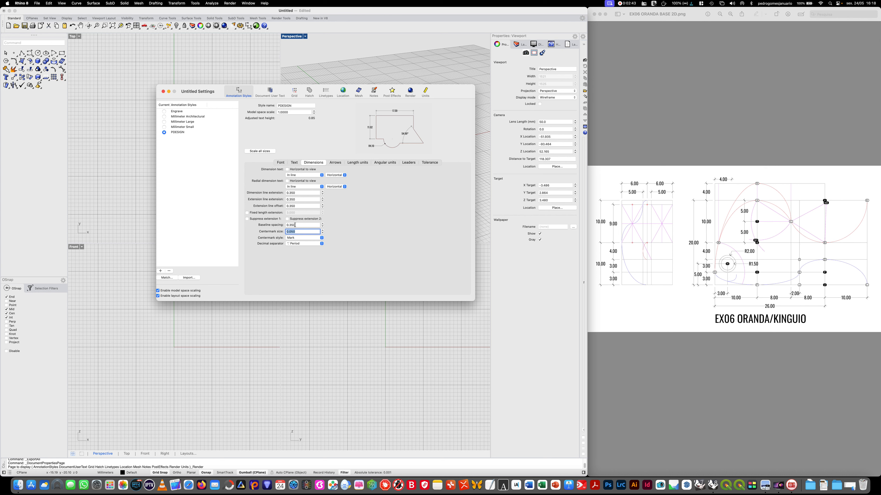
left_click(292, 231)
type("1")
left_click(336, 162)
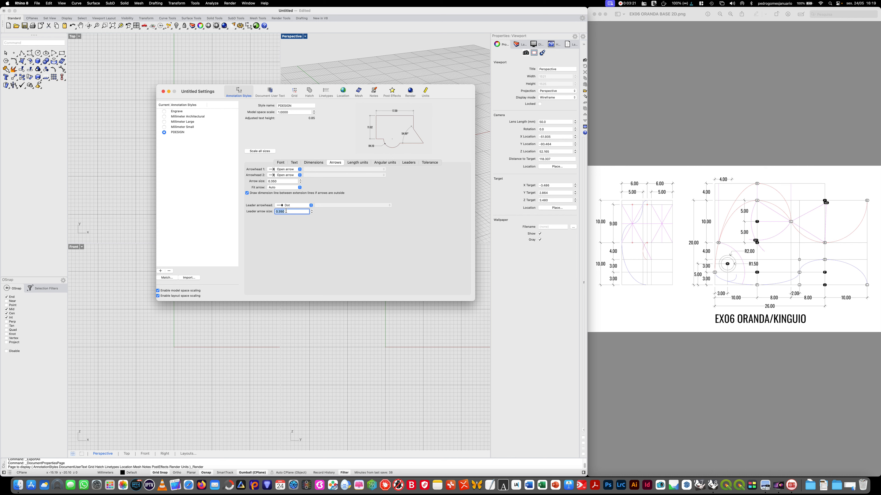
left_click(354, 165)
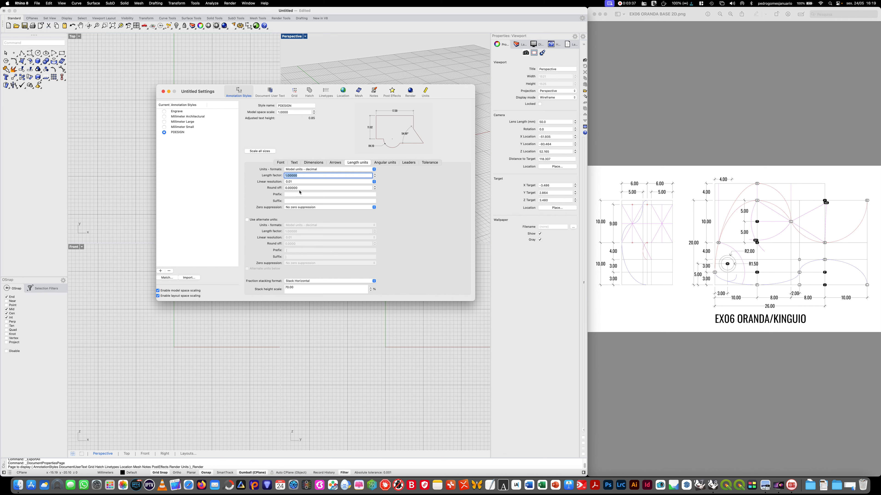
left_click(384, 162)
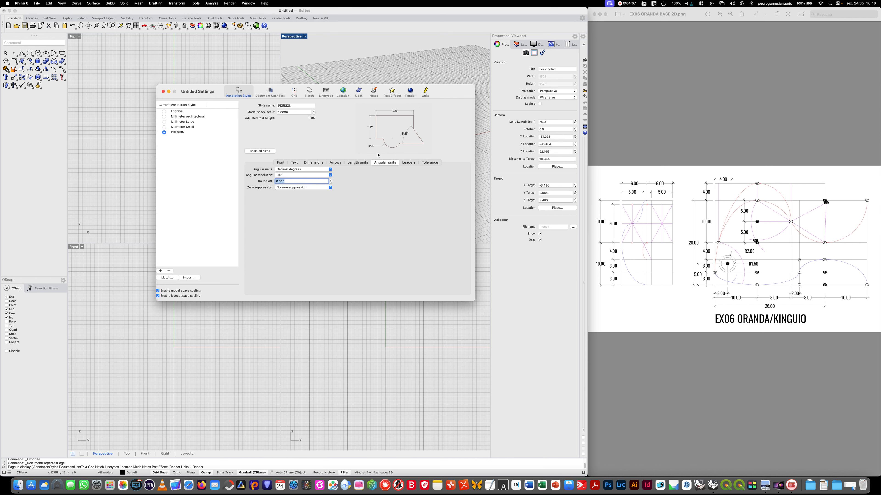
left_click(163, 91)
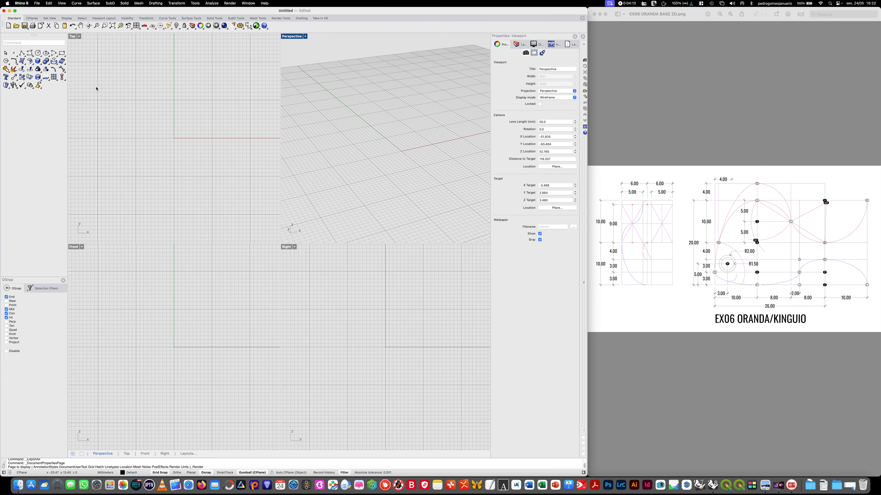
- Maximize the Top viewport and delete Layer 01 through Layer 05, keeping only the Default layer
double_click(74, 37)
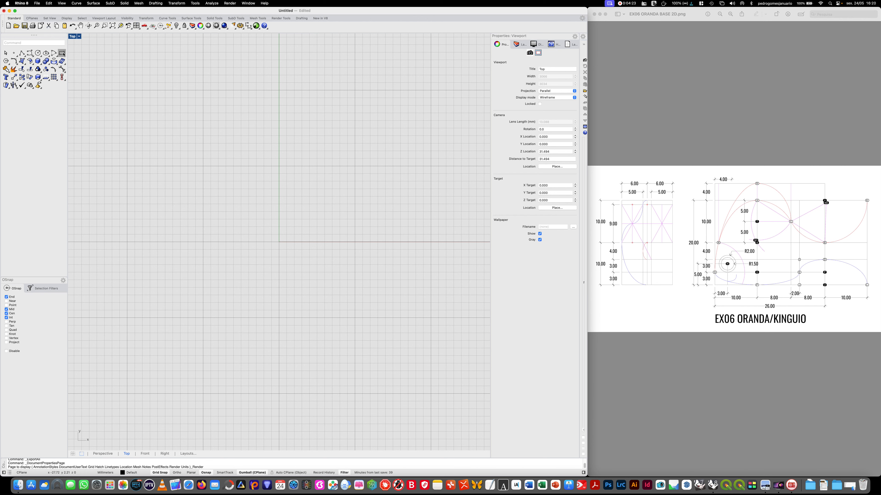
left_click(519, 44)
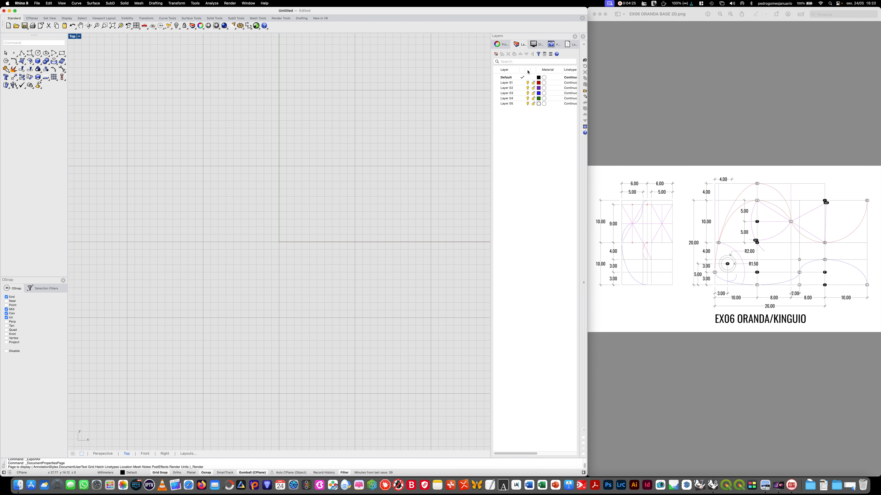
left_click_drag(517, 123, 508, 86)
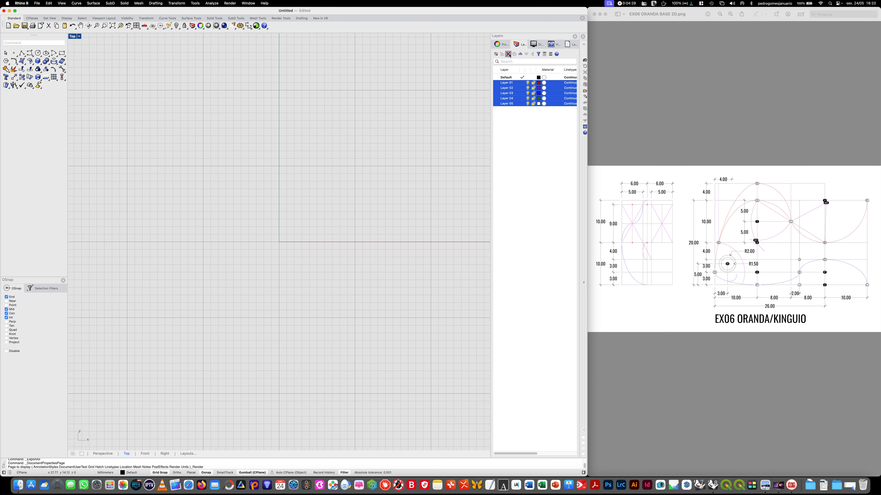
left_click(508, 54)
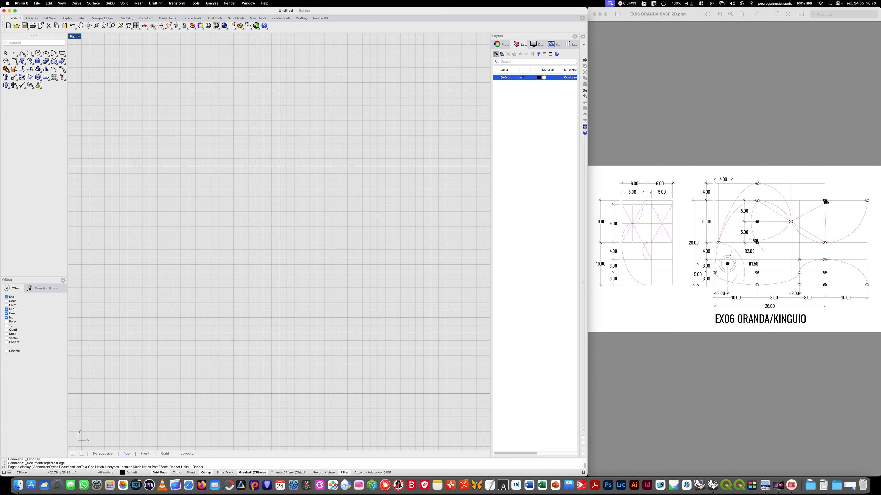
- Create four new layers below the Default layer
left_click(495, 54)
left_click(497, 54)
left_click(497, 54)
left_click(497, 55)
left_click(498, 54)
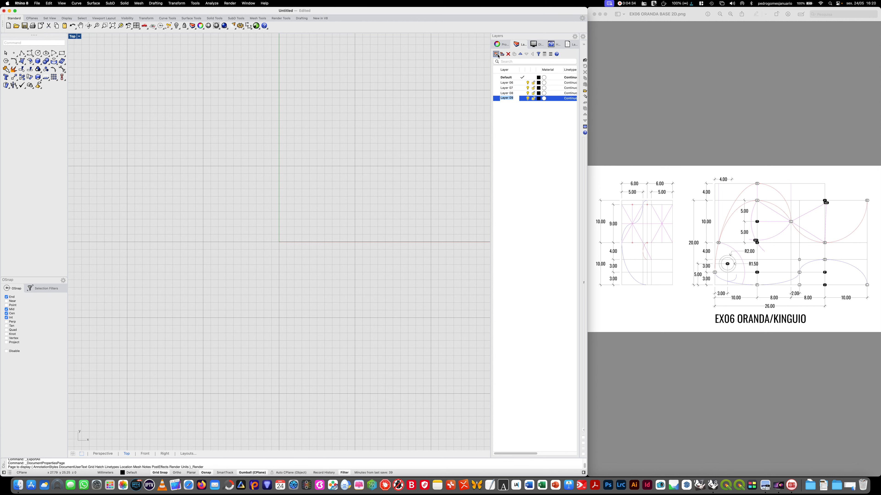
- Rename the first new layer below Default as AUX 1
double_click(512, 83)
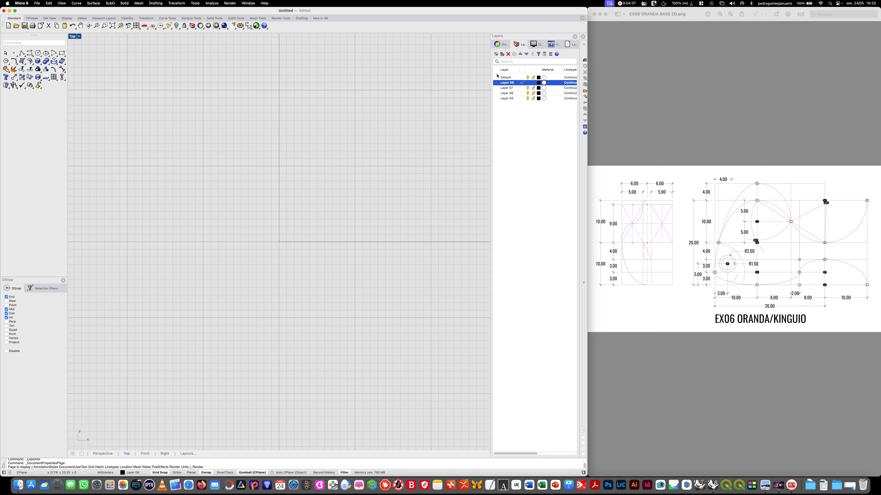
left_click(507, 84)
key("Caps_Lock")
type("AUX 1")
- Rename the layer directly below AUX 1 as AUX 2
left_click(503, 90)
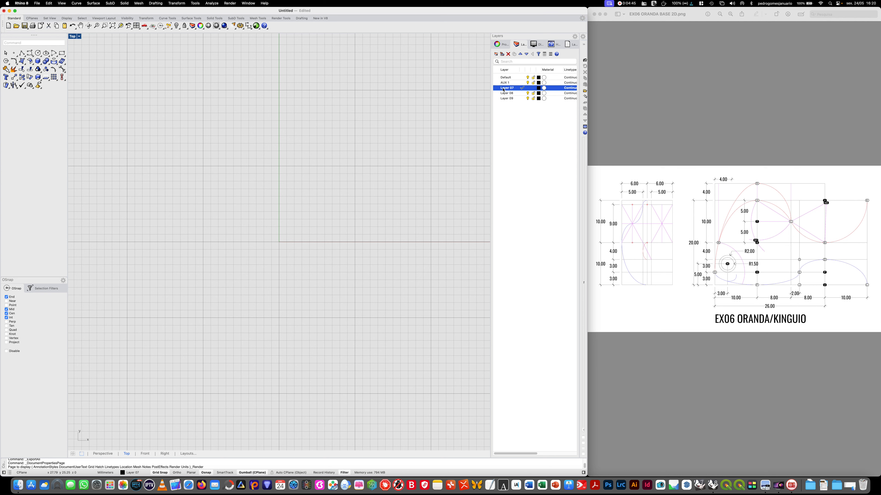
right_click(502, 89)
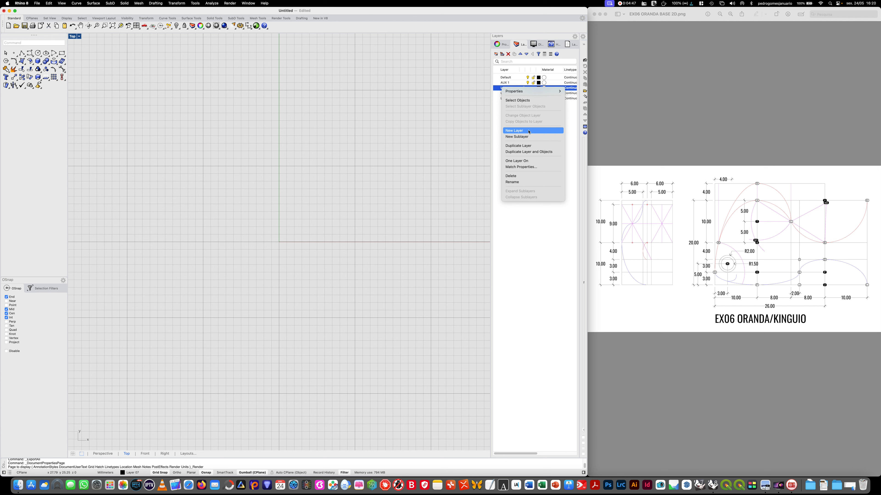
left_click(517, 222)
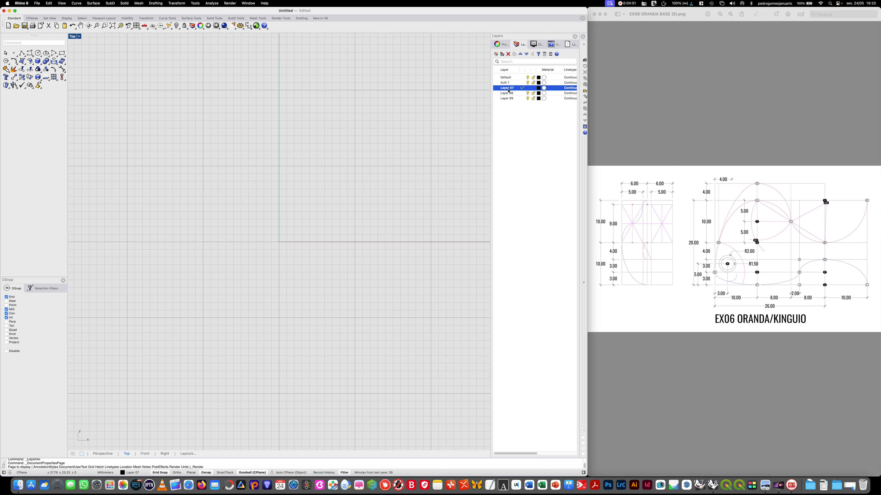
left_click(507, 83)
left_click(507, 89)
left_click(508, 90)
key("Caps_Lock")
type("AUX 2")
key("Caps_Lock")
- Rename the last layer in the list as AUX 4
left_click(503, 93)
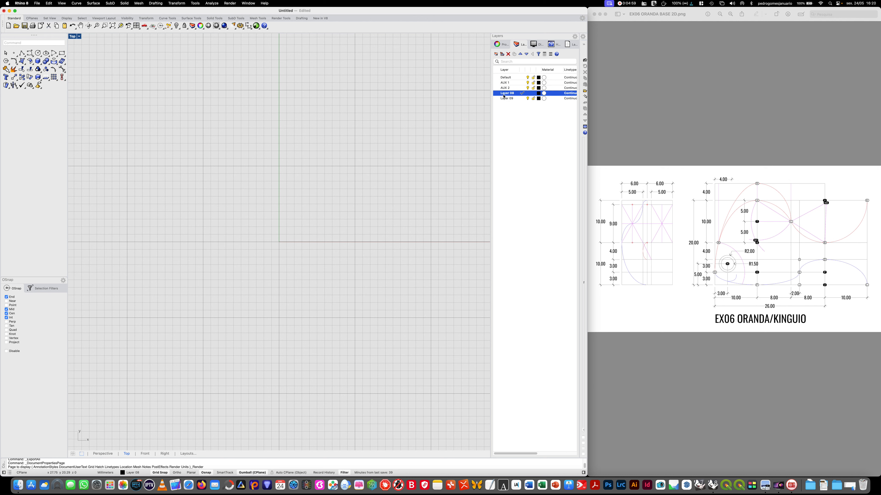
left_click(505, 98)
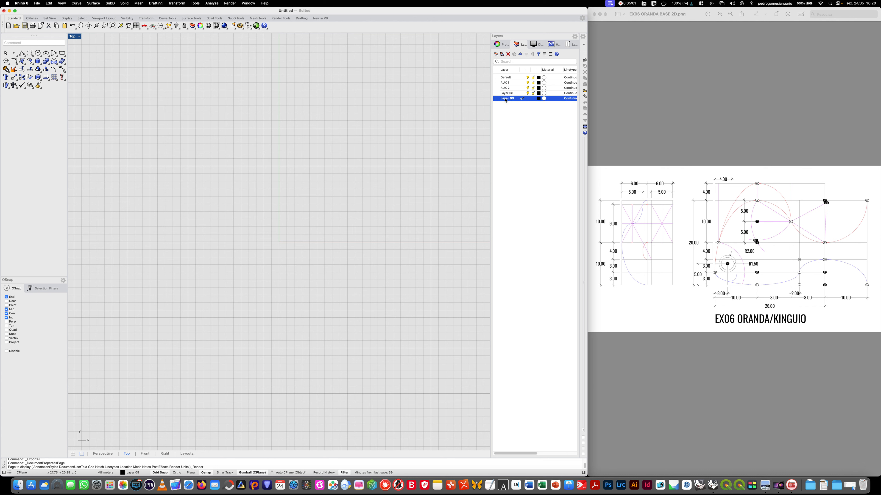
right_click(505, 99)
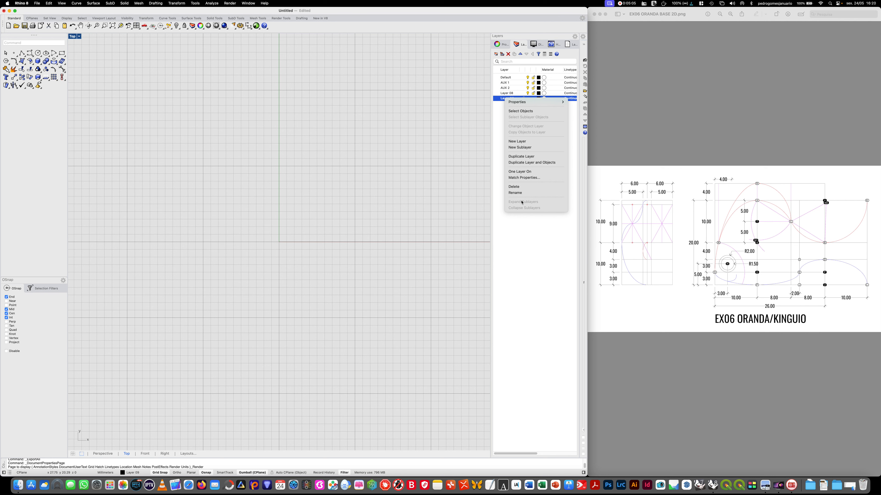
left_click(522, 192)
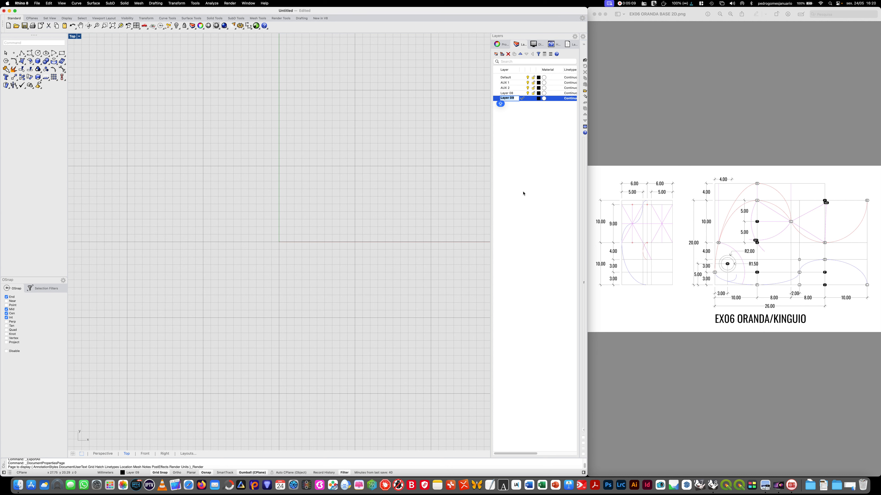
type("AUX 4")
left_click(507, 113)
- Rename the remaining default-named layer between AUX 2 and AUX 4 as AUX 3
left_click(512, 93)
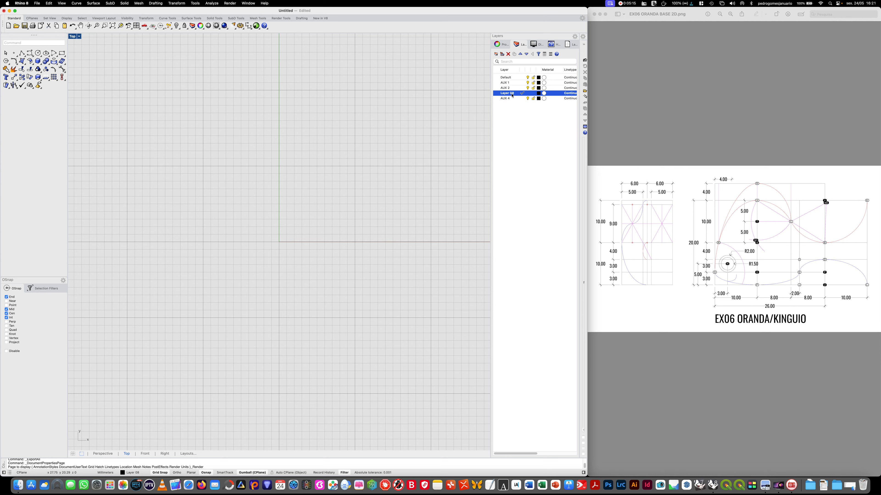
right_click(512, 93)
left_click(533, 188)
type("AUX 3")
key("Return")
left_click(536, 202)
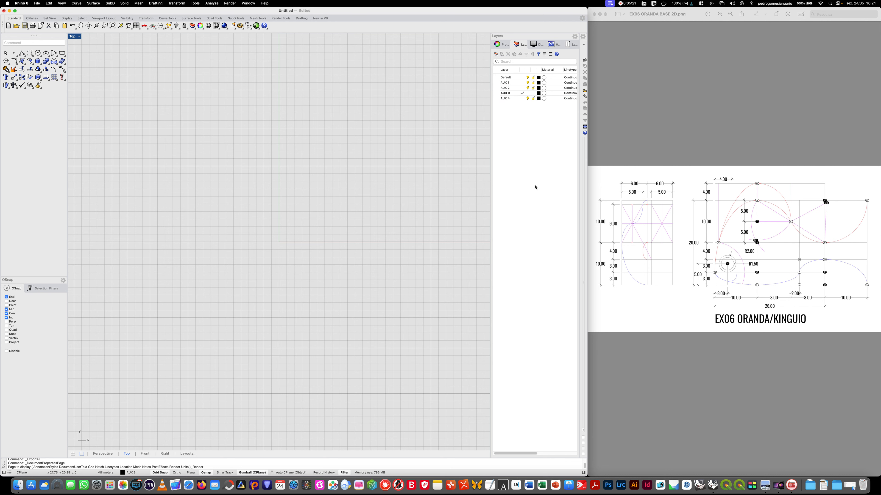
- Add two layers named DIM and TEXT
left_click(495, 54)
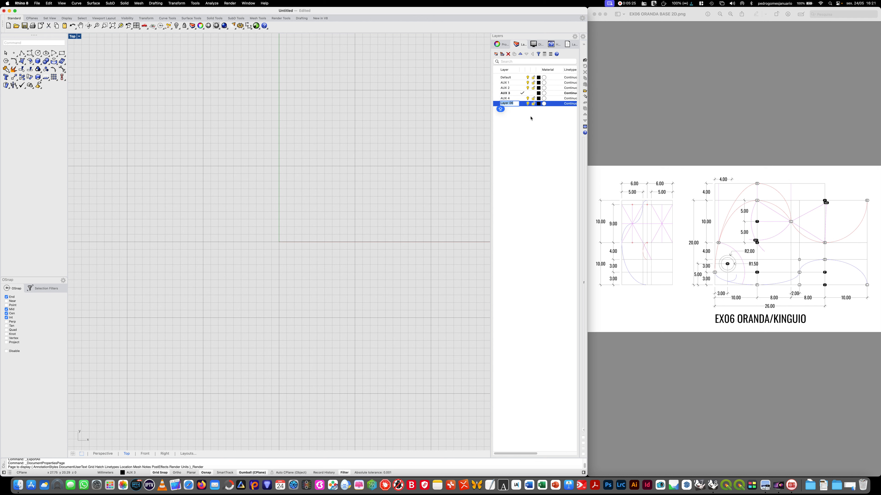
type("DI")
key("Return")
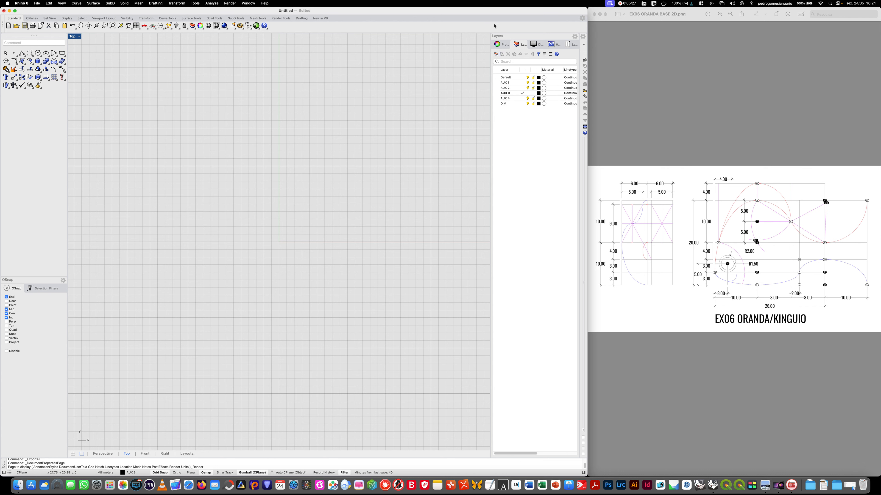
left_click(496, 54)
type("TEXT")
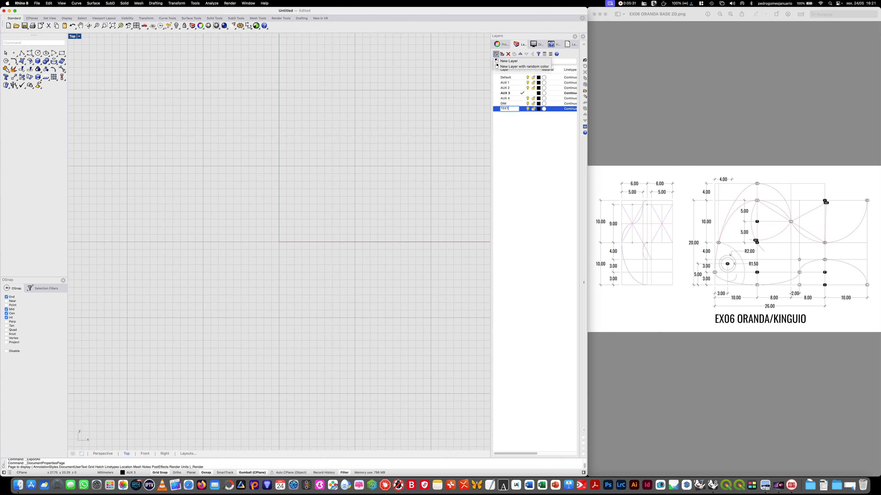
key("Return")
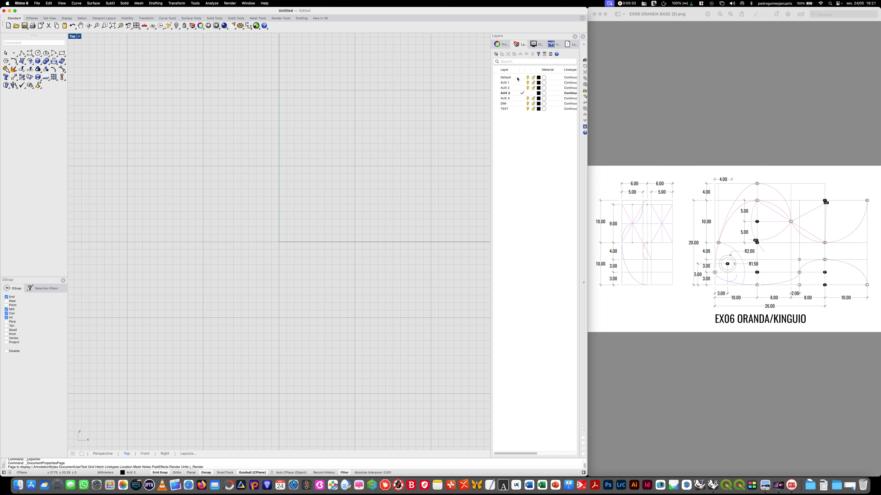
- Add two more layers named NOTES W and NOTES B
left_click(496, 55)
type("NOTES WE")
key("BackSpace")
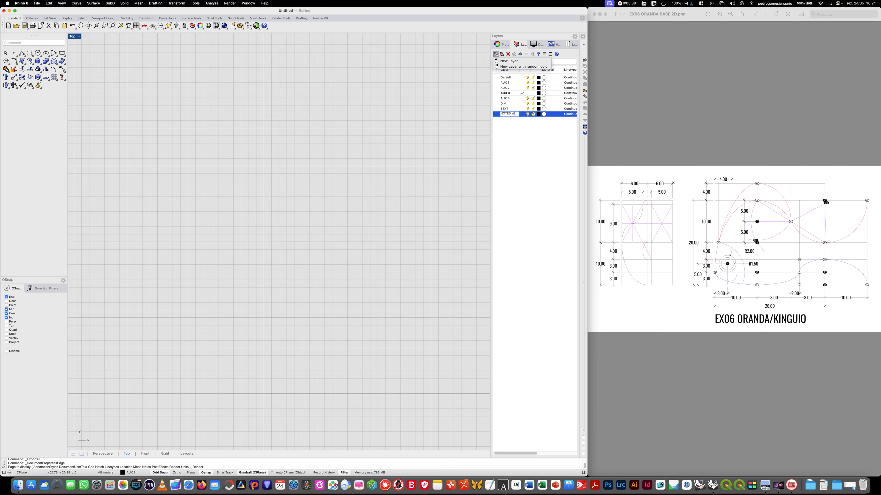
key("Return")
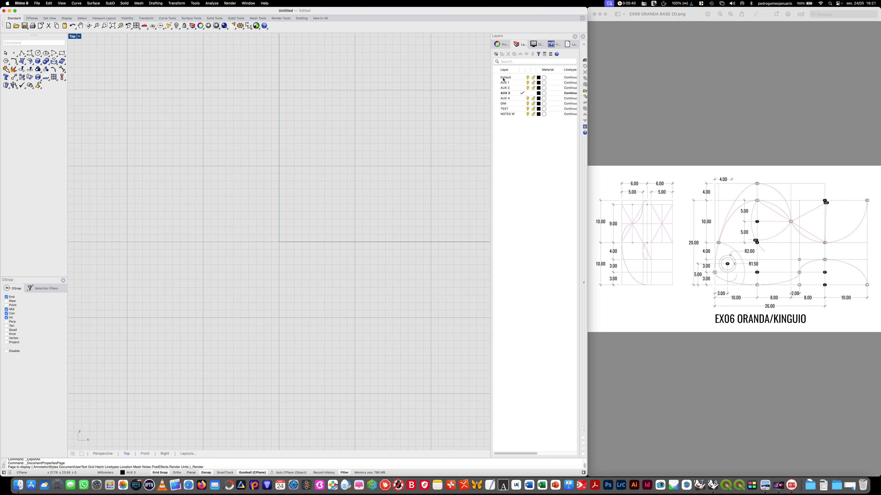
left_click(495, 54)
type("NOTES B")
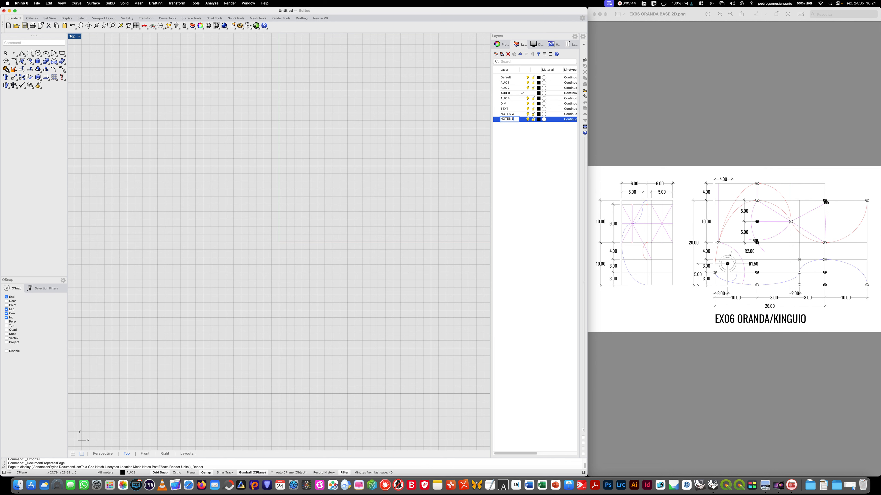
left_click(542, 170)
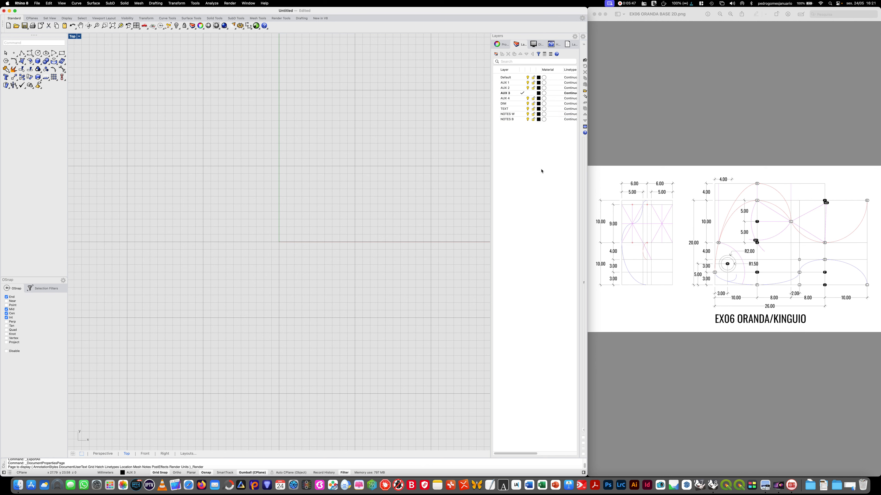
- Set the display color of the NOTES W layer to White
left_click(538, 119)
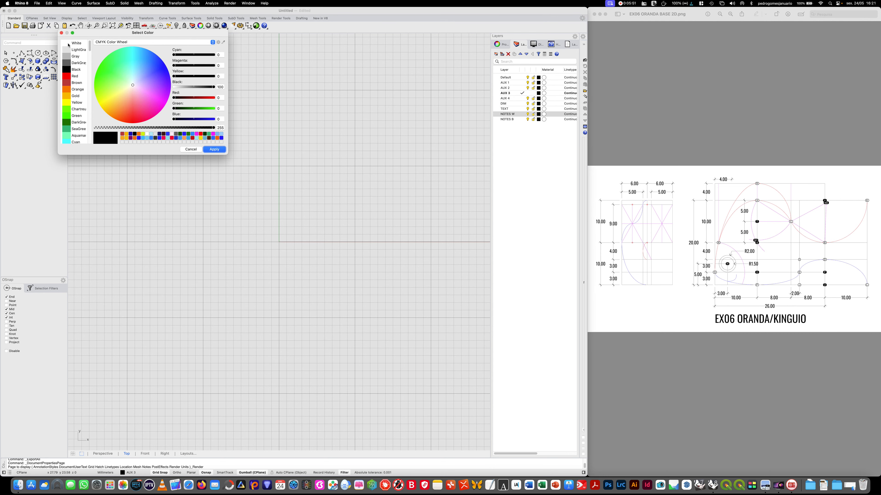
left_click(76, 43)
left_click(214, 149)
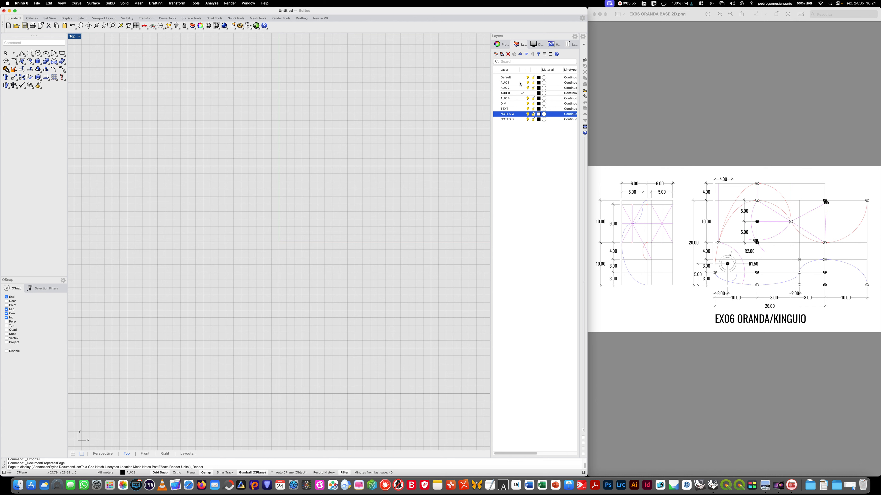
- Set the display color of layer AUX 1 to Red and layer AUX 2 to Orange
left_click(539, 84)
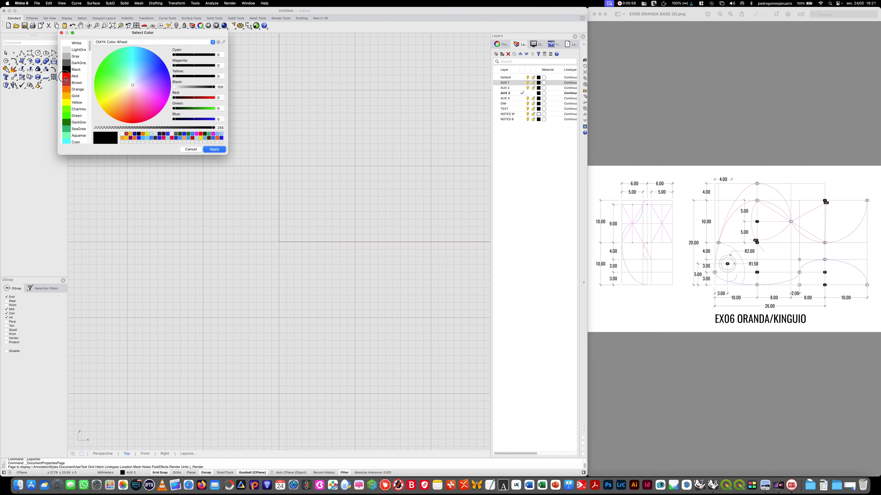
left_click(67, 76)
left_click(214, 149)
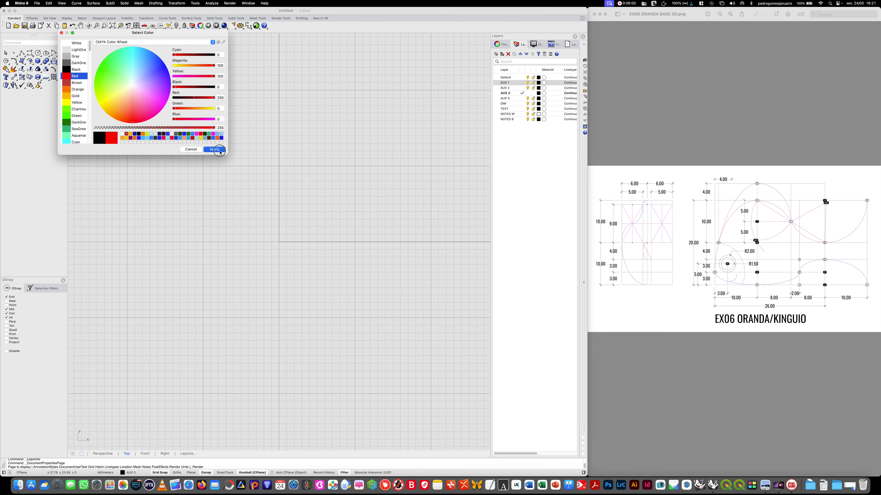
left_click(539, 88)
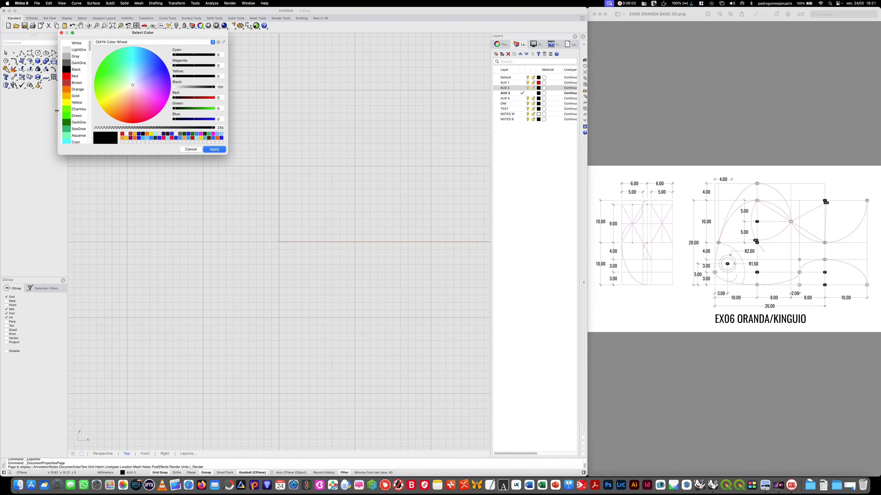
left_click(73, 89)
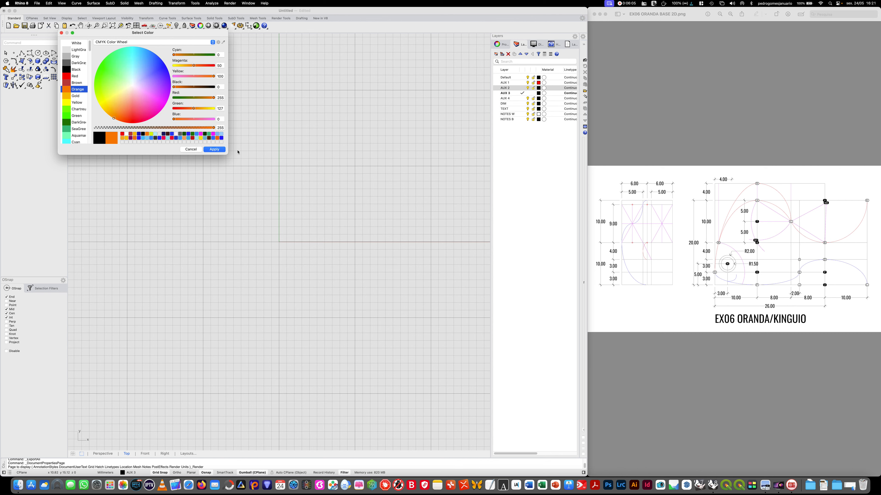
left_click(213, 149)
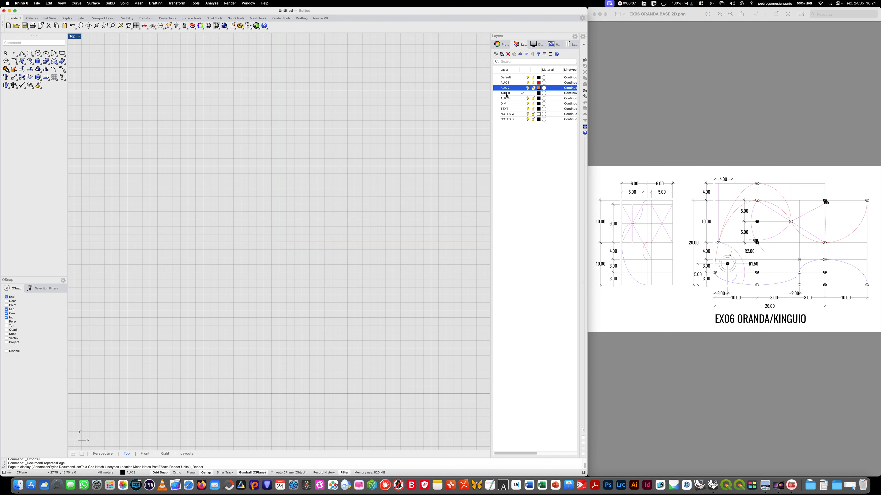
- Set the display color of layer AUX 3 to DarkGreen and layer AUX 4 to Blue
left_click(538, 93)
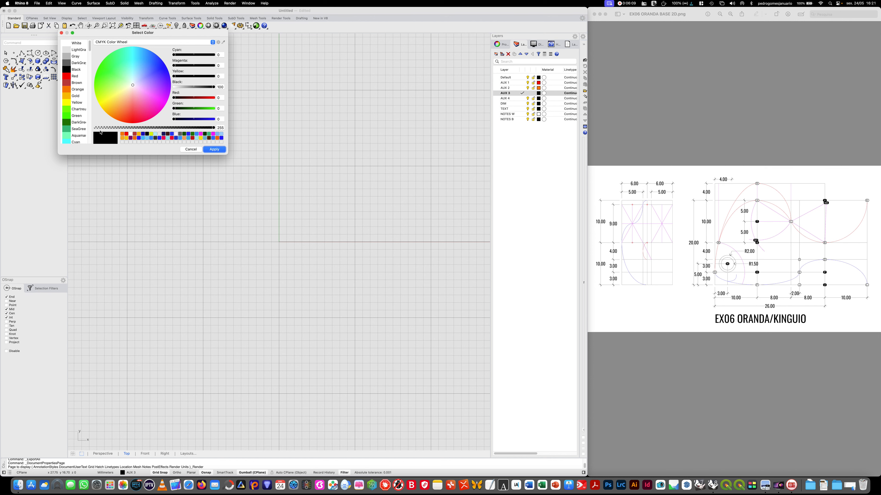
left_click(73, 122)
key("Return")
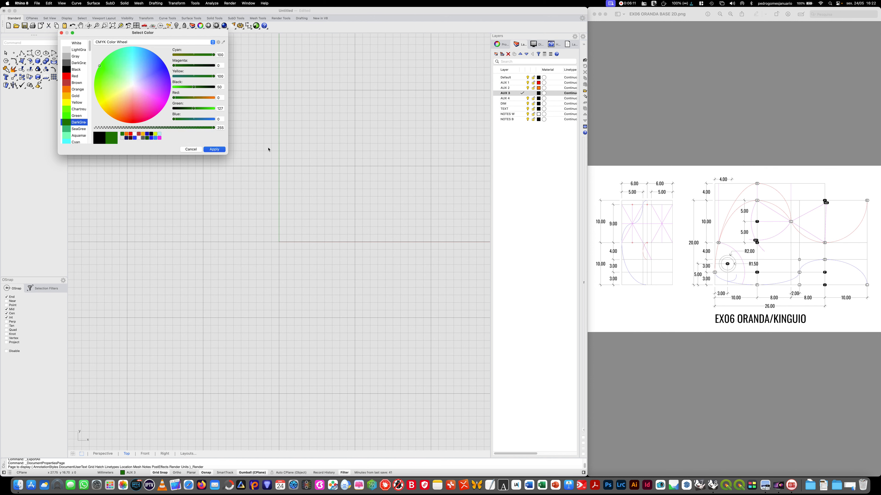
left_click(538, 99)
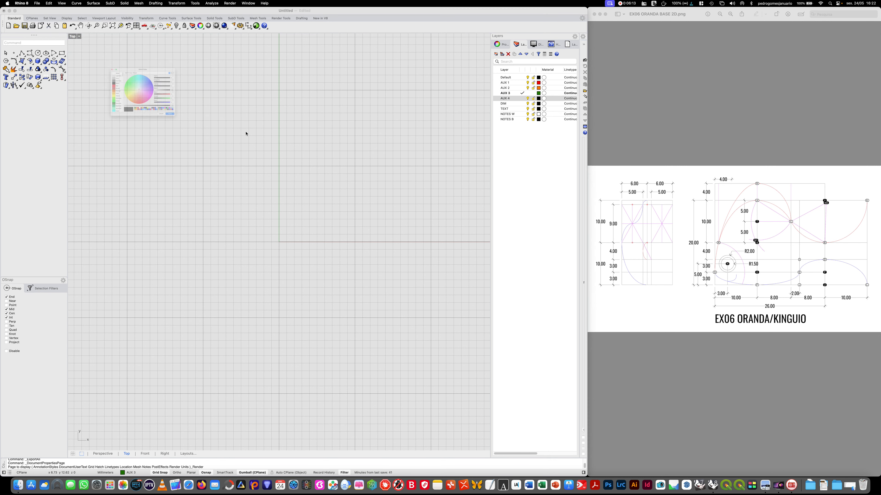
scroll(73, 137, "down", 2)
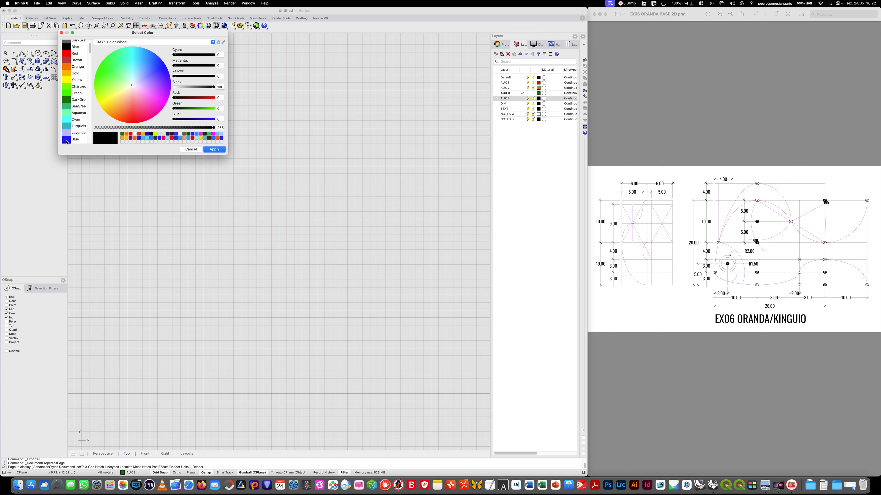
left_click(67, 140)
left_click(214, 149)
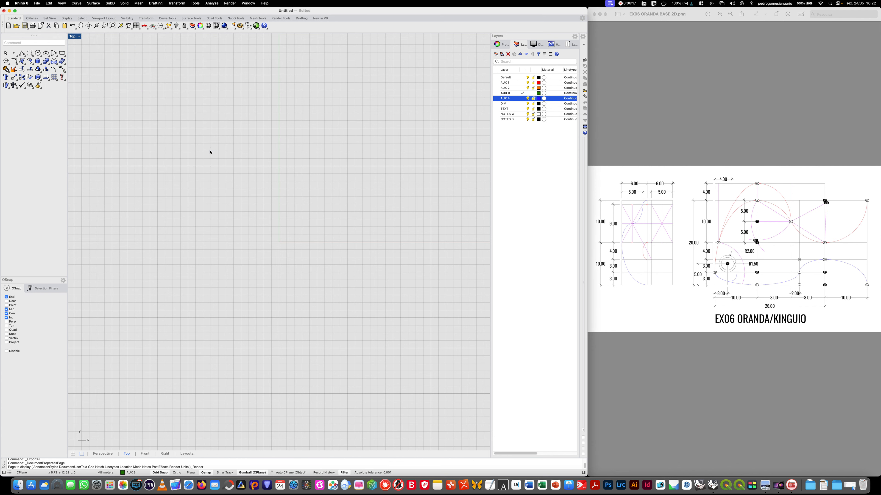
left_click(523, 171)
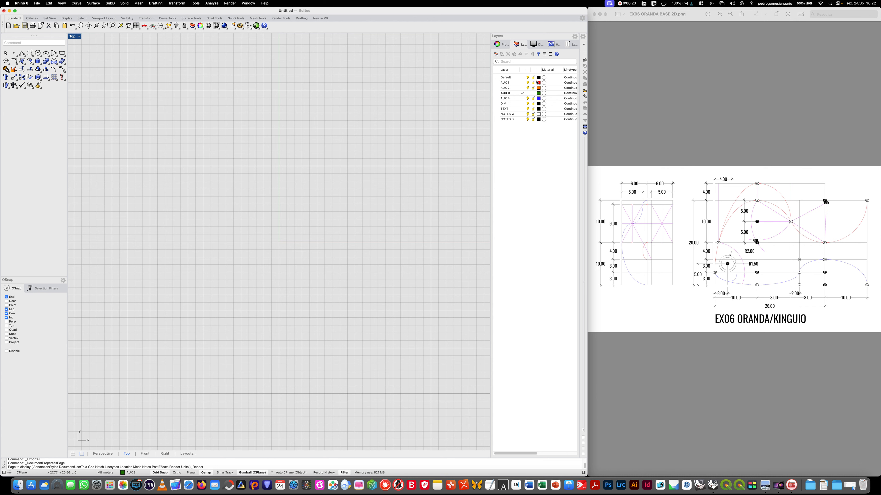
- Make the Default layer current and turn off the Gumball, keeping the object snap options displayed
left_click(520, 77)
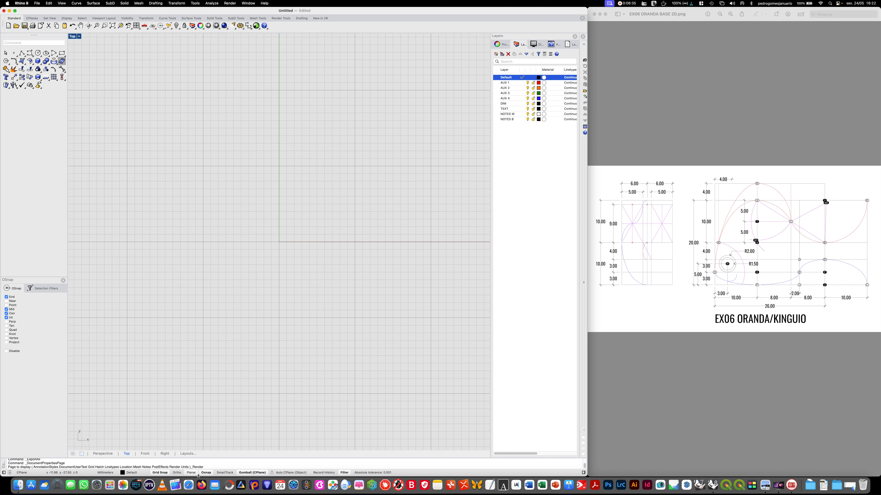
left_click(205, 473)
left_click(244, 474)
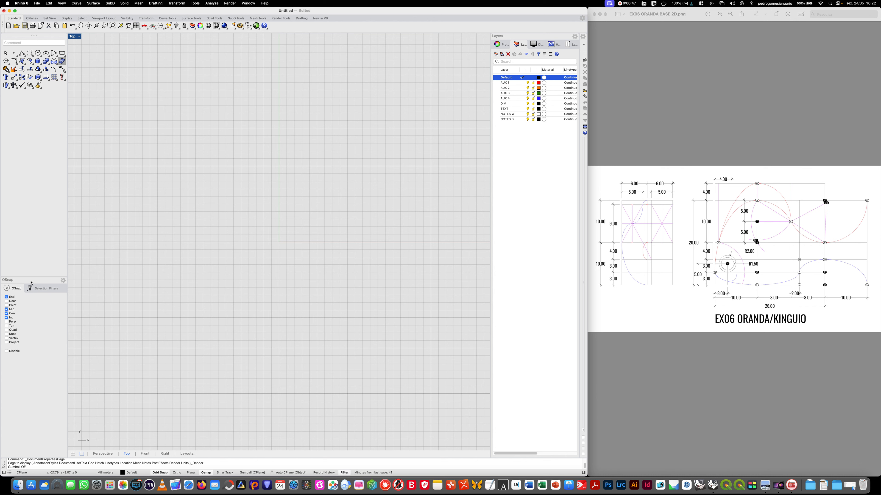
left_click(38, 289)
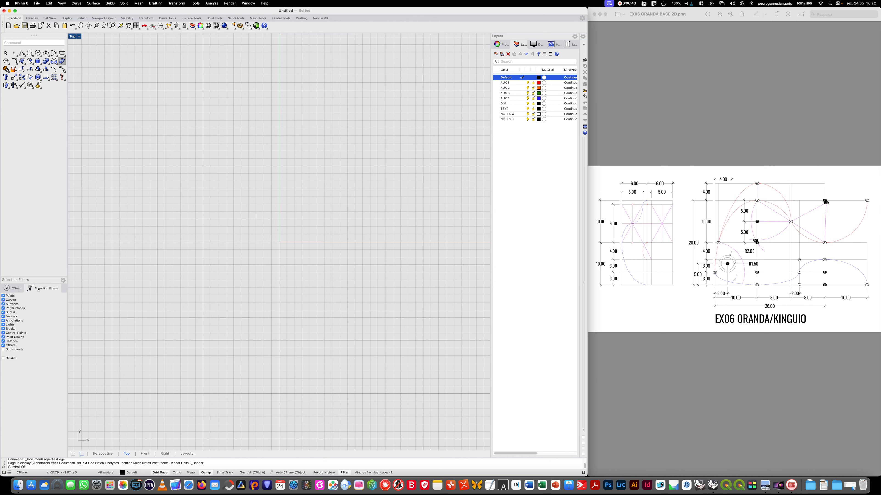
left_click(17, 289)
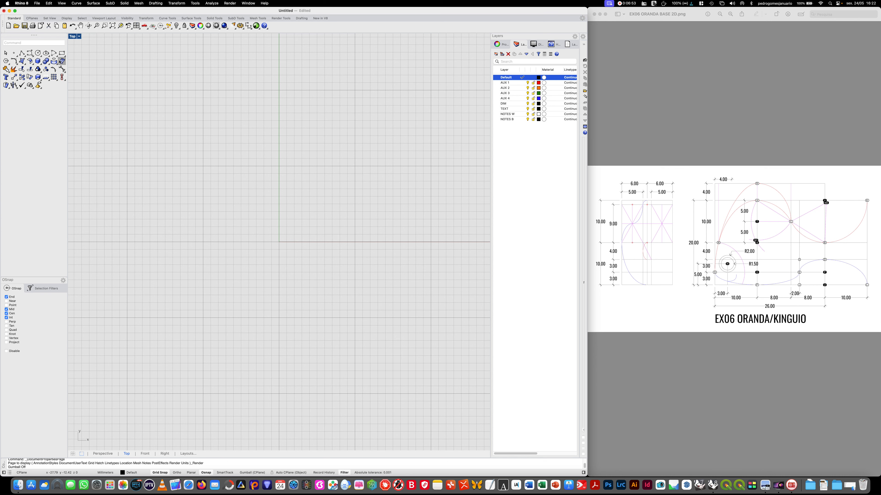
- Draw a 26 × 20 mm rectangle with its lower-left corner at the origin and explode it into separate segments
left_click(62, 53)
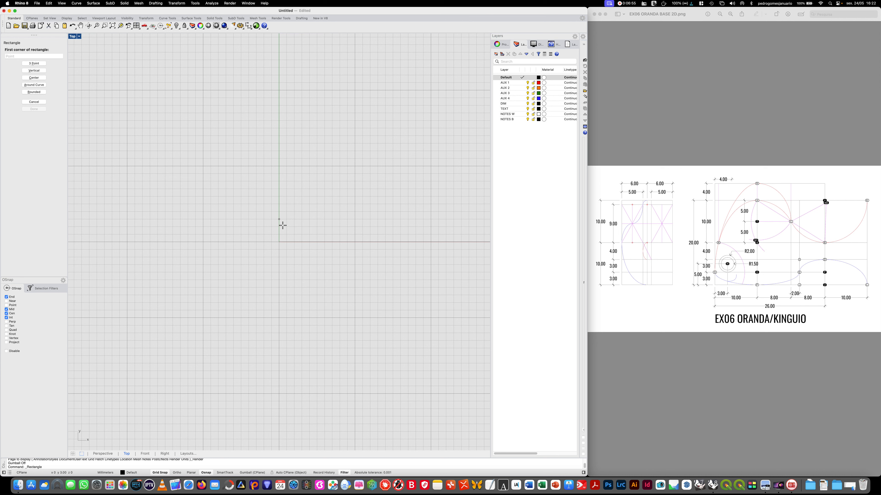
left_click(279, 241)
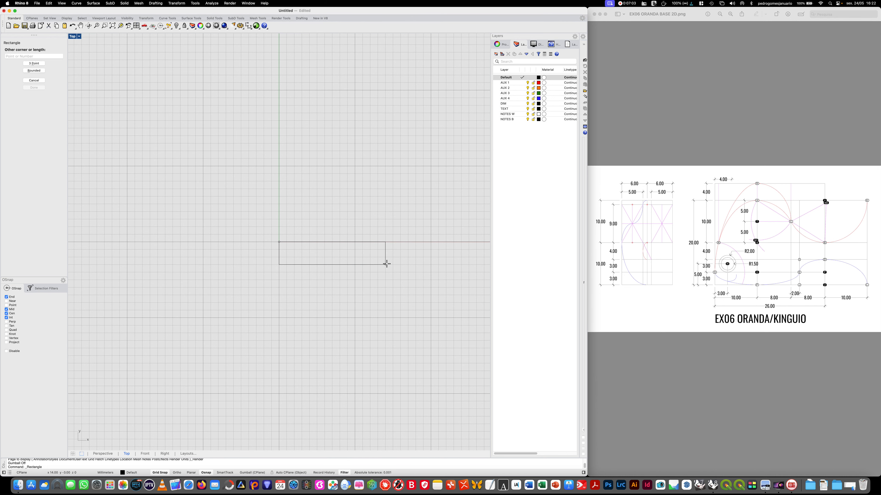
scroll(348, 278, "down", 2)
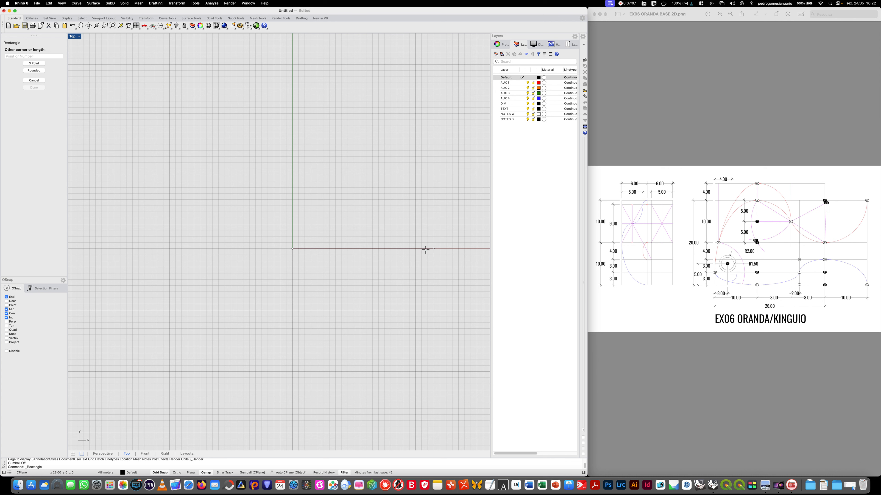
left_click(53, 56)
type("@")
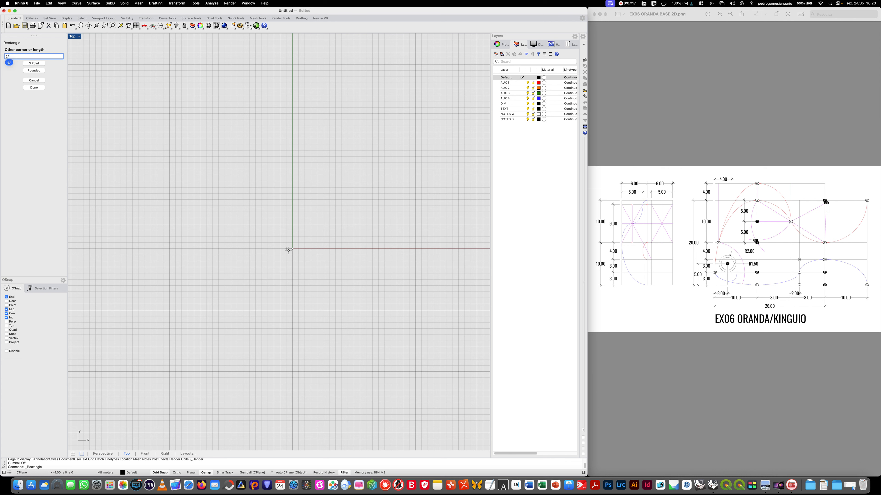
type("26,20")
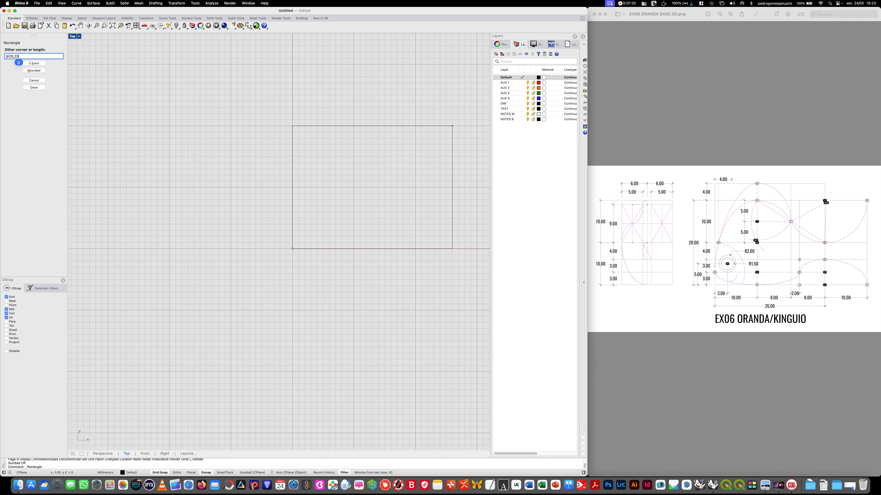
key("Return")
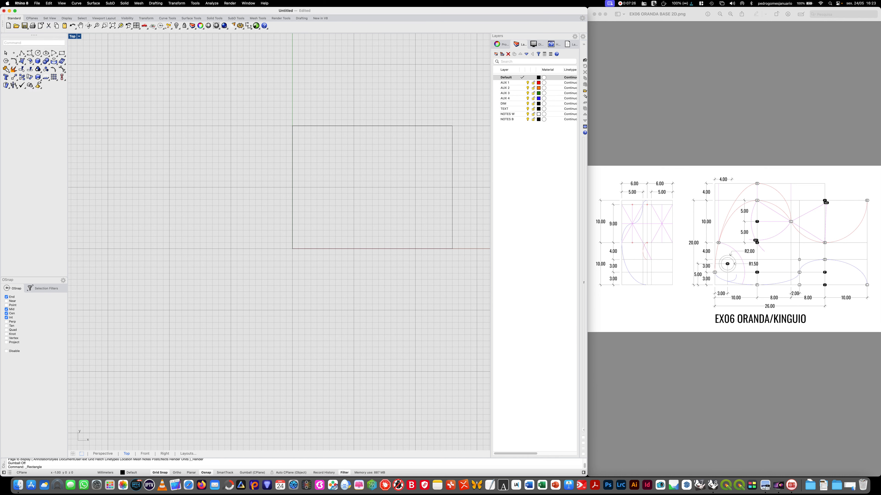
left_click(435, 126)
left_click(14, 69)
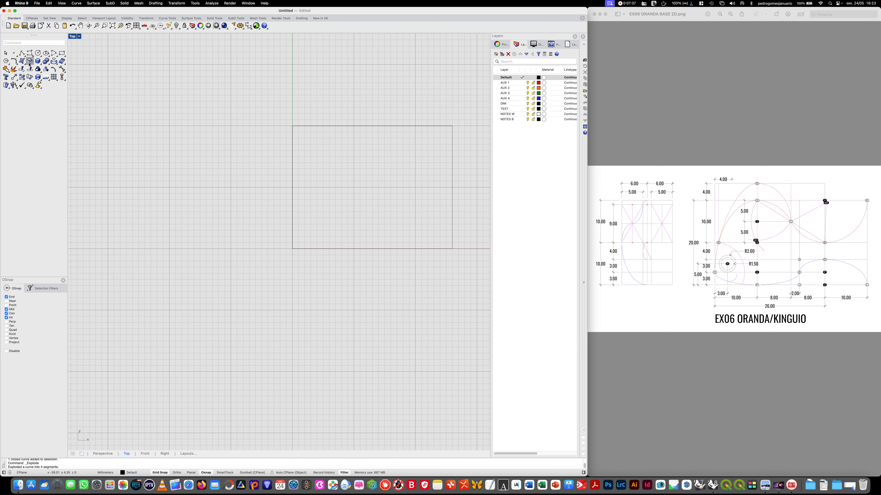
- Draw two full-height vertical polylines inside the rectangle, at 10 mm and 18 mm from its left edge
left_click(22, 53)
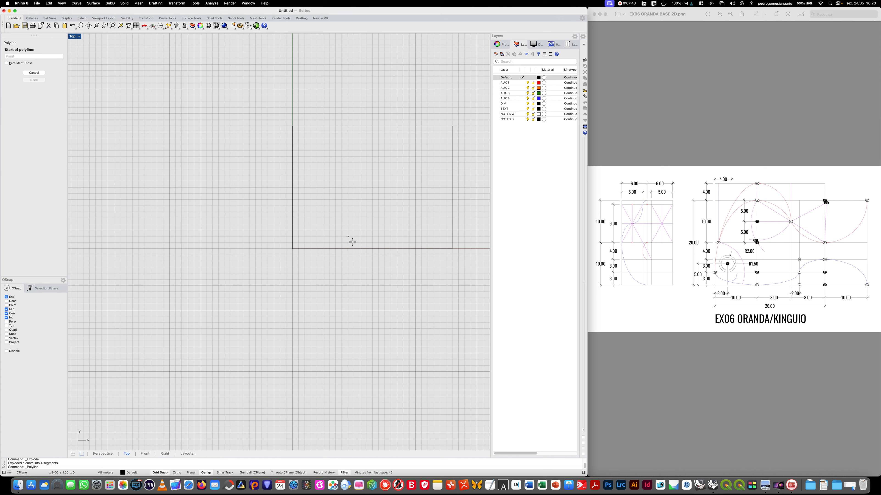
left_click(354, 248)
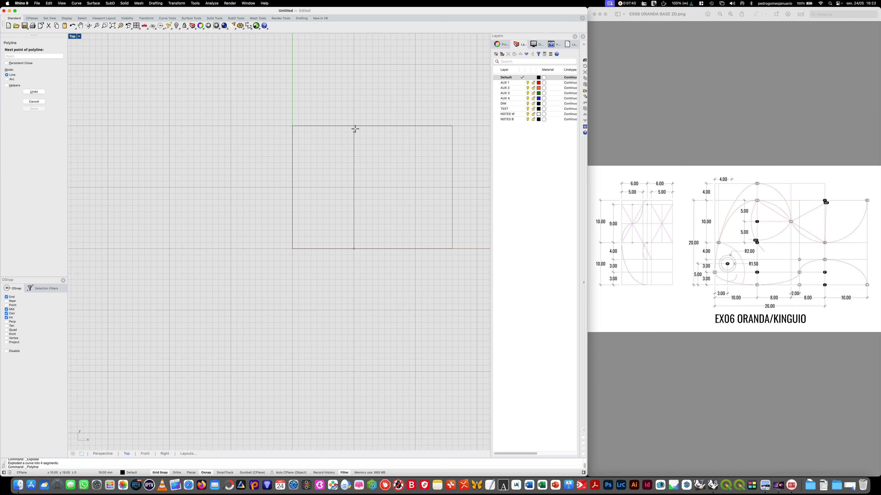
left_click(355, 126)
key("Return")
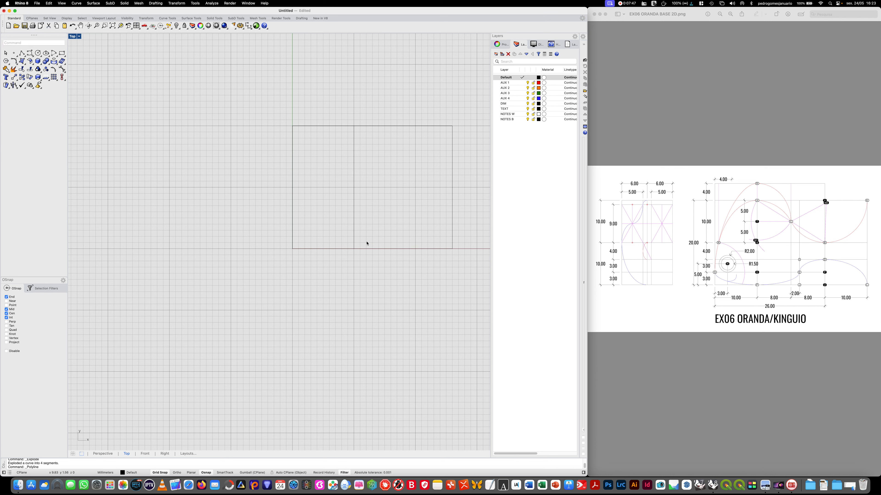
key("Return")
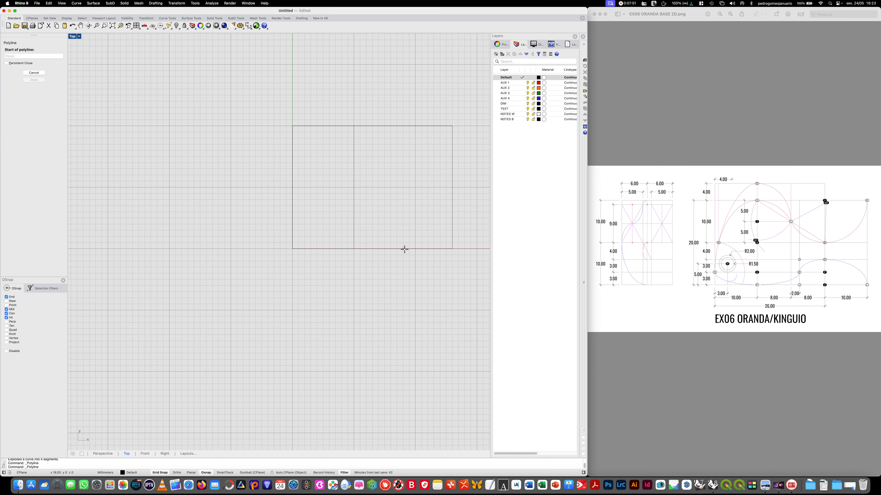
left_click(403, 249)
left_click(402, 127)
key("Return")
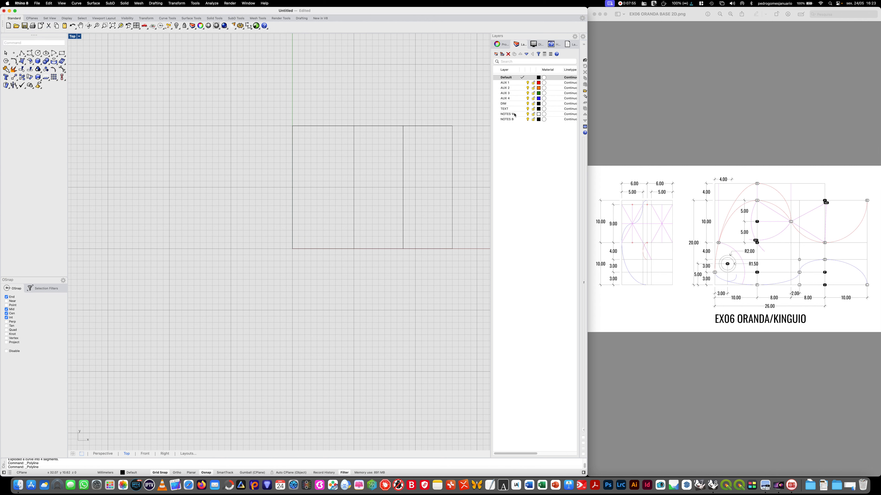
- Make the DIM layer current and add an aligned dimension 3 mm below the base, from the rectangle's left corner to the first vertical line
left_click(514, 104)
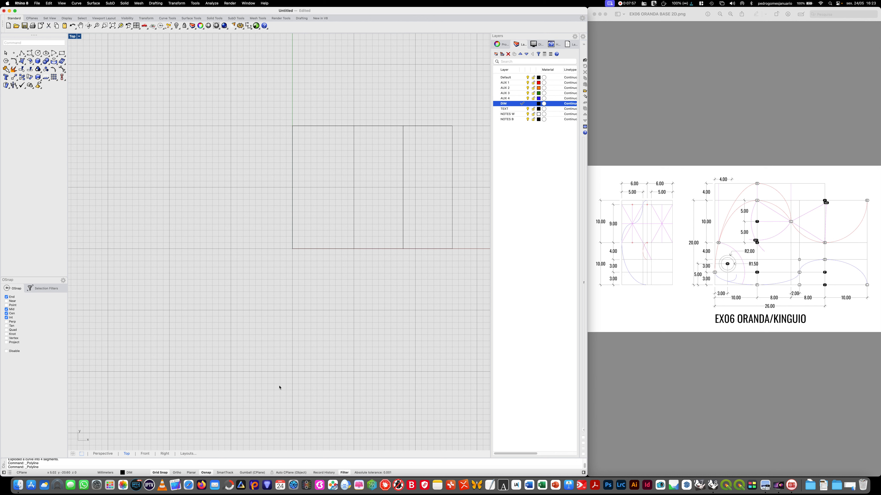
type("Dim")
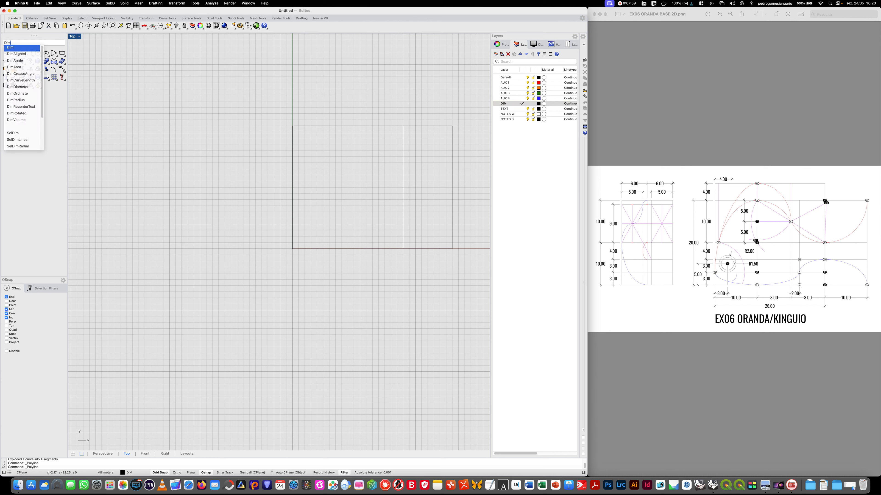
key("Down")
key("Return")
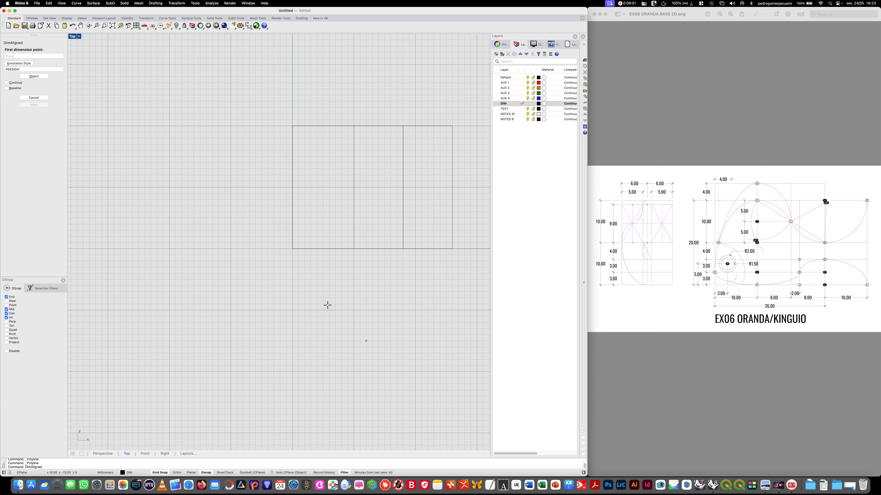
left_click(292, 249)
left_click(353, 249)
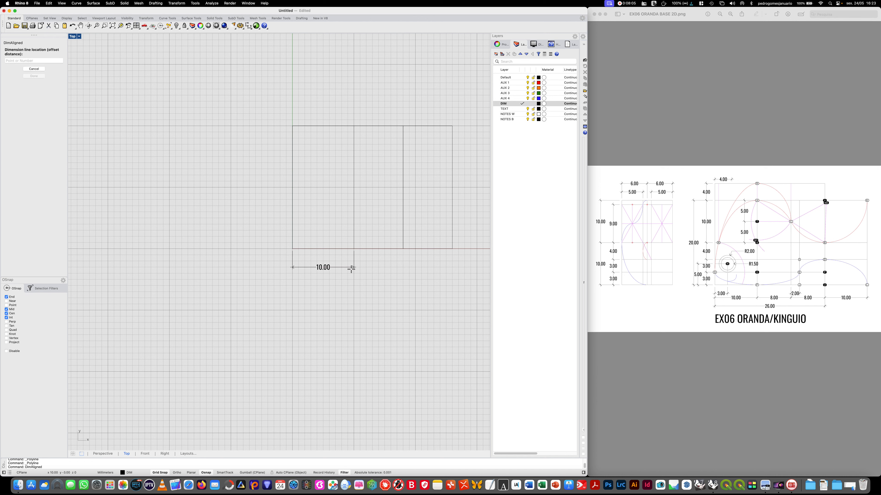
left_click(351, 268)
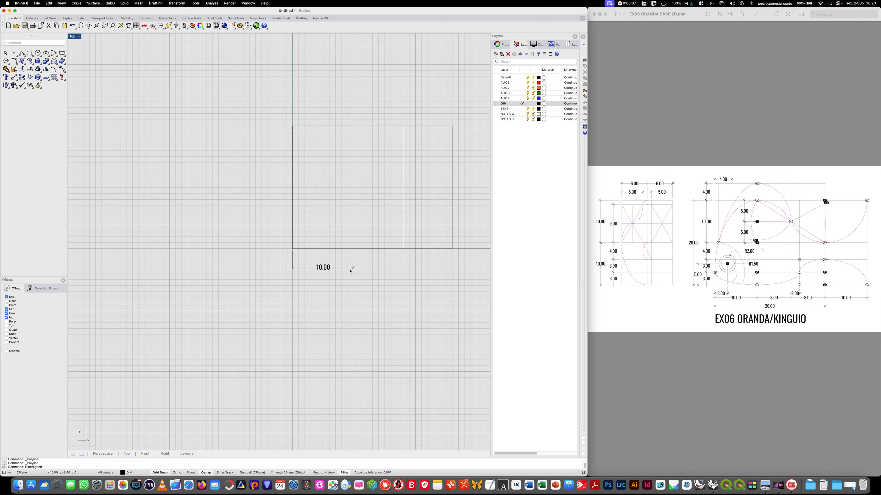
- Add aligned dimensions for the middle and right segments of the rectangle's base, in line with the first dimension
key("Return")
left_click(354, 249)
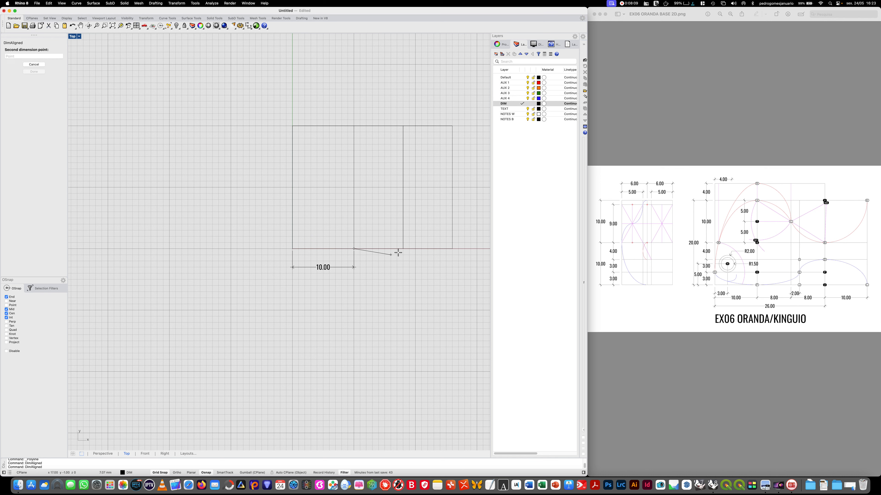
left_click(402, 249)
left_click(400, 253)
key("Return")
left_click(403, 249)
left_click(453, 249)
left_click(453, 266)
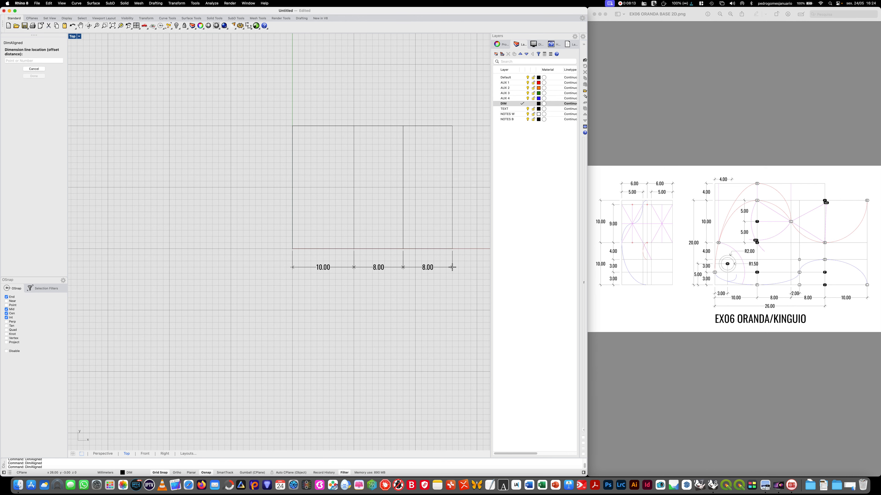
key("Return")
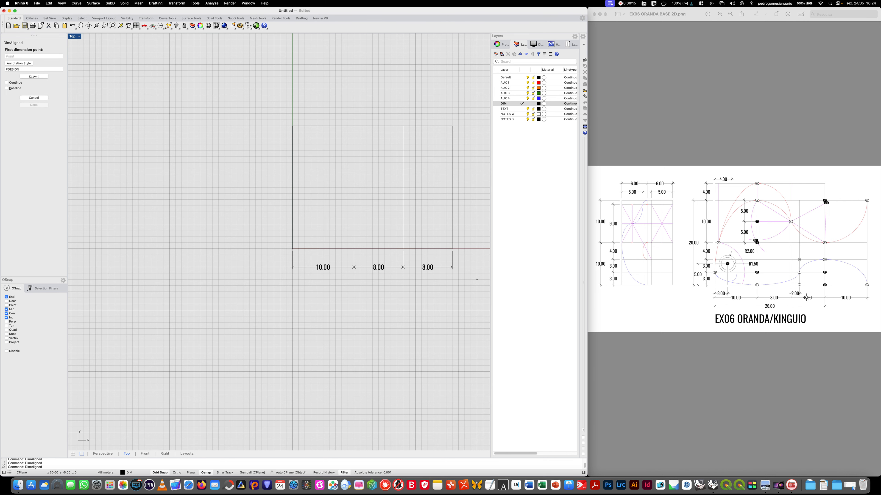
- Add an aligned dimension spanning 10 mm beyond the base's right corner, in line with the existing base dimensions
right_click_drag(382, 348, 245, 343)
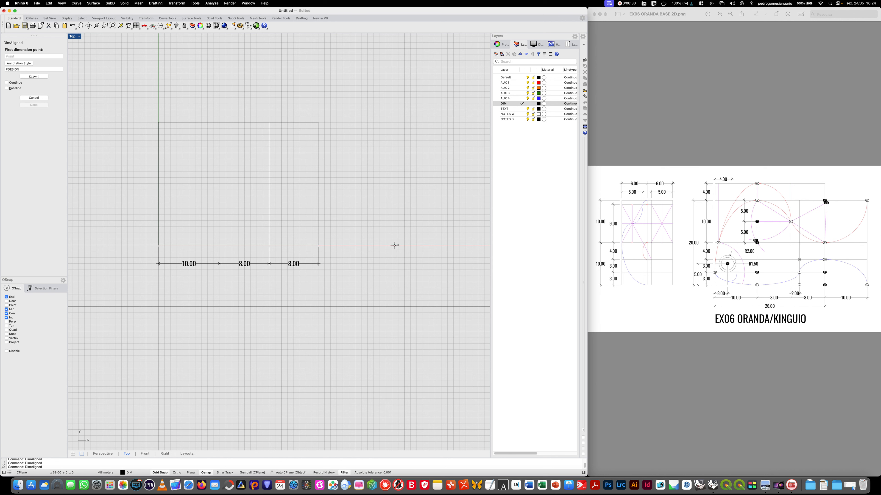
left_click(379, 245)
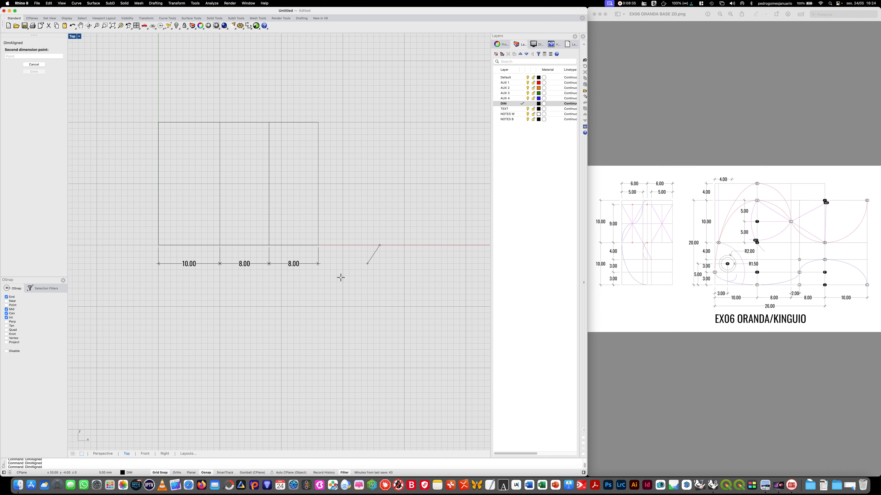
left_click(318, 245)
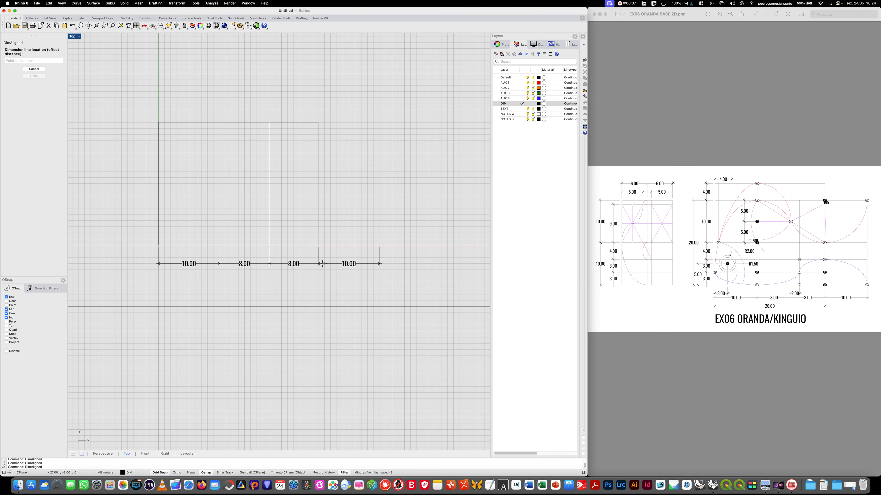
left_click(324, 264)
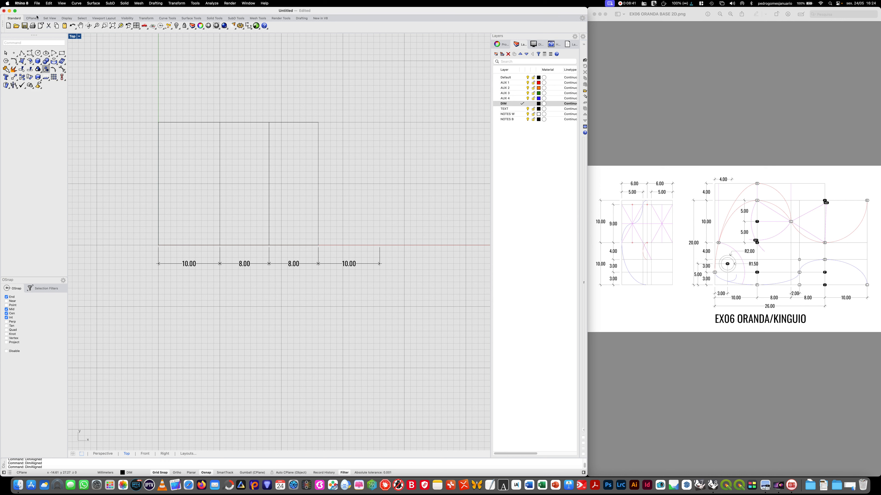
- Make the Default layer current, draw a 10 × 20 mm rectangle against the base's right edge, and explode it into segments
left_click(62, 52)
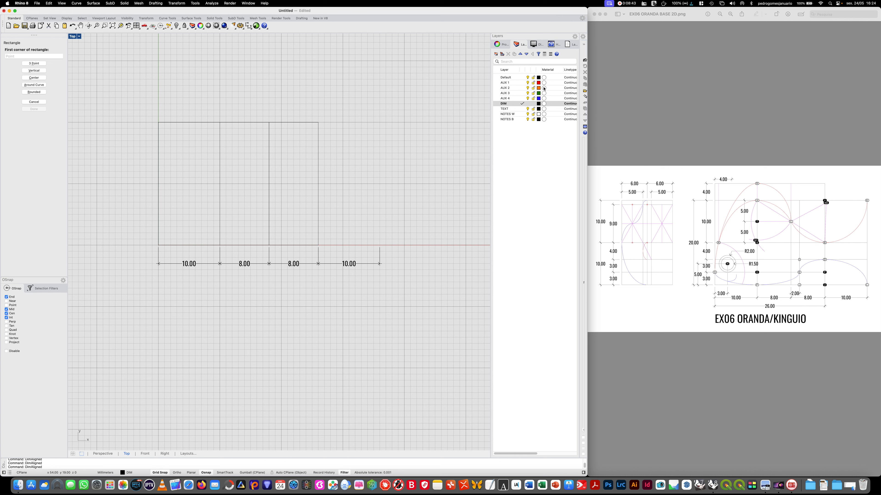
left_click(522, 77)
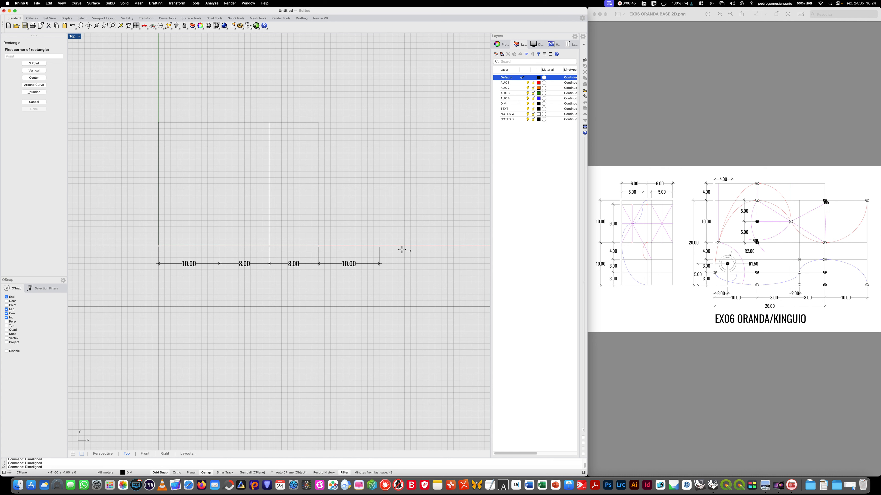
left_click(380, 245)
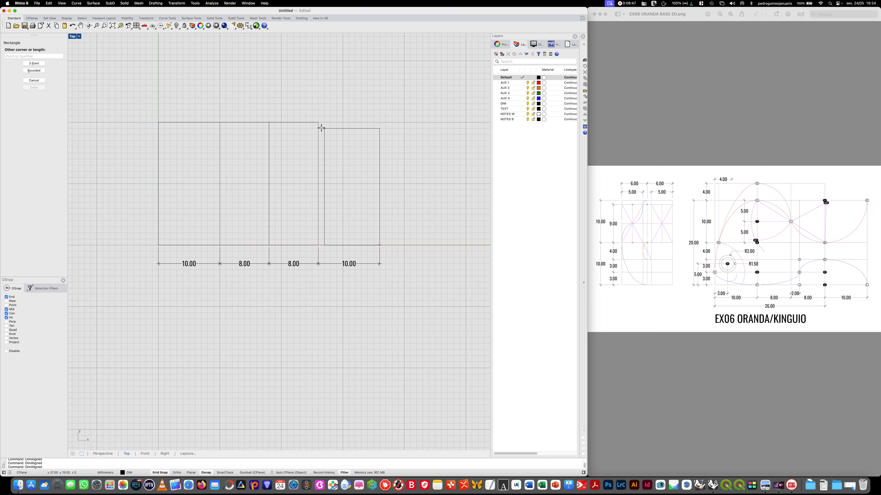
left_click(318, 122)
left_click(330, 122)
left_click(14, 77)
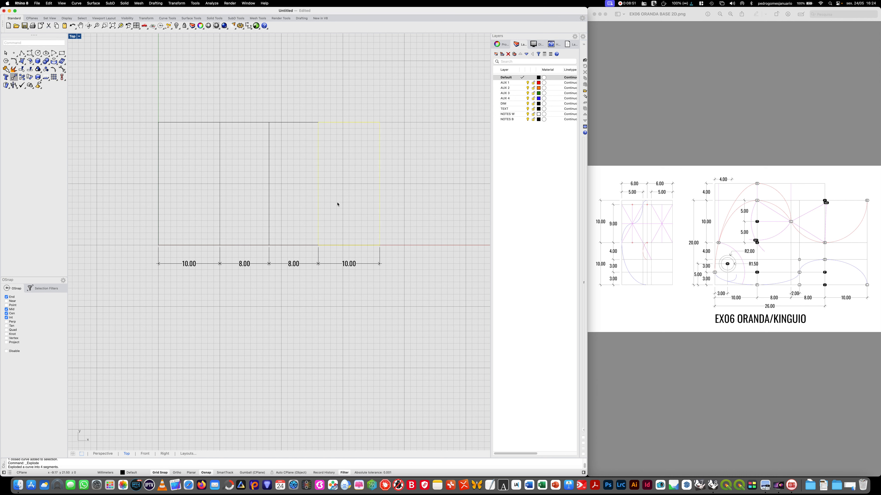
left_click(434, 224)
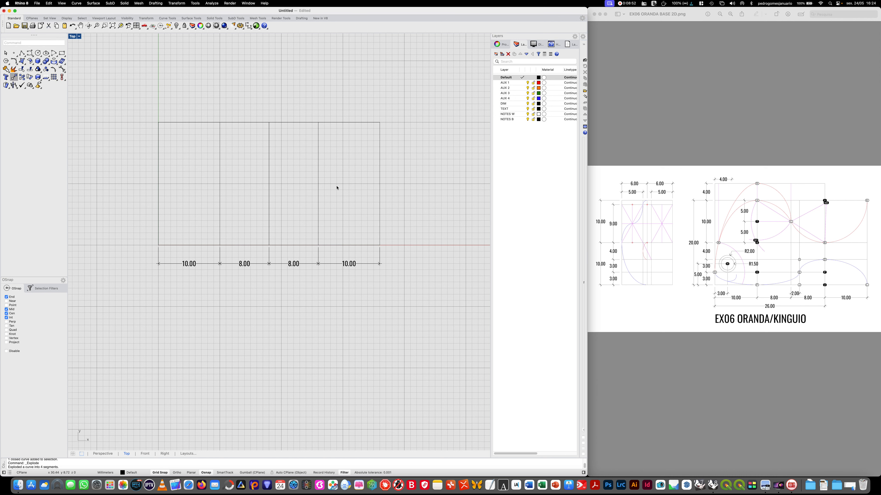
- Delete one of the two overlapping lines on the edge shared by the two rectangles
left_click(318, 180)
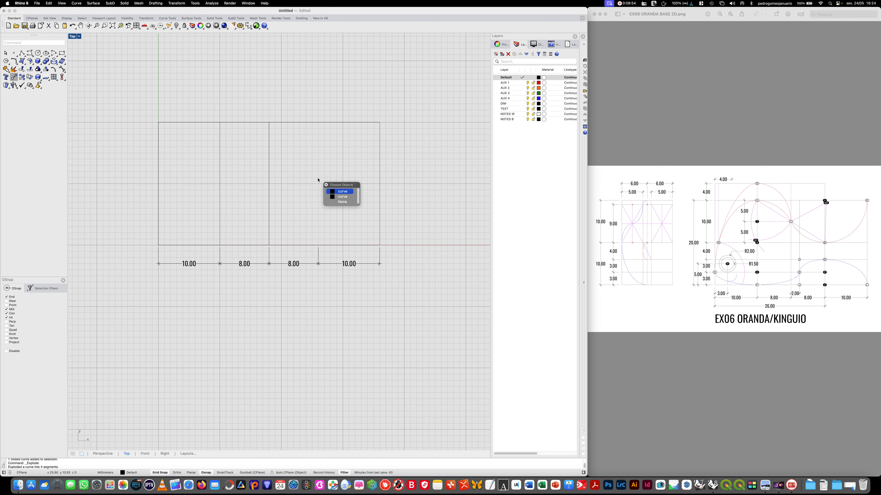
left_click(346, 192)
key("Delete")
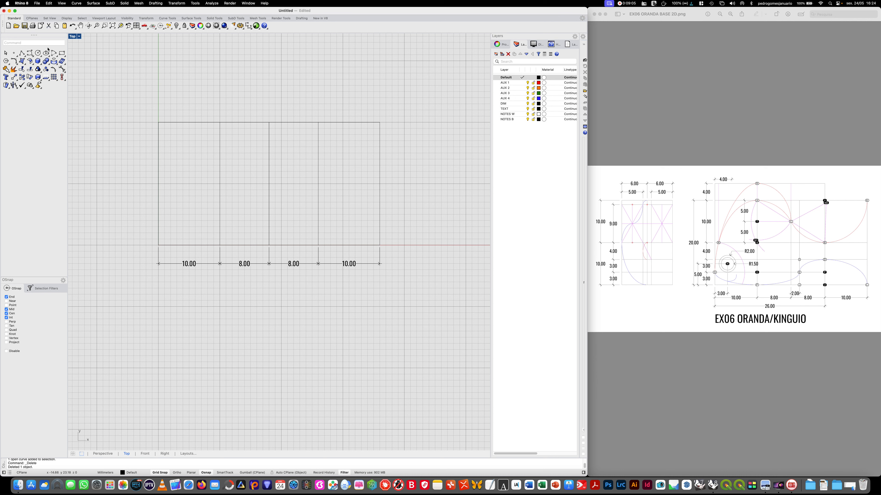
- Draw a horizontal polyline at mid-height, 10 mm above the base, across the full 36 mm width
left_click(22, 53)
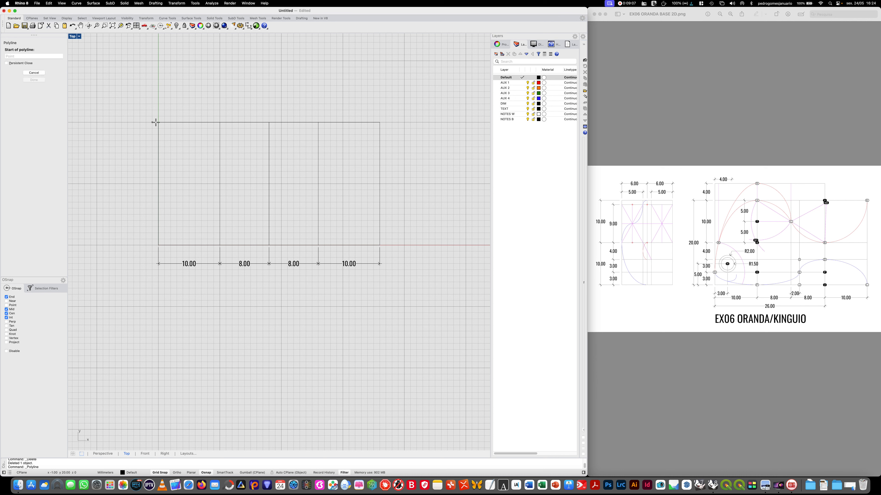
left_click(159, 184)
left_click(379, 184)
key("Return")
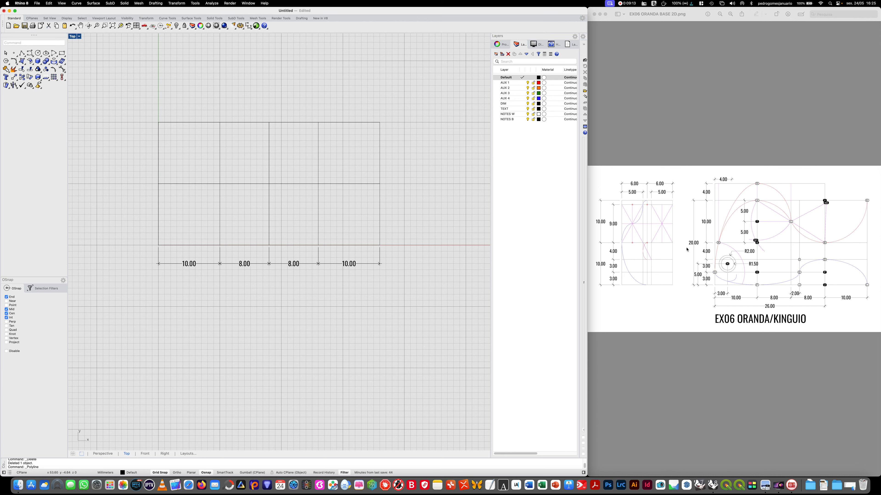
- Draw two more full-width horizontal polylines, at 6 mm and 3 mm above the base
key("Return")
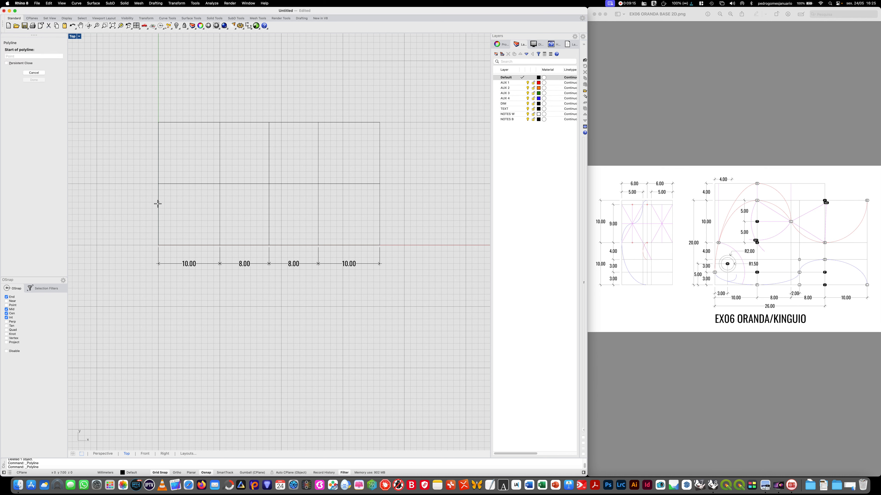
left_click(158, 208)
left_click(379, 208)
key("Return")
key("Return")
left_click(158, 227)
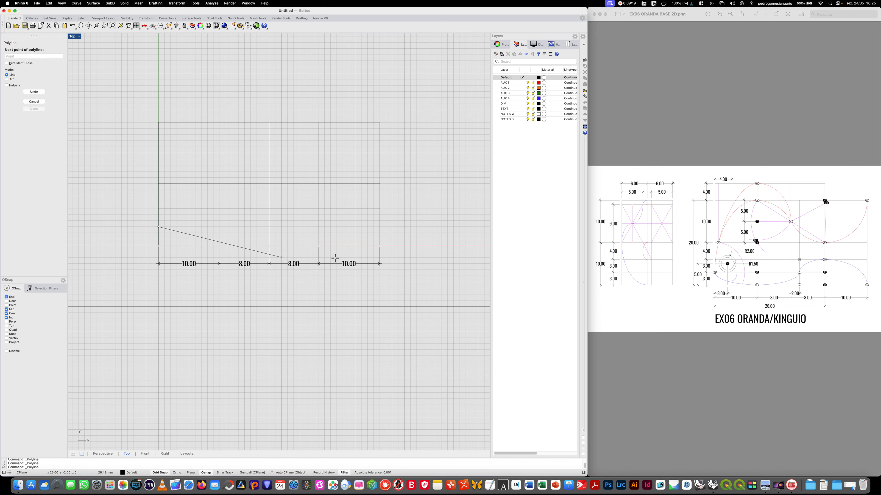
left_click(379, 228)
key("Return")
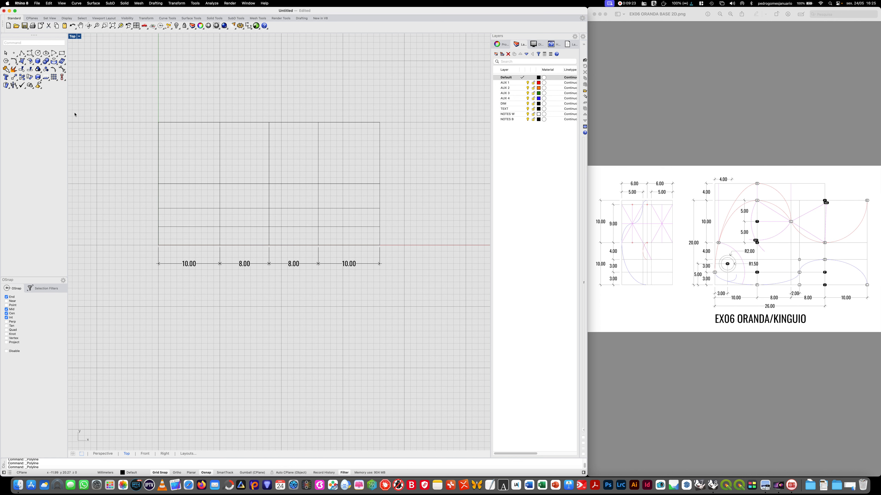
- Make the DIM layer current and add aligned dimensions for the two lowest bands, 3 mm outside the left edge
double_click(512, 104)
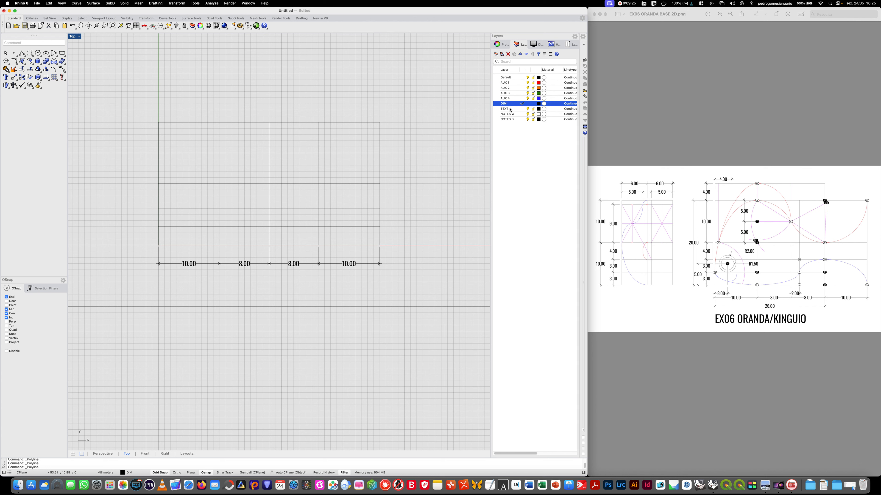
type("Dim")
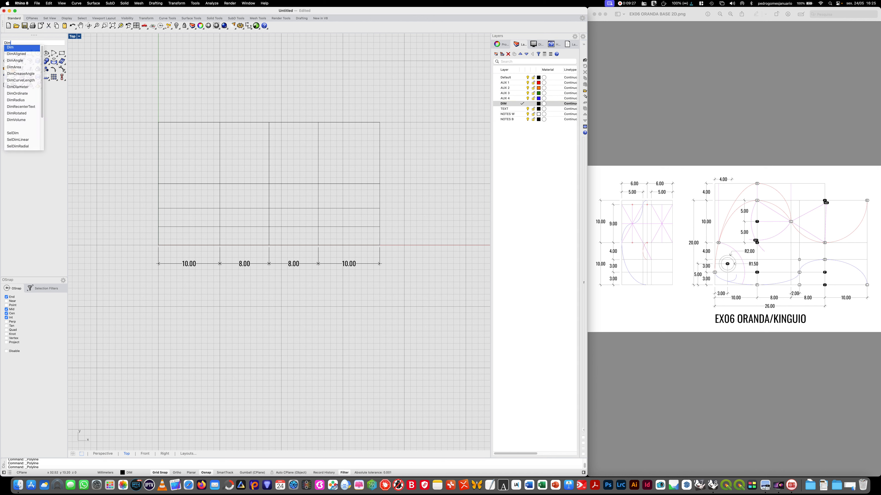
key("Down")
key("Return")
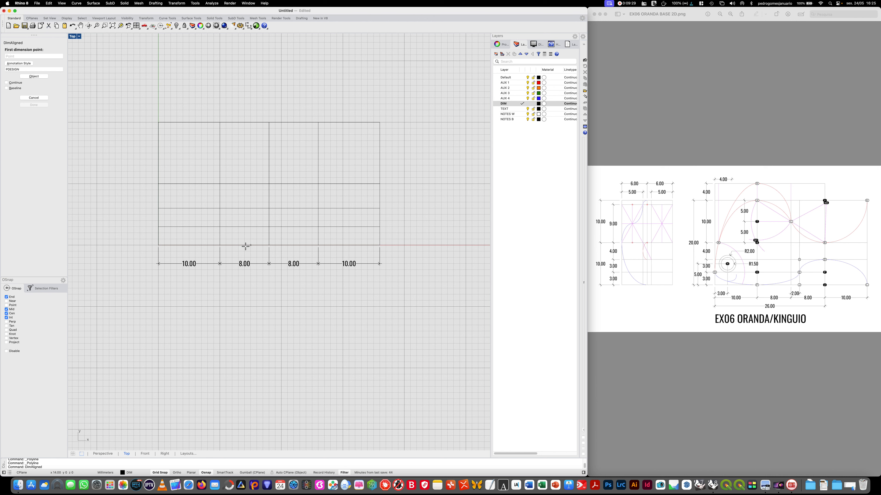
left_click(156, 245)
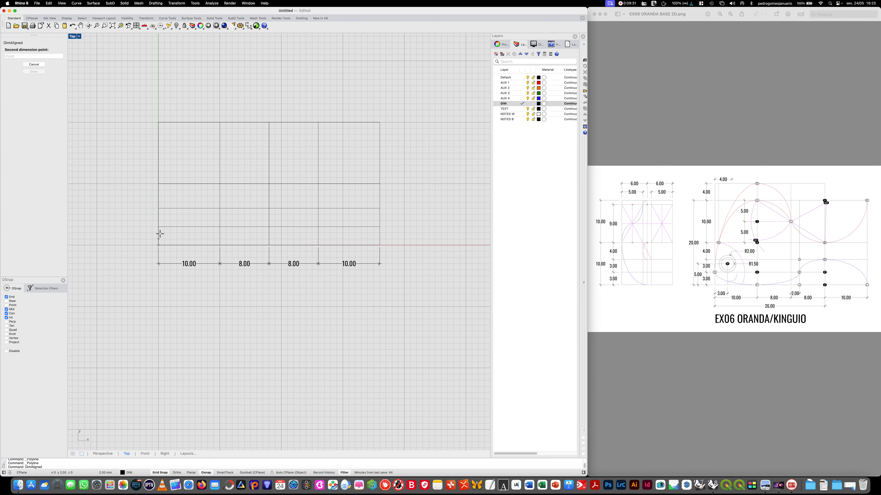
left_click(158, 227)
left_click(138, 228)
key("Return")
left_click(158, 227)
left_click(157, 210)
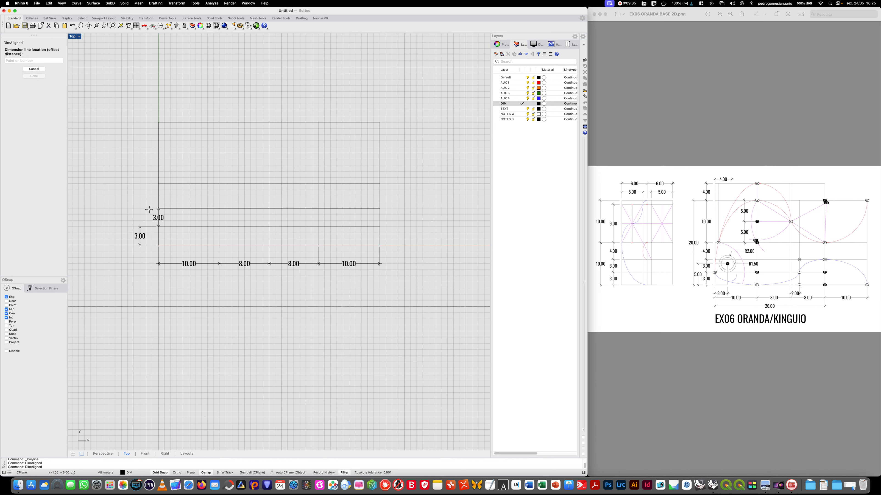
left_click(138, 213)
- Add aligned dimensions for the two upper bands of the left edge, in line with the lower ones
key("Return")
left_click(158, 208)
left_click(158, 184)
left_click(139, 188)
key("Return")
left_click(158, 184)
left_click(159, 122)
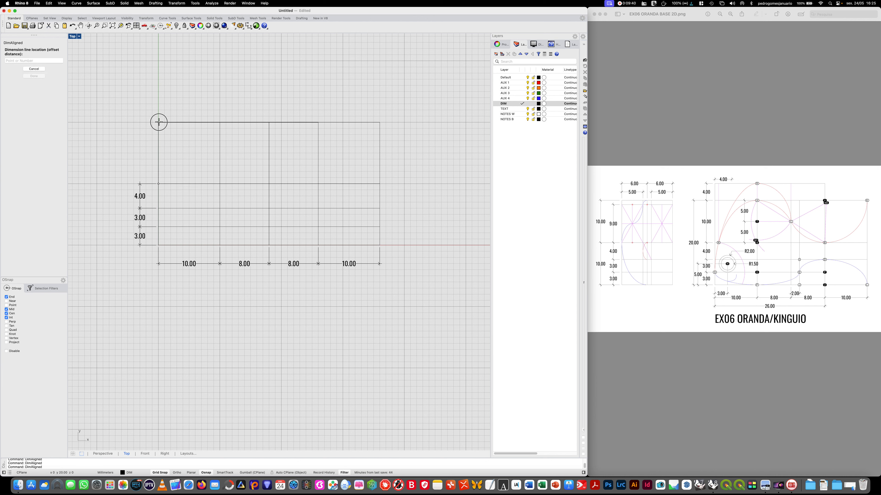
left_click(139, 123)
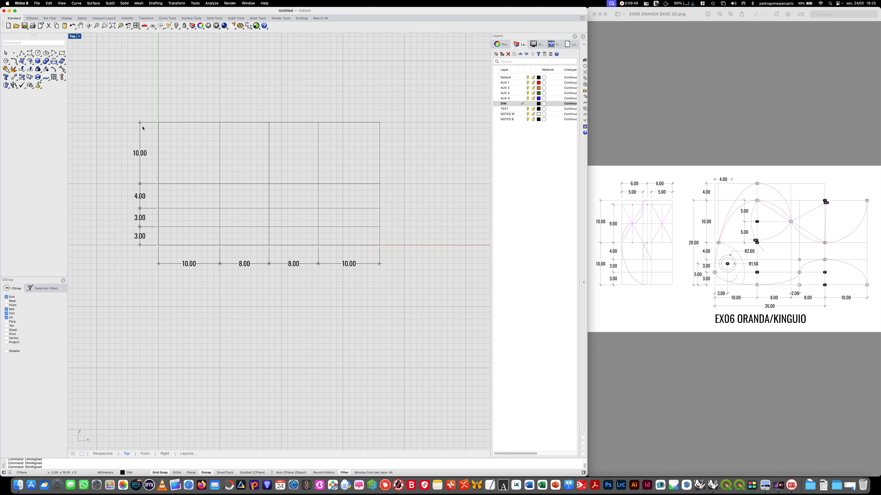
- Add an aligned dimension spanning 4 mm upward from the upper-left corner, continuing the vertical dimension chain
key("Return")
left_click(158, 121)
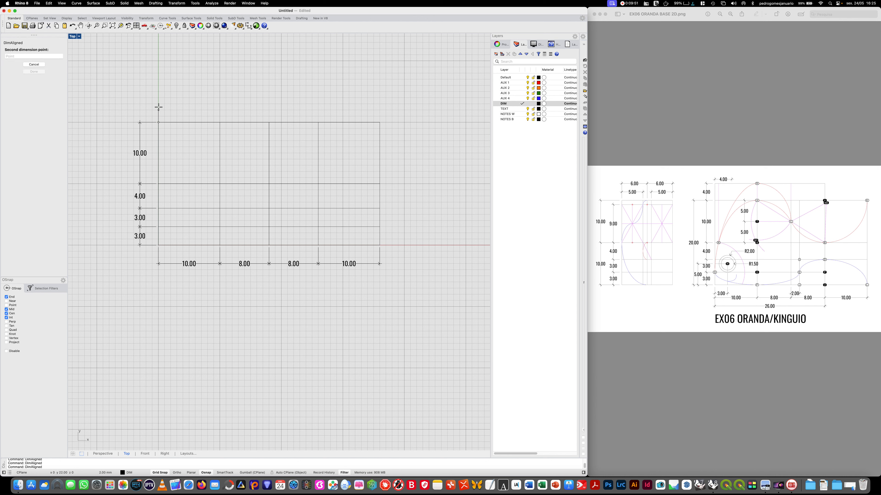
left_click(158, 98)
left_click(139, 101)
key("Return")
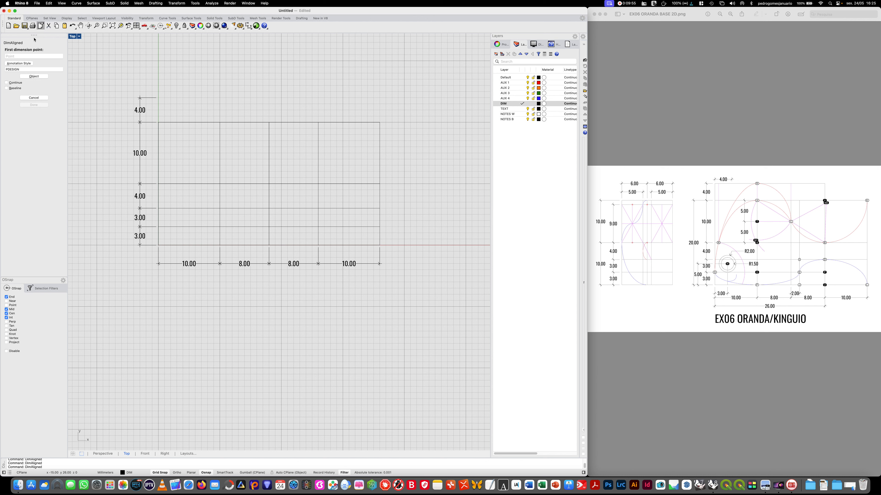
left_click(34, 98)
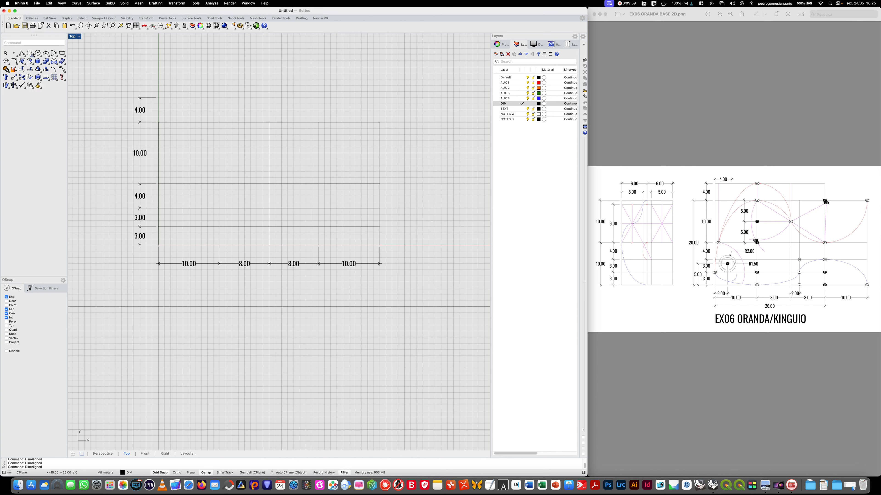
- On the Default layer, draw a polyline from 4 mm above the upper-left corner, 26 mm right and 4 mm down to the grid's upper edge
left_click(23, 53)
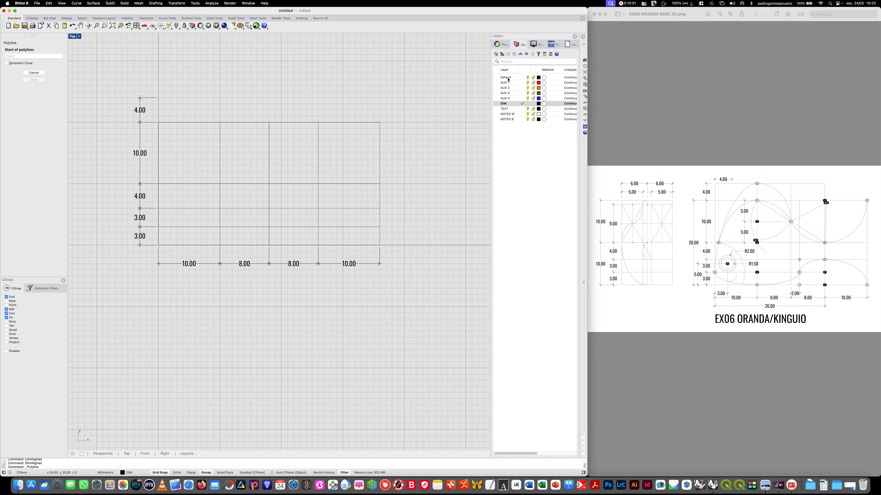
left_click(158, 97)
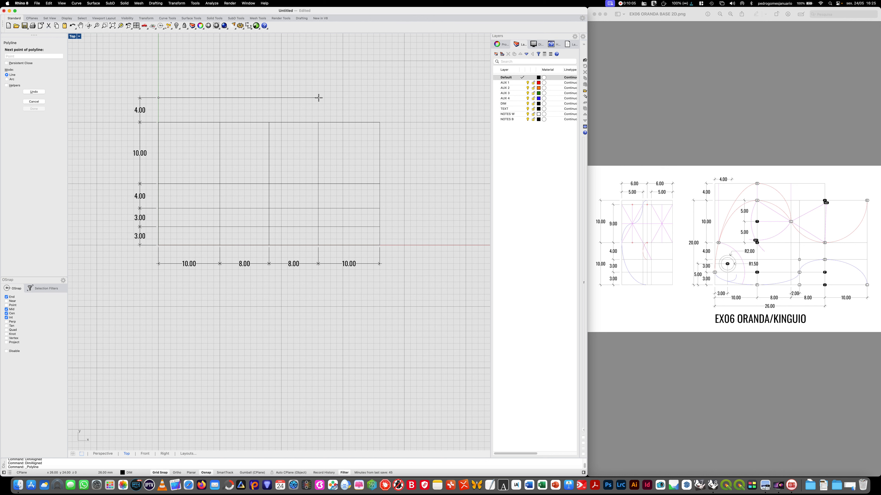
left_click(319, 98)
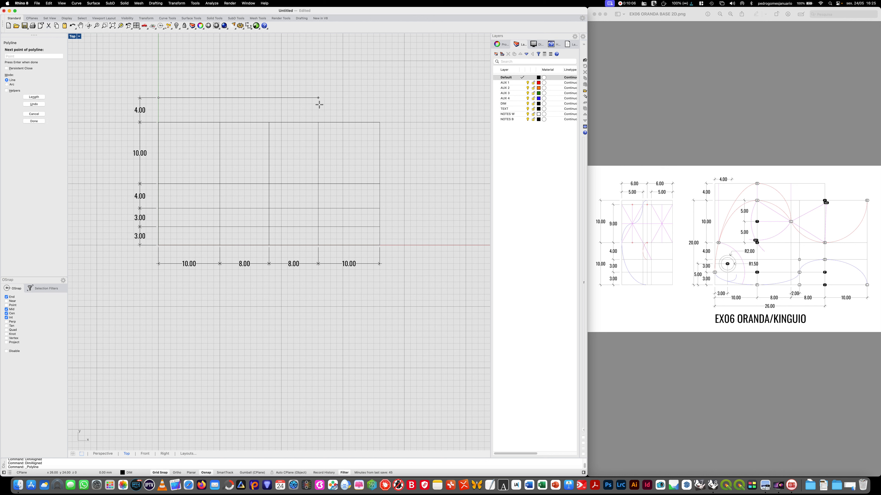
left_click(319, 122)
key("Return")
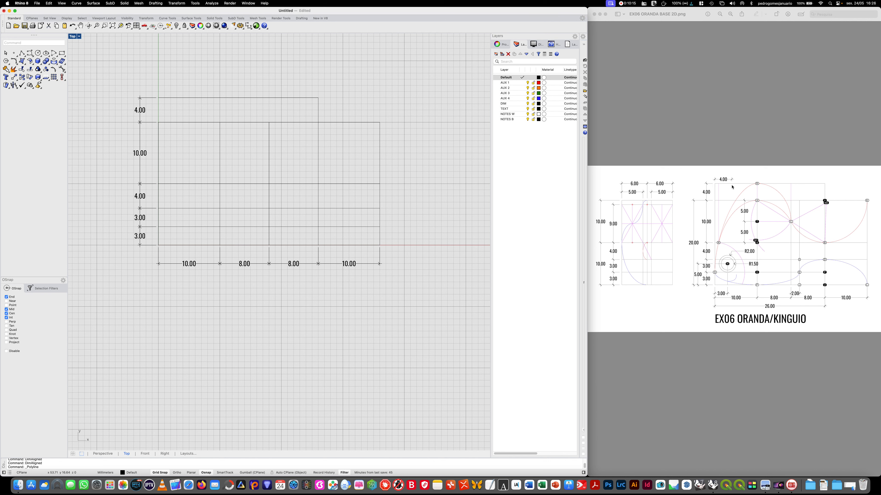
- Make the DIM layer current and add a 4 mm aligned dimension from the new polyline's left end, placed 3 mm above it
double_click(508, 103)
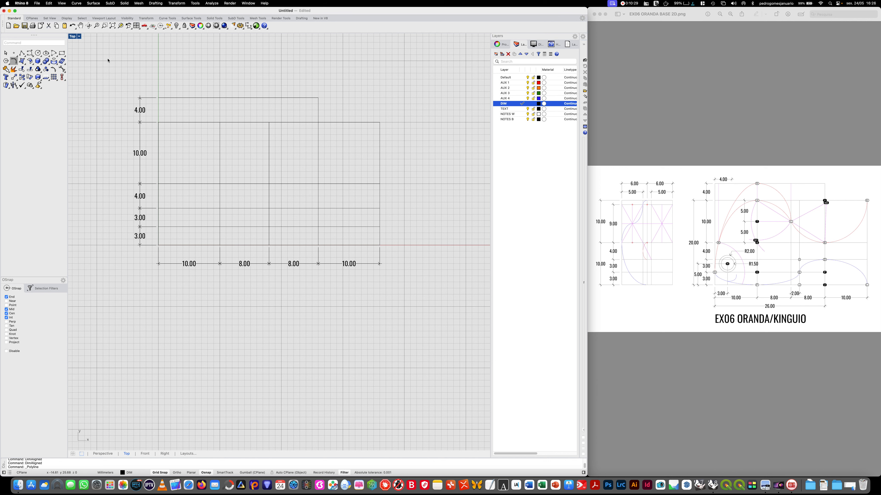
type("Dim")
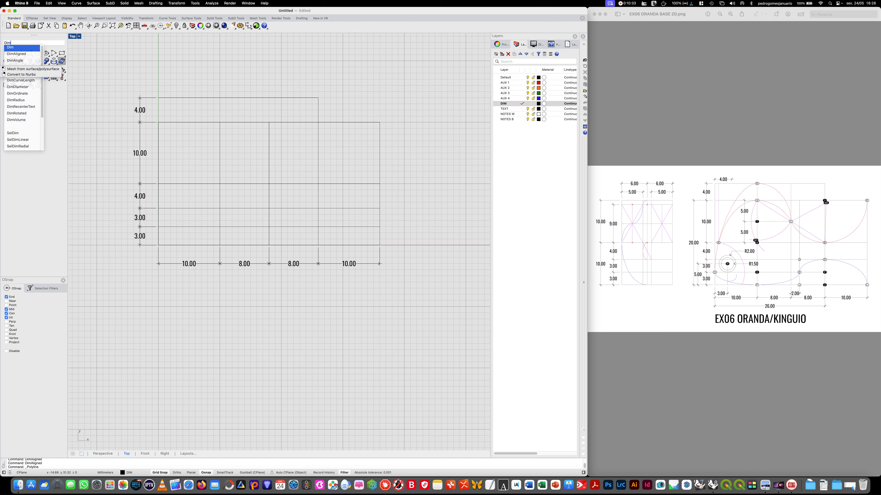
key("Down")
key("Return")
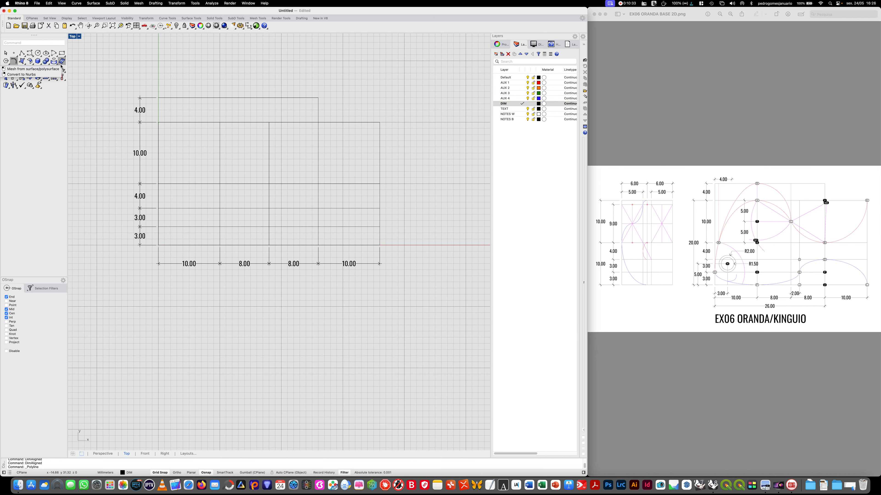
left_click(159, 97)
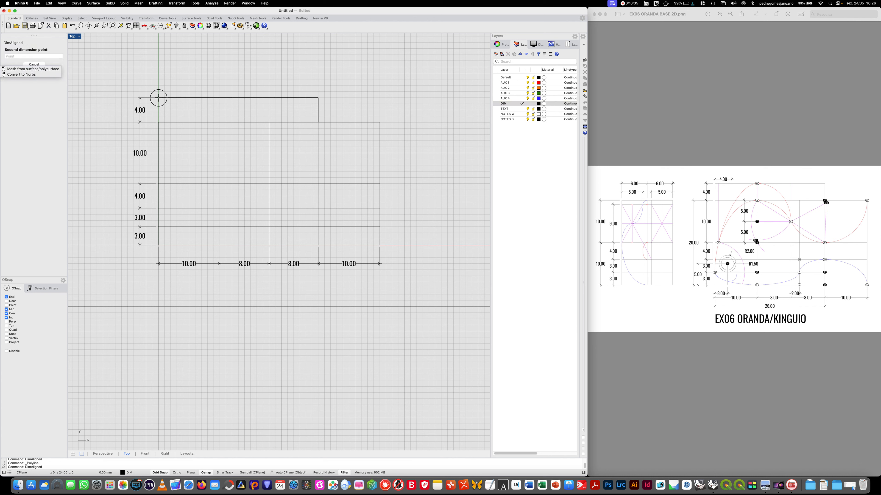
left_click(183, 97)
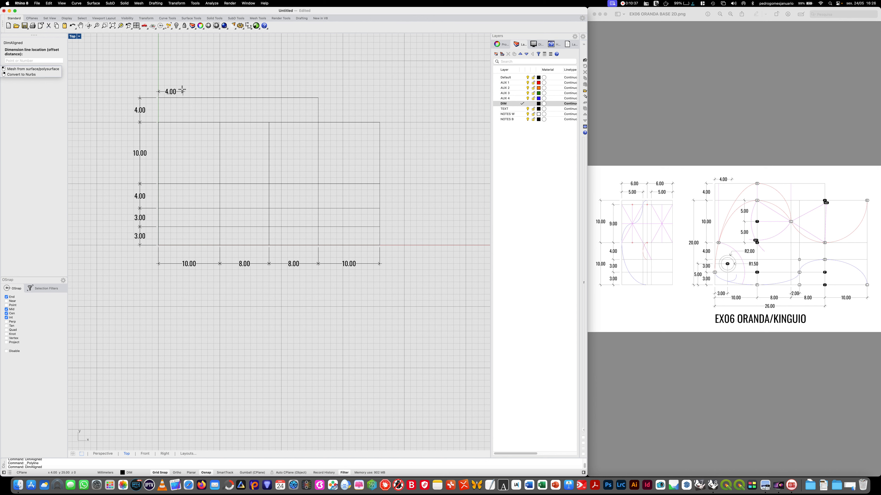
left_click(179, 79)
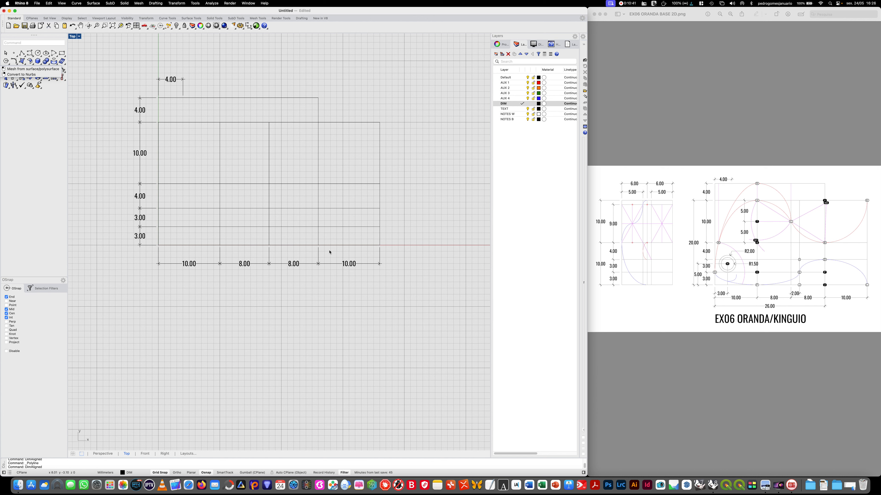
- Add a 3 mm aligned dimension from the grid's lower-left corner along the bottom edge, placed 2 mm below it
left_click(694, 19)
left_click(730, 16)
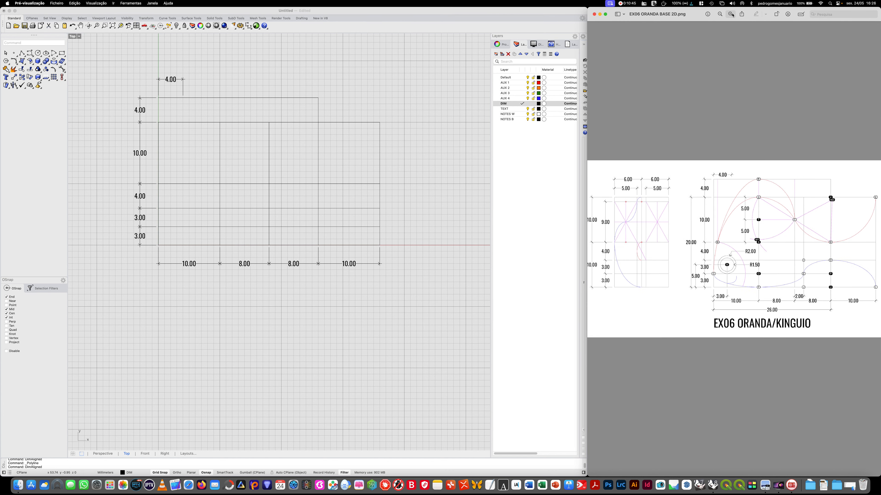
left_click(730, 16)
left_click(730, 16)
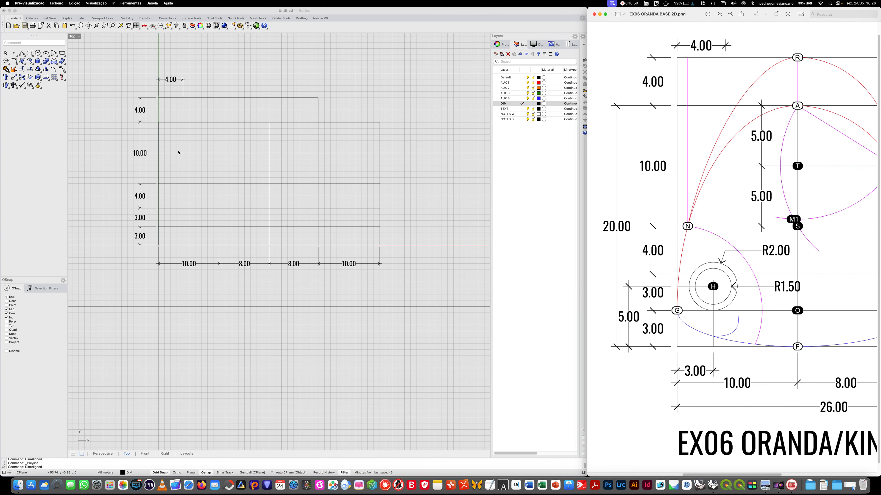
left_click(422, 10)
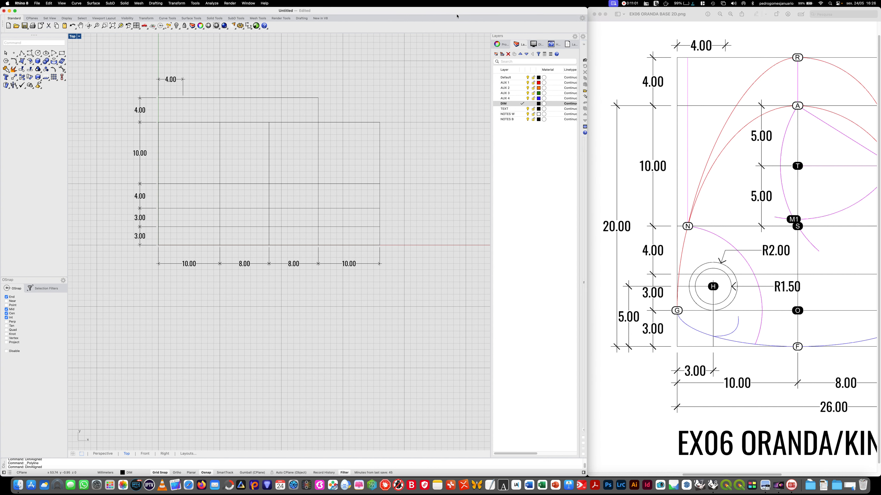
type("Dim")
key("Down")
key("Return")
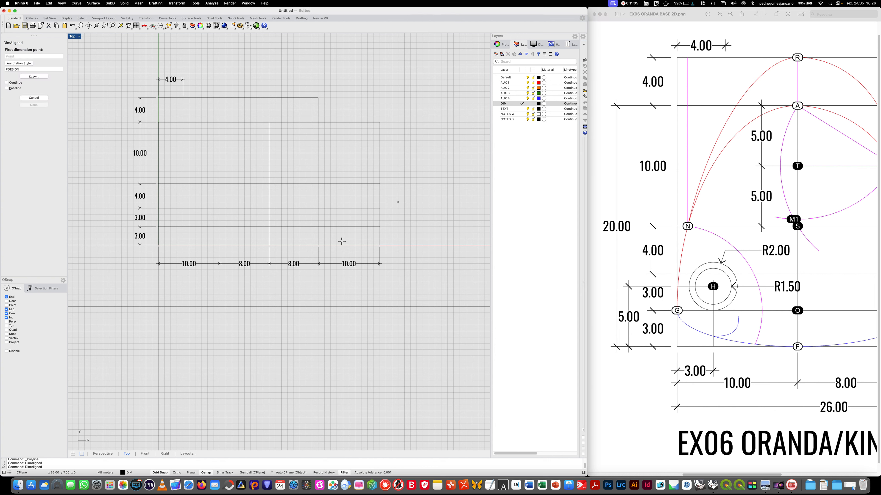
left_click(159, 245)
left_click(176, 246)
left_click(167, 257)
- Add a 5 mm vertical aligned dimension upward from the lower-left corner, placed 6 mm outside the left edge
key("Return")
left_click(158, 245)
left_click(160, 215)
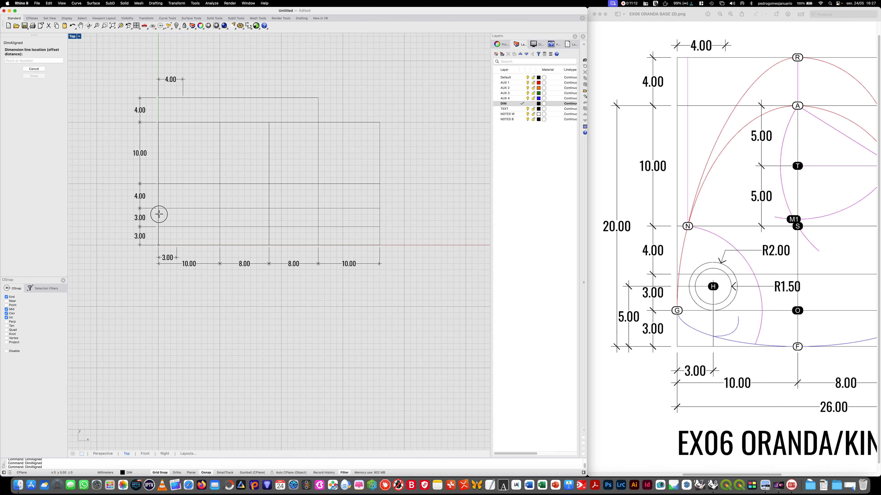
left_click(119, 215)
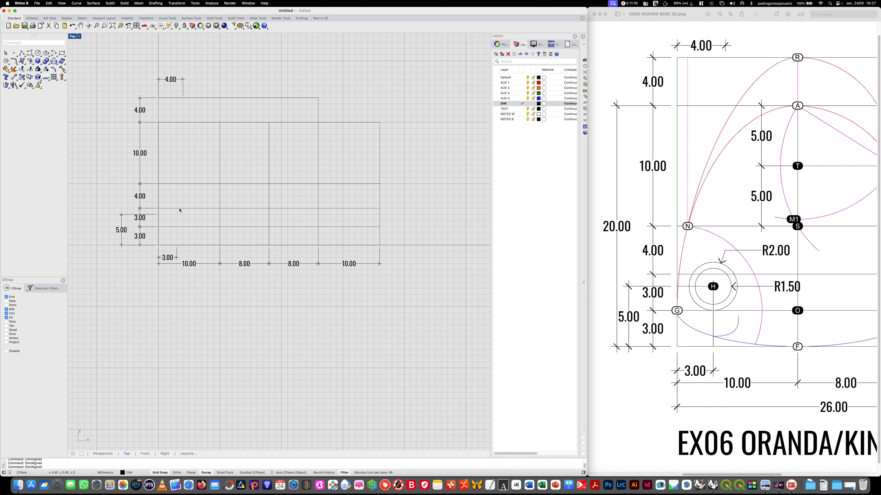
- Draw a horizontal polyline about 5 mm long from the grid's left edge at the upper end of the 5 mm dimension
left_click(22, 53)
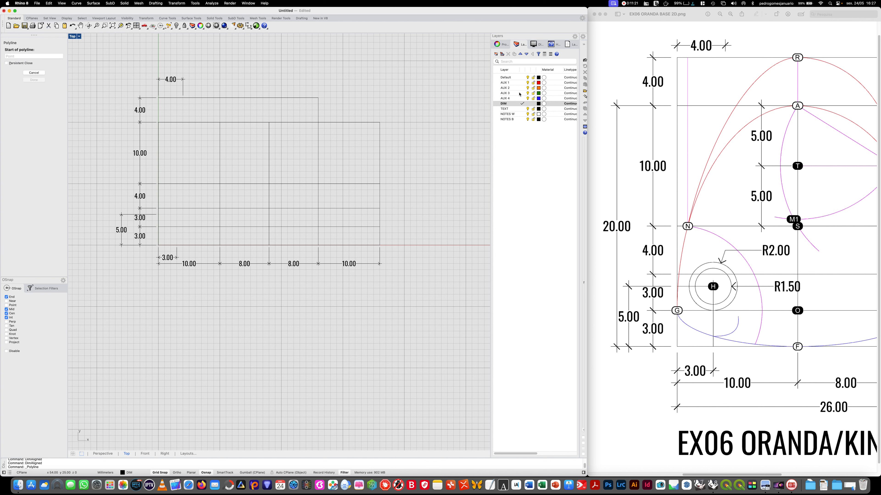
left_click(514, 78)
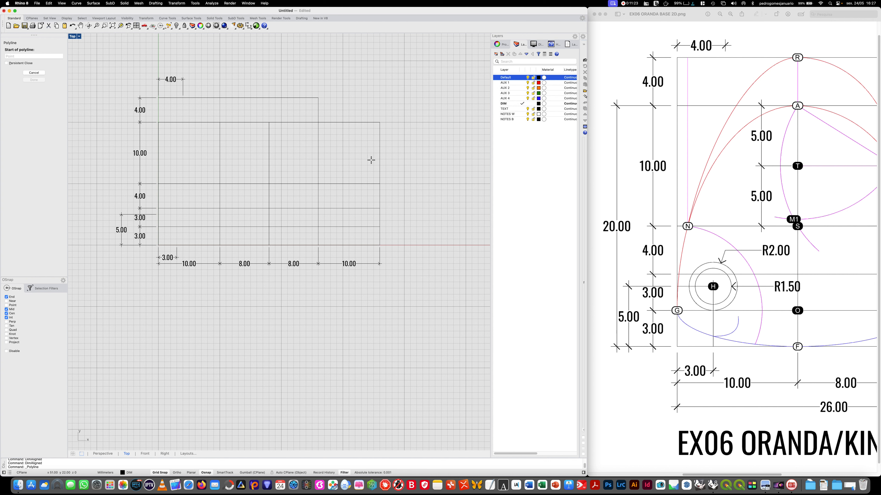
left_click(163, 215)
left_click(189, 214)
key("Return")
key("Return")
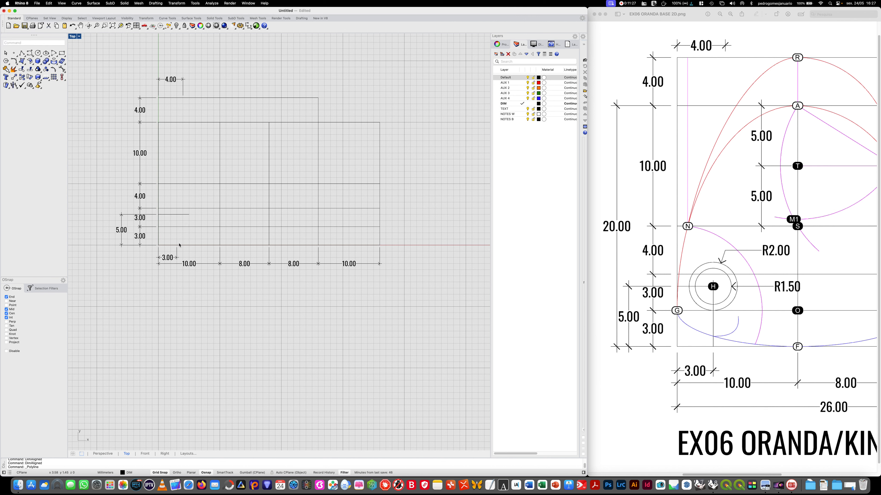
- Draw a vertical polyline about 7 mm long up from the bottom edge, 3 mm in from the lower-left corner, crossing the horizontal one
left_click(176, 244)
left_click(177, 202)
key("Return")
- Make the NOTES B layer current and begin a text dot with the display text H
left_click(512, 120)
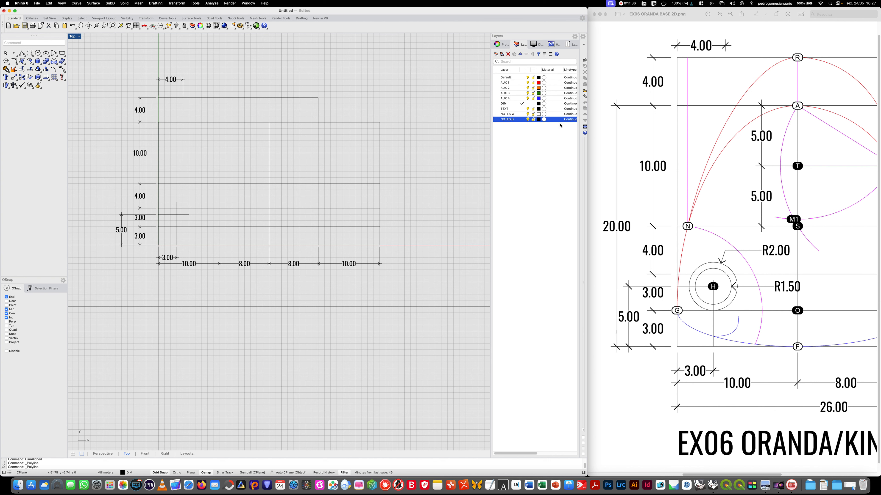
double_click(507, 119)
type("Dot")
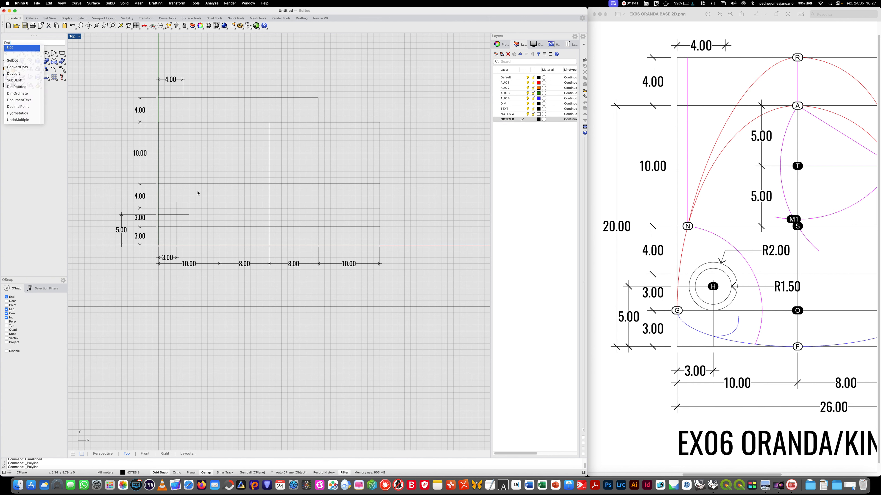
key("Return")
type("H")
key("Caps_Lock")
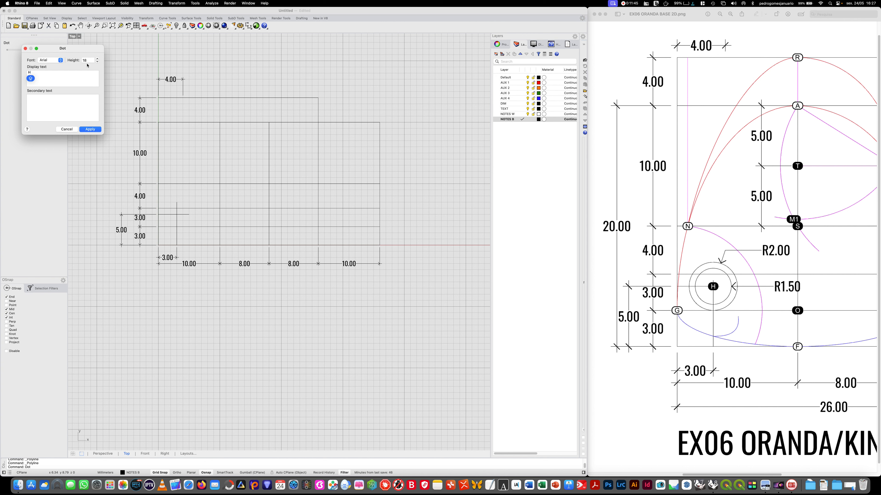
- Set the dot's height to 12 and font to Oswald, and place it where the two short polylines cross
double_click(89, 60)
type("12")
left_click(51, 61)
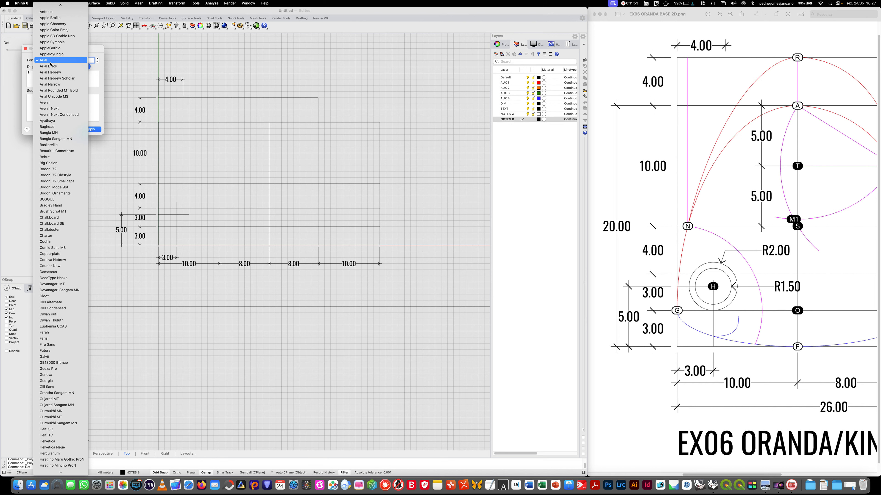
scroll(51, 406, "down", 10)
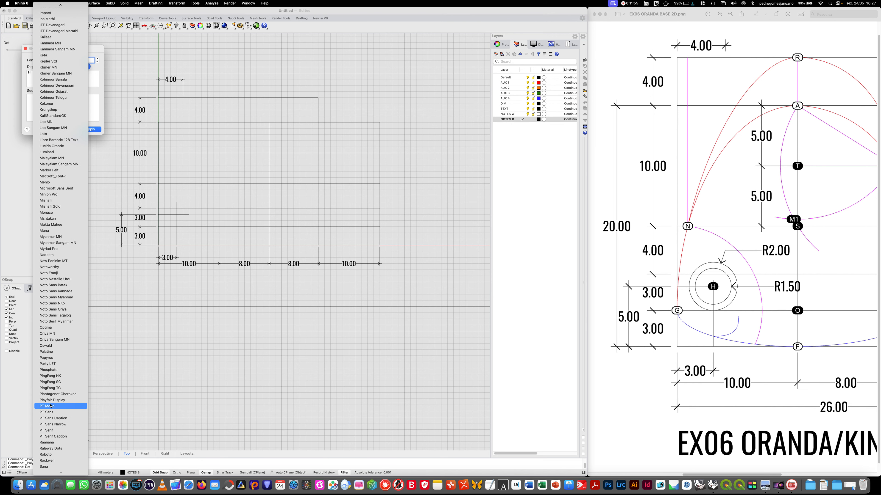
left_click(65, 345)
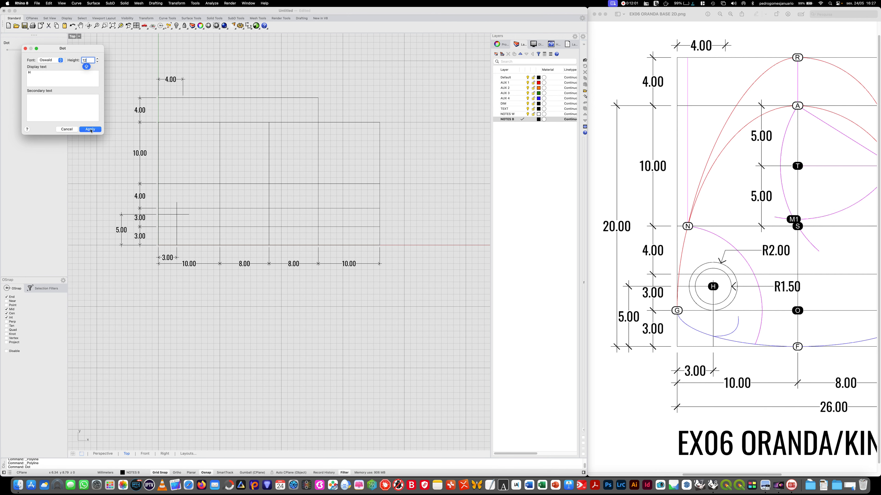
left_click(90, 129)
left_click(177, 214)
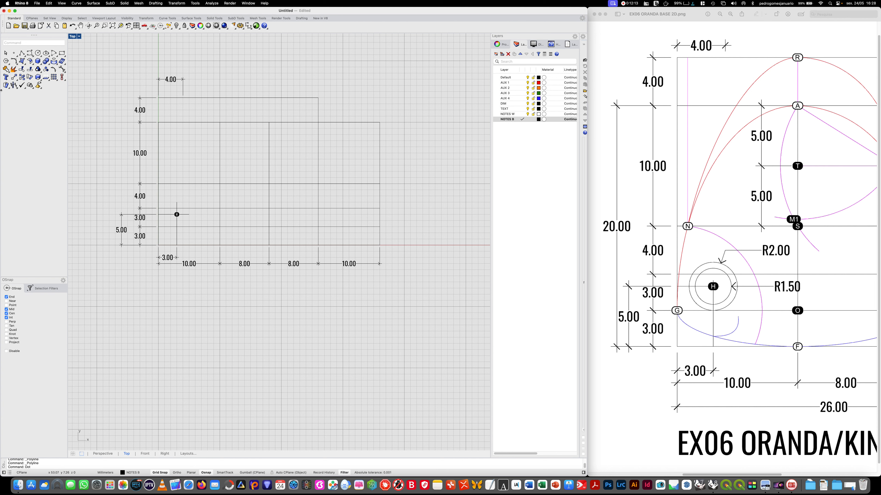
- Draw two concentric circles with radii 1.5 mm and 2 mm centred on dot H
left_click(38, 53)
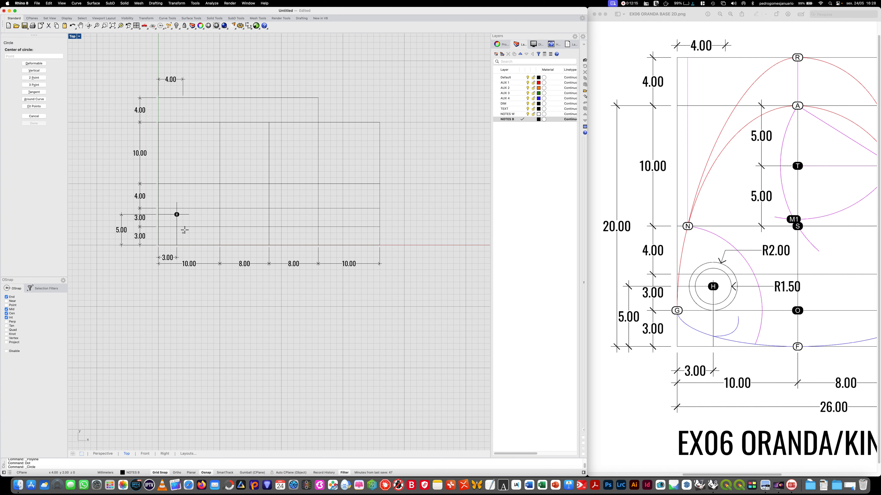
left_click(177, 214)
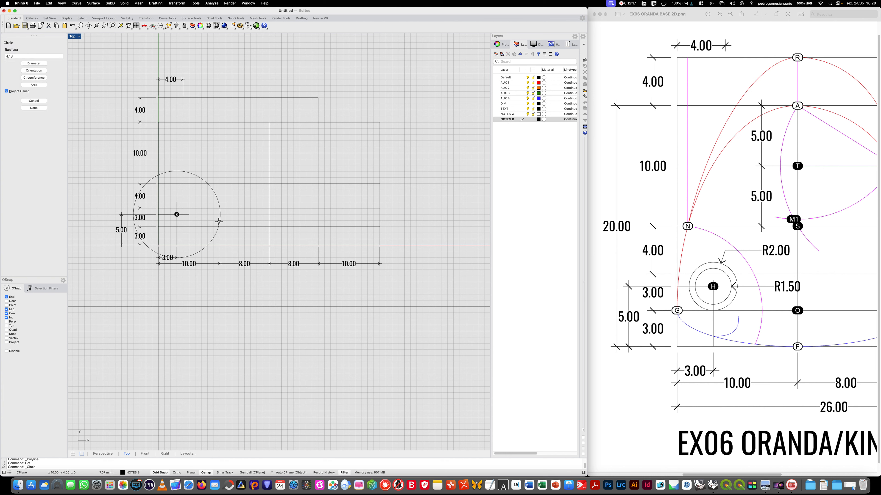
type("1.5")
key("Return")
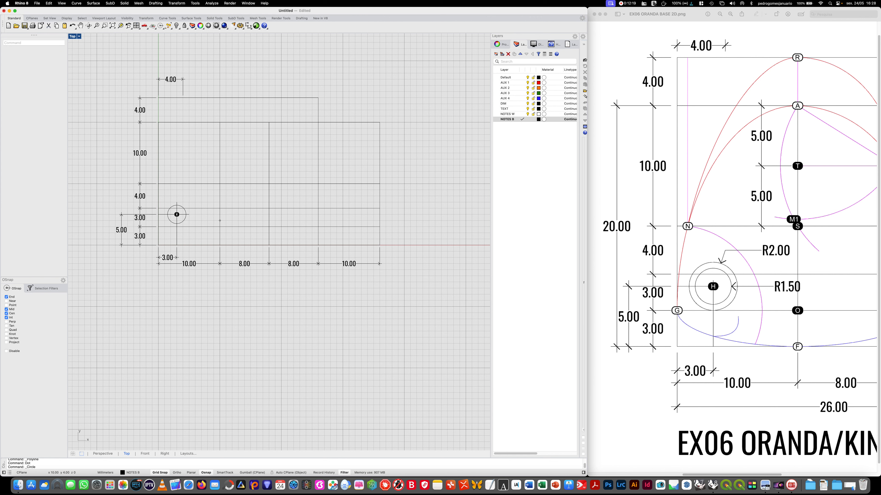
key("Return")
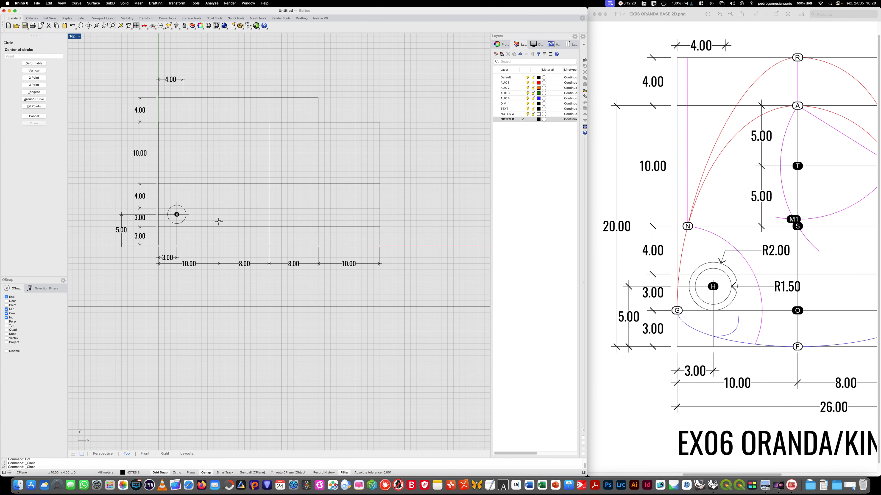
left_click(177, 215)
type("2")
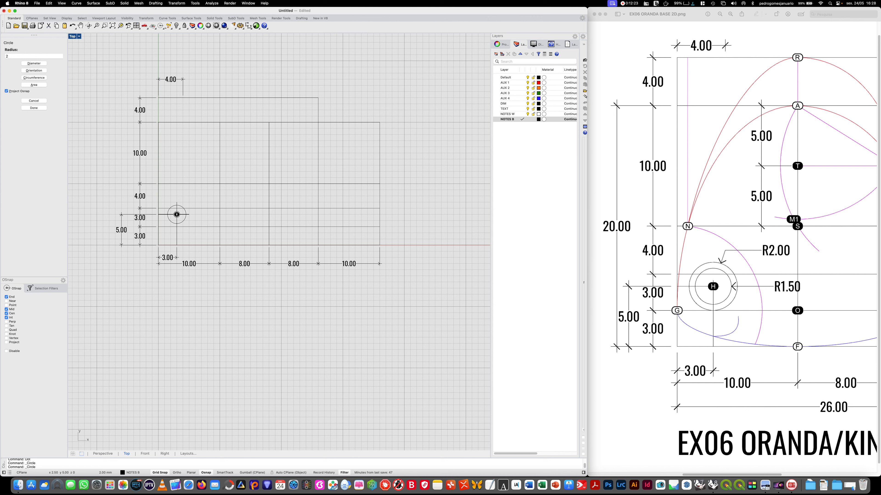
key("Return")
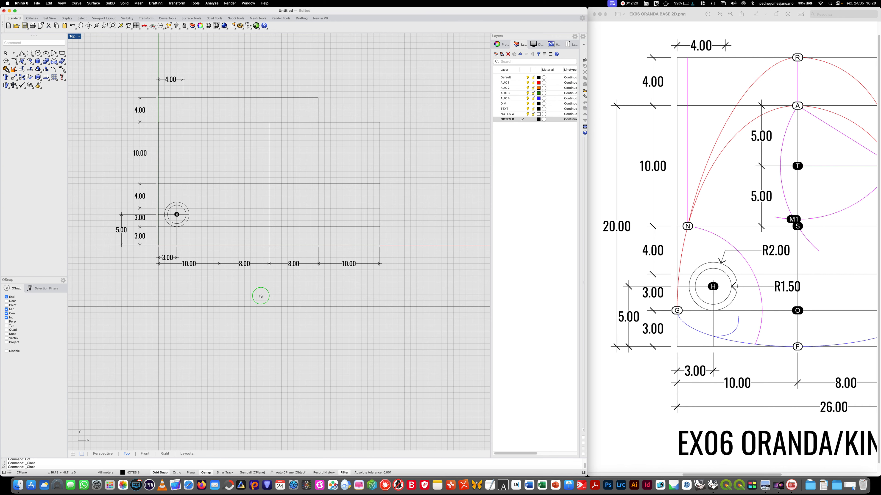
right_click_drag(259, 295, 223, 305)
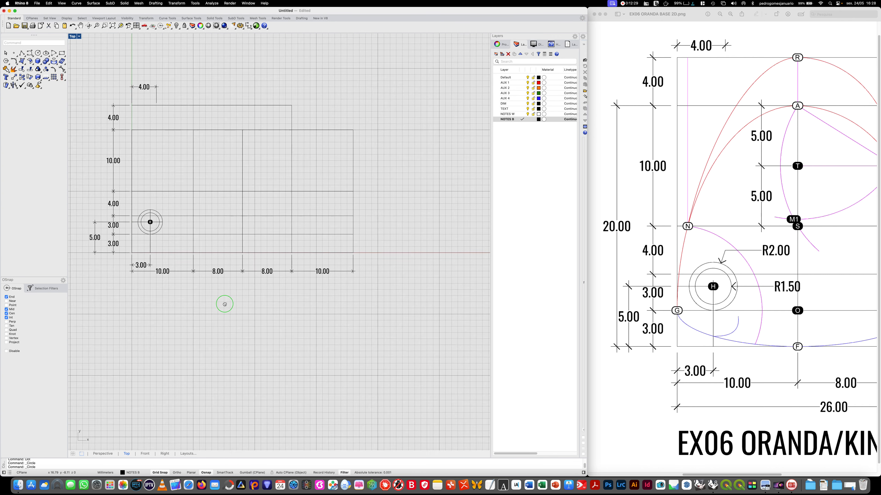
right_click(770, 270)
left_click(769, 270)
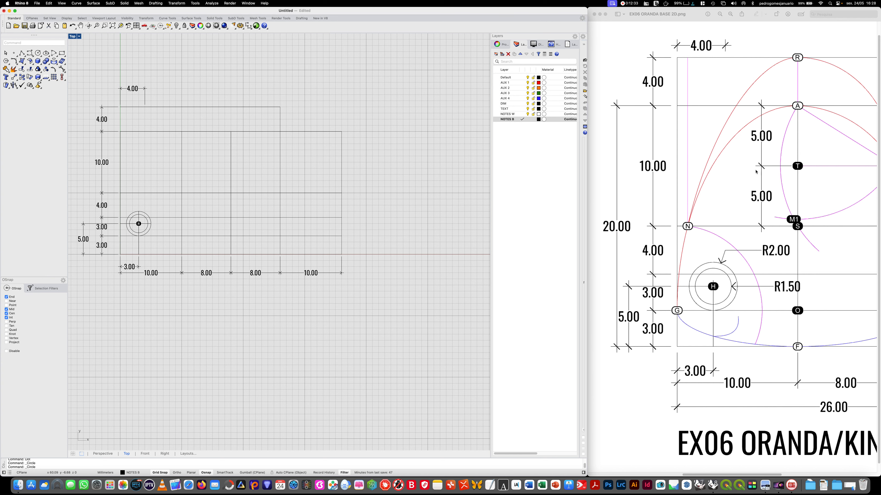
right_click_drag(200, 182, 232, 193)
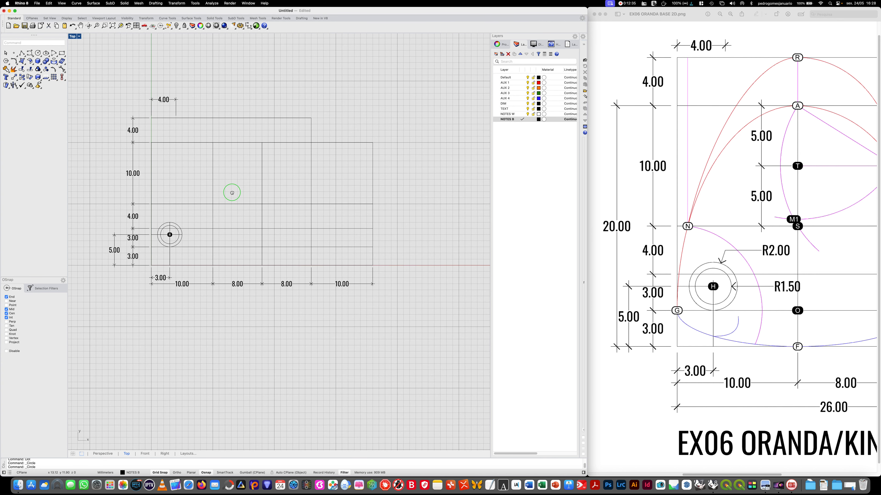
- Make the NOTES W layer current and place a text dot labelled A on the 20 mm high edge, 10 mm from the left
double_click(512, 114)
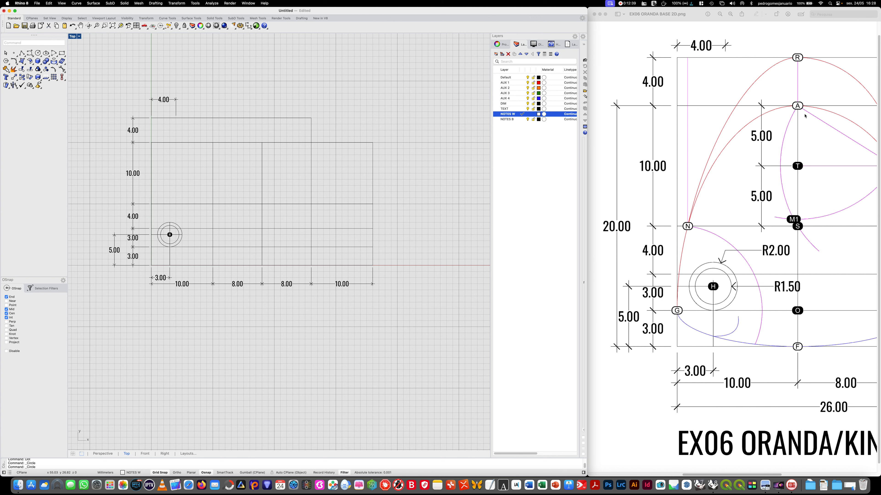
left_click(13, 53)
left_click(173, 141)
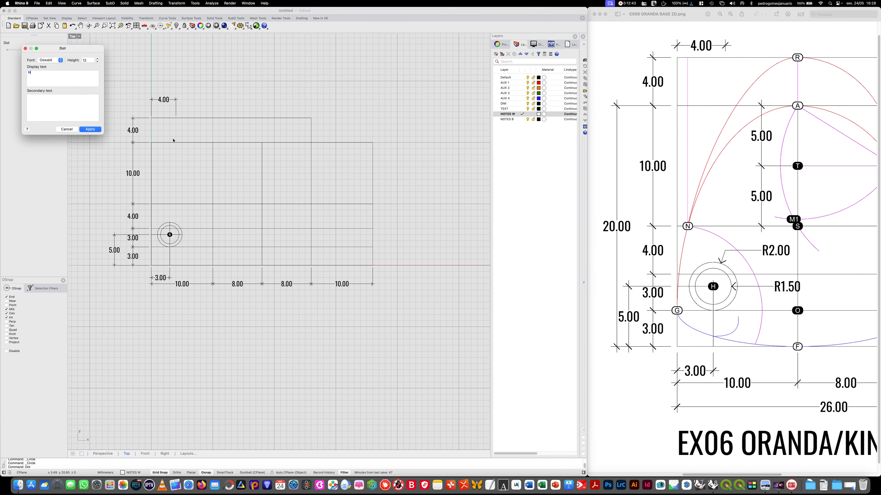
double_click(28, 72)
type("aa")
key("BackSpace")
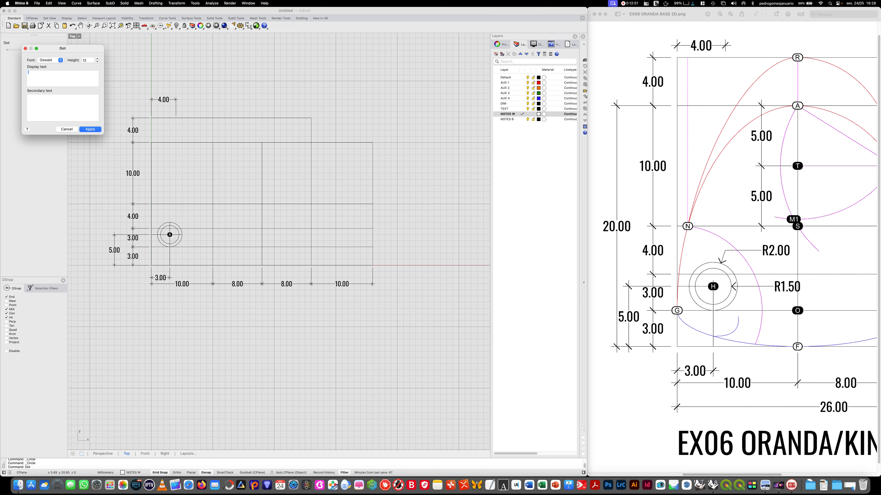
type("A")
left_click(91, 130)
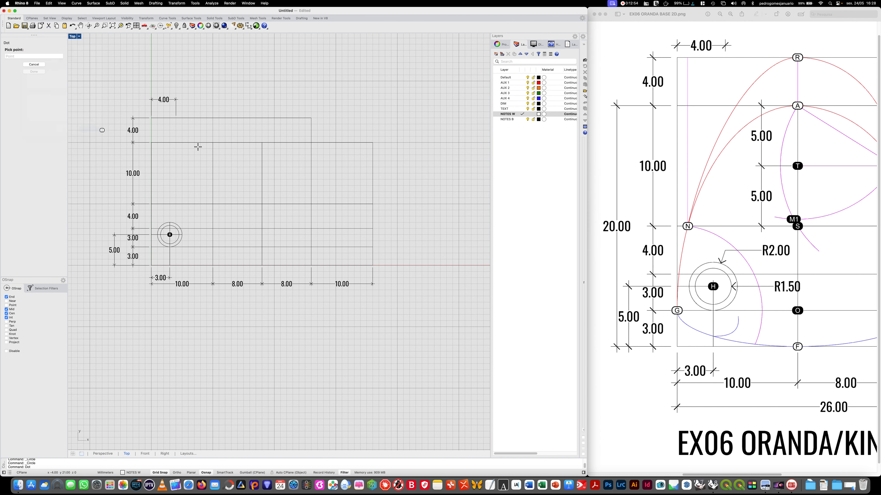
left_click(213, 142)
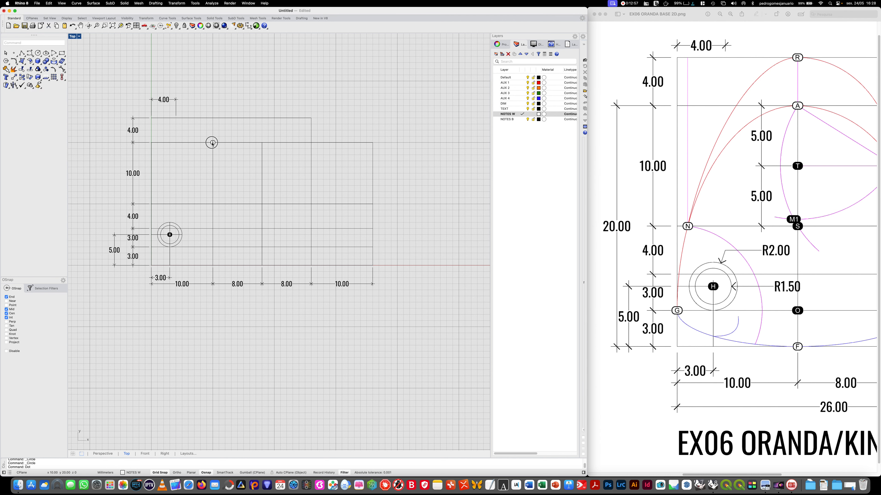
- Place a text dot labelled F on the grid's bottom edge, directly below dot A
right_click(209, 142)
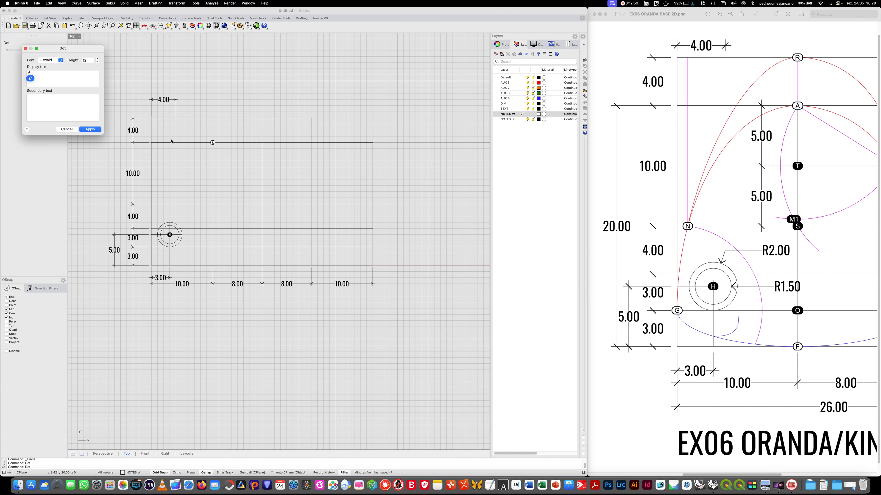
key("BackSpace")
type("F")
left_click(90, 129)
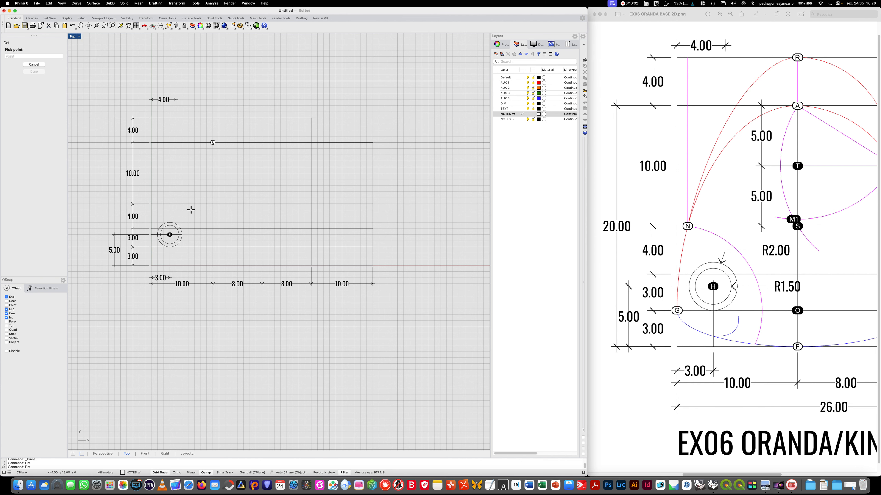
left_click(212, 268)
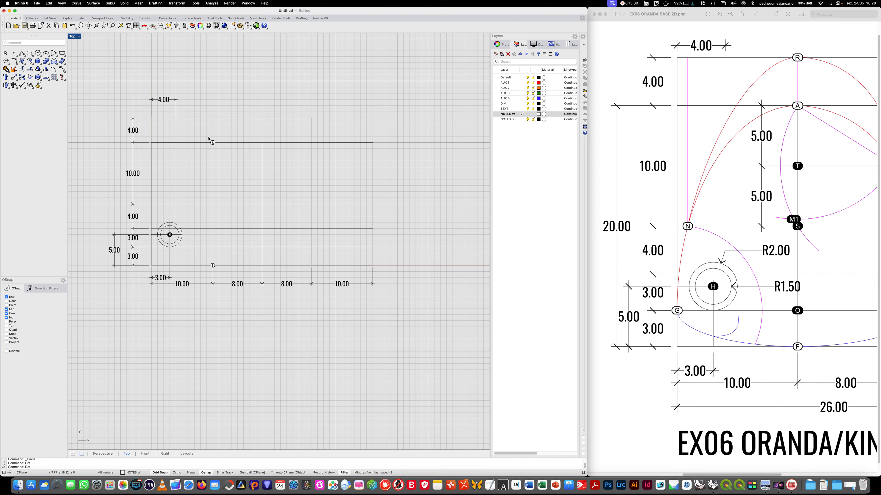
- Set the text height of dots A and F to 16
left_click_drag(203, 131, 226, 277)
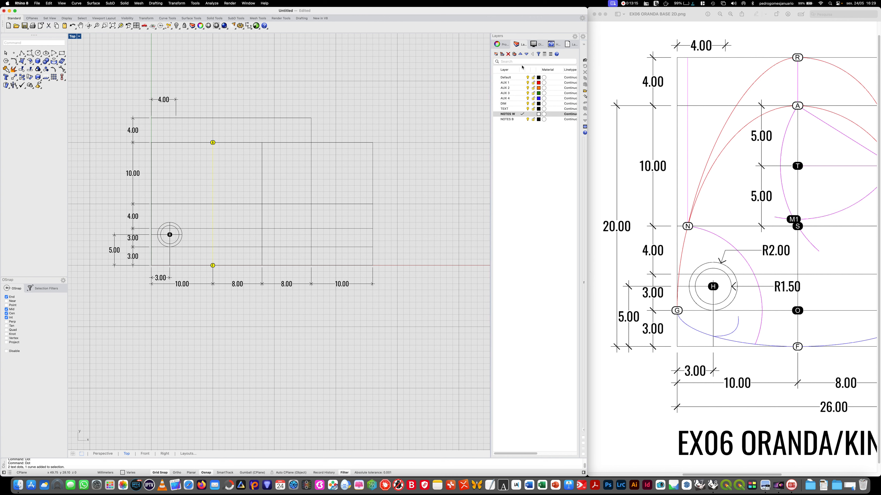
left_click(499, 44)
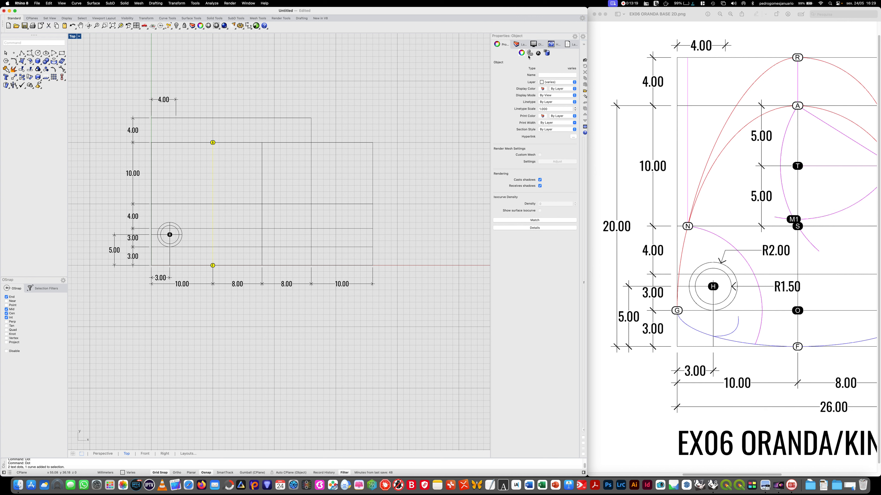
left_click(538, 52)
left_click(517, 70)
type("16")
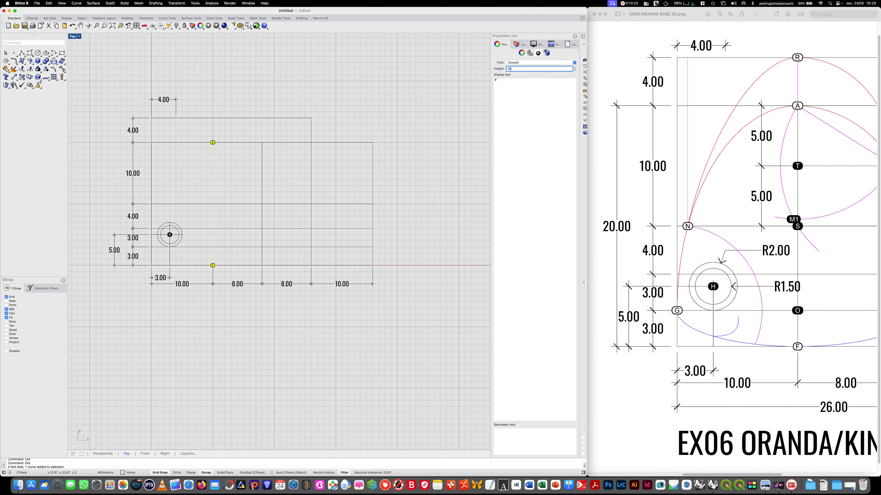
key("Return")
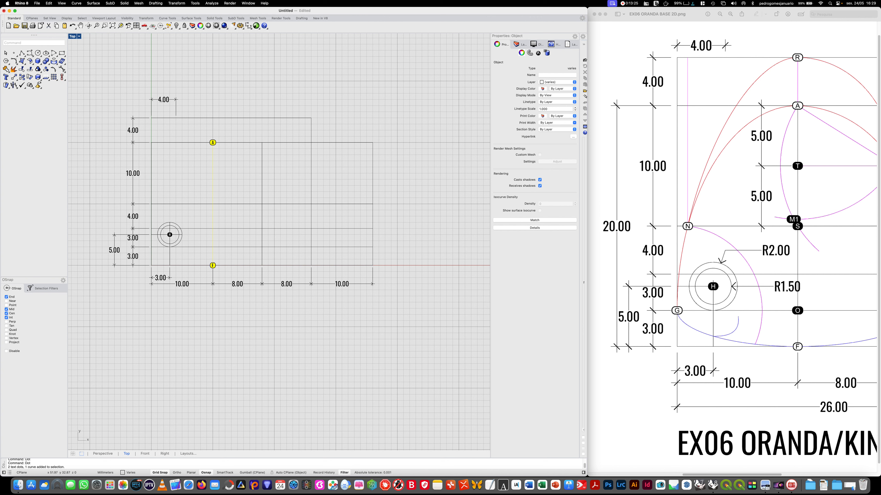
left_click(198, 356)
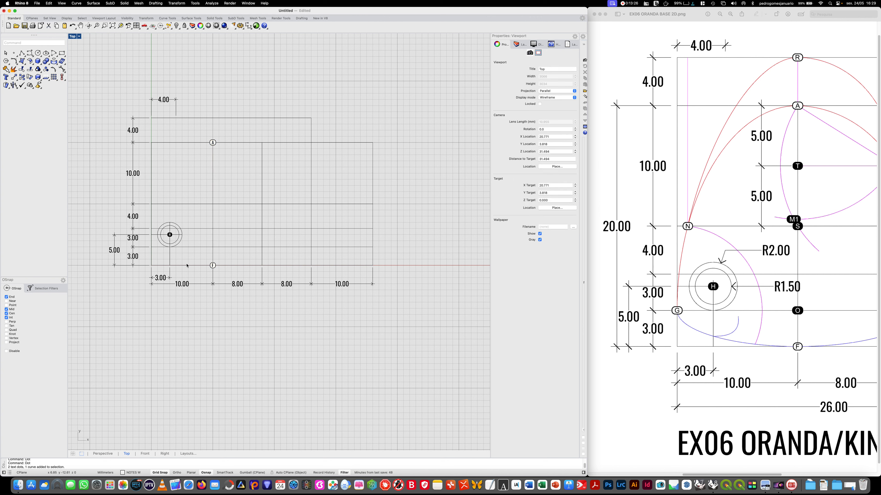
- Set the text height of dot H, at the centre of the two circles, to 16
left_click(170, 234)
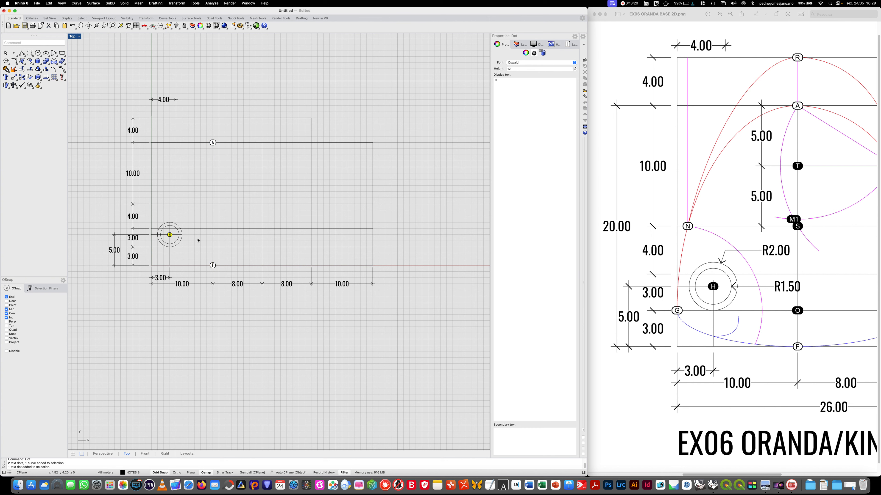
type("16")
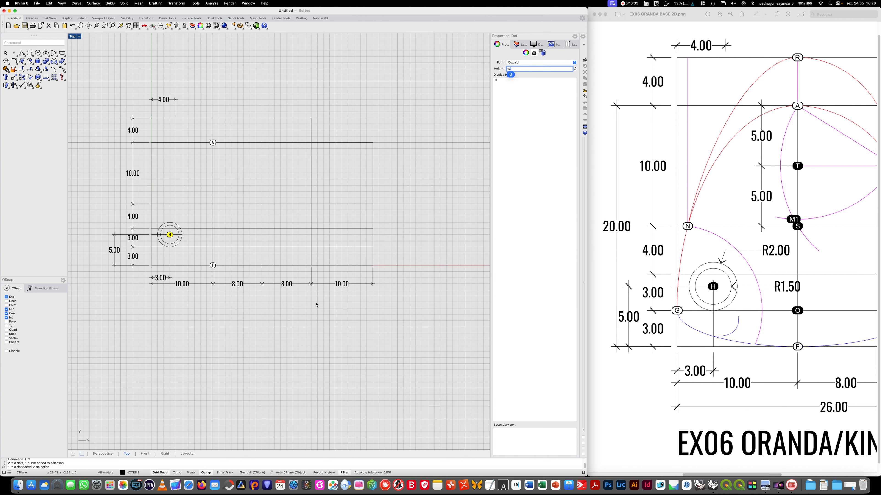
left_click(210, 348)
scroll(202, 187, "down", 2)
scroll(202, 188, "up", 2)
scroll(203, 188, "up", 2)
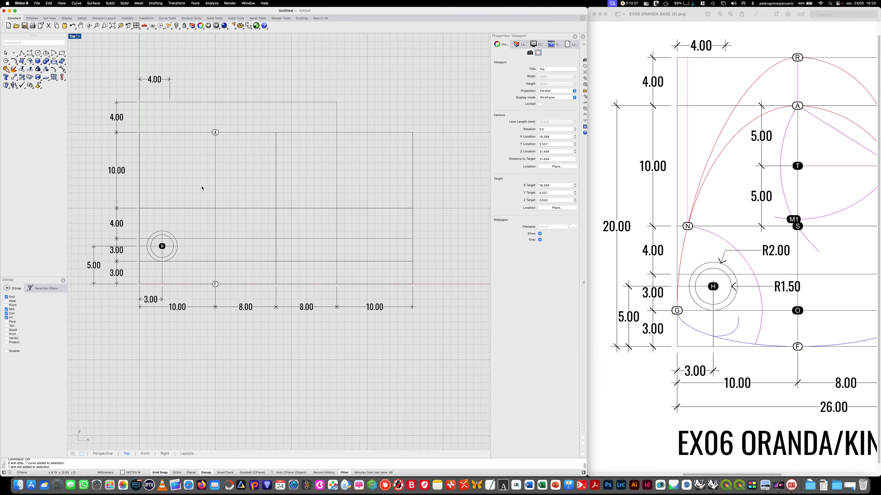
right_click_drag(202, 187, 215, 208)
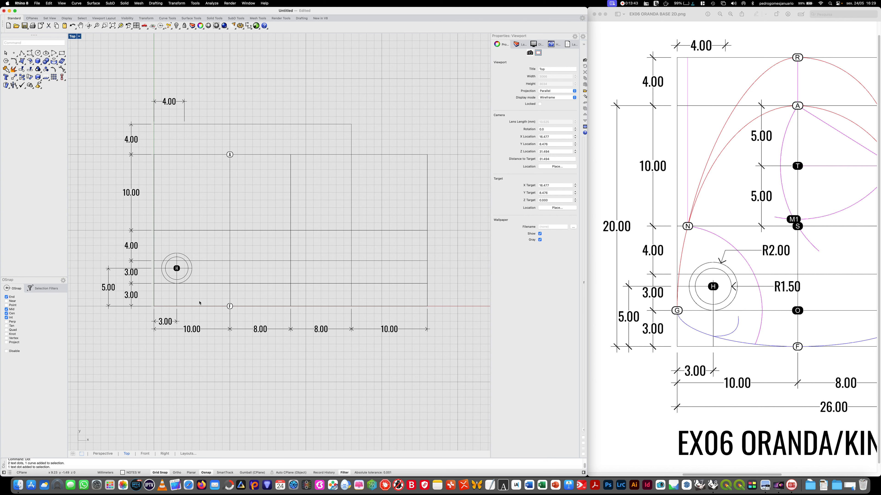
left_click(518, 44)
type("DOT´")
key("Return")
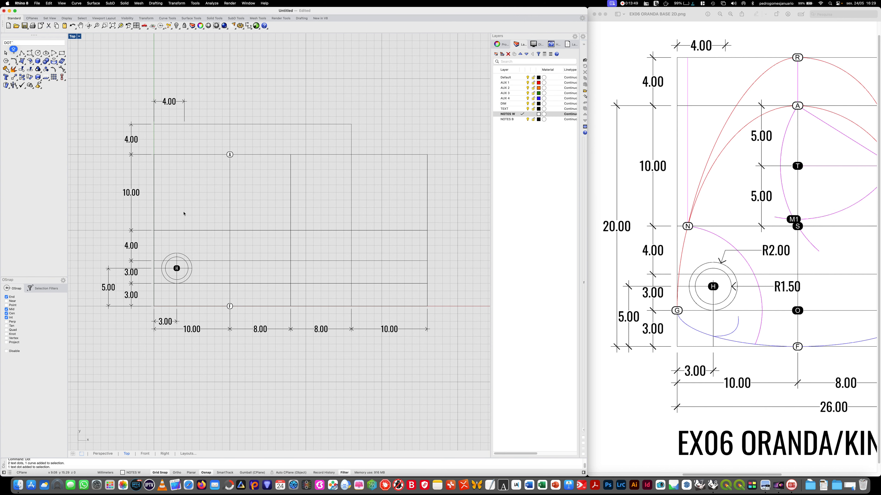
key("Caps_Lock")
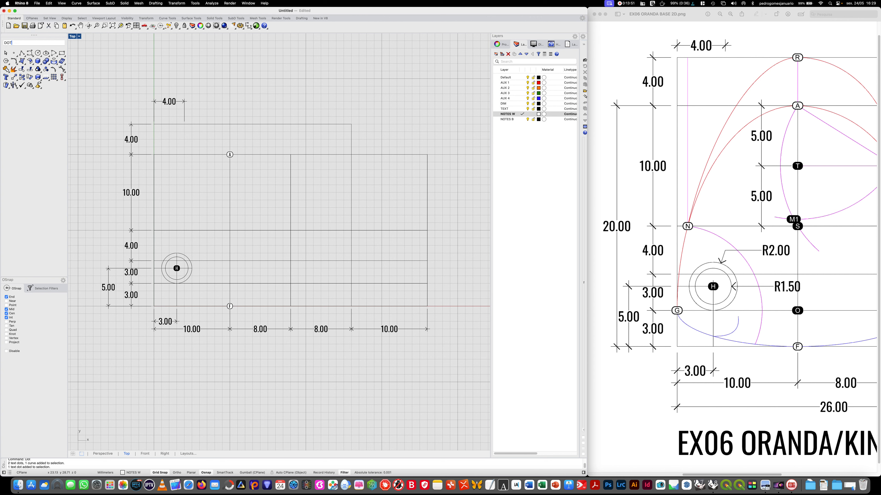
key("BackSpace")
key("BackSpace")
key("BackSpace")
key("BackSpace")
type("Dot")
key("Return")
key("Caps_Lock")
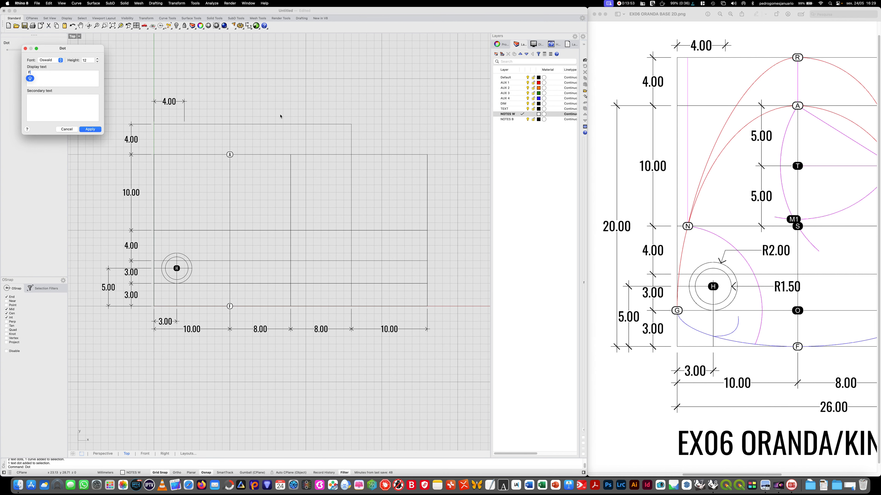
key("BackSpace")
key("Caps_Lock")
left_click(90, 129)
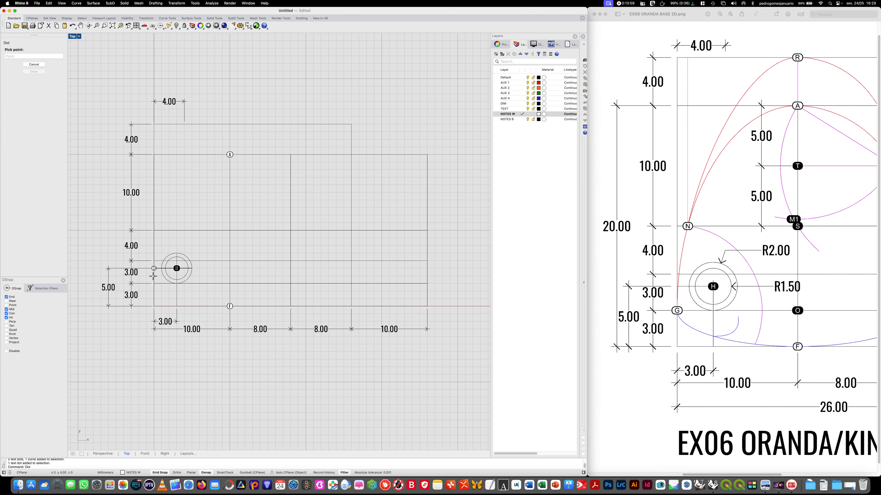
left_click(153, 283)
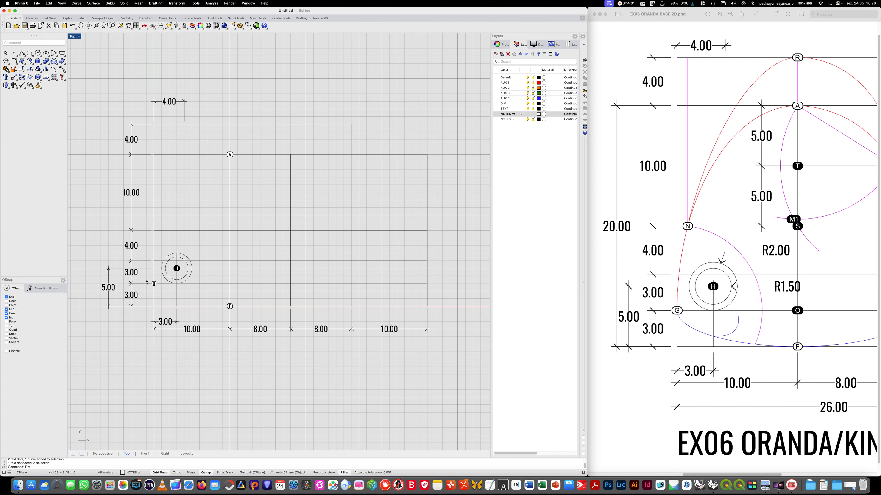
left_click(154, 283)
key("Delete")
- Place a text dot labelled G with height 16 on the grid's left edge, 3 mm above the bottom corner
type("Dot")
key("Return")
type("G")
double_click(87, 60)
type("16")
key("Caps_Lock")
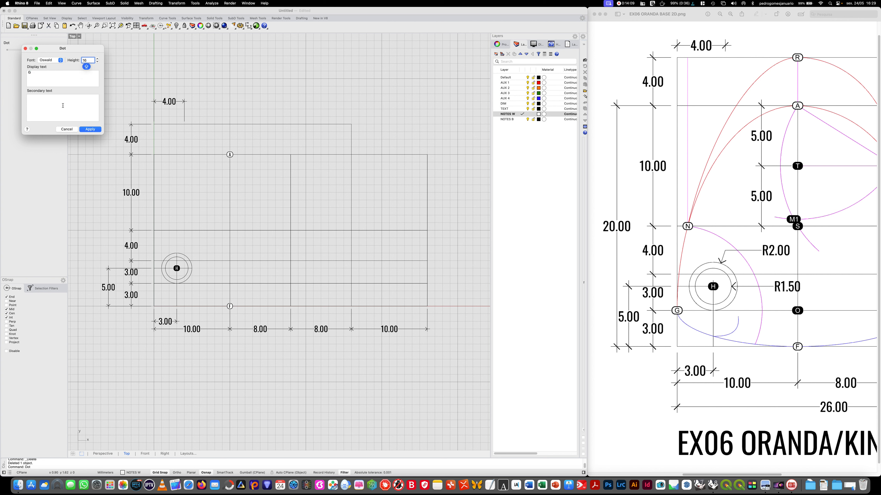
left_click(87, 130)
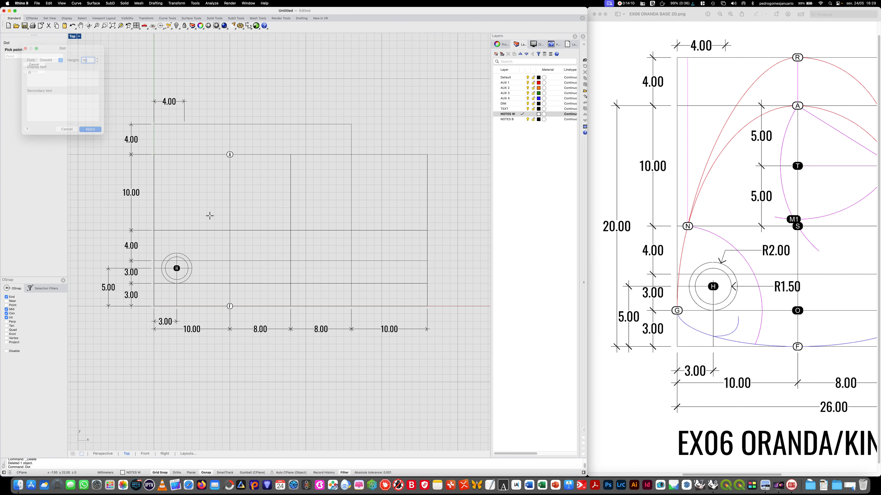
left_click(154, 283)
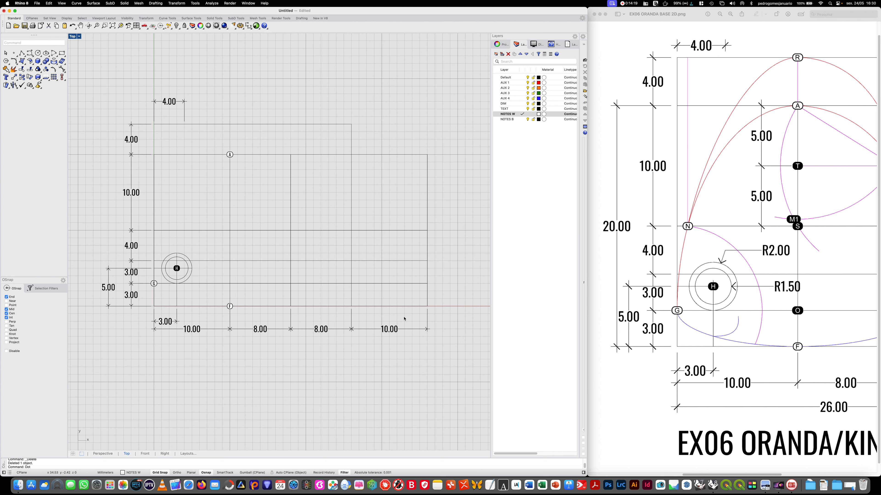
- Consult the right half of the reference image and place a text dot labelled R on the uppermost grid line, directly above dot A
right_click(802, 311)
left_click(760, 315)
left_click(641, 19)
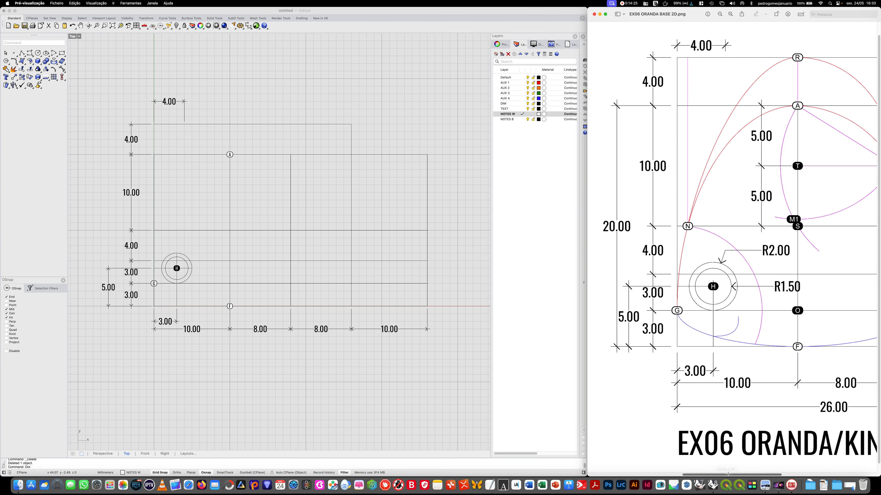
left_click_drag(728, 474, 787, 475)
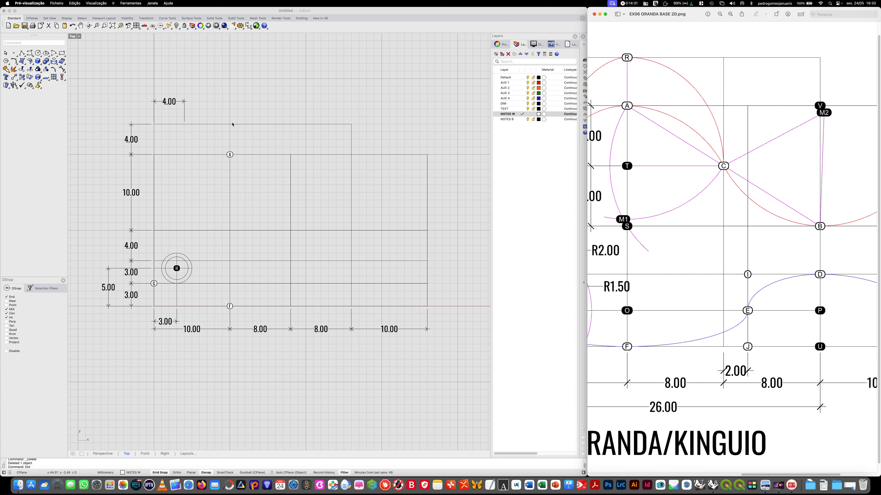
left_click(213, 71)
key("Return")
type("G")
key("BackSpace")
left_click(90, 129)
left_click(230, 126)
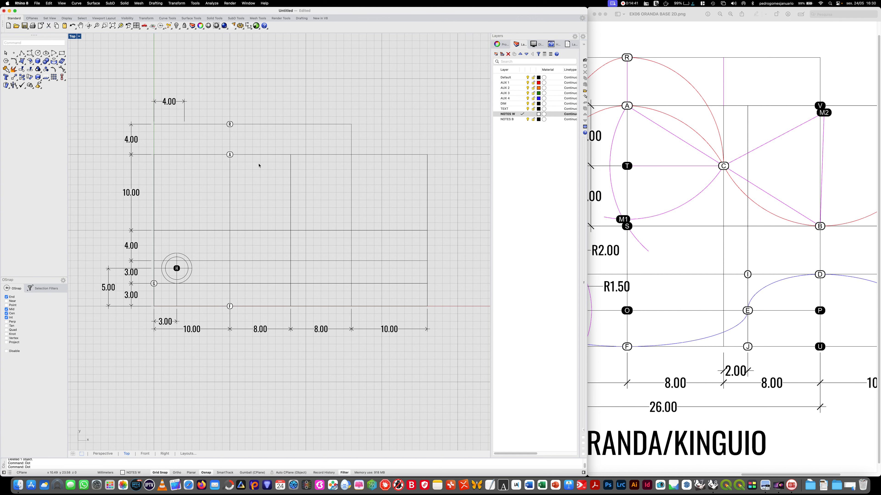
- Place a text dot labelled B where the vertical line 26 mm from the left edge crosses the 10 mm high horizontal line
right_click(299, 211)
key("BackSpace")
type("B")
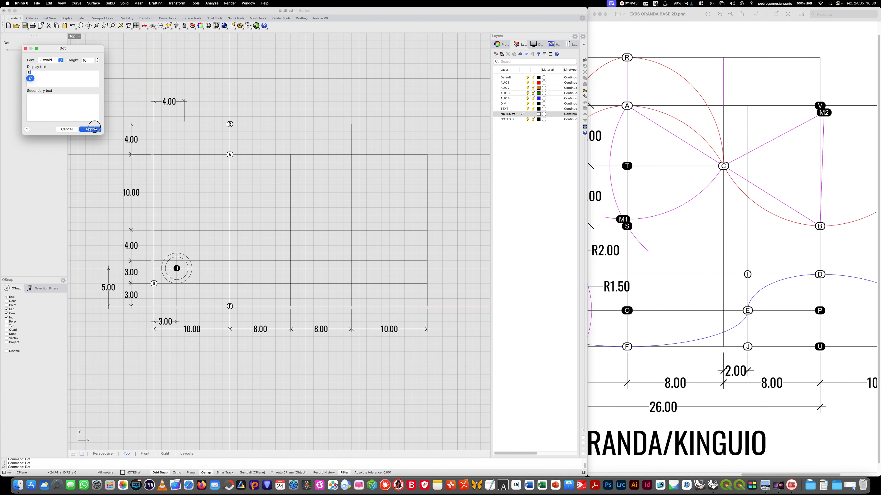
left_click(91, 129)
left_click(351, 230)
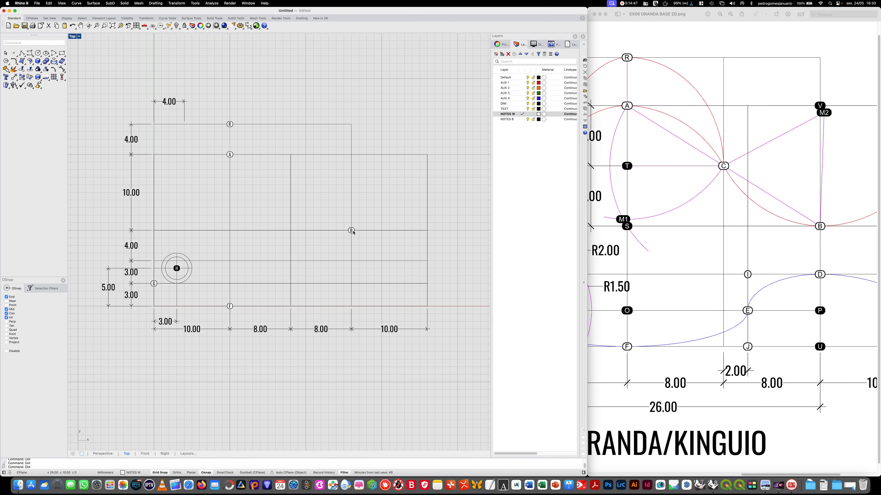
- Place a text dot labelled D directly below dot B, at the intersection with the 6 mm high horizontal line
right_click(352, 231)
key("BackSpace")
type("D")
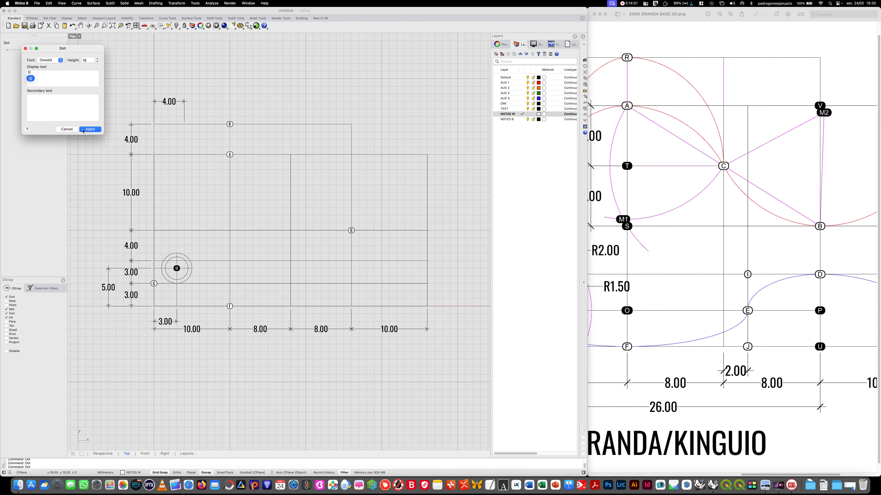
left_click(84, 130)
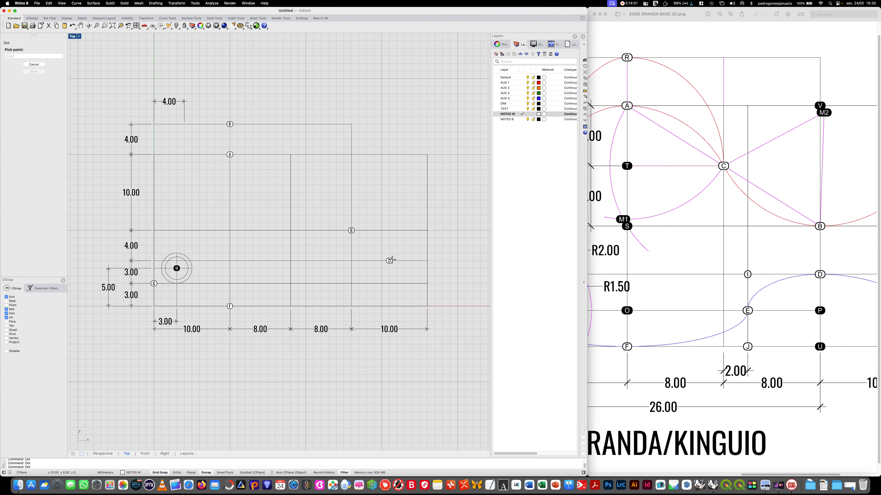
left_click(351, 261)
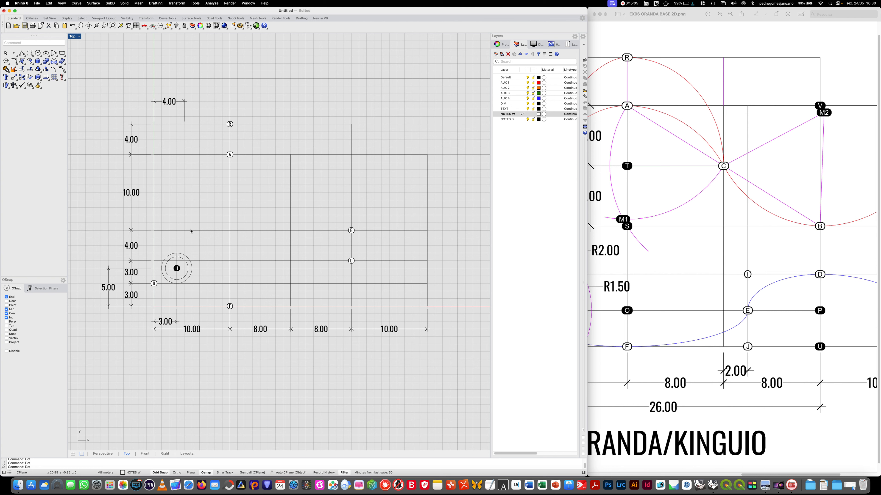
- Make the Default layer current and draw a 10 mm vertical polyline up from the grid's bottom edge, 20 mm from the left edge
left_click(22, 52)
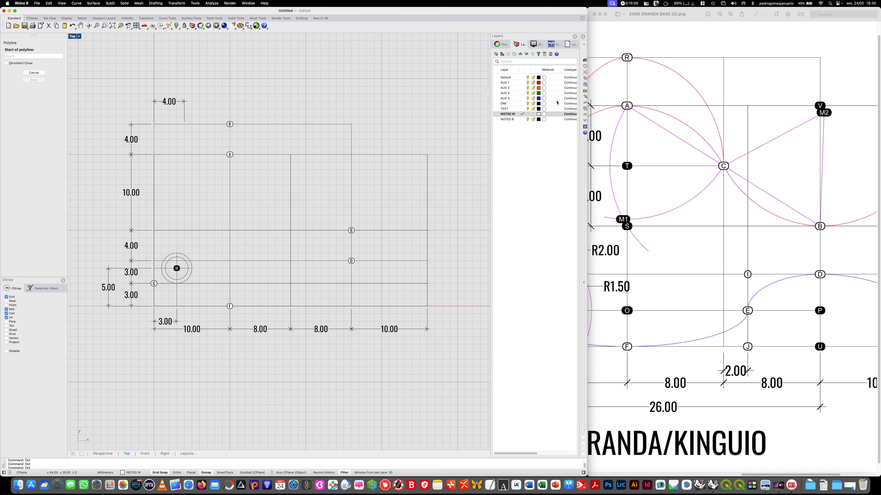
left_click(512, 78)
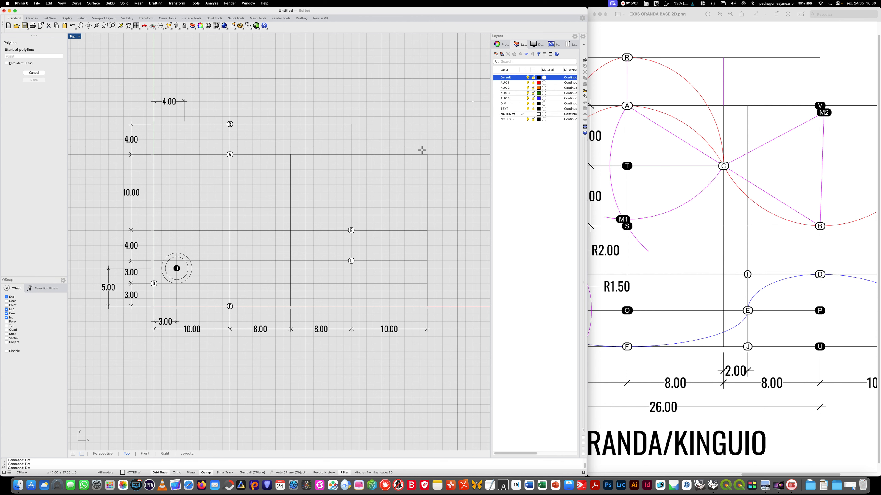
left_click(304, 307)
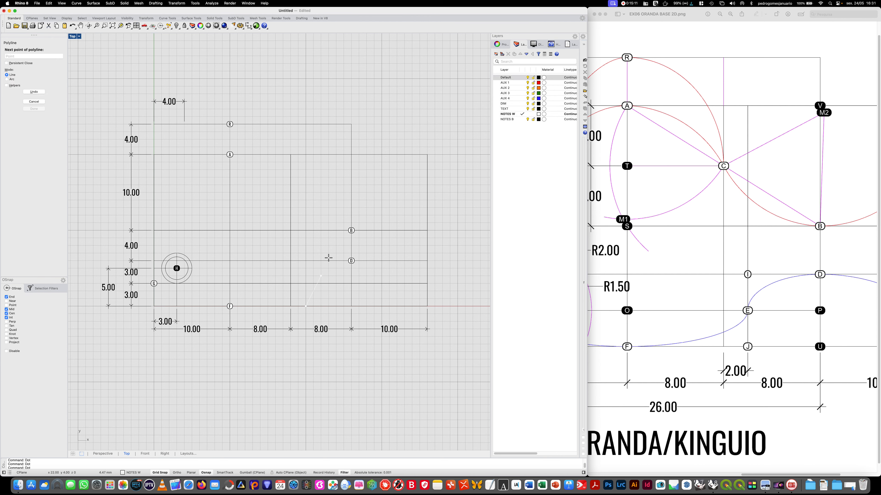
left_click(526, 78)
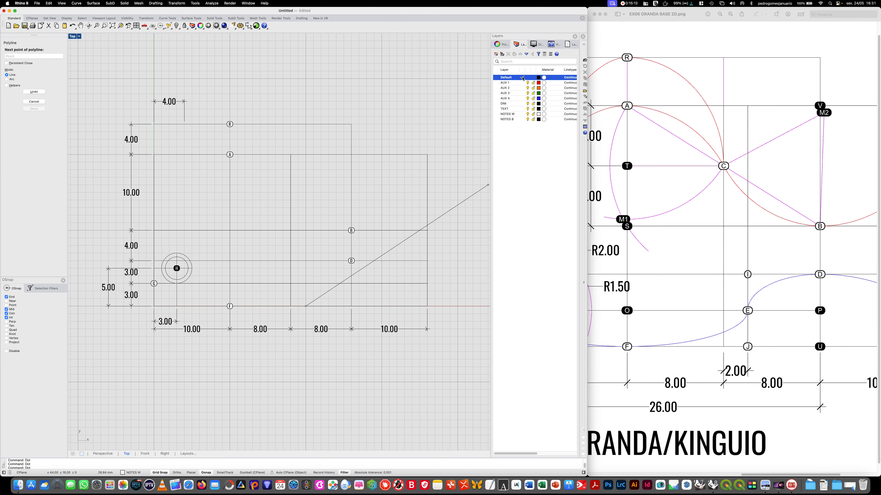
left_click(304, 231)
key("Return")
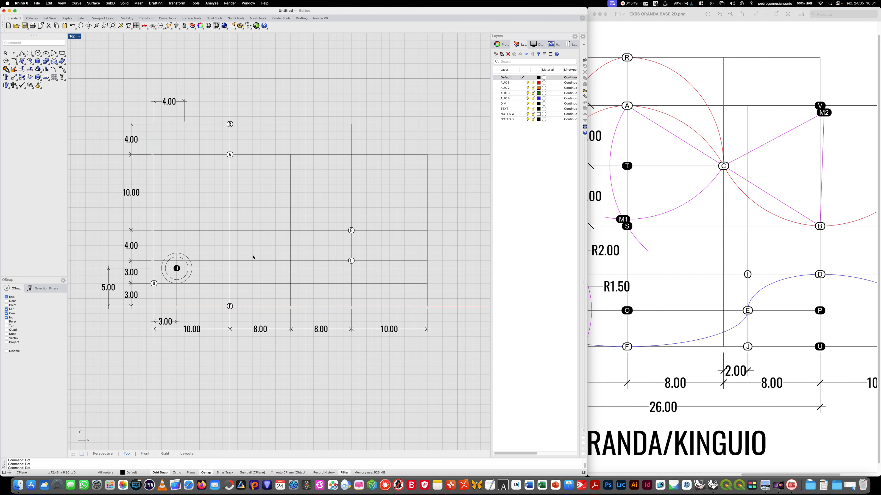
- Make the DIM layer current and add an aligned dimension below the grid between the 18 mm vertical and the short 10 mm polyline
double_click(516, 104)
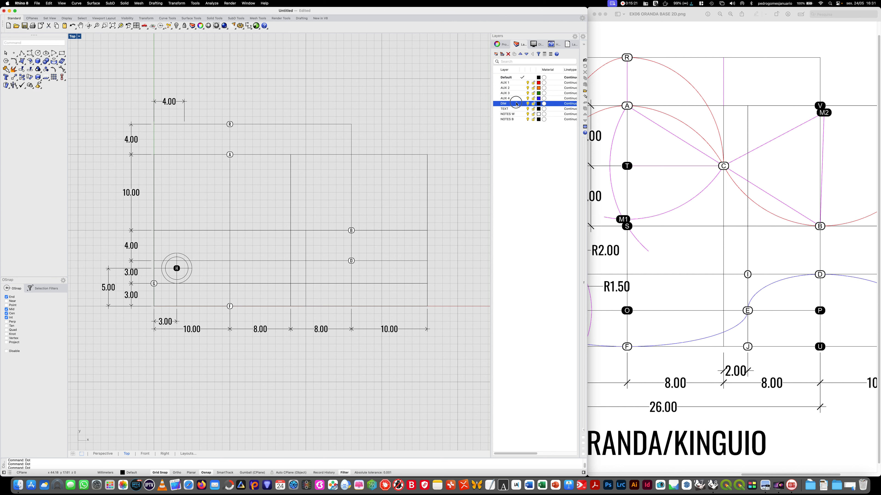
type("DimAligned")
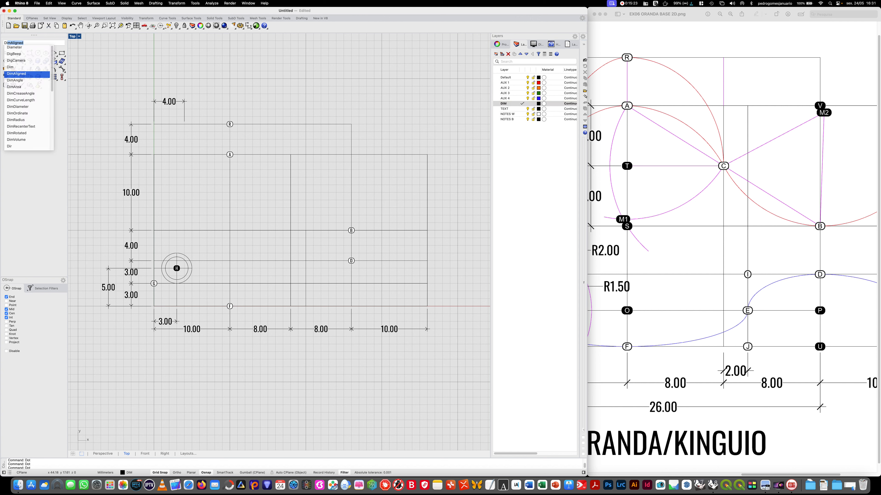
key("Return")
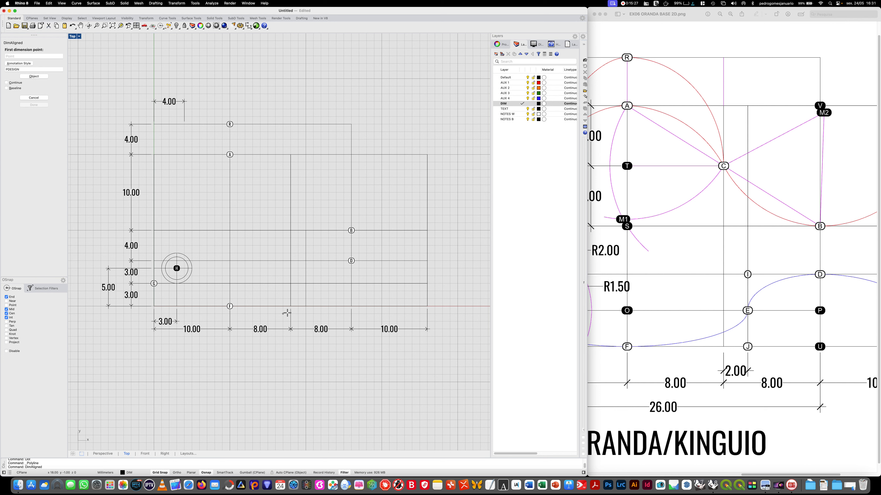
left_click(297, 307)
left_click(305, 306)
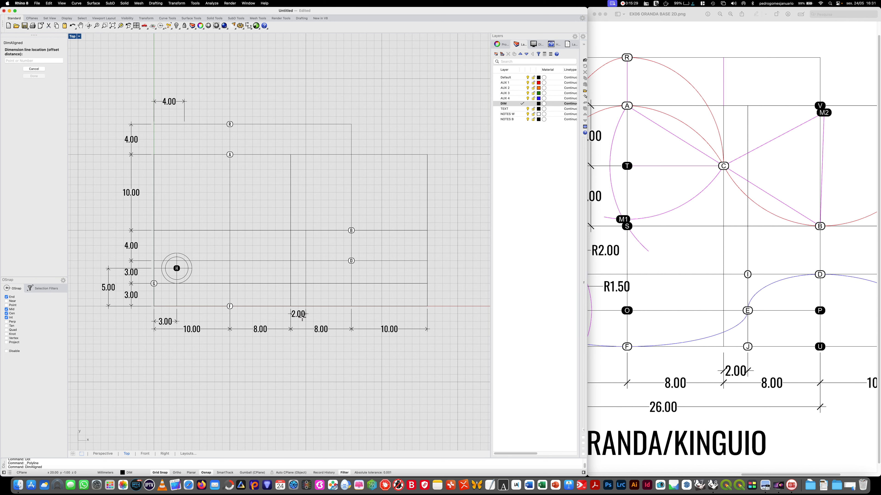
left_click(298, 322)
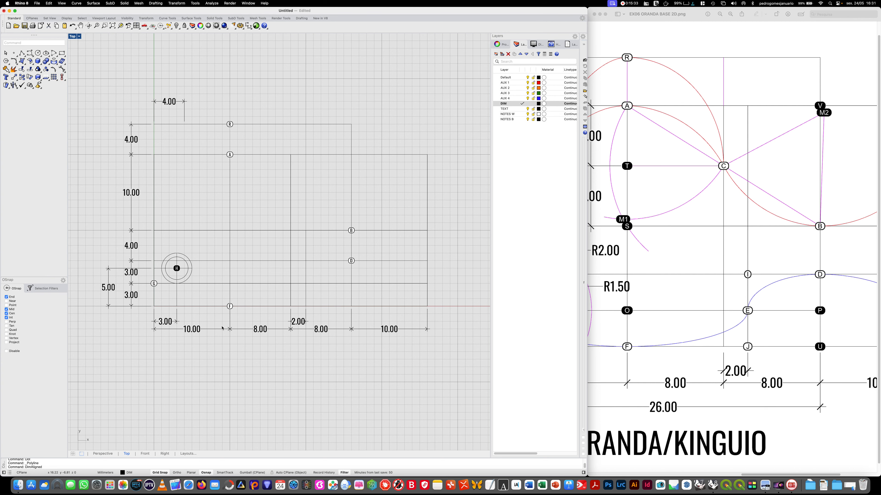
- Set the PDESIGN annotation style's text height to 0.75 in the document properties
left_click(230, 4)
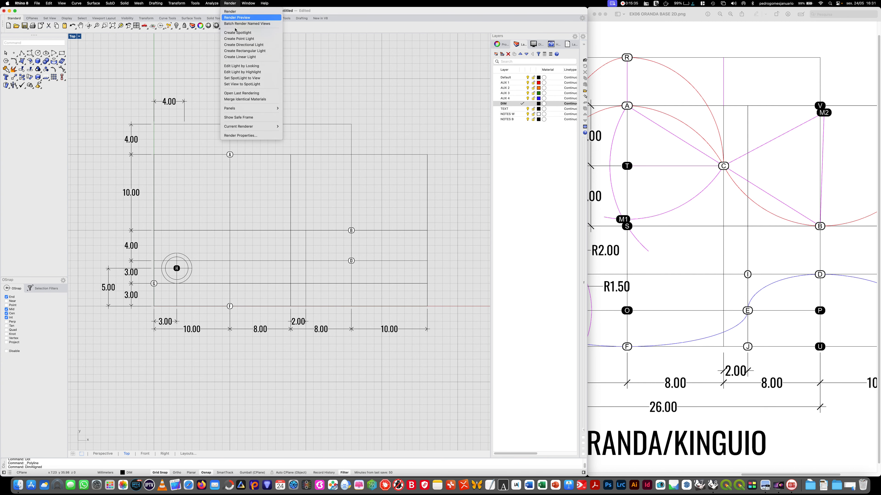
left_click(250, 136)
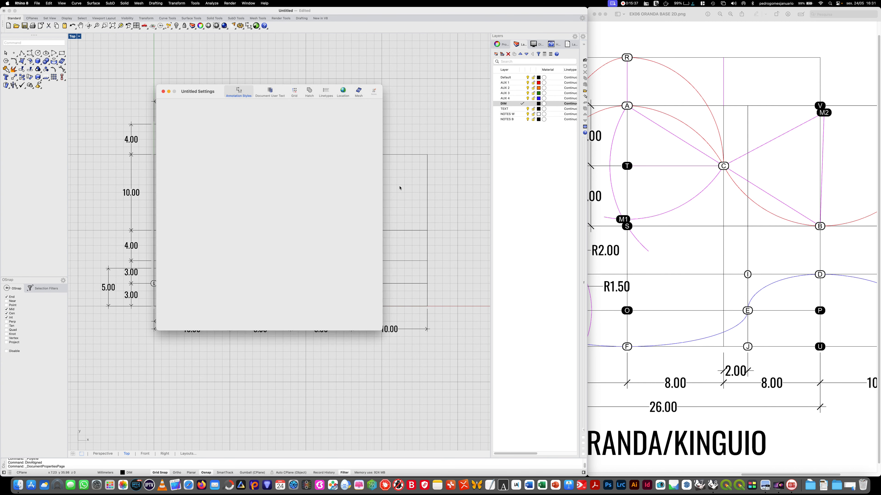
left_click(239, 92)
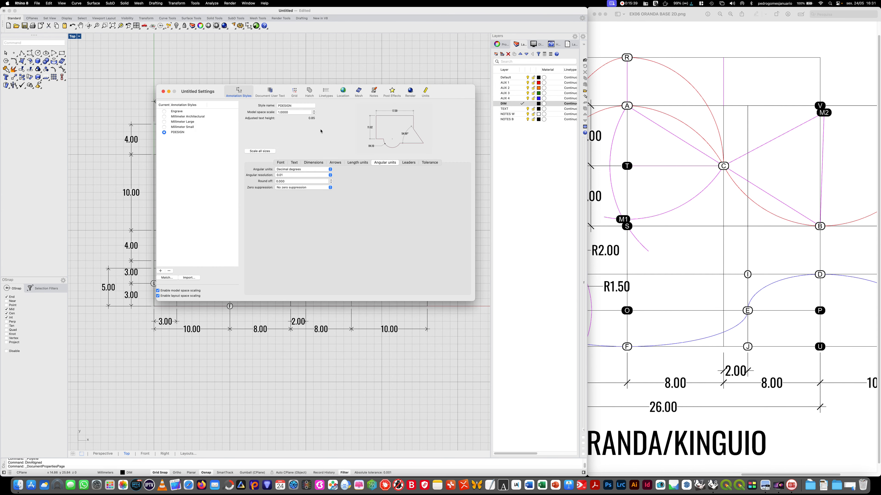
left_click(280, 163)
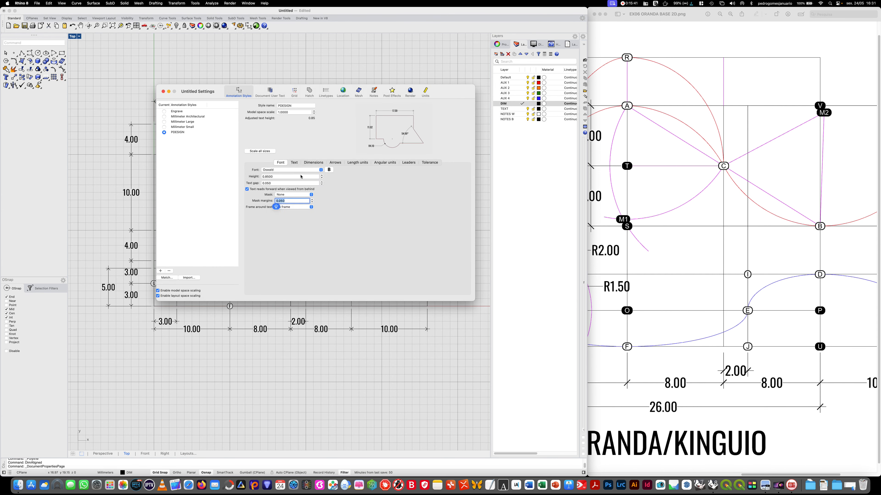
key("shift+Tab")
key("shift+Tab")
key("Right")
key("Left")
key("BackSpace")
type("7")
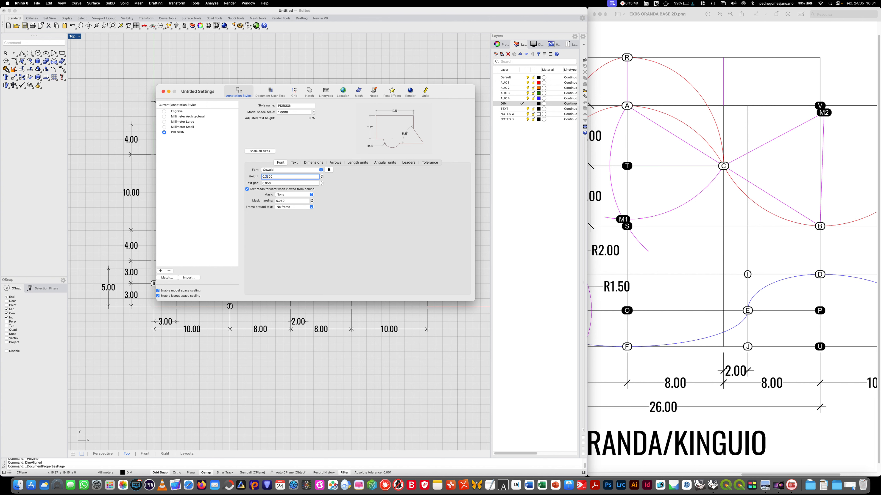
left_click(163, 92)
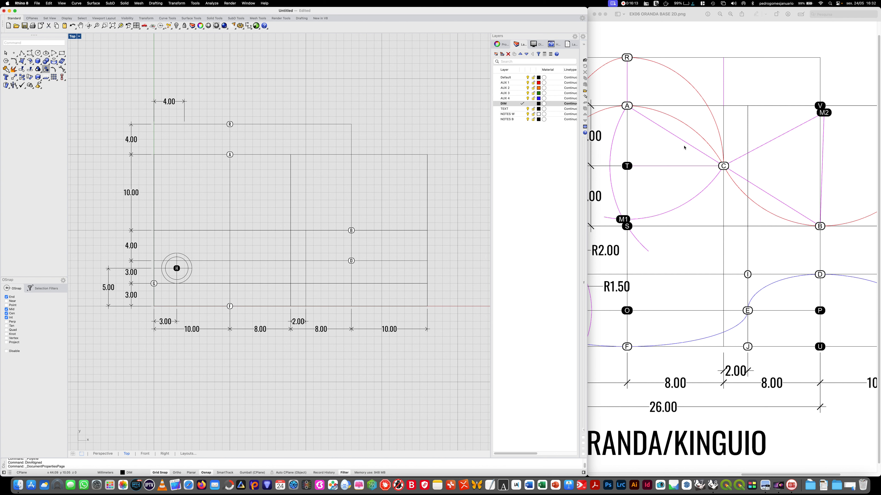
- Change the AUX 2 layer's colour from the colour wheel to magenta
left_click(538, 88)
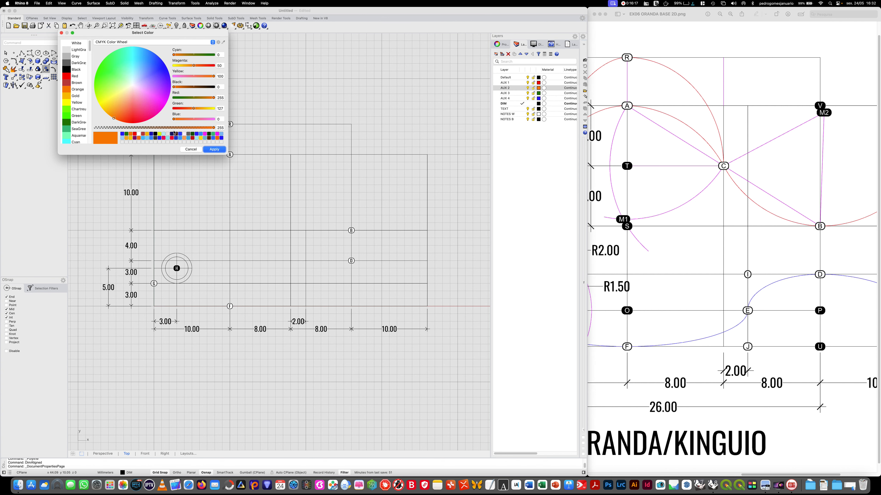
left_click(164, 105)
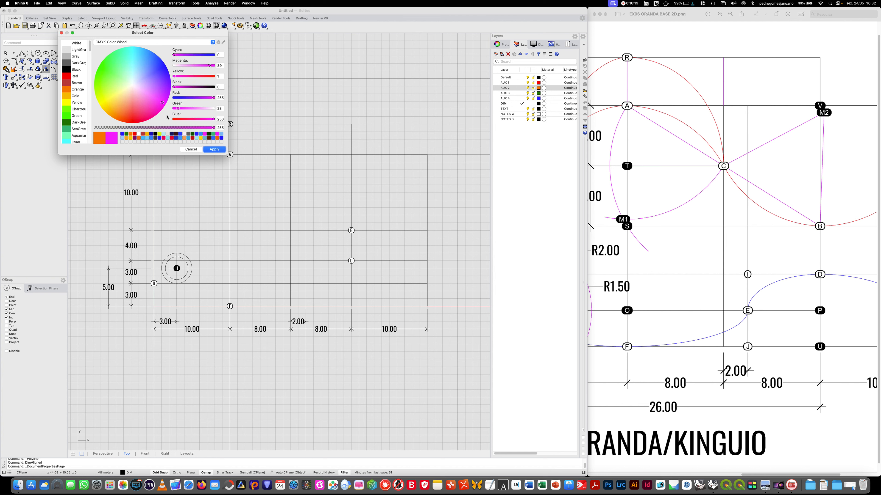
left_click(214, 149)
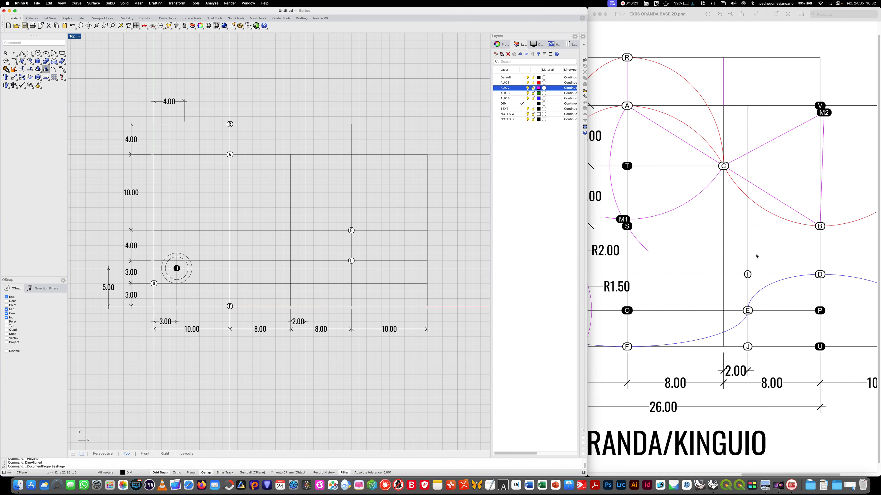
- Draw a diagonal polyline from dot A to dot B on the AUX 2 layer
left_click(22, 54)
left_click(230, 154)
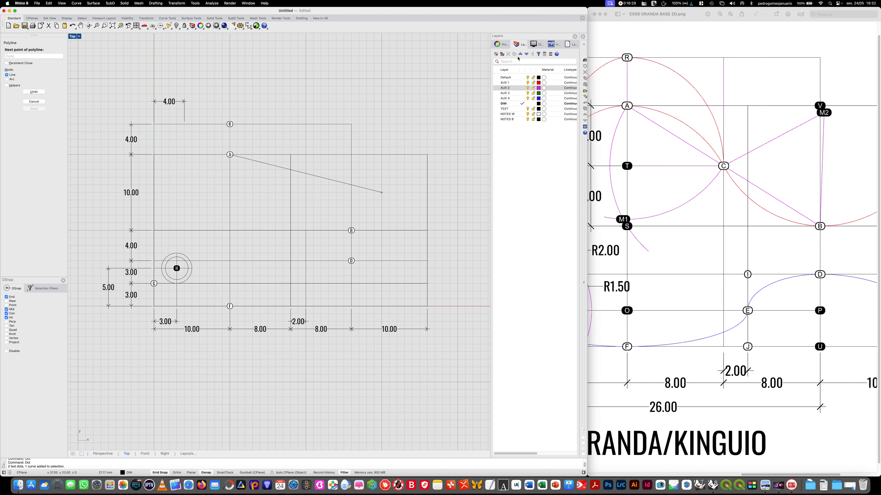
left_click(520, 89)
left_click(520, 90)
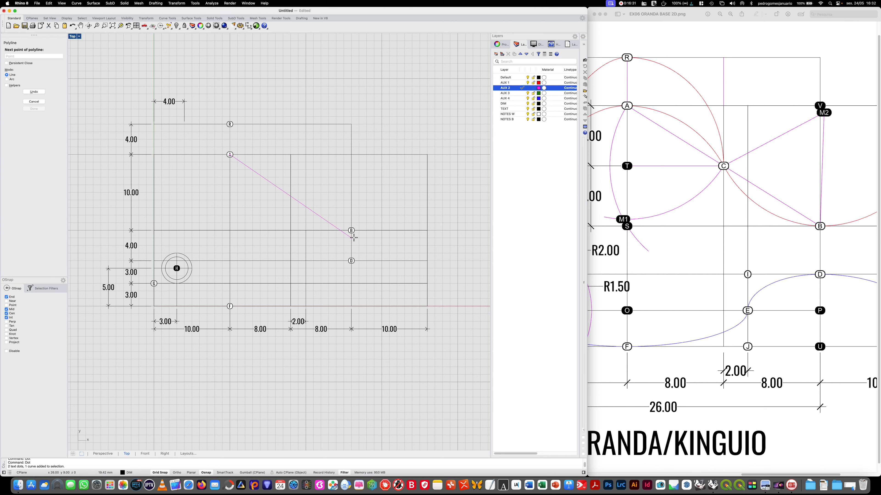
left_click(351, 230)
key("Return")
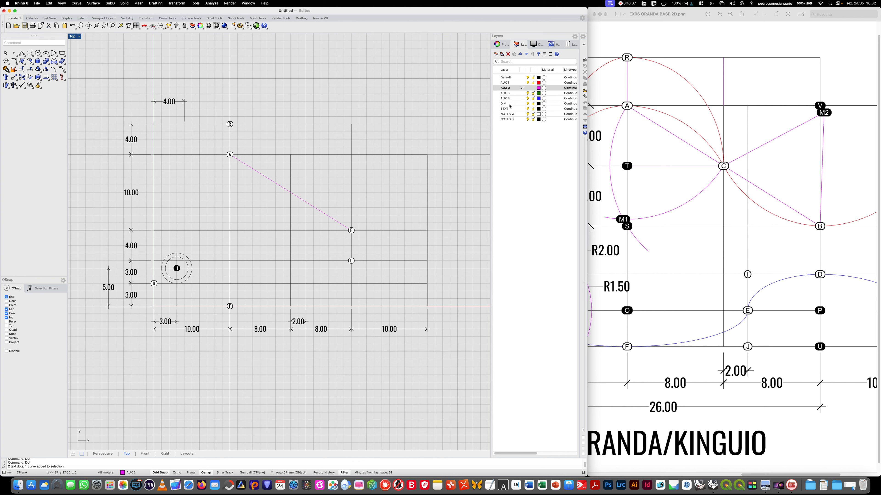
- Make the NOTES W layer current and place a text dot labelled C at the midpoint of line AB
double_click(517, 116)
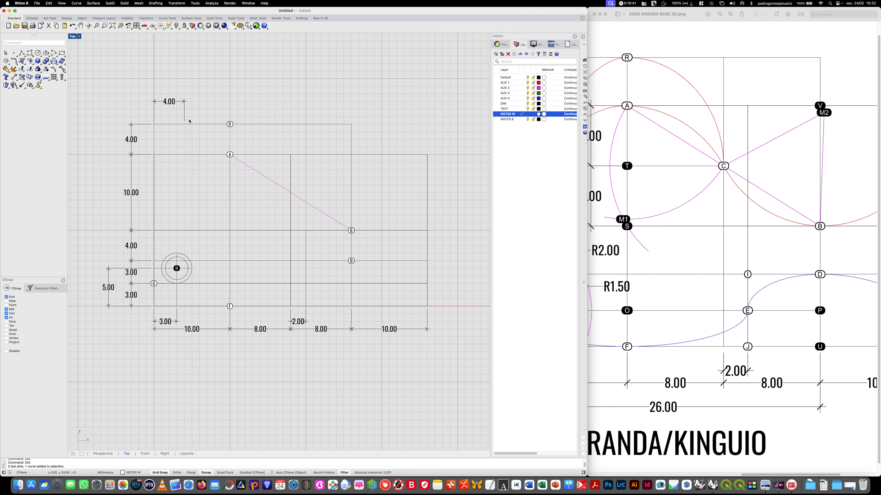
type("Dot")
key("Return")
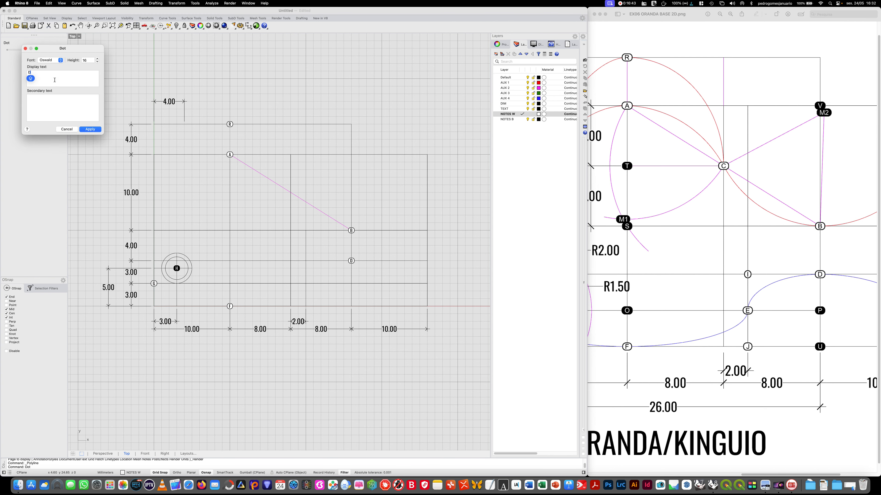
left_click_drag(32, 72, 19, 72)
type("C")
key("Return")
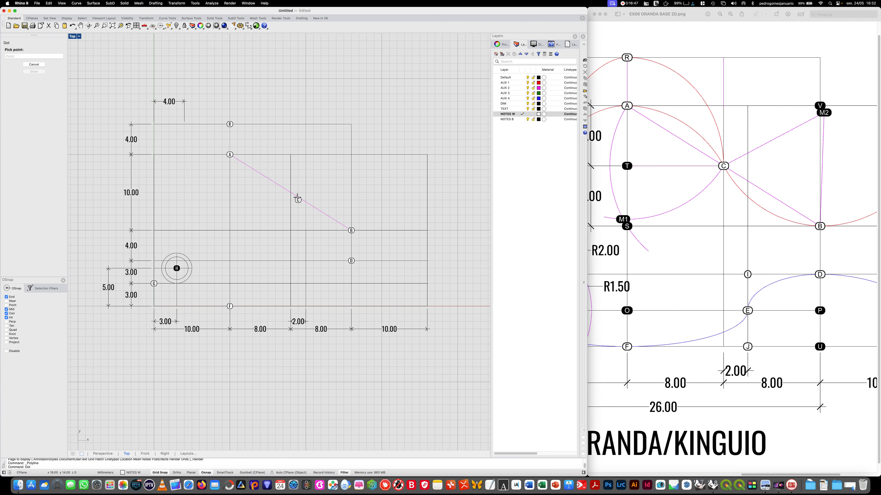
left_click(291, 192)
- Place a text dot labelled I where the short 10 mm vertical meets the 6 mm high horizontal line
right_click(356, 278)
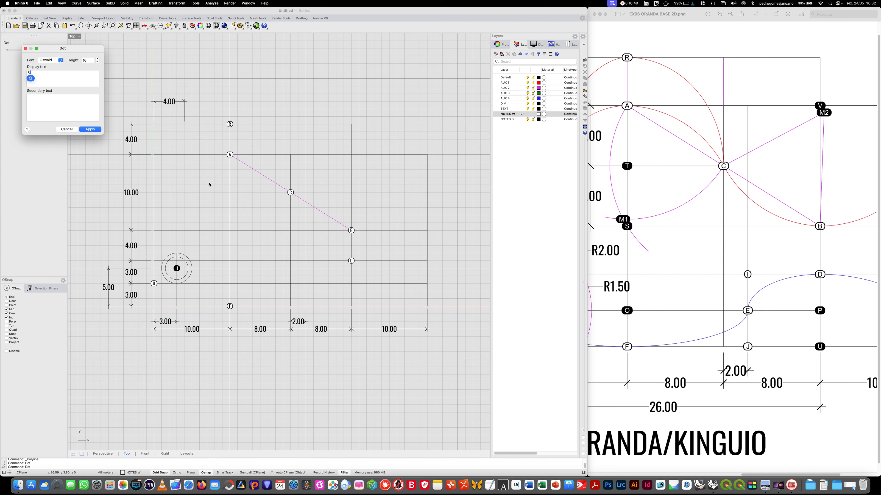
left_click_drag(58, 73, 1, 68)
type("I")
left_click(90, 130)
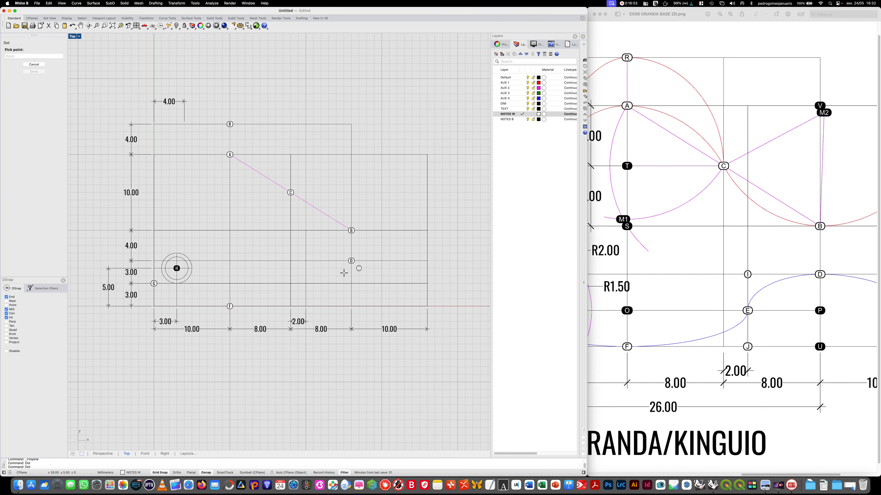
left_click(305, 260)
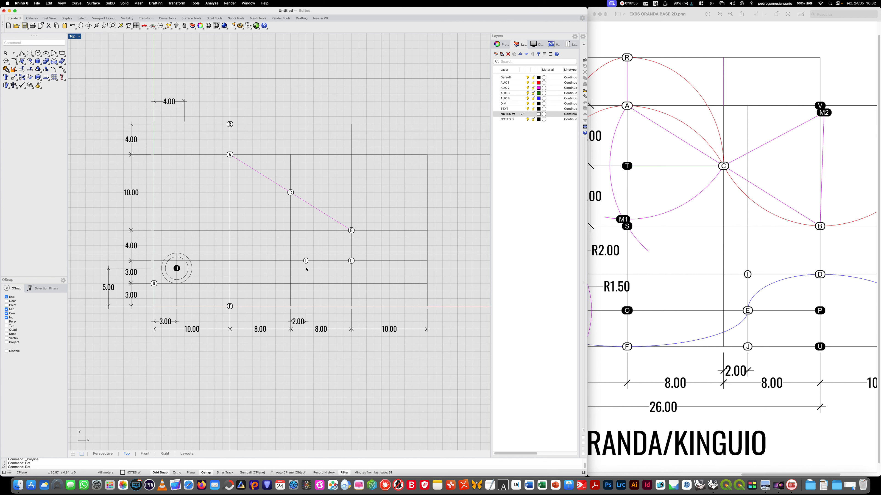
- Place a text dot labelled E directly below dot I, on the 3 mm high horizontal line
key("Return")
key("Caps_Lock")
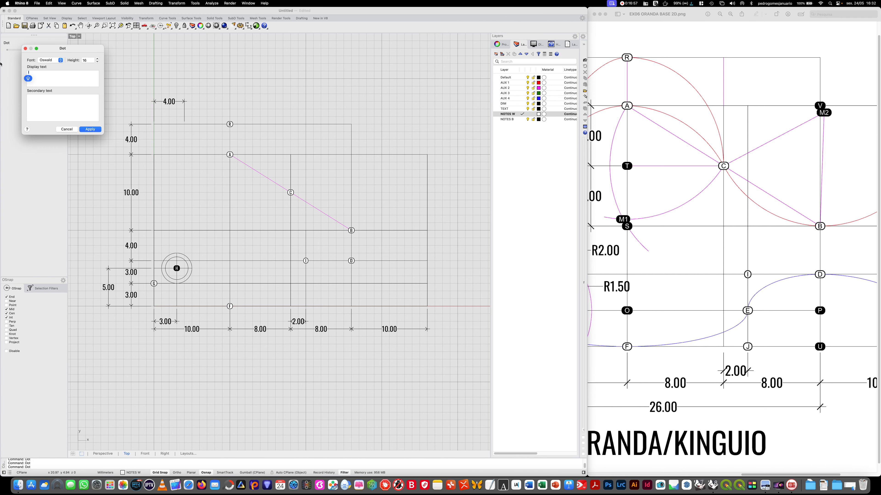
type("E")
key("Return")
left_click(306, 283)
- Place a text dot labelled J directly below dot E, on the grid's bottom edge
key("Return")
left_click(94, 130)
left_click(306, 307)
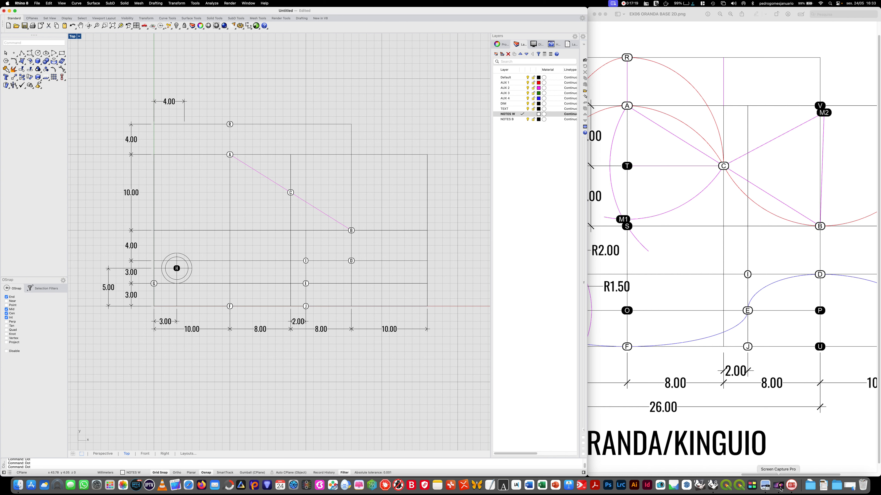
- Try to place a text dot labelled K near the grid's upper-right corner, and delete the misplaced dot
left_click_drag(767, 475, 804, 475)
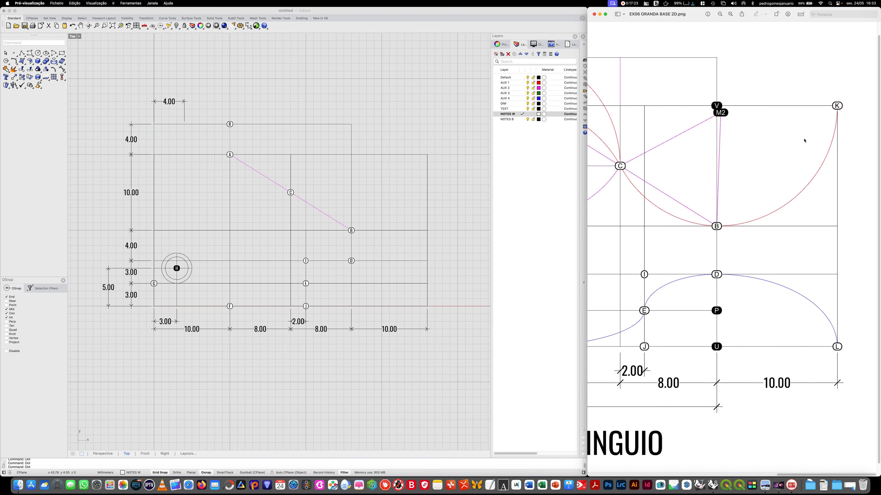
left_click(223, 82)
type("DOR")
key("Return")
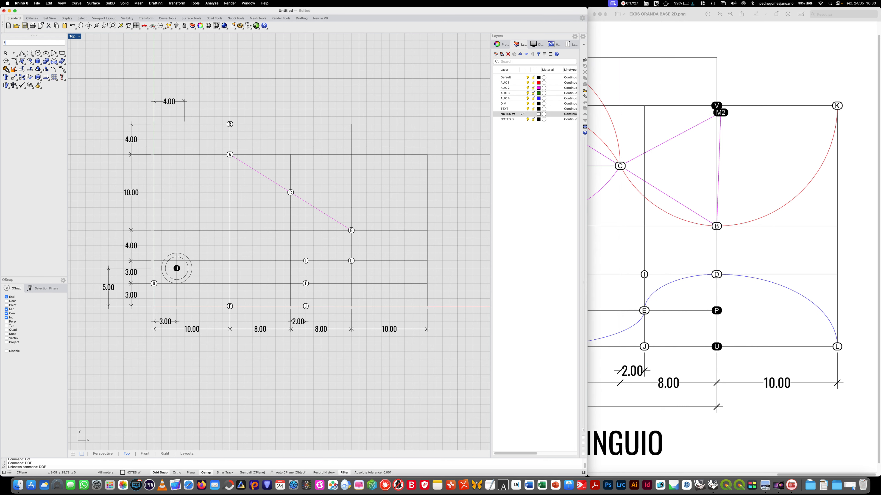
type("DOT")
key("Return")
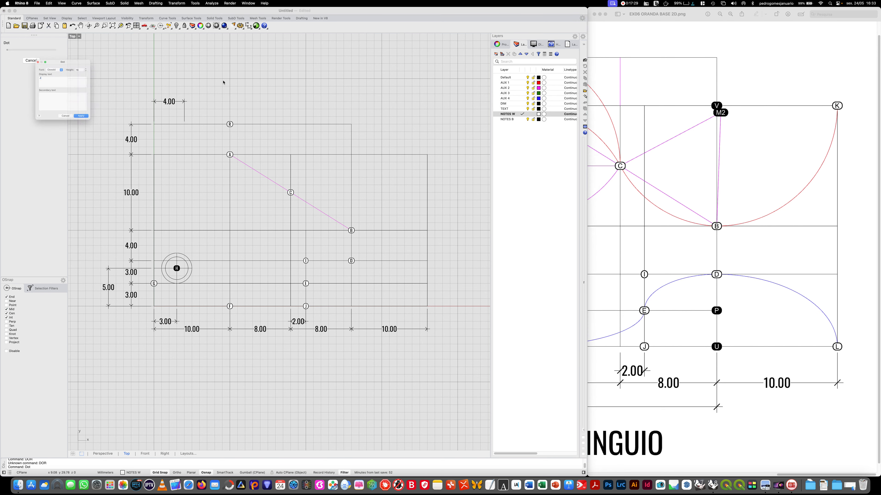
key("BackSpace")
type("K")
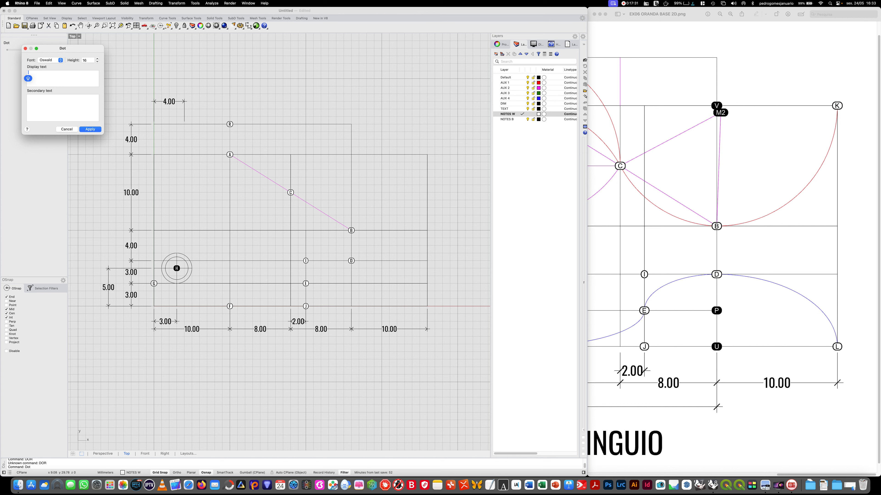
left_click(97, 131)
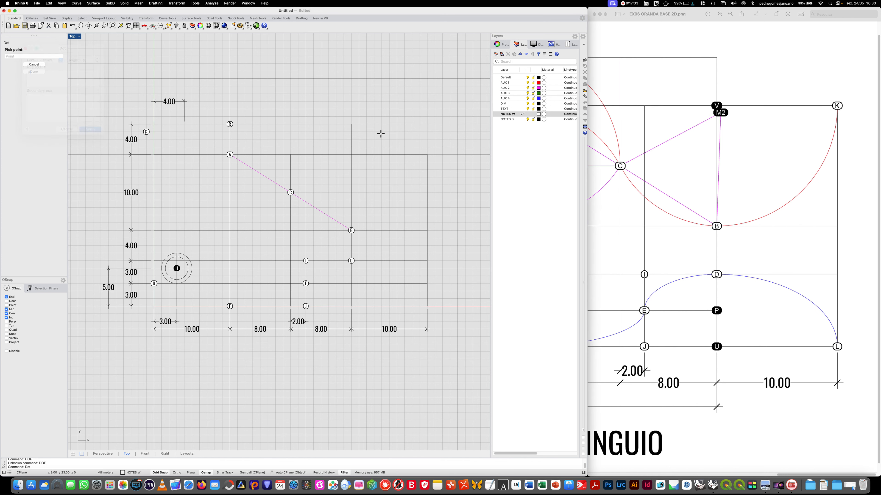
left_click(423, 156)
left_click_drag(415, 147, 425, 169)
key("Delete")
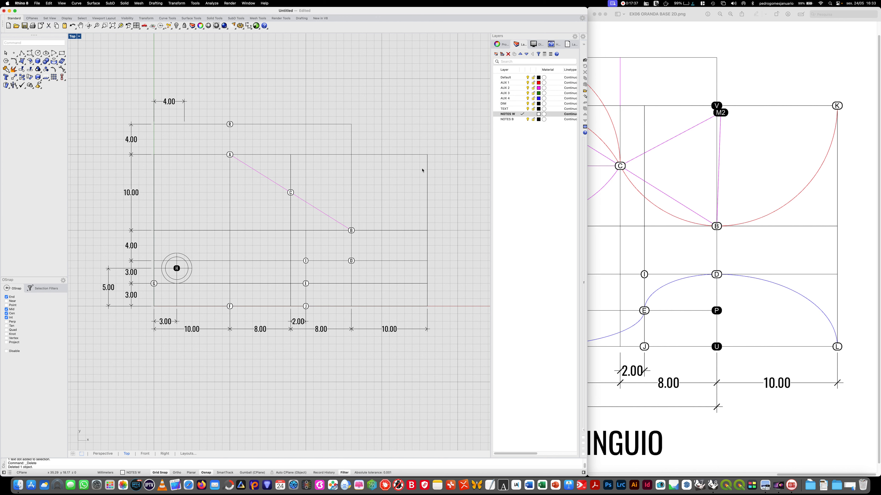
- Place a text dot labelled K exactly on the grid's upper-right corner, level with dot A
type("Dot")
key("Return")
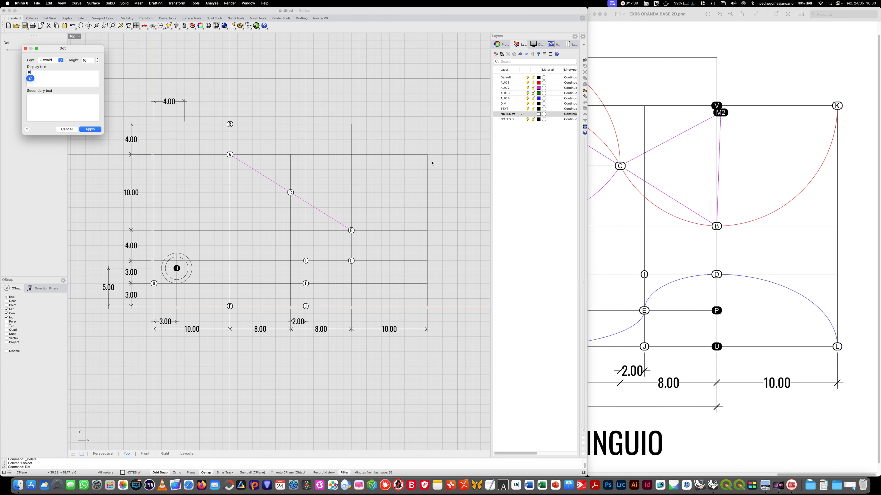
left_click(90, 129)
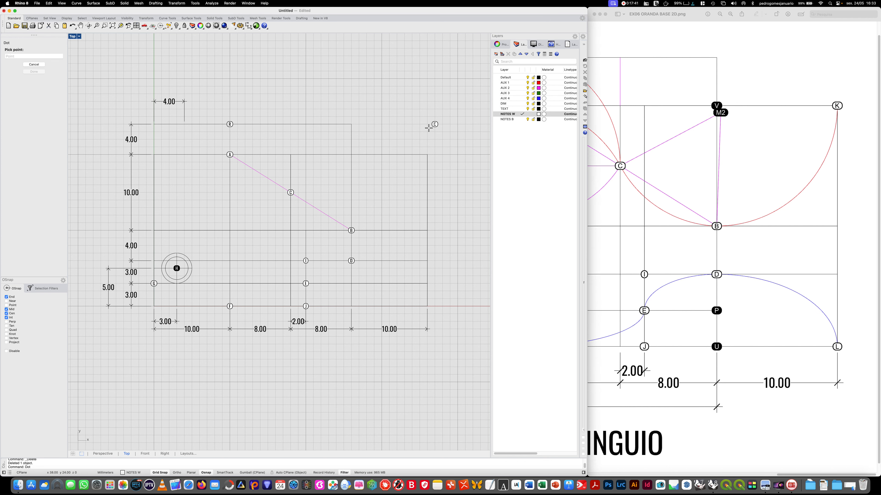
left_click(426, 154)
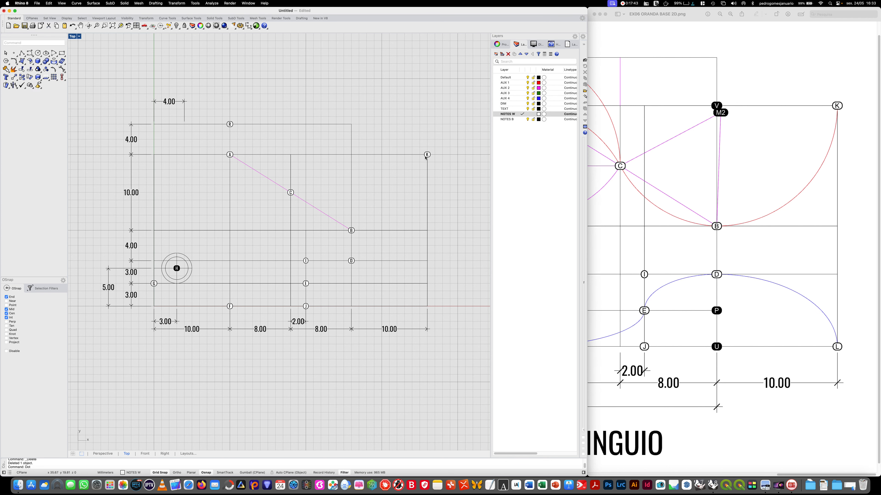
- Place a text dot labelled L on the grid's lower-right corner, directly below dot K
key("Return")
type("L")
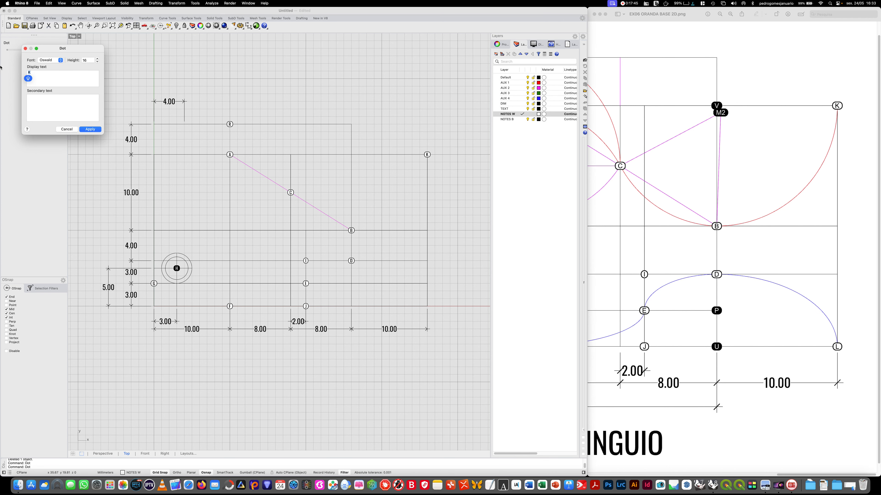
left_click(90, 130)
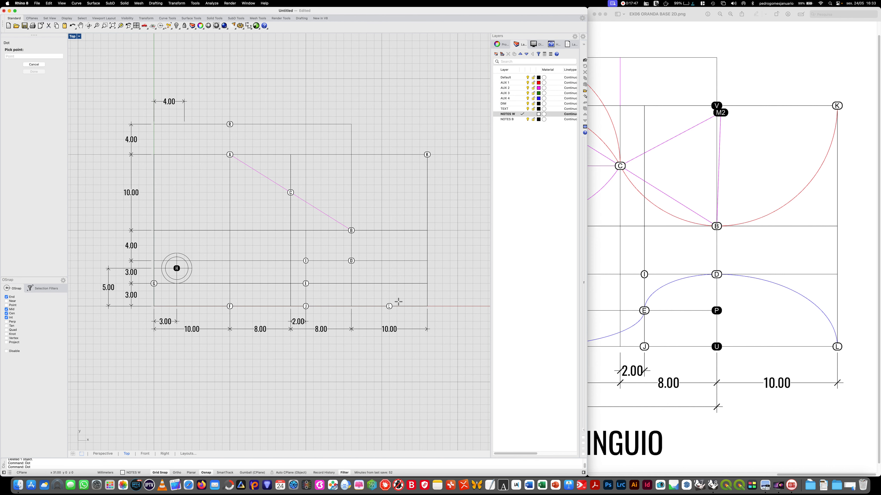
left_click(427, 307)
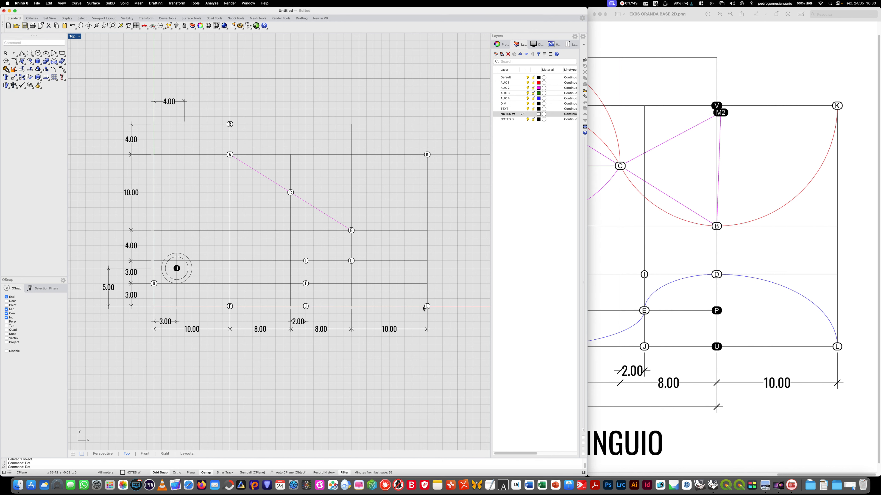
- Make NOTES B the current layer and place a text dot labelled V directly above dot B, level with dots A and K
double_click(509, 119)
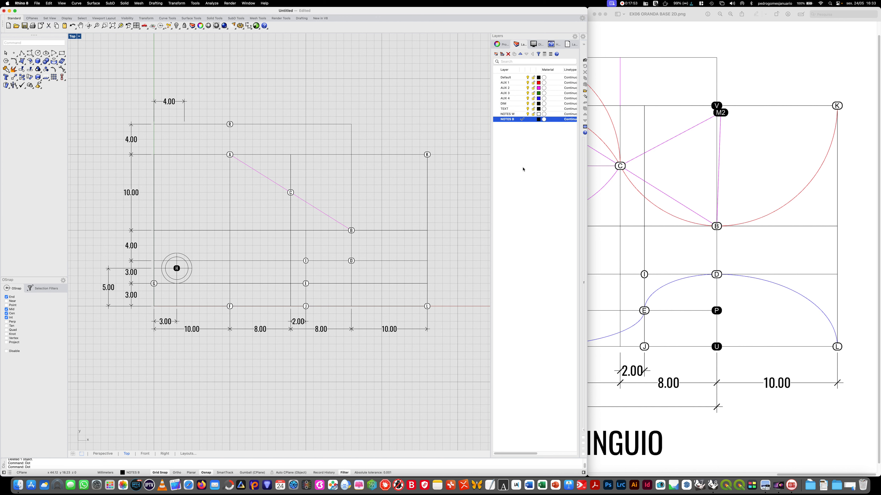
key("Return")
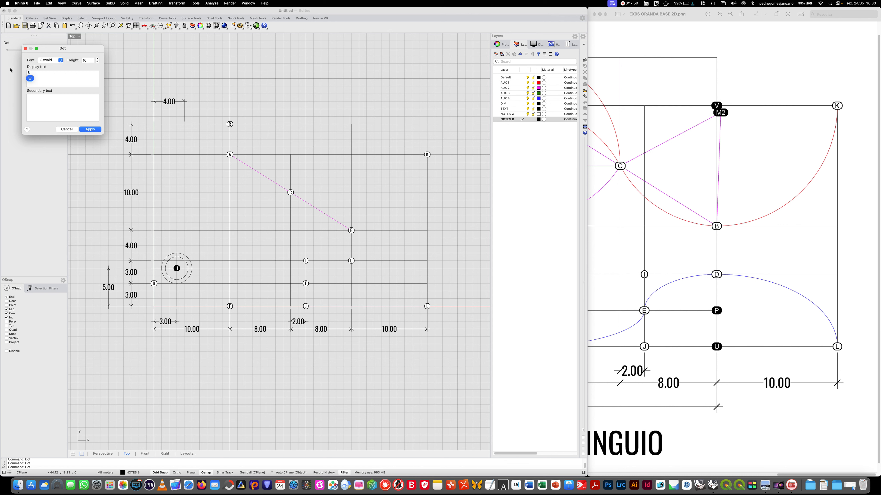
key("BackSpace")
type("V")
left_click(90, 129)
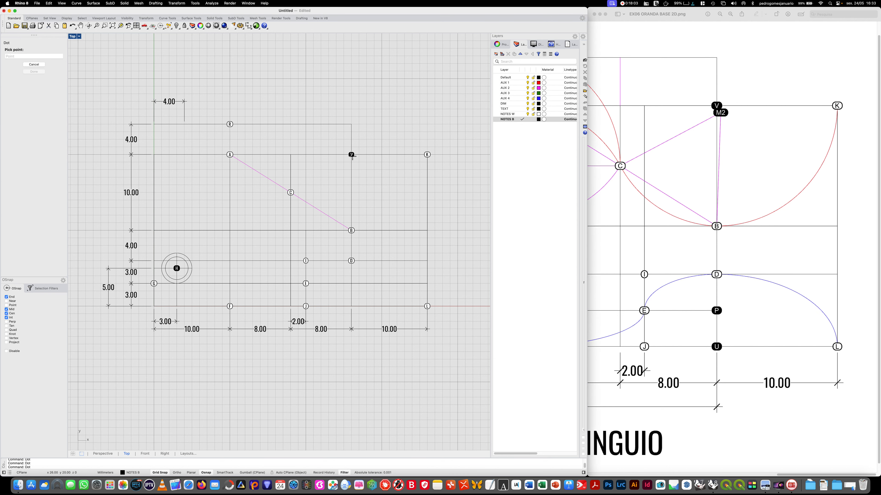
left_click(351, 155)
- Place a text dot labelled P at the grid intersection directly below dot D, level with dot E
key("Return")
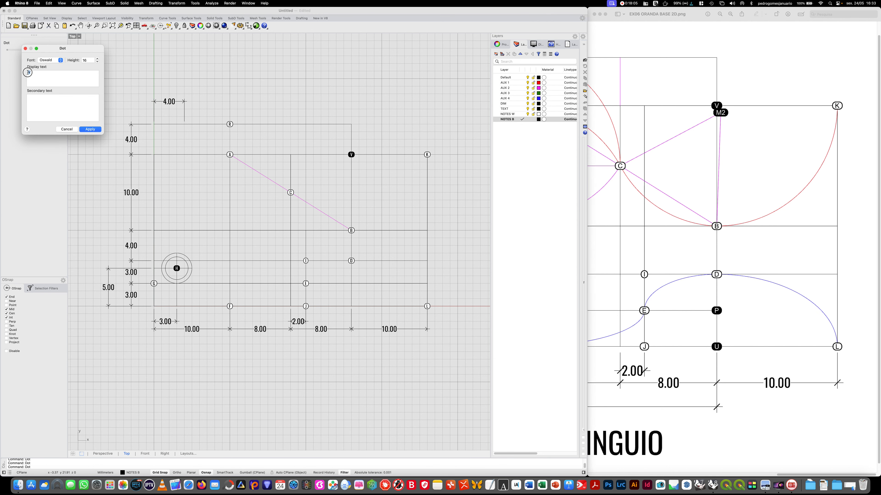
type("P")
key("Return")
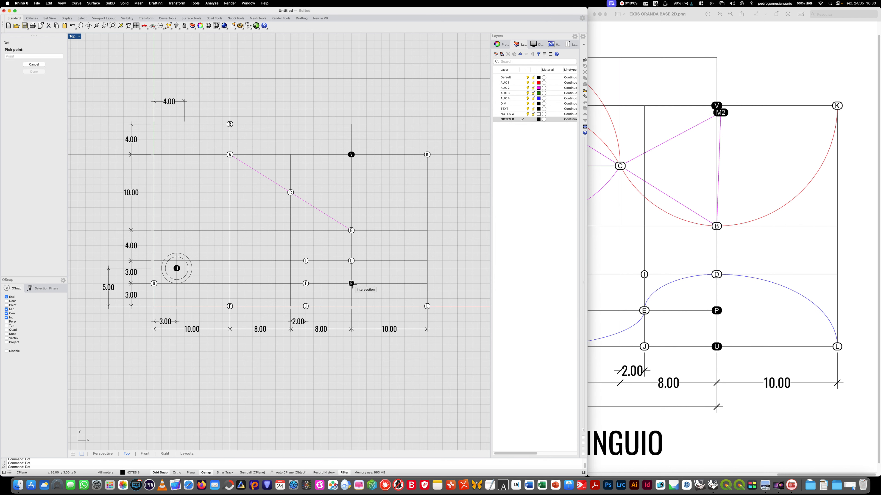
left_click(351, 283)
- Place a text dot labelled U directly below dot P, on the grid's bottom edge
key("Return")
left_click_drag(62, 73, 1, 66)
type("U")
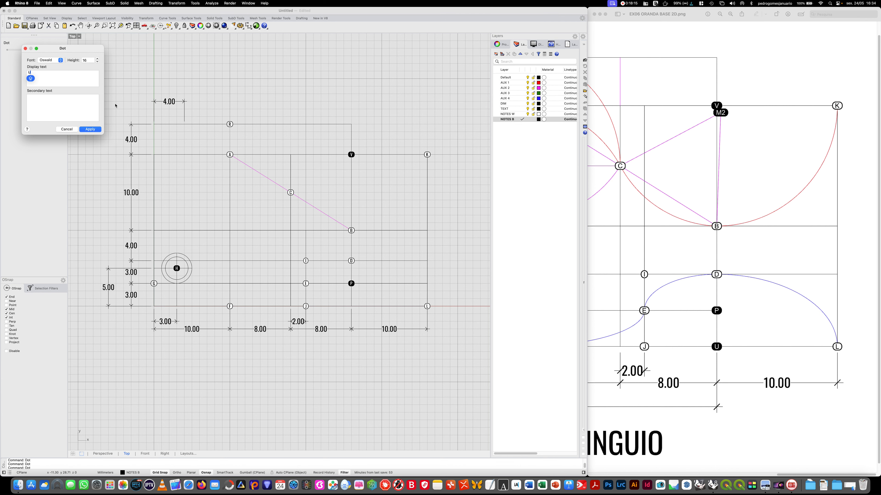
left_click(89, 129)
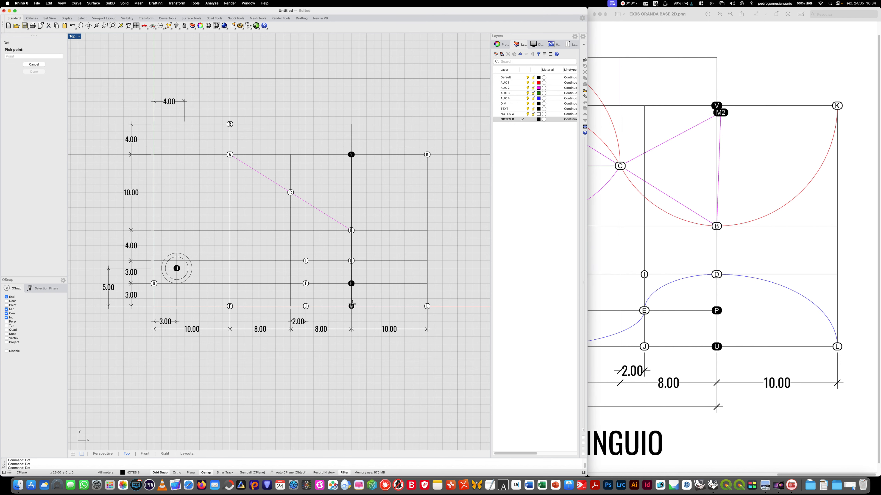
left_click(352, 305)
- Check the left half of the reference image and place a text dot labelled O directly above dot F, level with dot G
mouse_move(306, 389)
right_mouse_down()
mouse_move(397, 393)
mouse_move(316, 399)
right_mouse_up()
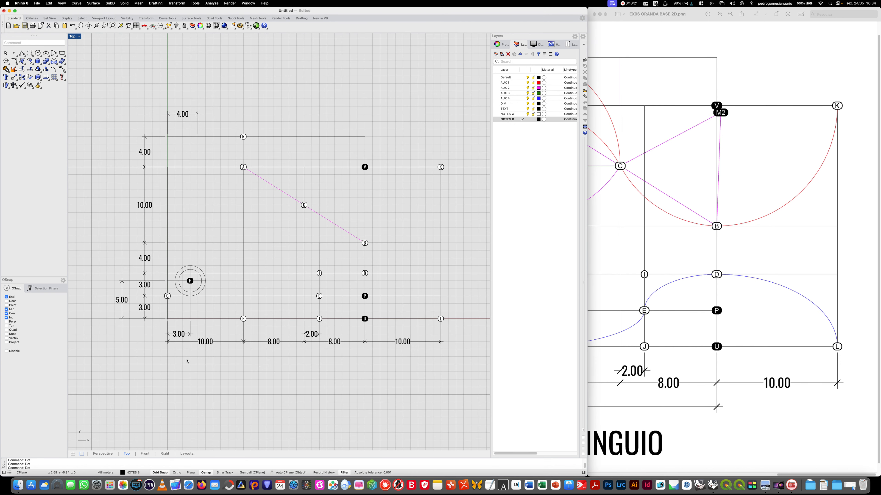
scroll(187, 360, "up", 2)
left_click(712, 392)
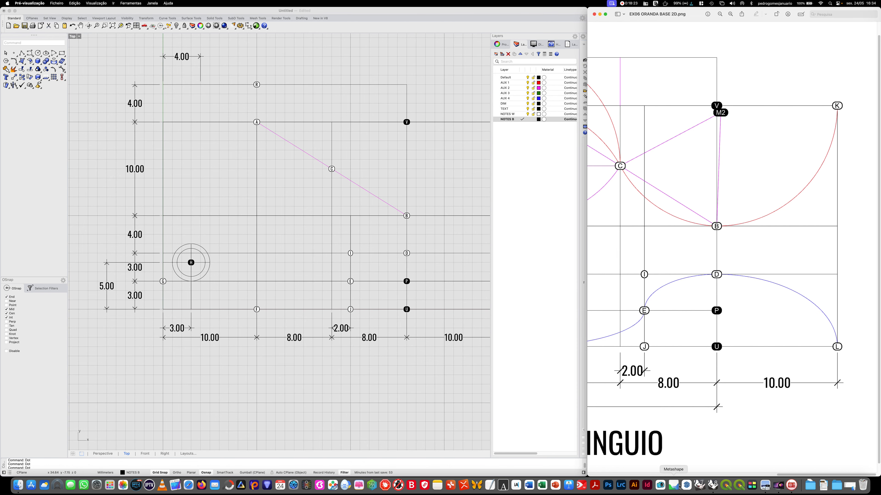
left_click_drag(789, 476, 712, 473)
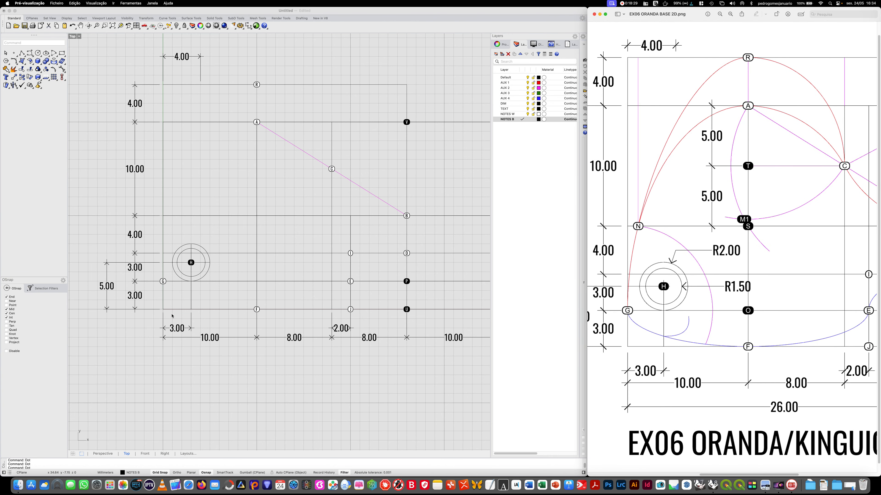
left_click(226, 270)
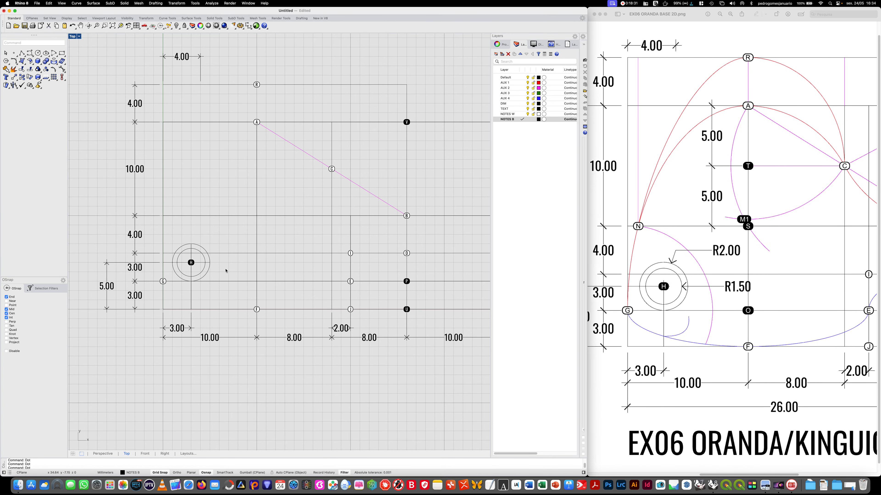
key("Return")
type("U")
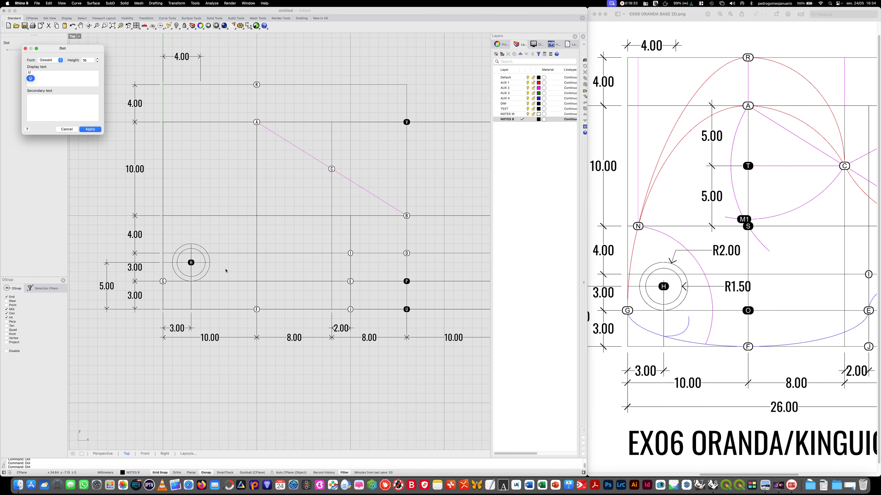
left_click_drag(61, 82, 0, 66)
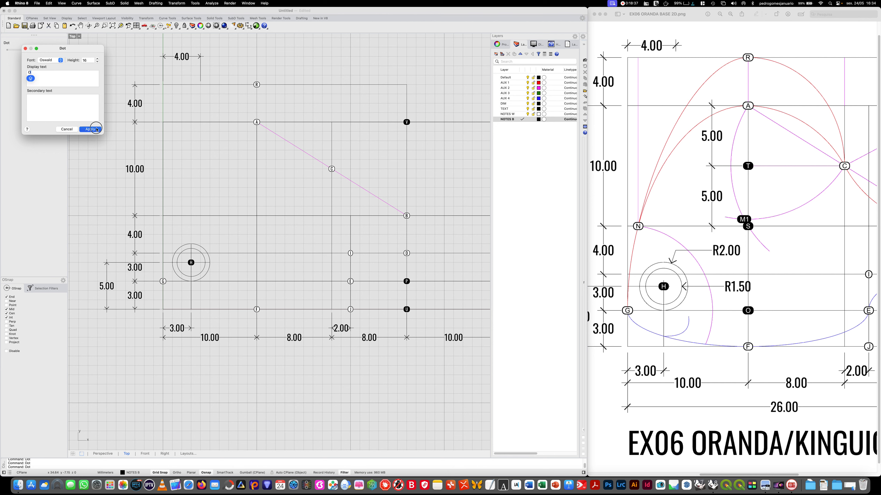
left_click(90, 129)
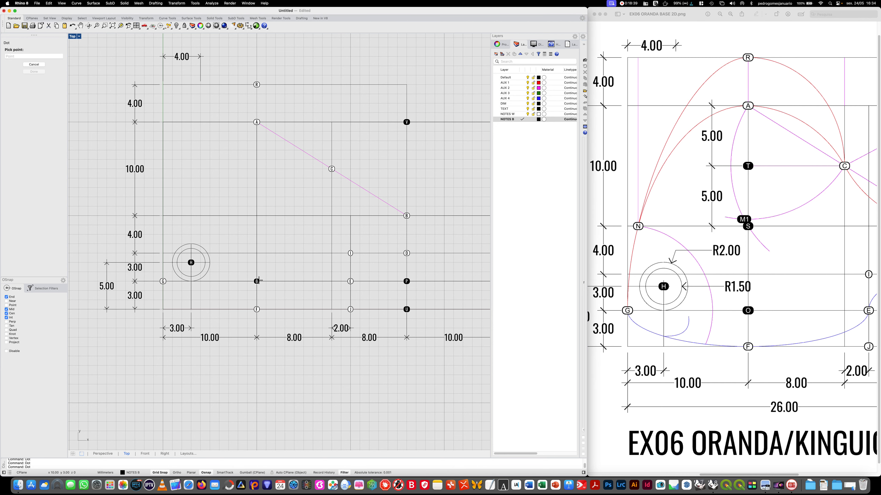
left_click(258, 279)
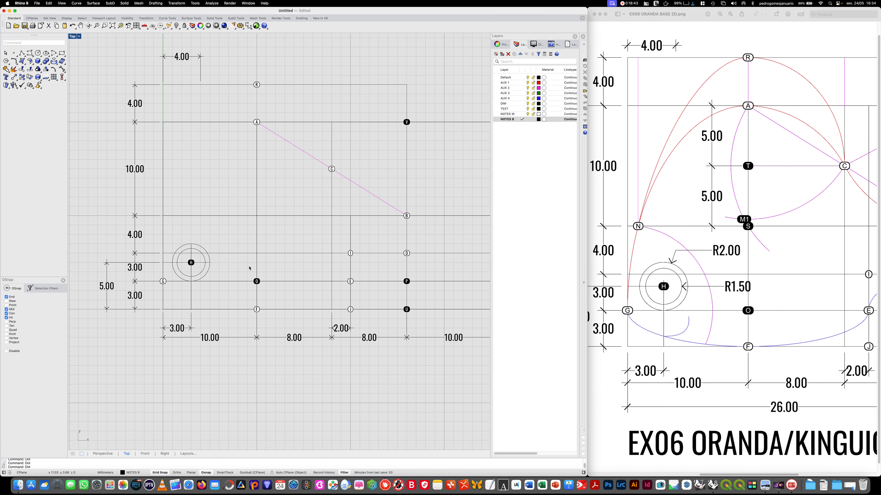
- Place a text dot labelled S at the intersection below dot A, level with dot B
key("Return")
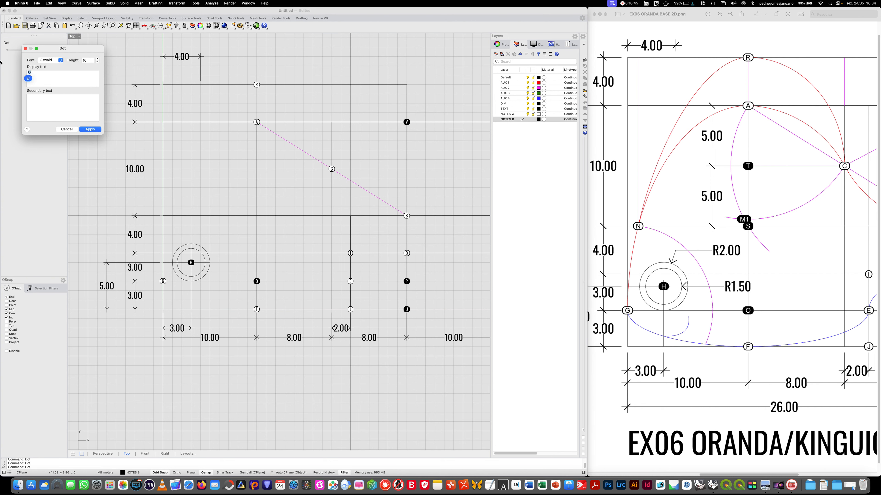
type("S")
left_click(90, 129)
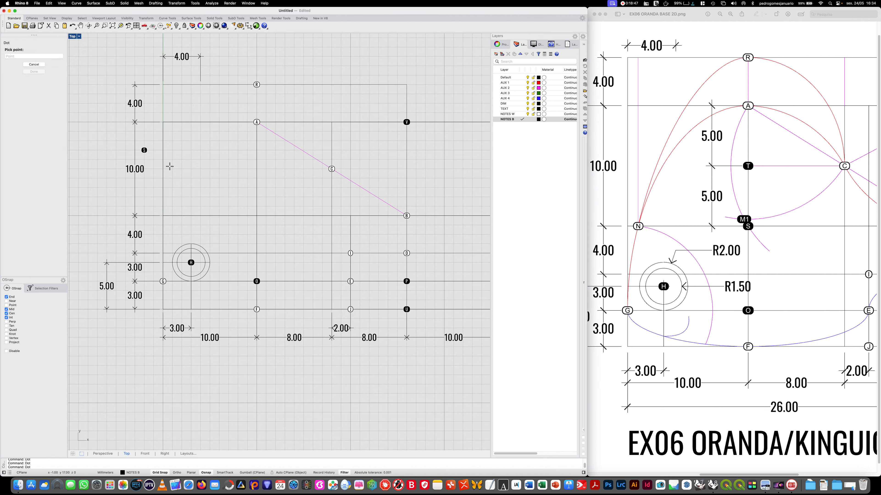
left_click(260, 218)
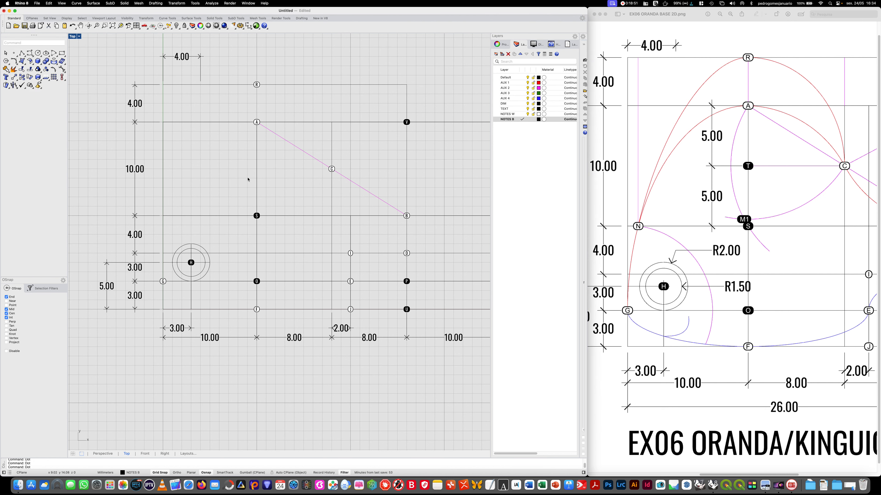
- Place a text dot labelled T midway between dots A and S, level with dot C
key("Return")
type("T")
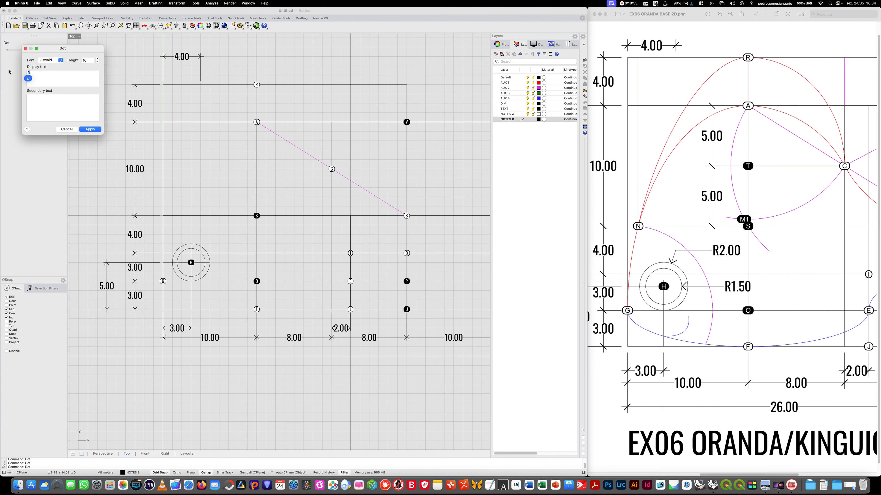
left_click(89, 130)
left_click(255, 169)
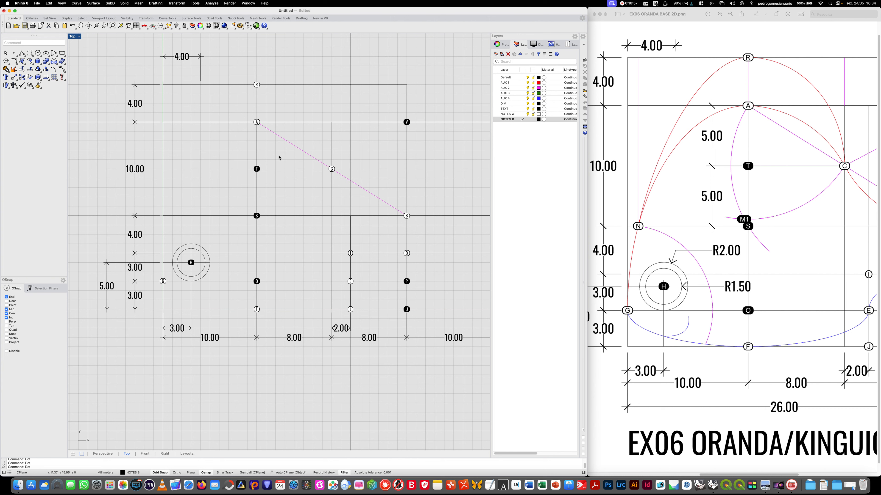
- Make AUX 2 the current layer and draw a horizontal construction line from dot C through dot T
left_click(524, 89)
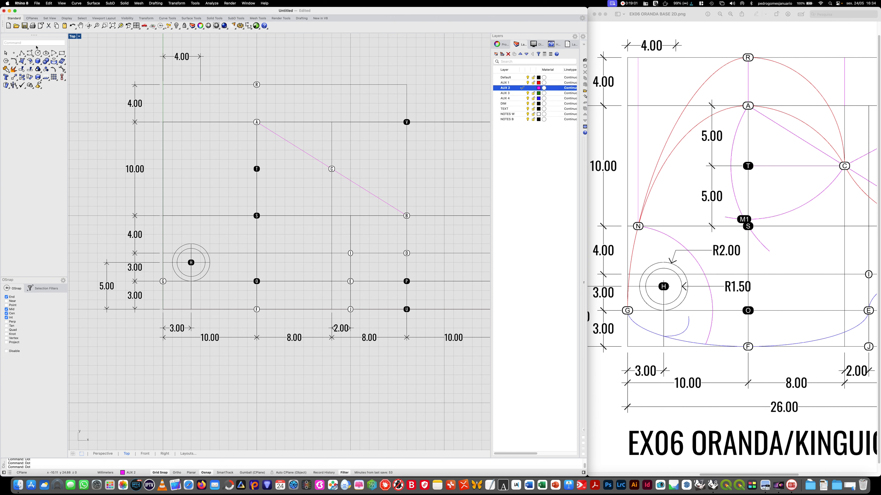
left_click(23, 53)
left_click(331, 169)
left_click(257, 169)
key("Return")
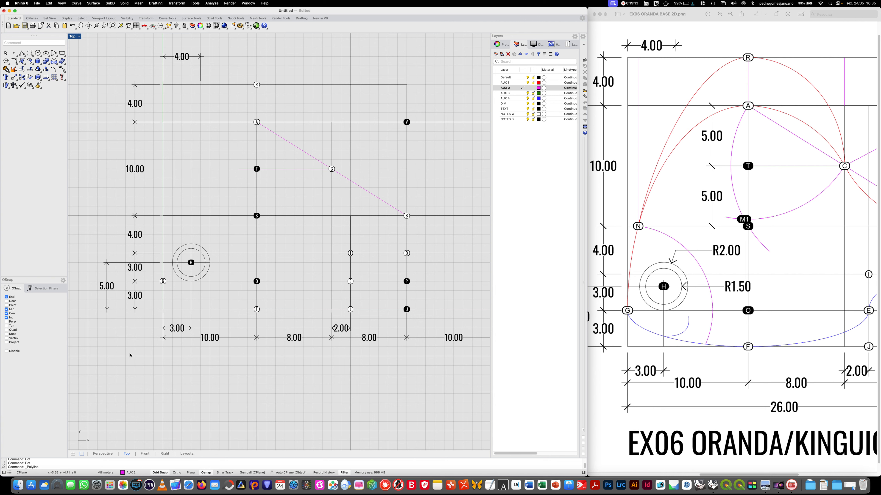
- Turn off the grid and the grid axes in the active viewport
type("D")
key("BackSpace")
type("GriD")
key("Return")
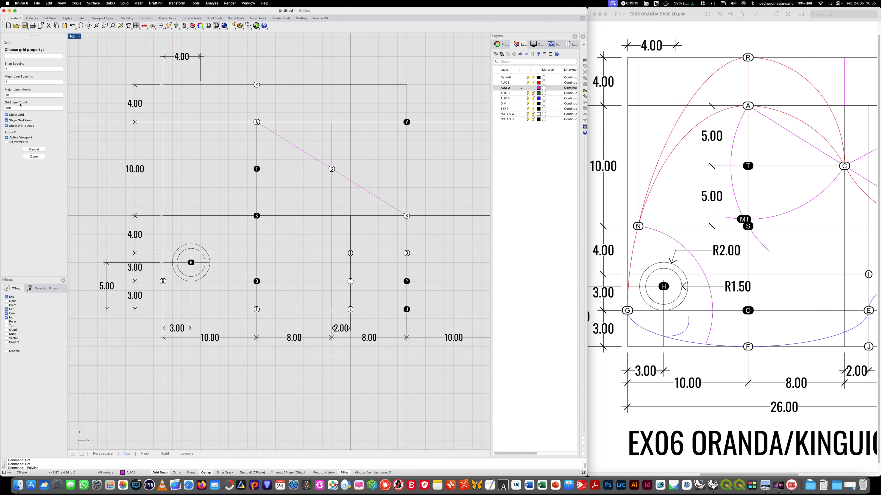
left_click(6, 115)
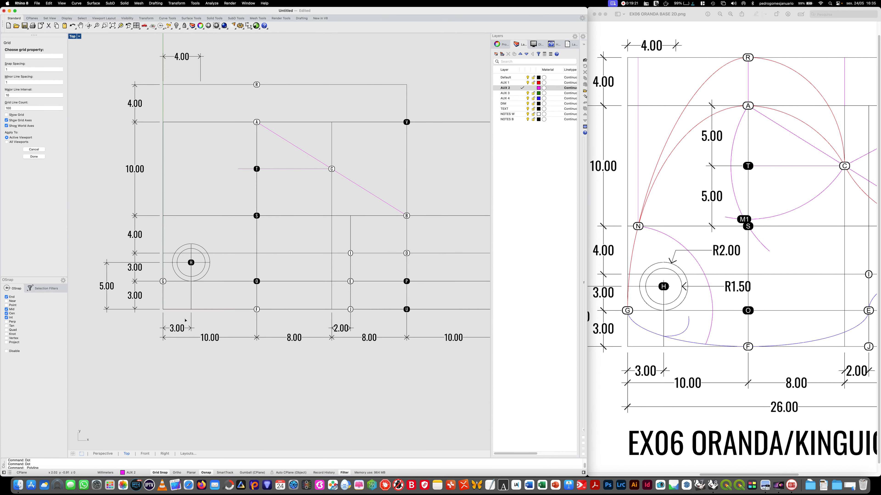
left_click(7, 120)
left_click(25, 157)
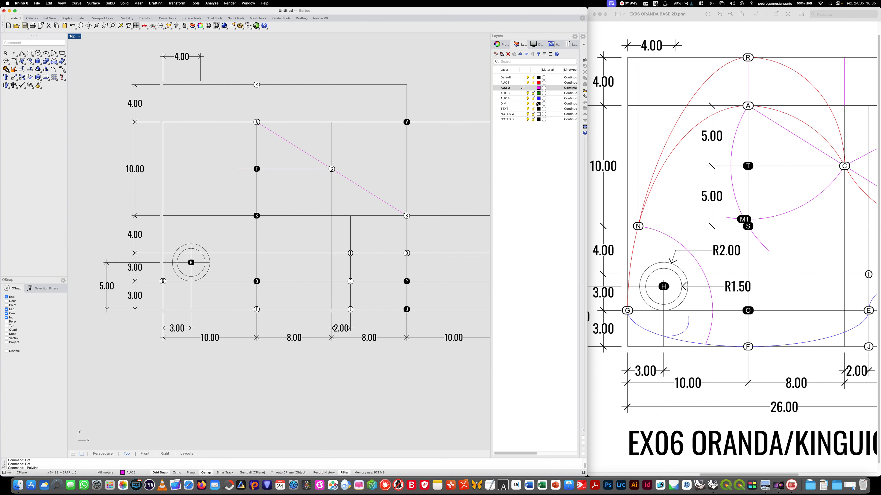
- On layer AUX 4, draw an ellipse centred on dot O with its axes ending at dots F and G
left_click(522, 98)
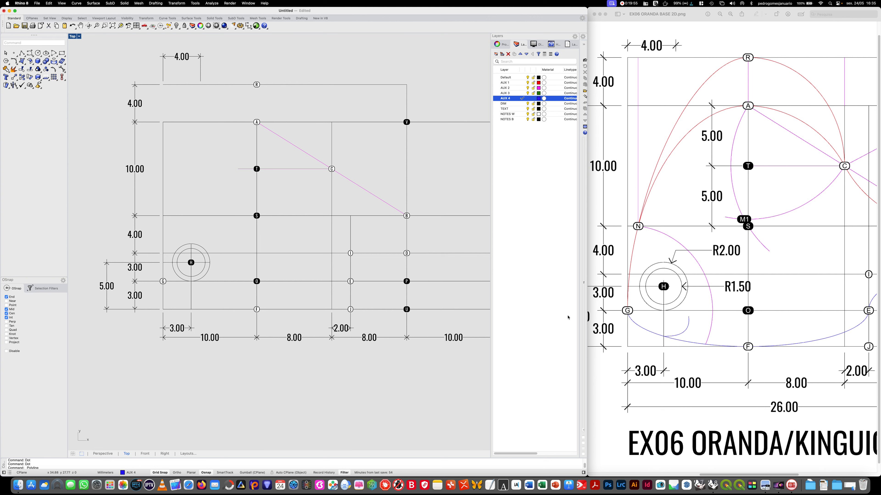
left_click(46, 54)
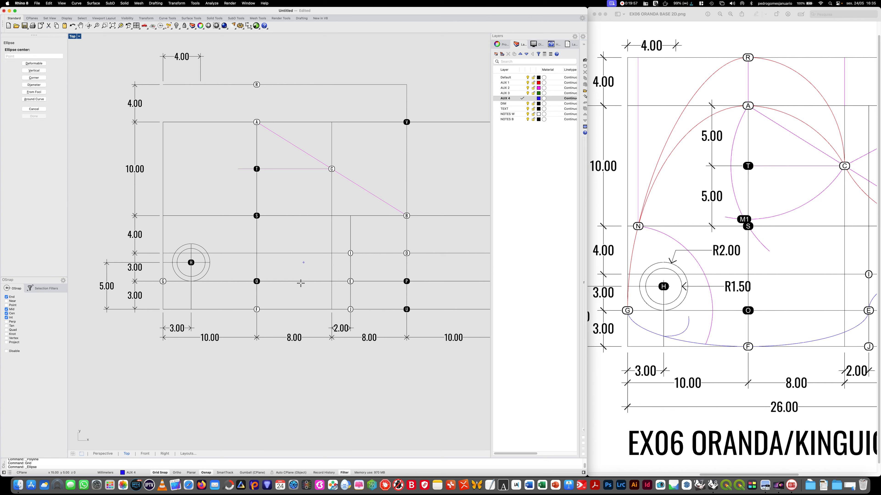
left_click(256, 281)
left_click(256, 309)
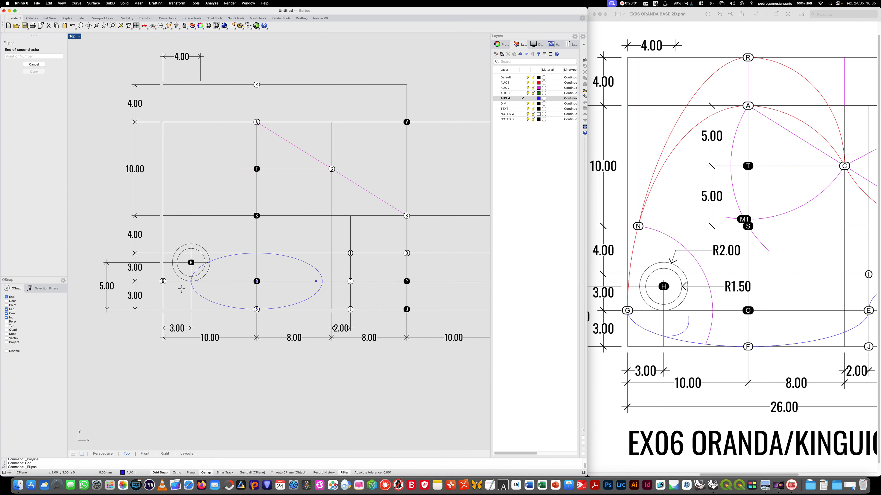
left_click(163, 281)
- Trim away the upper half of the ellipse around O, using the horizontal line through G and E as the cutter
type("trim")
key("Return")
left_click(246, 282)
key("Return")
left_click(223, 256)
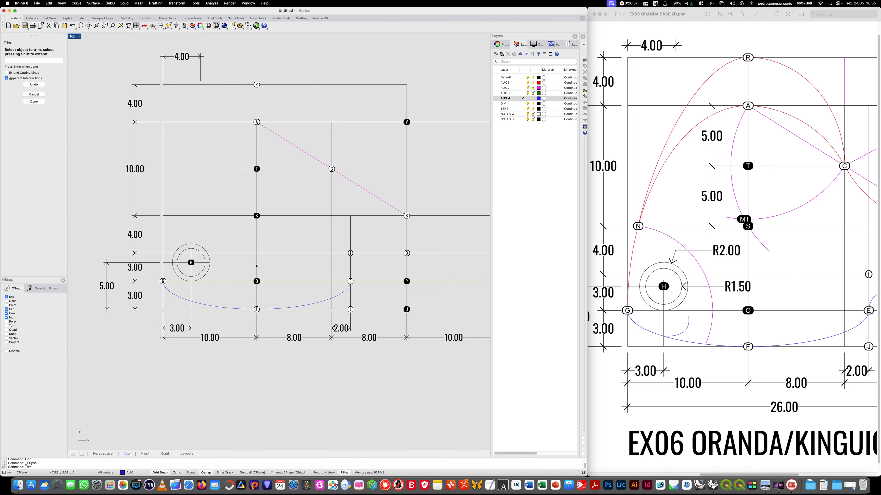
key("Return")
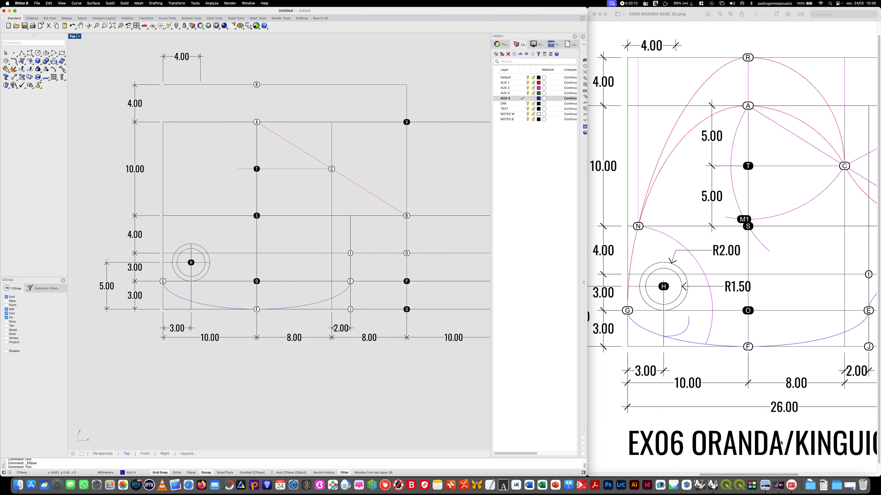
- Check the right half of the reference image and draw an ellipse centred on dot P with its axes ending at dots E and D
left_click_drag(770, 474, 852, 459)
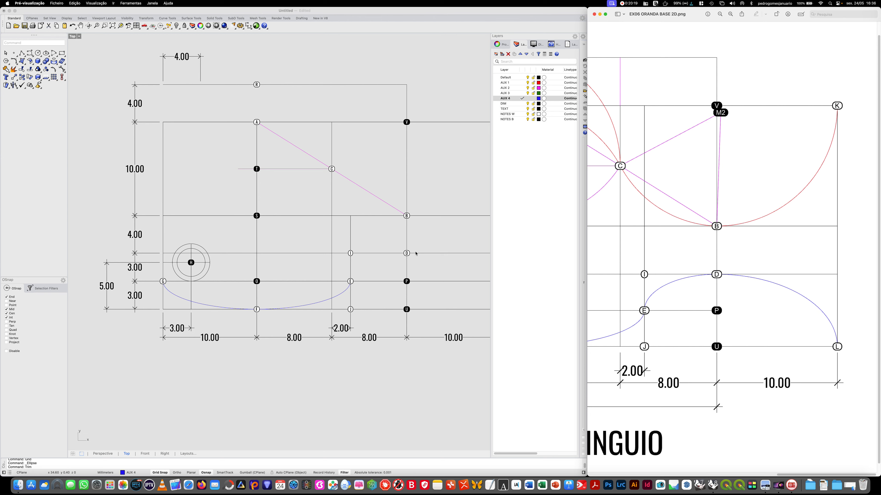
right_click_drag(334, 364, 305, 363)
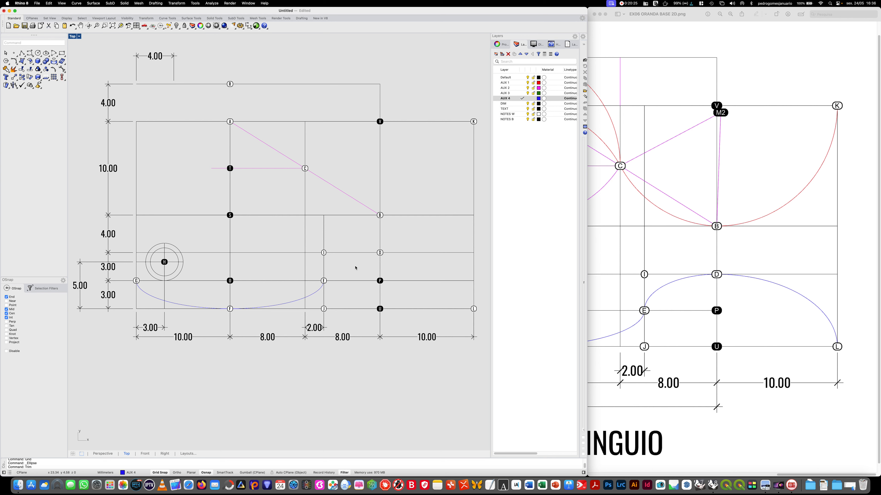
left_click(46, 53)
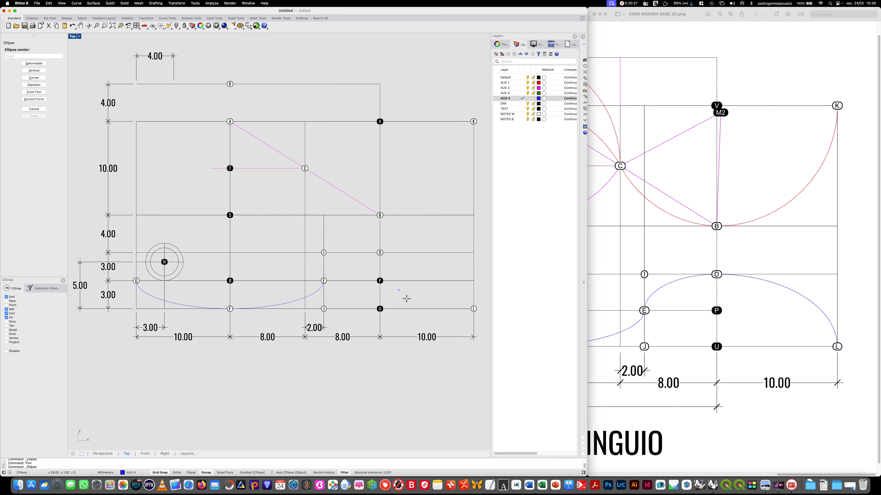
left_click(379, 280)
left_click(325, 281)
left_click(380, 254)
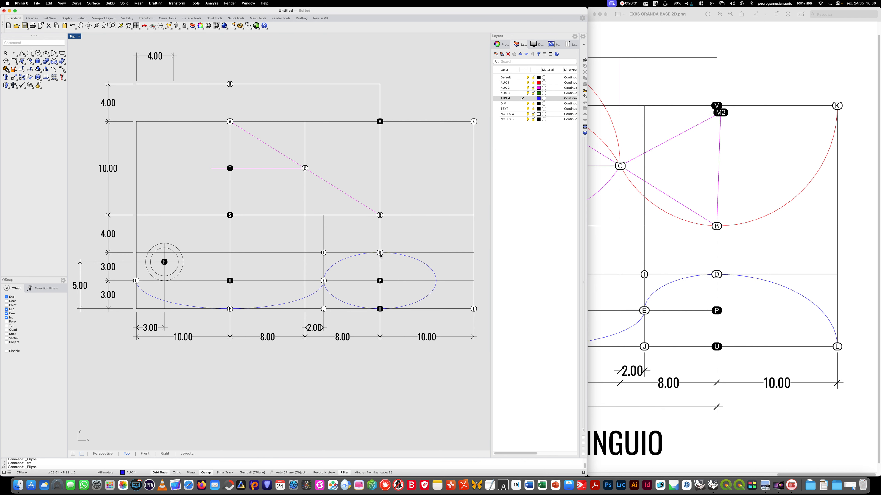
- Trim the ellipse around P with the lines through its centre, keeping only the quarter arc from E to D
type("trim")
key("Return")
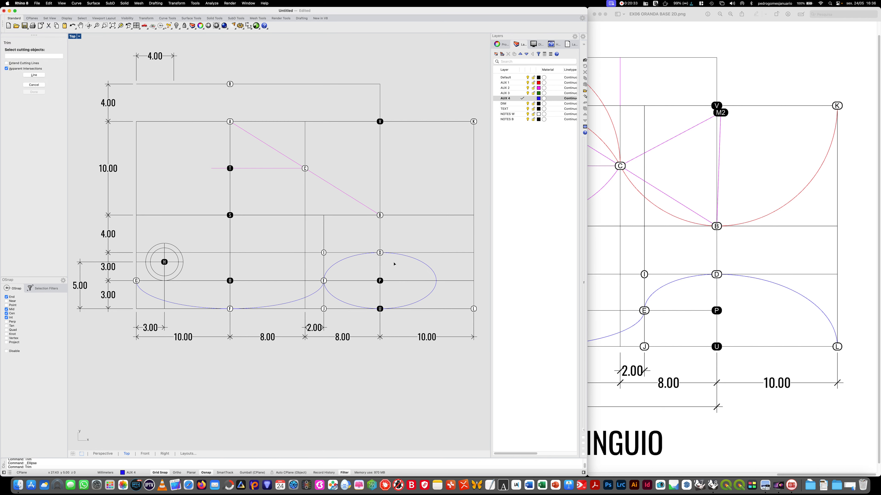
left_click(379, 264)
left_click(349, 280)
key("Return")
left_click(421, 306)
left_click(434, 275)
key("Return")
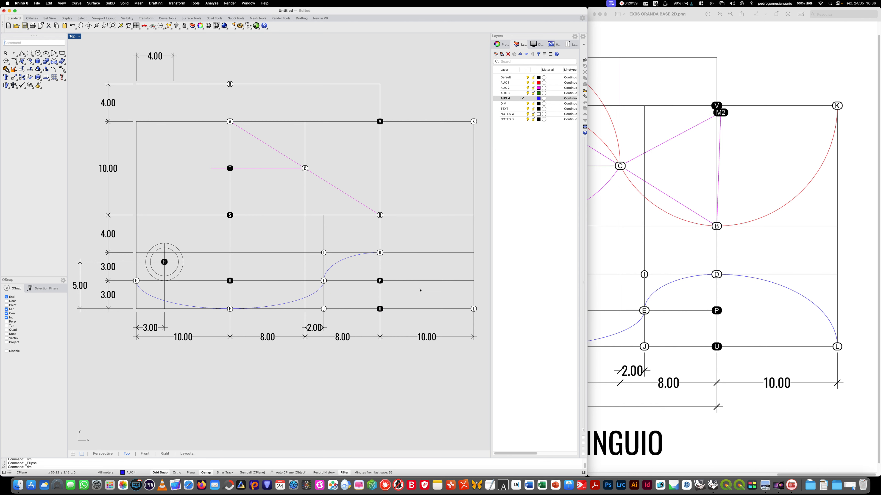
key("Return")
key("Escape")
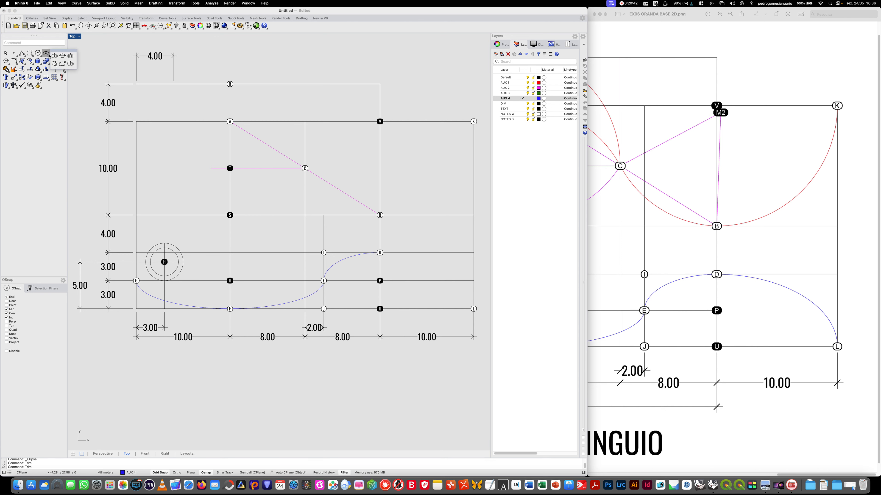
- Draw an ellipse centred on dot U with its axes ending at dots L and D
left_click(55, 56)
left_click(379, 309)
left_click(473, 308)
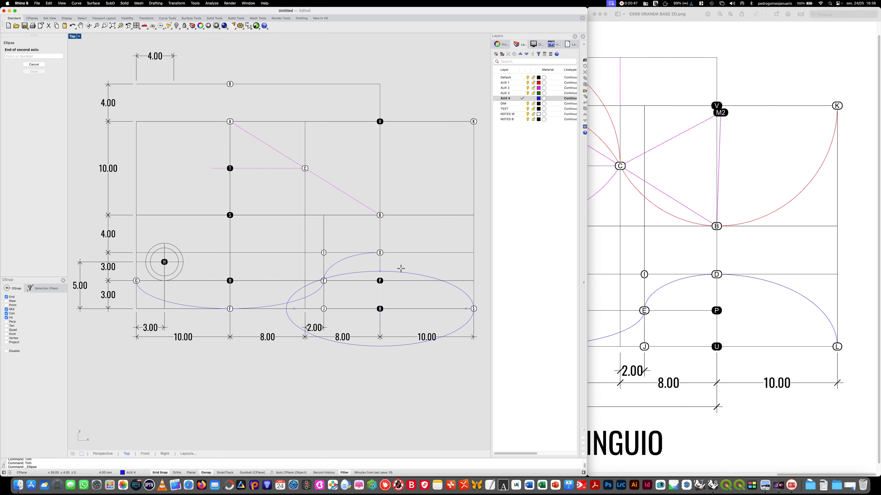
left_click(379, 253)
- Trim the ellipse around U, keeping only the quarter arc from D to L
type("Trim")
key("Return")
mouse_move(383, 295)
left_mouse_down()
mouse_move(366, 295)
mouse_move(393, 297)
left_mouse_up()
key("Return")
left_click(347, 364)
key("Return")
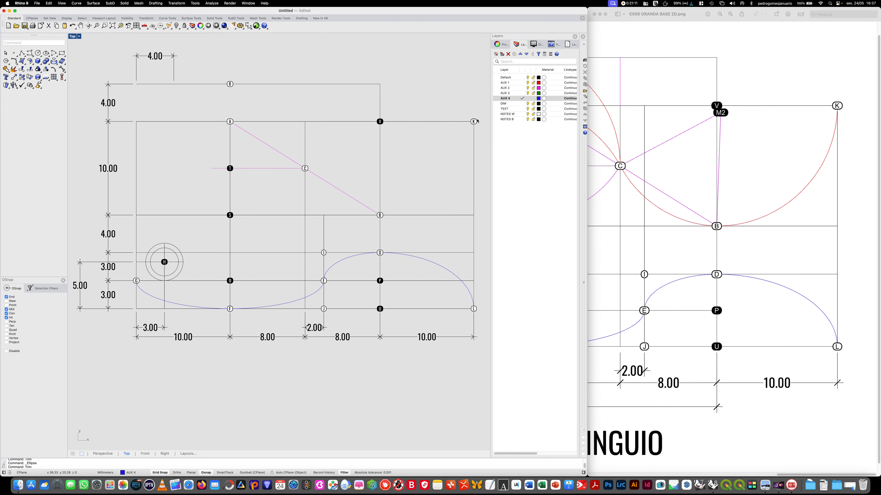
- Draw an arc on layer AUX 1 centred on dot V, starting at dot K and ending at dot B
left_click(54, 53)
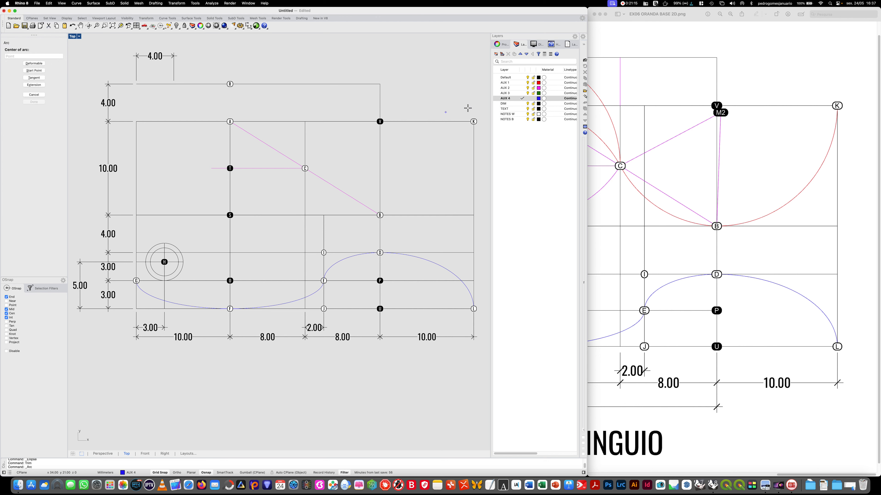
left_click(525, 83)
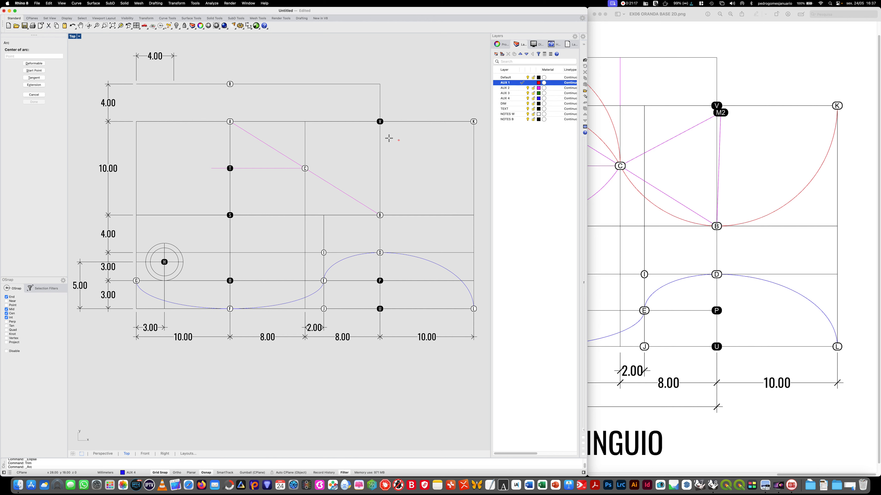
left_click(380, 122)
left_click(474, 121)
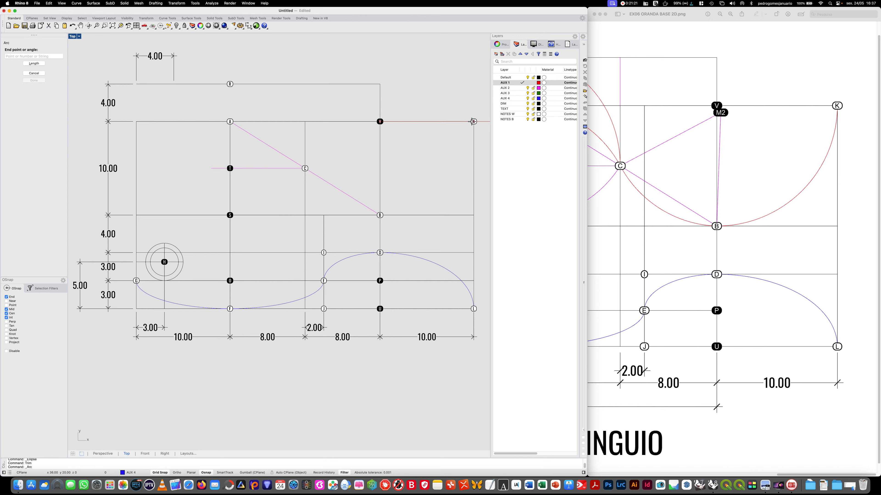
left_click(386, 211)
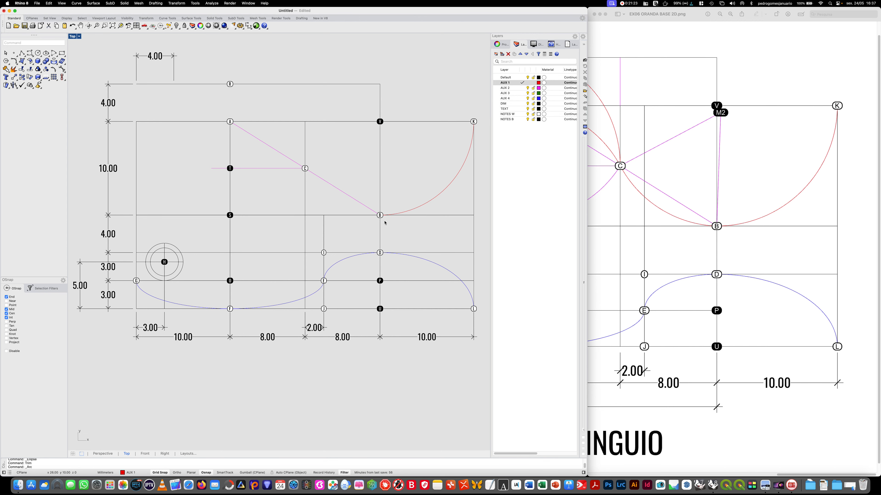
- Check the middle of the reference image and draw an ellipse centred on dot T with its axes ending at dots C and R
right_click_drag(626, 227, 764, 244)
left_click_drag(810, 475, 770, 478)
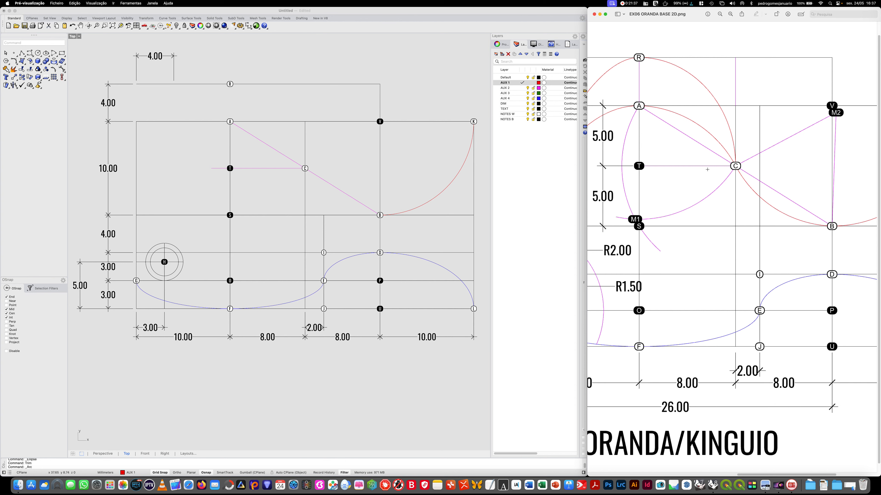
left_click(46, 53)
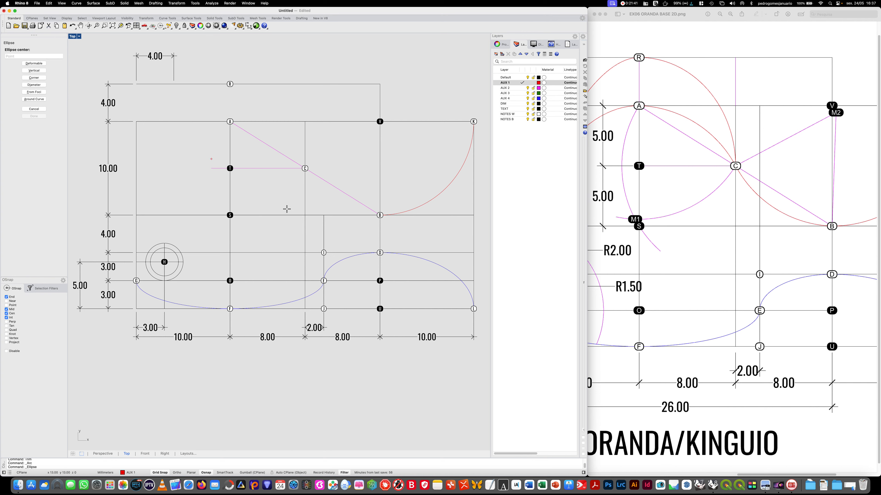
left_click(229, 168)
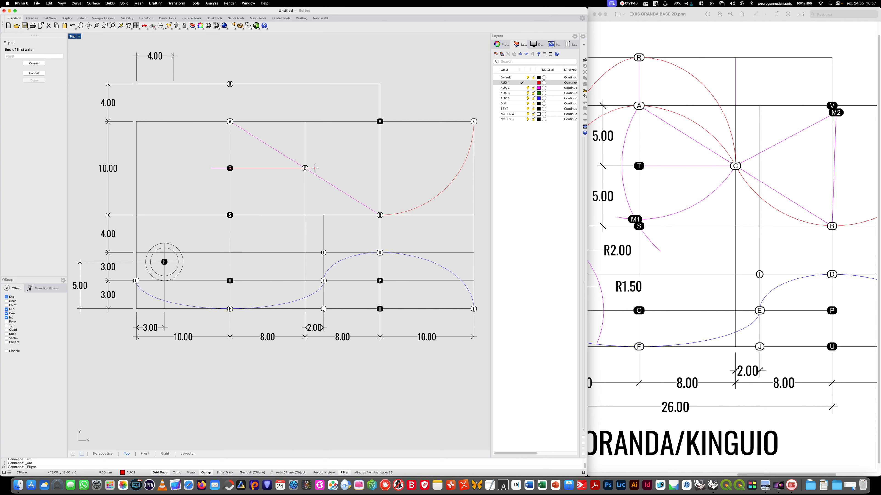
left_click(305, 168)
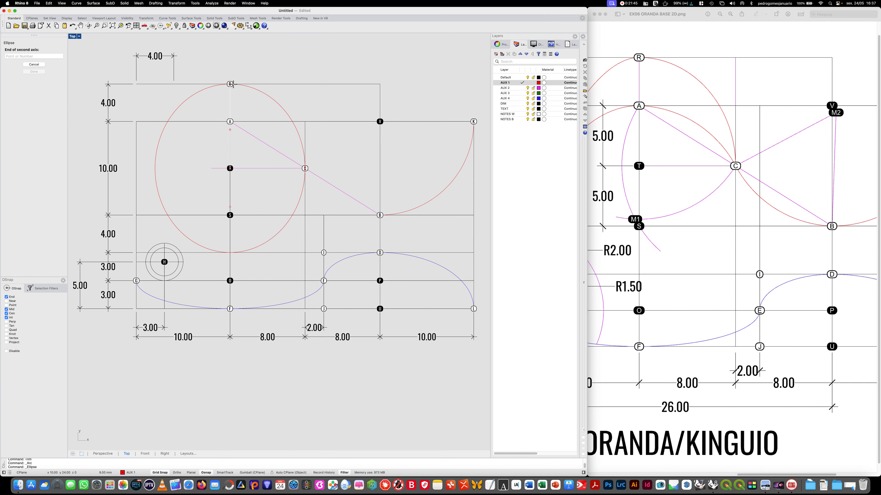
left_click(230, 84)
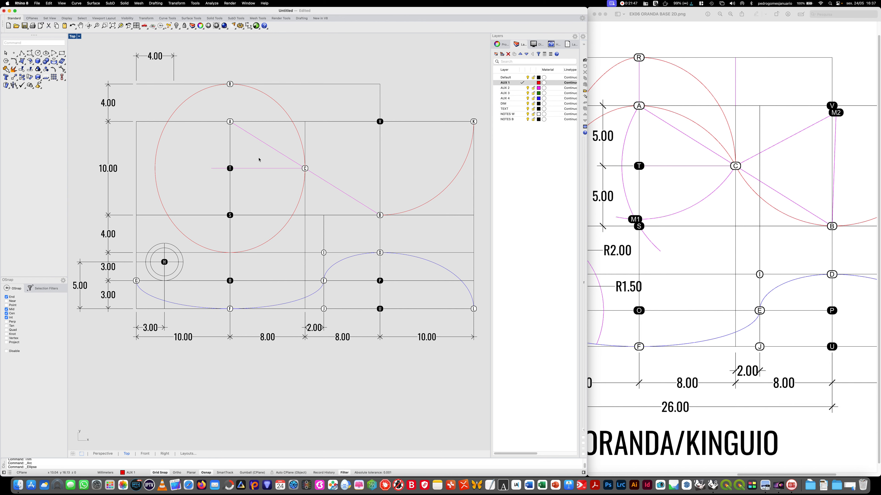
- Extend the vertical line through dots T and A up to the horizontal line at dot R
type("extend")
key("Return")
left_click(263, 85)
key("Return")
- Trim the ellipse around T with the lines through its centre, keeping only the quarter arc from R to C
key("Return")
type("Trim")
key("Return")
left_click(229, 104)
left_click(251, 168)
key("Return")
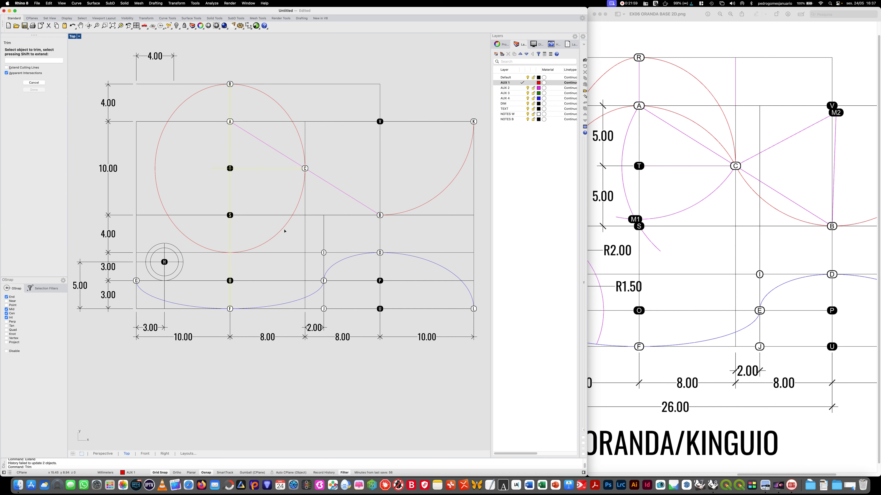
left_click(283, 229)
left_click(162, 201)
key("Return")
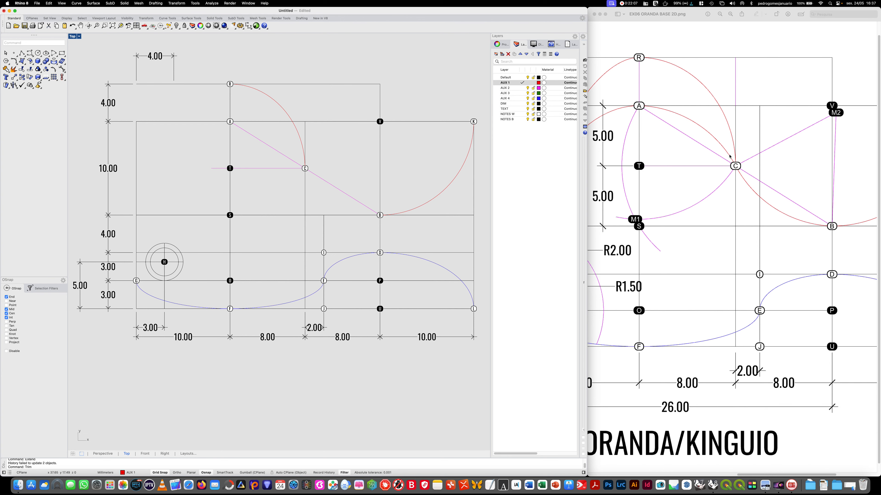
- Check the left half of the reference image and draw an ellipse centred on dot O with its axes ending at dots G and A
left_click_drag(776, 473, 731, 473)
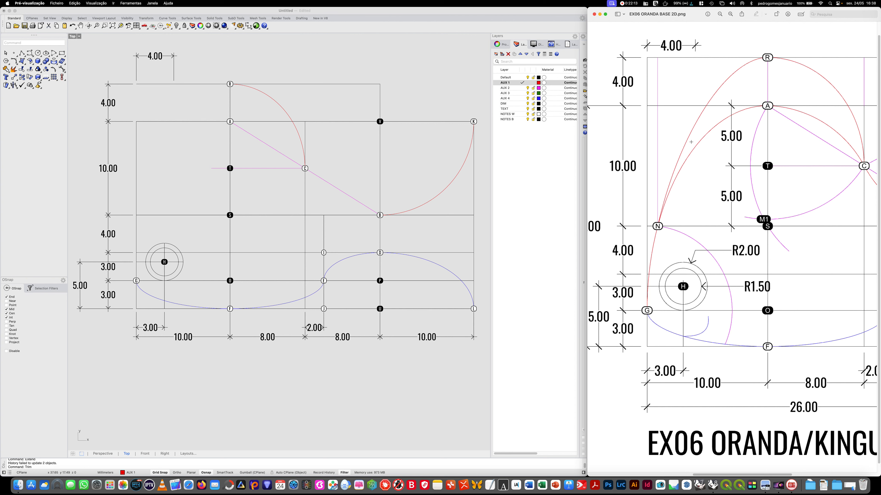
left_click(45, 53)
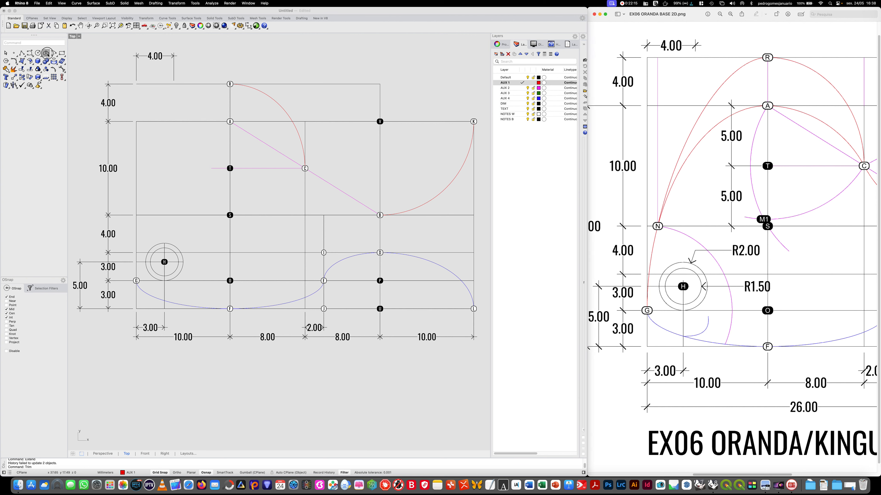
left_click(230, 280)
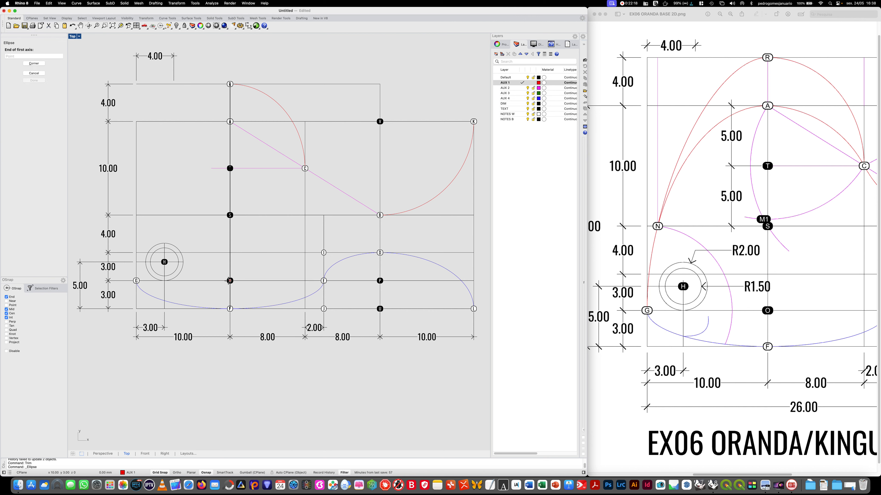
left_click(137, 279)
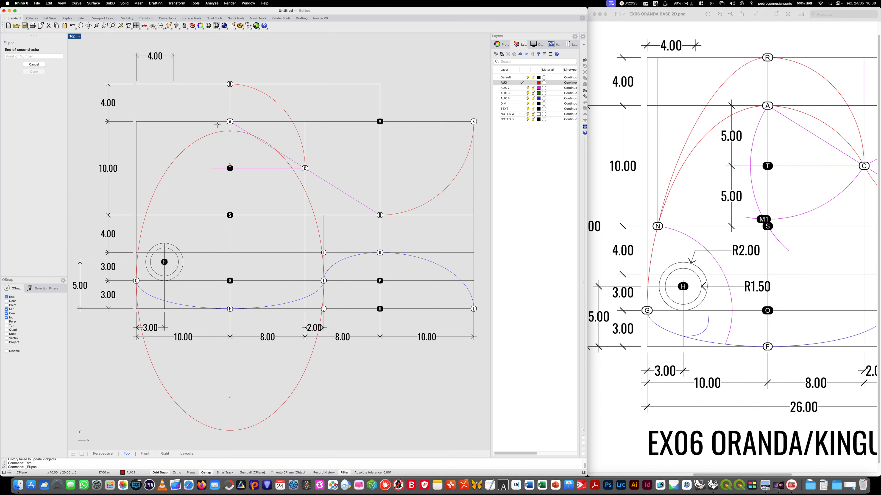
left_click(230, 122)
- Trim the ellipse around O with the lines through its centre, keeping only the quarter arc from G to A
type("Trim")
key("Return")
left_click(230, 194)
left_click(205, 281)
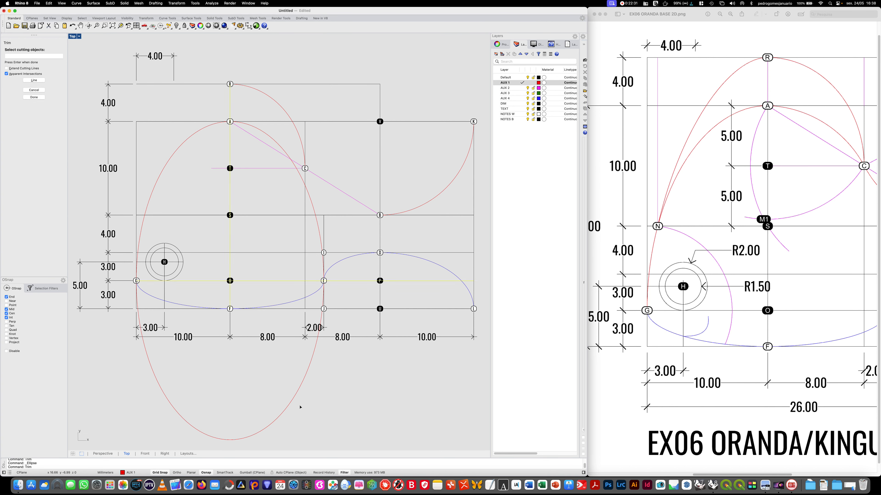
key("Return")
left_click(300, 385)
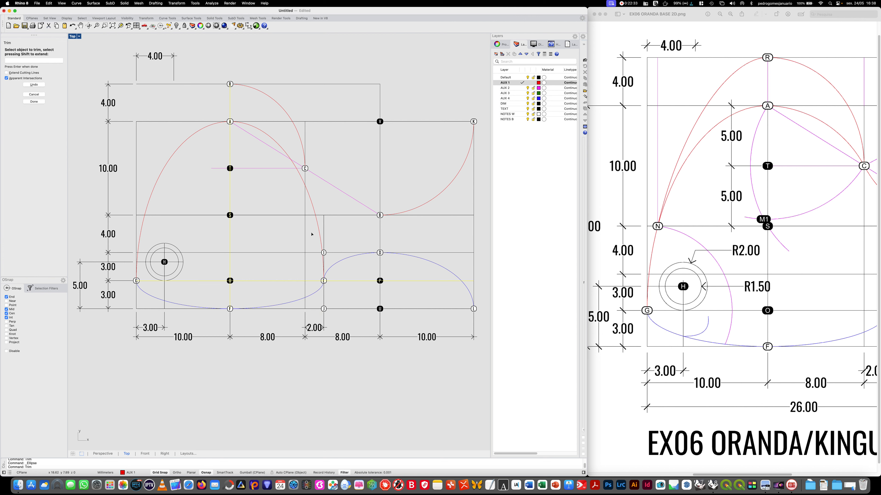
left_click(319, 225)
key("Return")
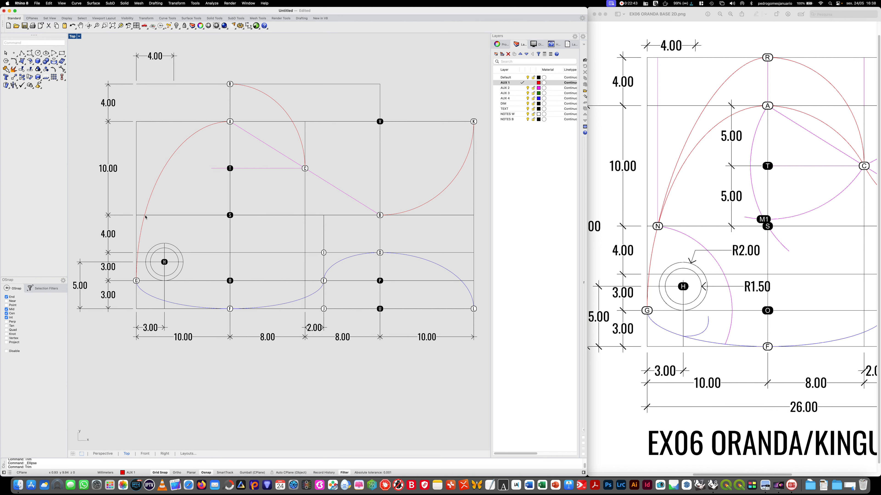
- Draw an ellipse centred on dot S, ending its axes at the G–A arc's crossing with the horizontal line through S and at dot R
left_click(47, 53)
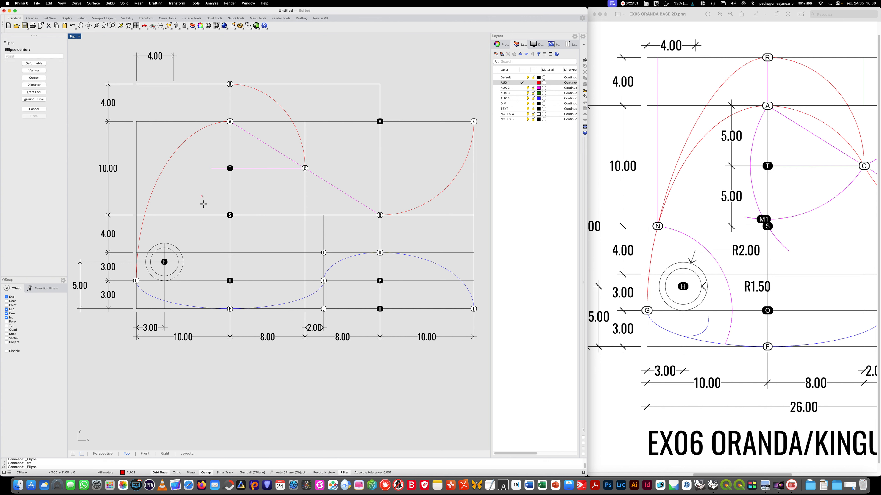
left_click(229, 215)
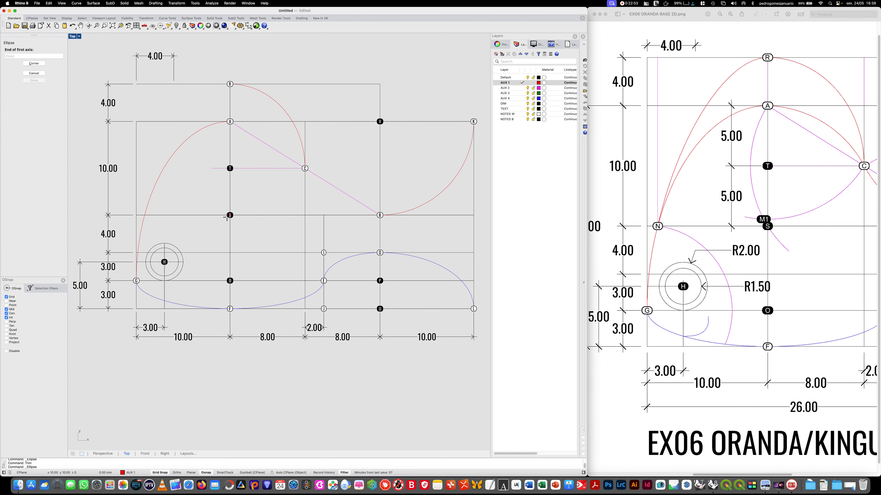
left_click(144, 216)
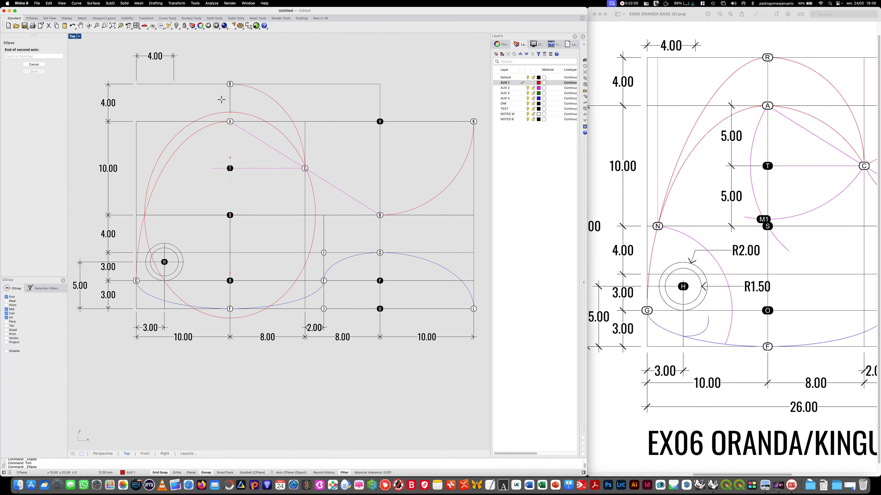
left_click(230, 84)
- Trim the ellipse around S with the lines through its centre, keeping only the upper-left quarter arc ending at R
type("trim")
key("Return")
left_click(165, 215)
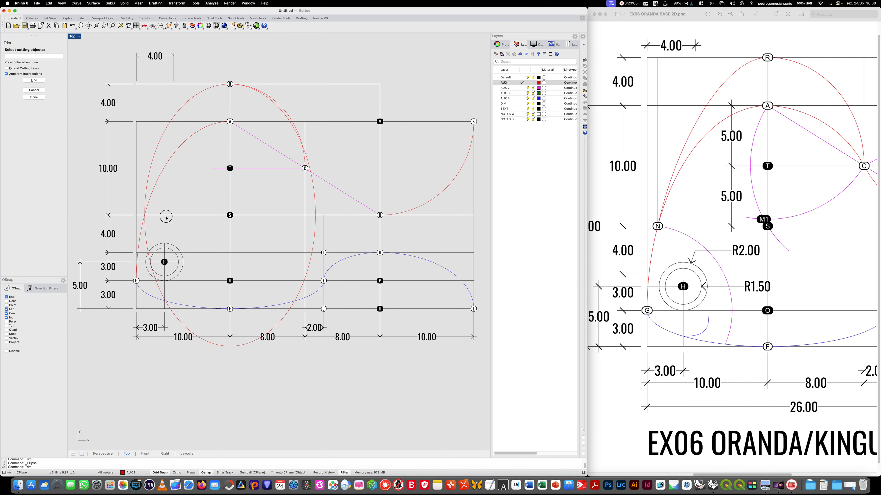
left_click(229, 195)
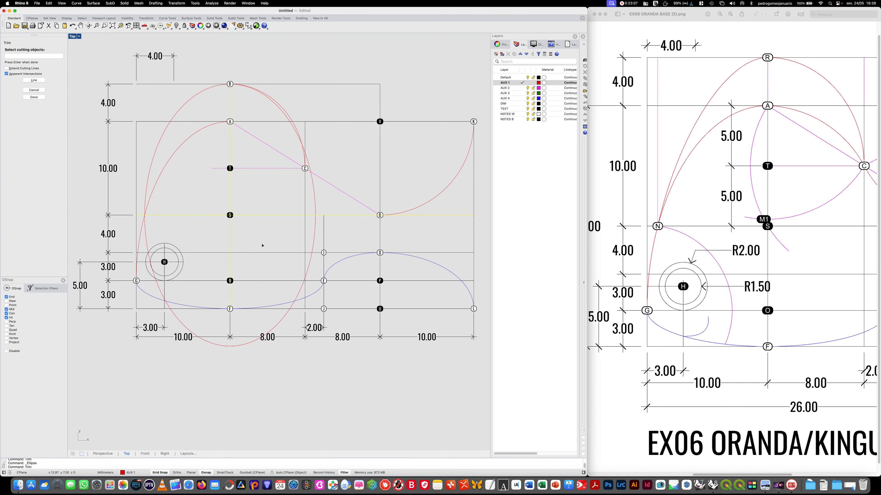
key("Return")
left_click(280, 319)
left_click(312, 193)
key("Return")
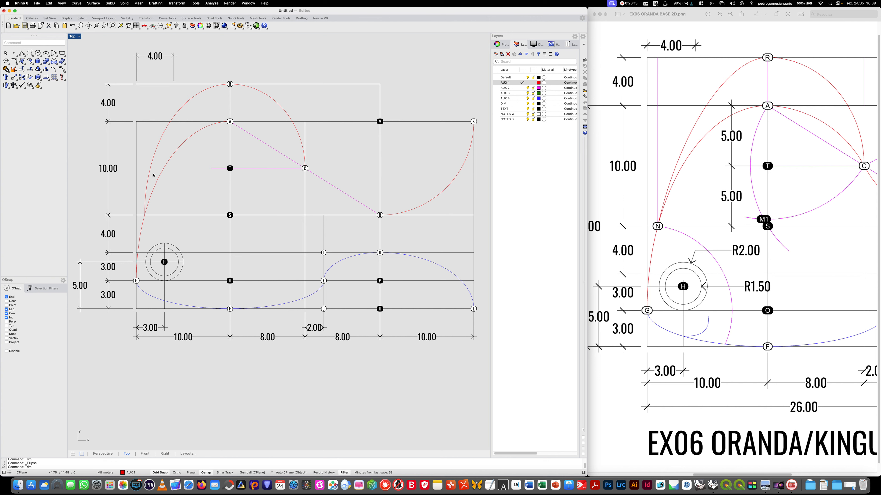
- Move the corner control point of the quarter arc around S horizontally towards R until it aligns with the inner end of the 4.00 dimension
left_click(174, 117)
left_click(145, 85)
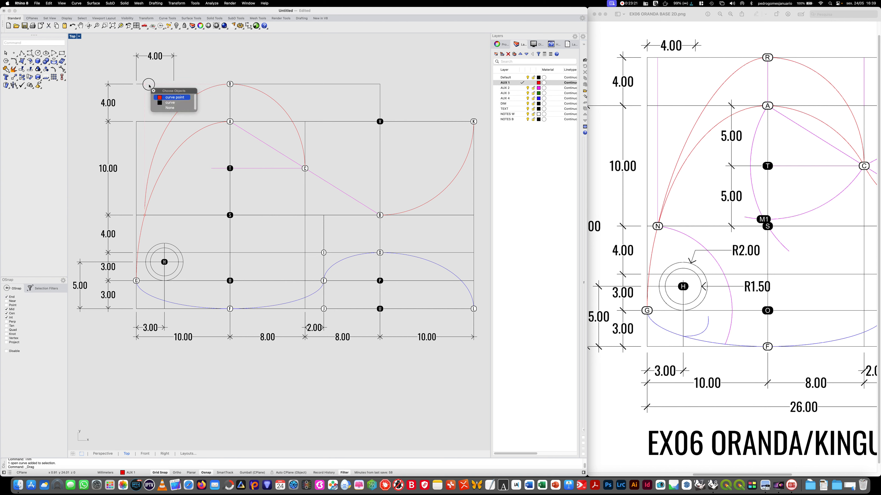
key("Return")
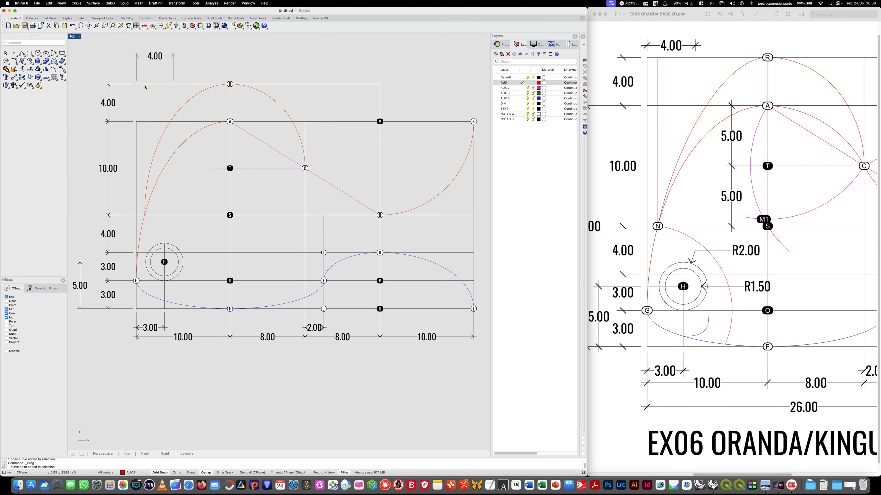
left_click_drag(145, 85, 174, 85)
key("Escape")
key("Escape")
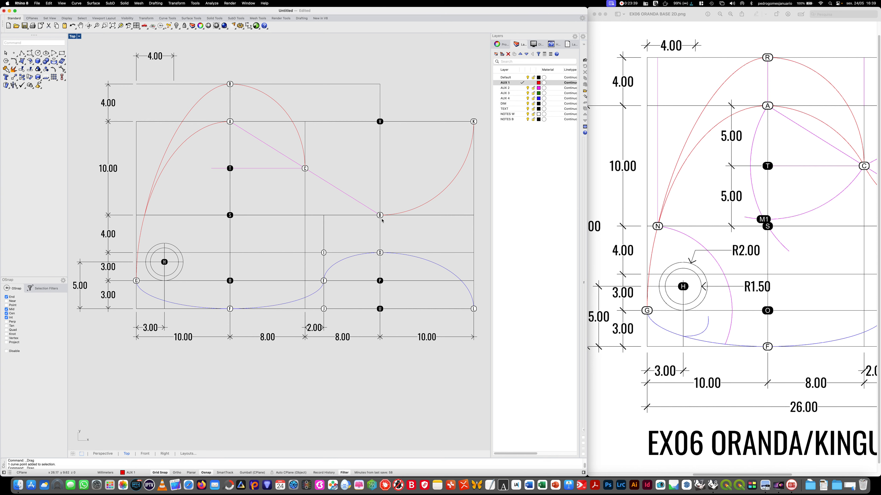
- Make layer AUX 2 current and set its linetype to Hidden
mouse_move(308, 205)
right_mouse_down()
mouse_move(267, 204)
mouse_move(291, 230)
right_mouse_up()
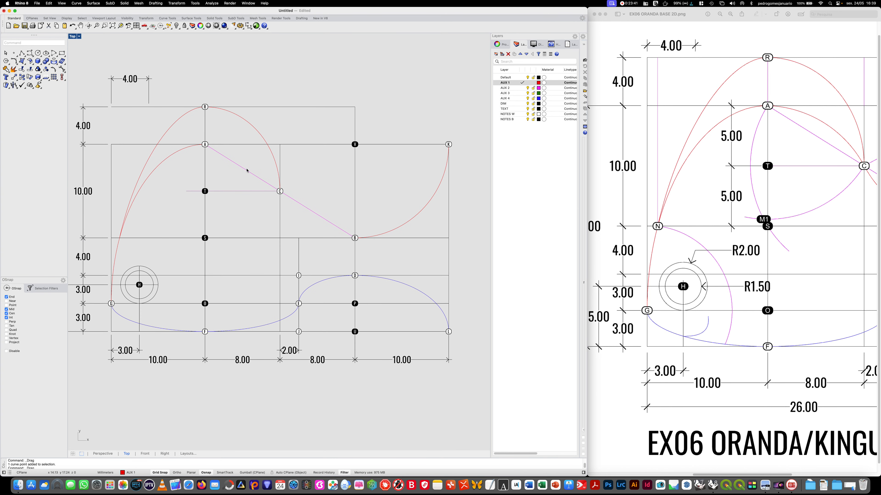
left_click(521, 89)
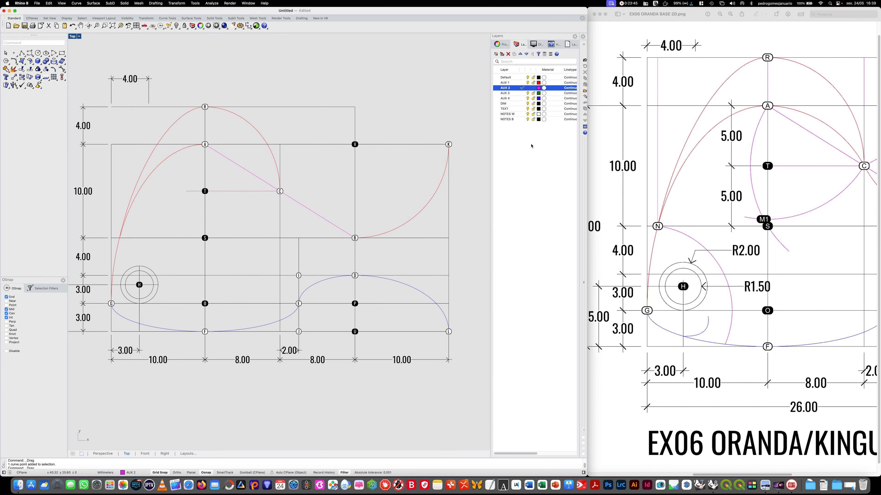
left_click(571, 88)
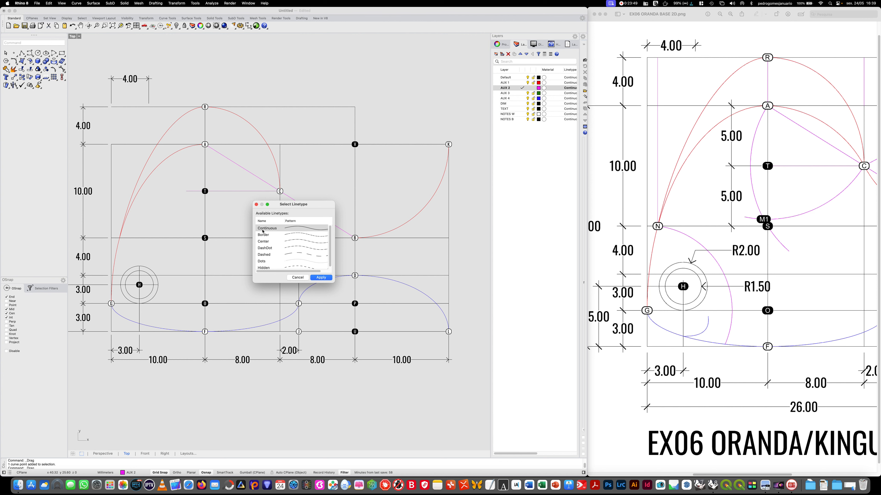
left_click(264, 268)
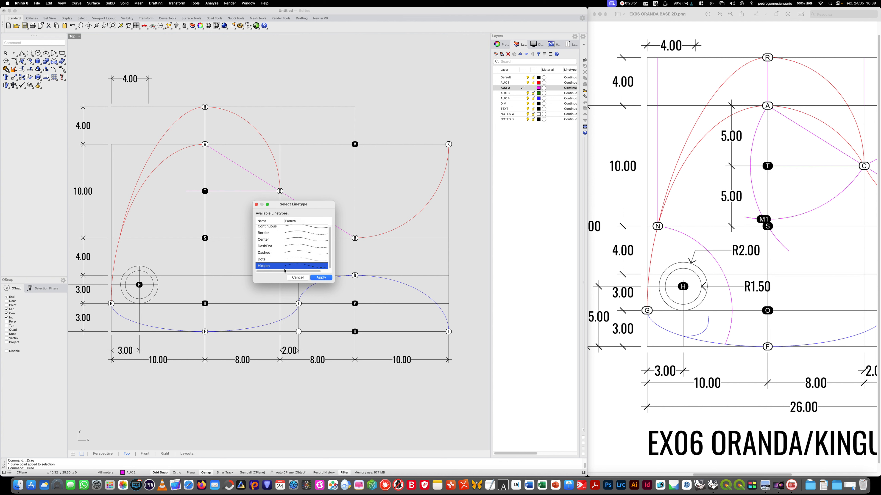
left_click(321, 277)
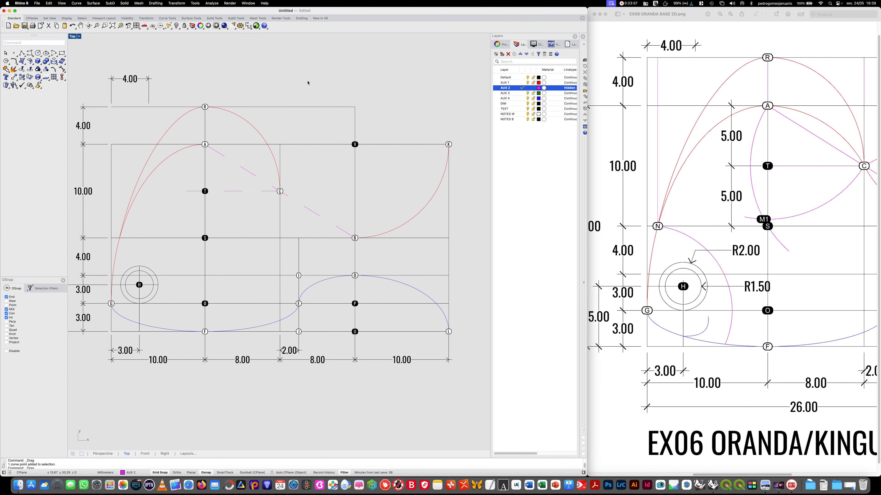
- Open the document's linetype settings and select the Hidden linetype
left_click(230, 3)
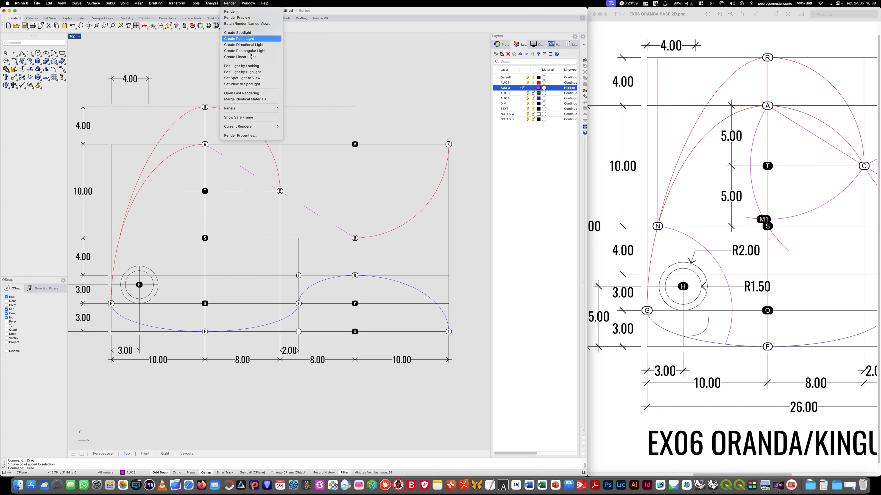
left_click(253, 136)
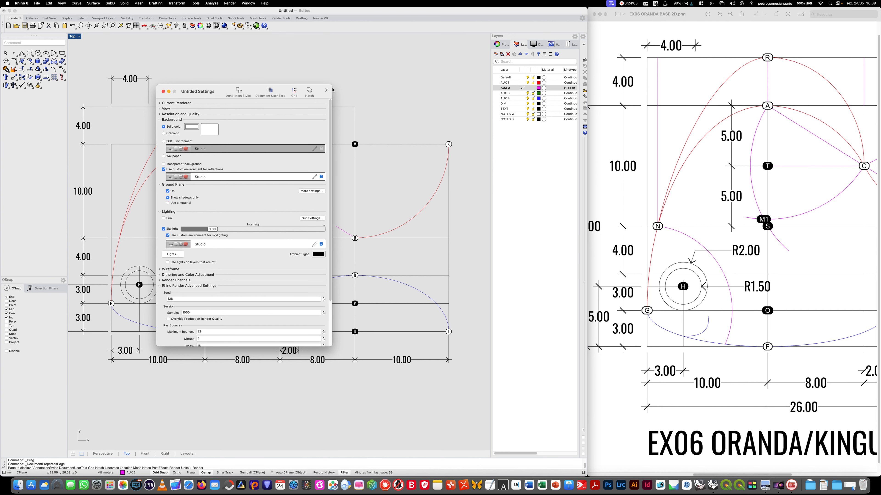
left_click_drag(330, 87, 371, 91)
left_click(366, 96)
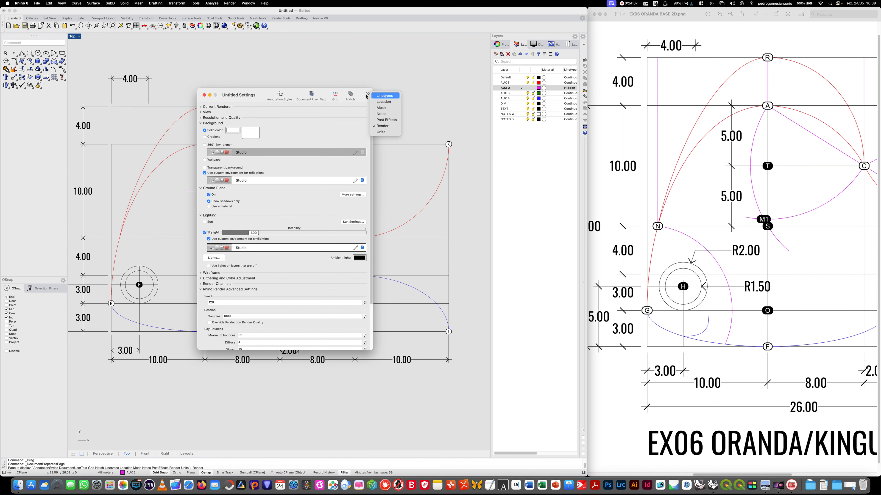
left_click(389, 97)
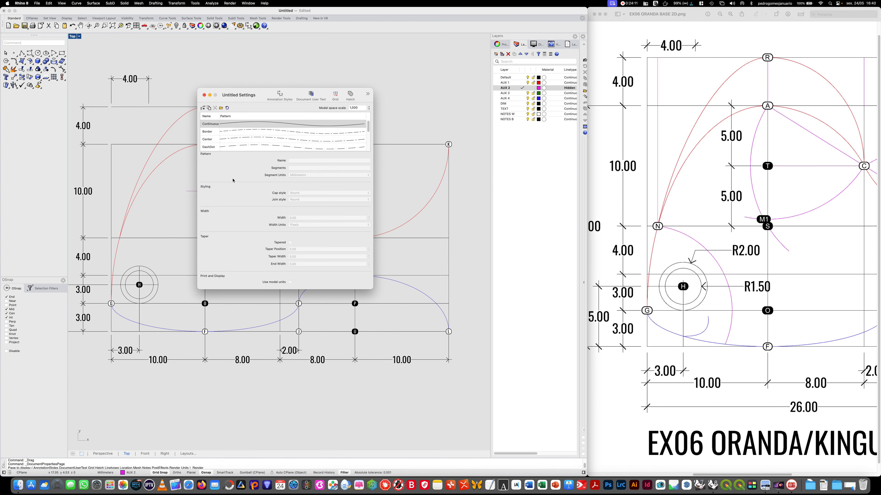
scroll(228, 136, "down", 3)
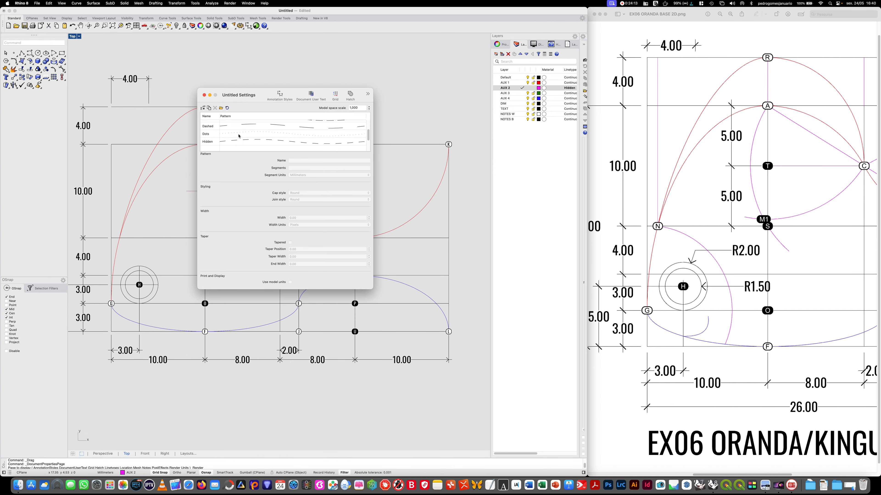
left_click(236, 138)
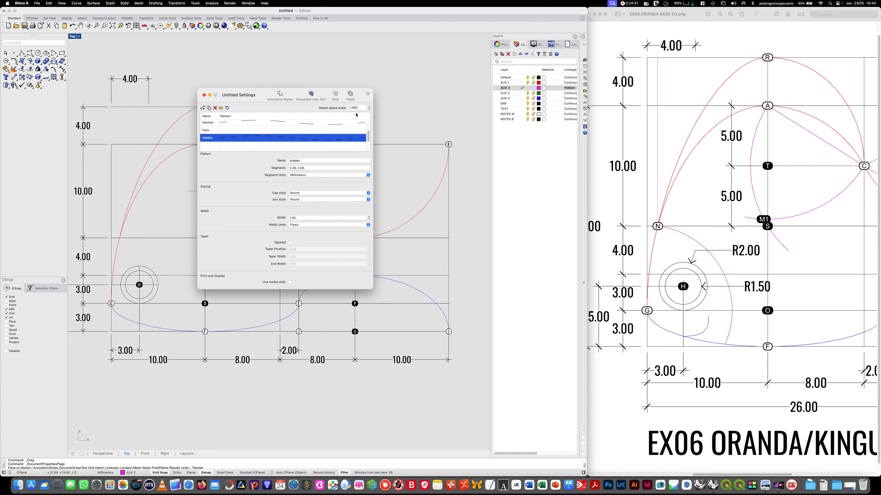
- Try to set the linetypes' model space scale to 0.35 and close the document settings
left_click(362, 108)
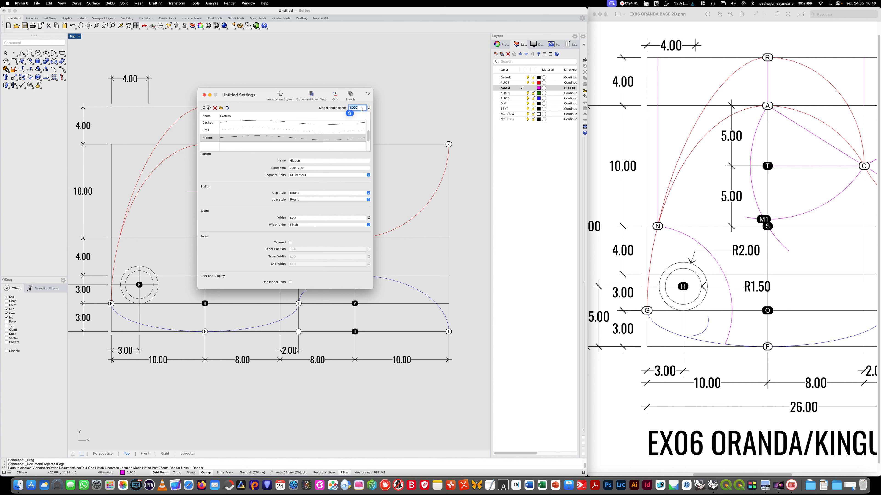
type("0,356")
key("BackSpace")
key("Return")
mouse_move(224, 94)
left_mouse_down()
mouse_move(416, 133)
mouse_move(399, 191)
mouse_move(341, 135)
left_mouse_up()
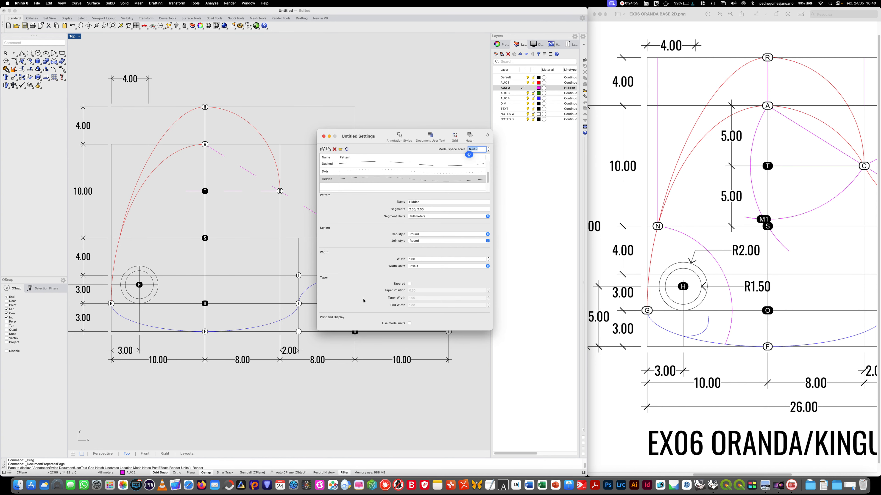
left_click(347, 151)
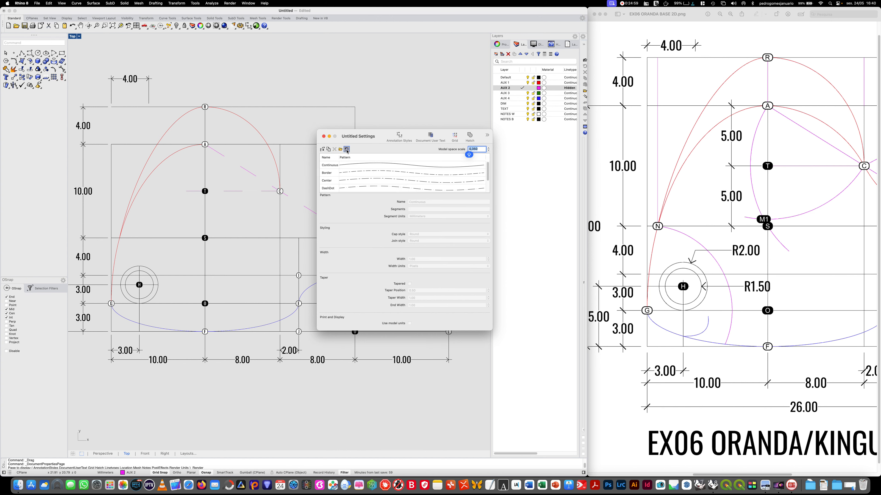
left_click(324, 135)
- Reopen the document's linetype settings and set the model space scale to 0.2
right_click(303, 204)
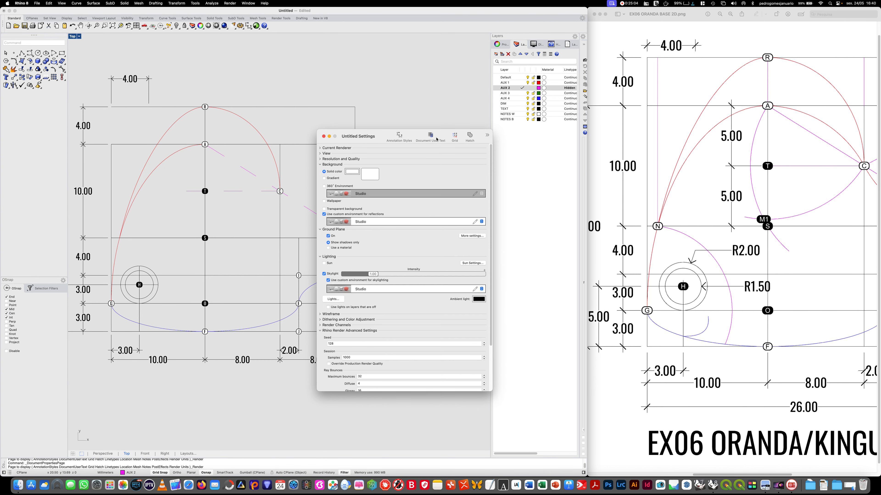
left_click(487, 134)
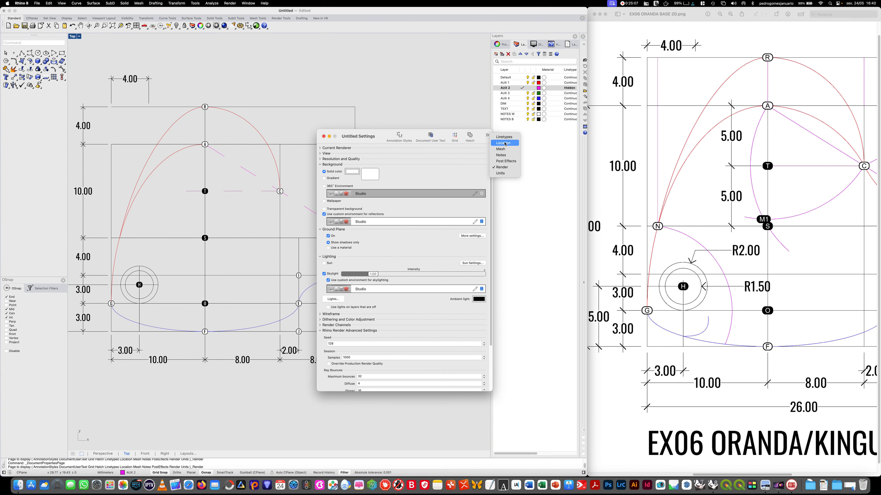
left_click(508, 136)
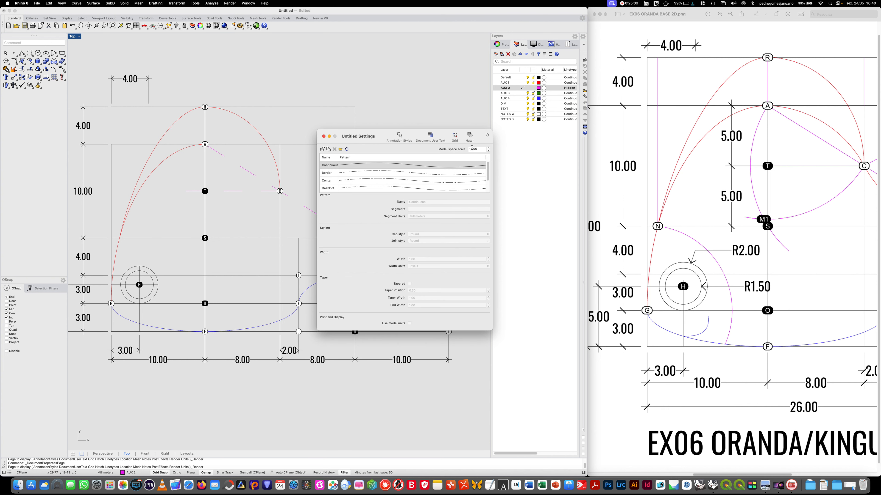
left_click(482, 149)
left_click(489, 150)
left_click(488, 151)
left_click(489, 151)
key("super+a")
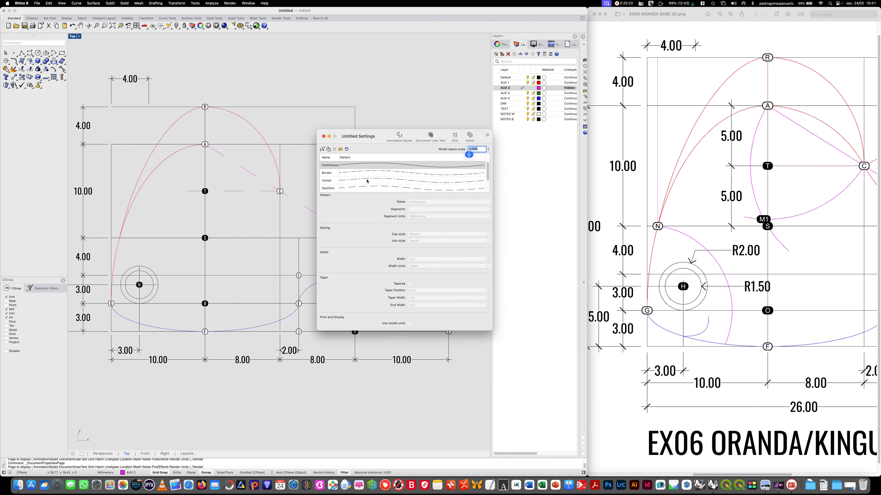
- Set the Hidden linetype's segments to 0.35, 0.35 and close the document settings
scroll(361, 188, "down", 3)
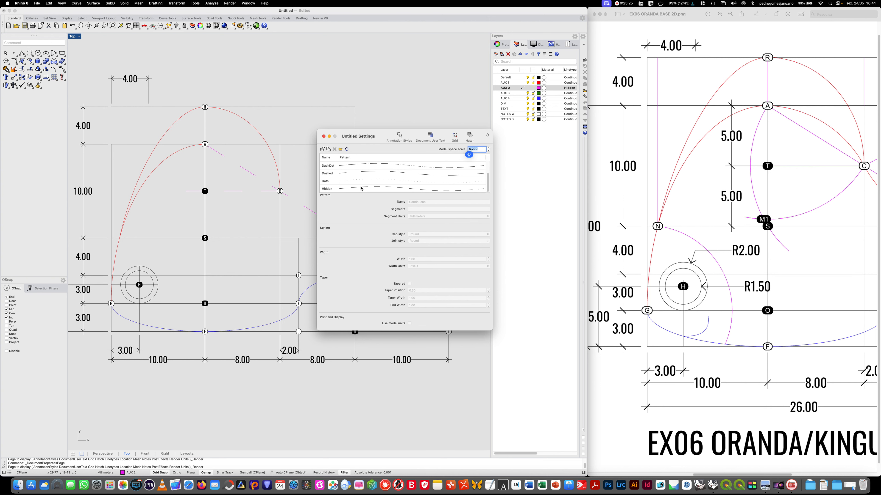
left_click(361, 188)
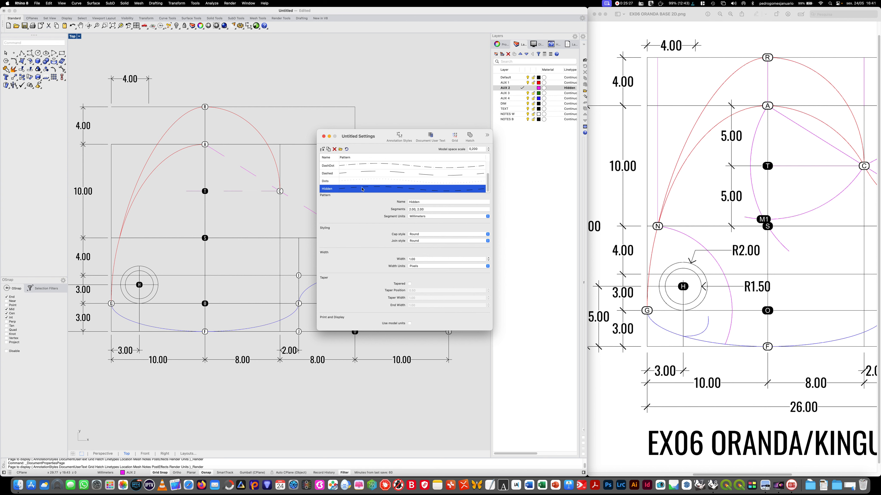
left_click(410, 323)
left_click(410, 209)
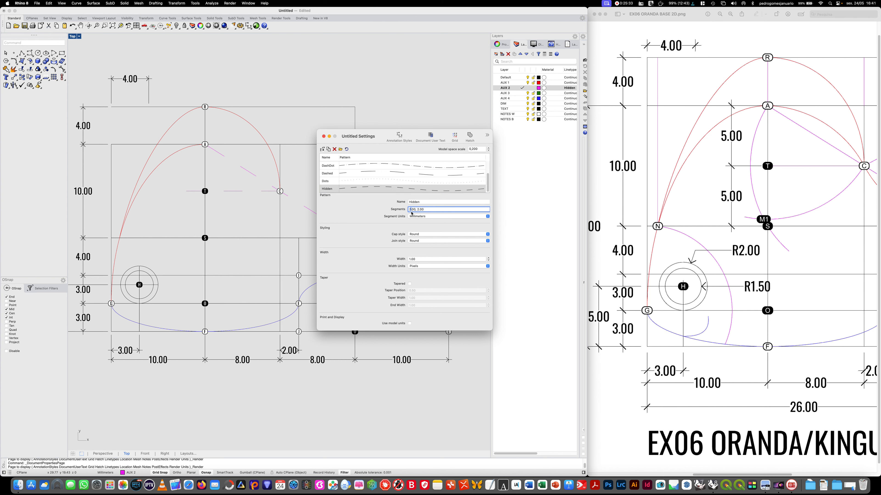
key("BackSpace")
type("0.35, ")
type("0")
key("Delete")
type("35")
key("super+a")
left_click(347, 149)
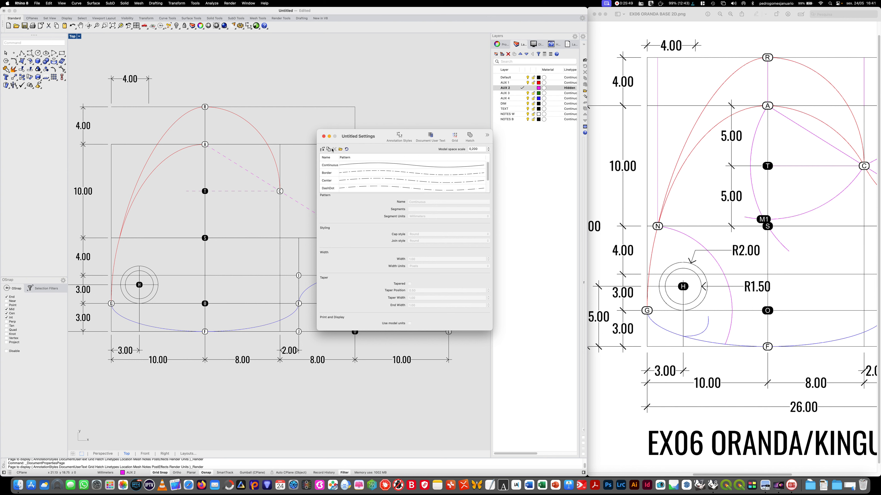
left_click(324, 136)
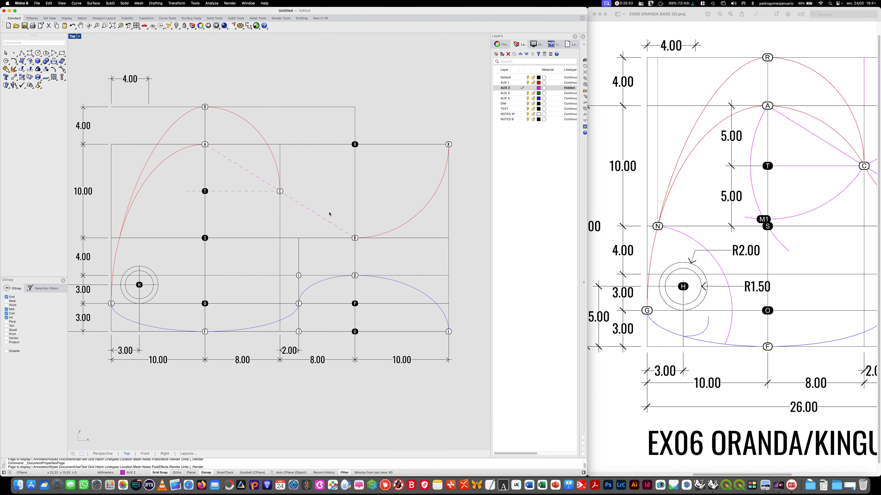
- Draw an arc centred on dot A, starting at dot C and sweeping past the vertical line just above dot S
left_click(53, 53)
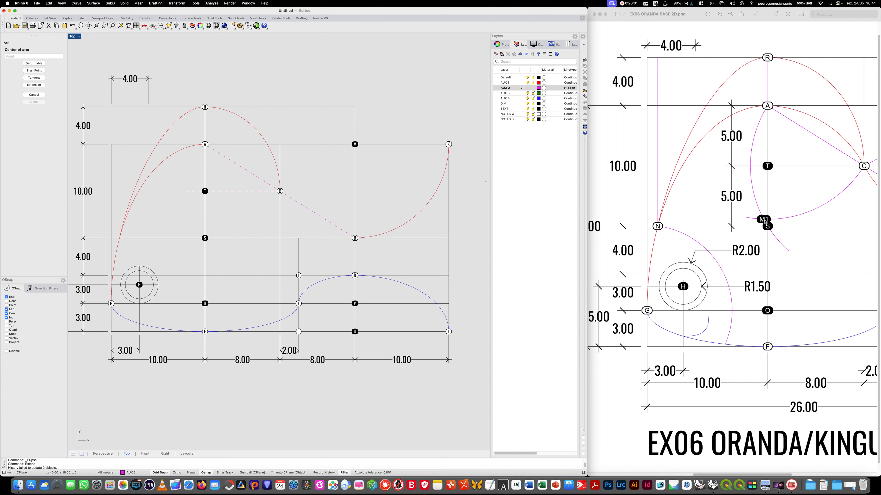
left_click(204, 144)
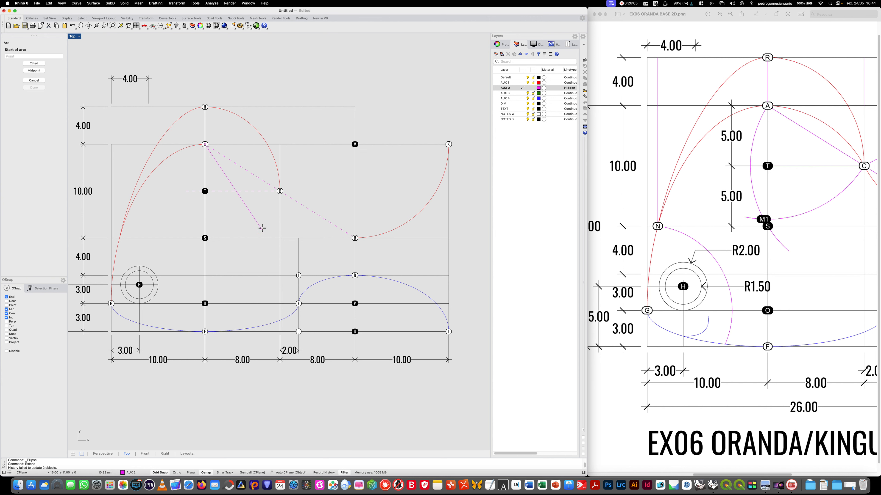
left_click(280, 191)
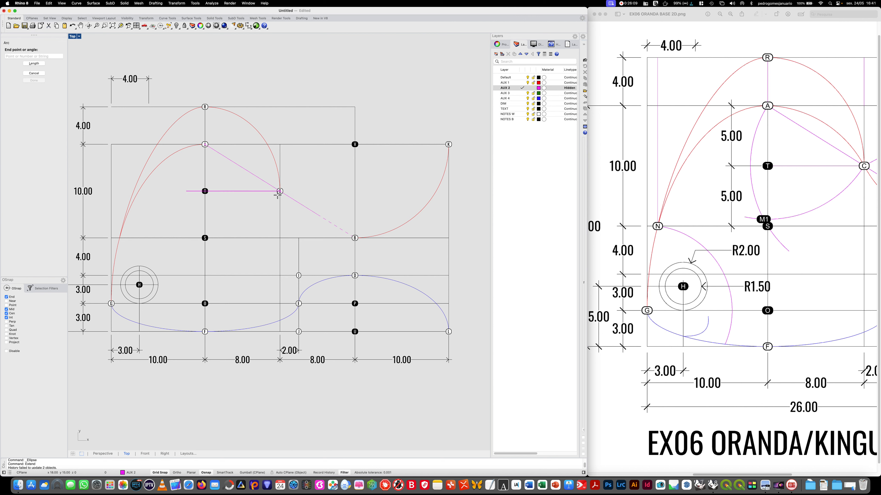
left_click(172, 225)
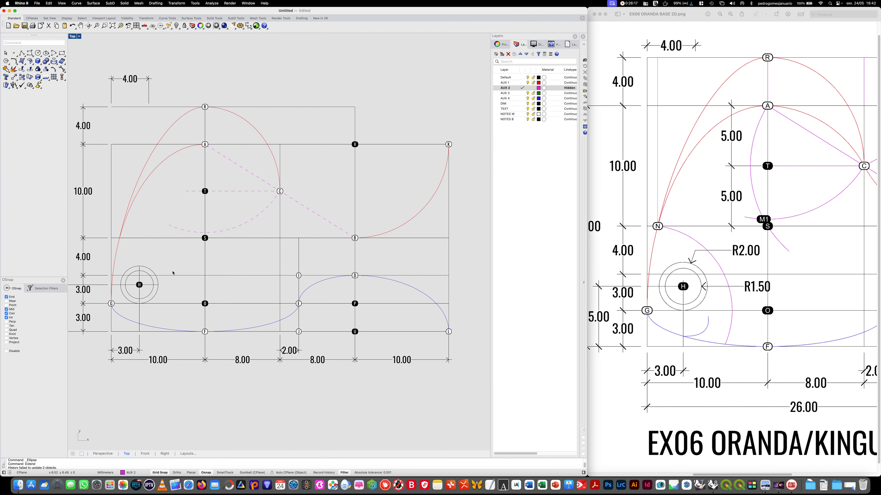
- Draw an arc centred on dot C, starting at dot A and sweeping down across the previous arc near dot S
key("Return")
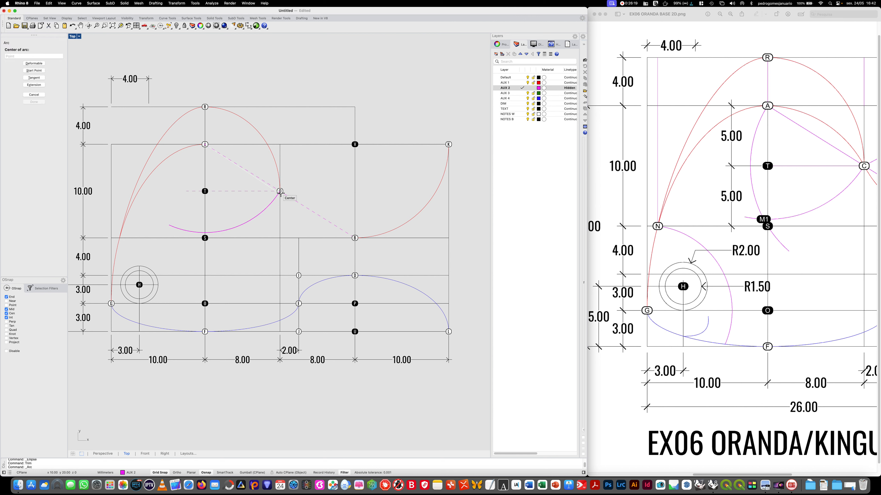
left_click(280, 191)
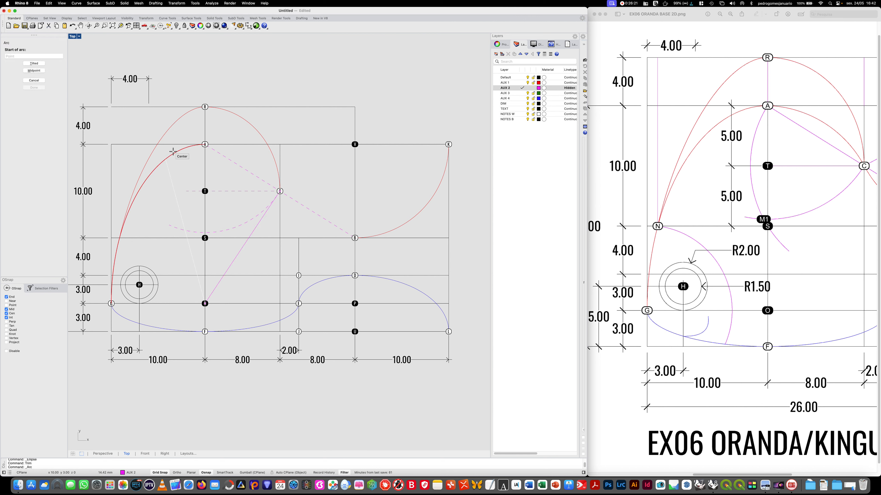
left_click(204, 144)
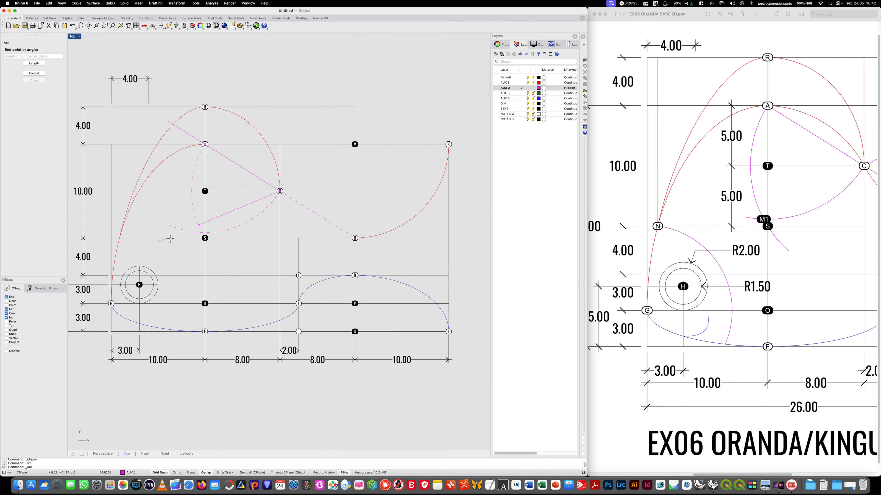
left_click(177, 250)
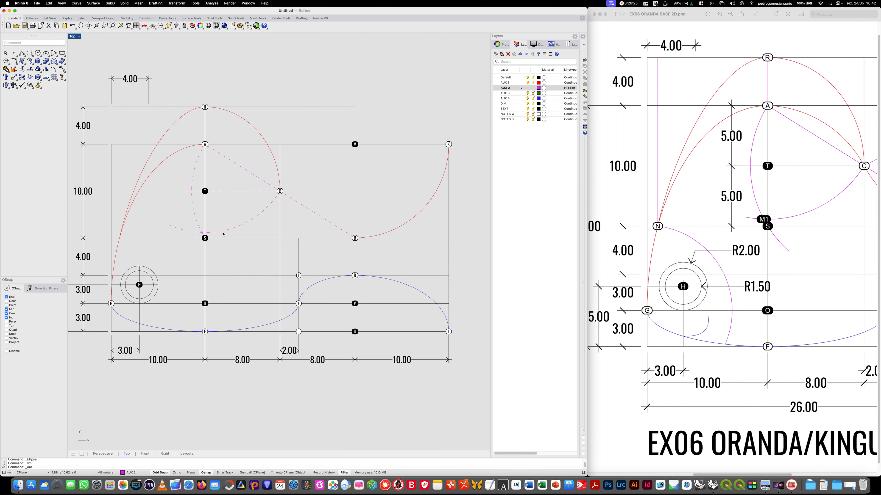
scroll(202, 233, "up", 2)
scroll(201, 234, "up", 3)
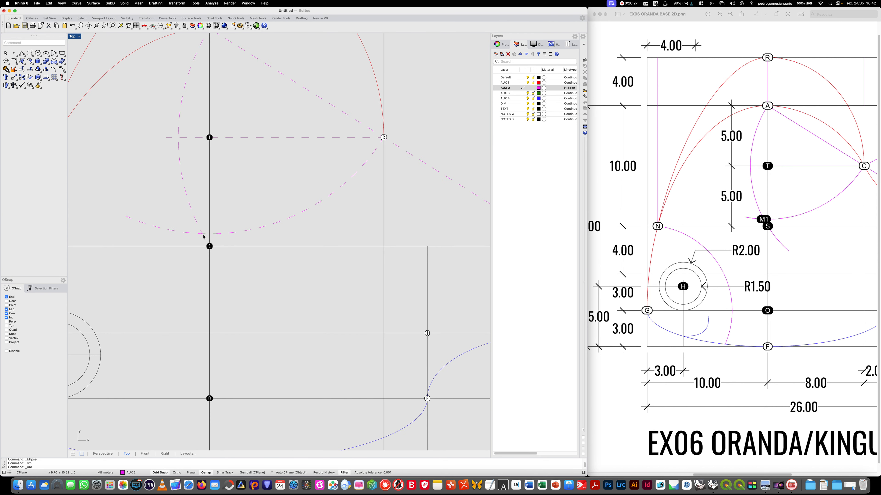
scroll(203, 237, "down", 2)
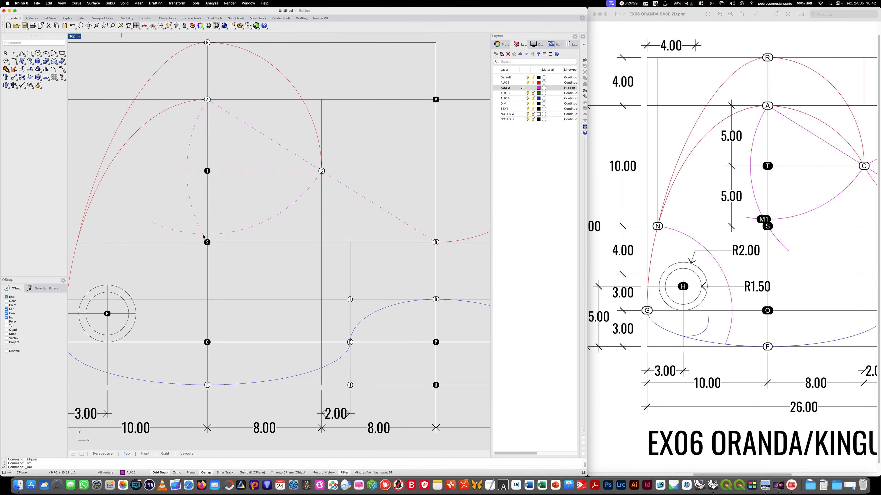
- Draw two crossing arcs, one centred on dot B starting at dot C, the other centred on dot C starting at dot B
key("Return")
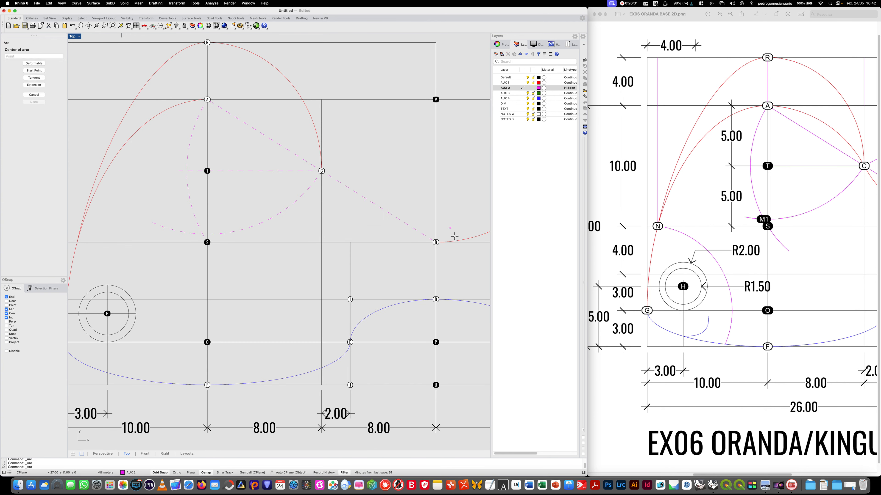
left_click(322, 171)
left_click(470, 158)
key("Return")
left_click(321, 170)
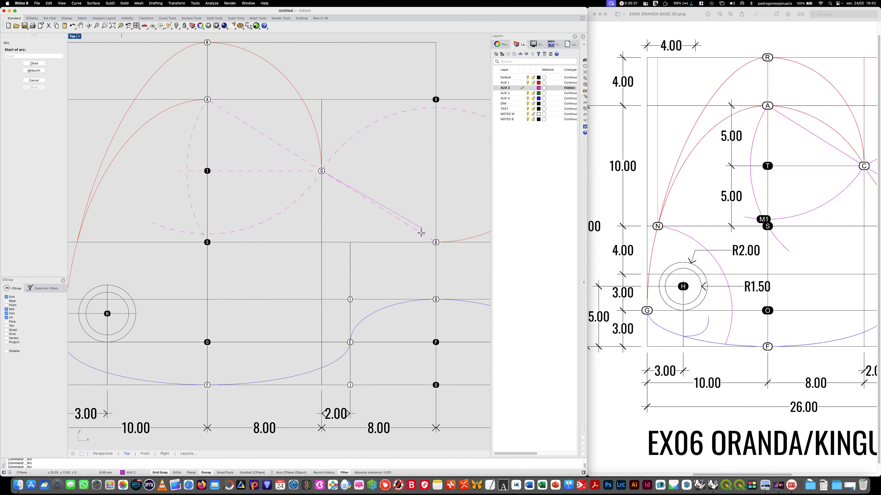
left_click(436, 242)
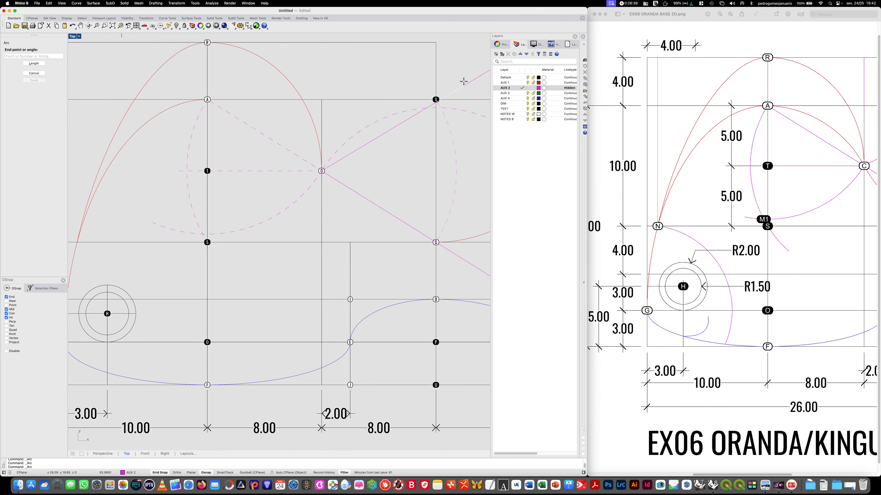
key("Escape")
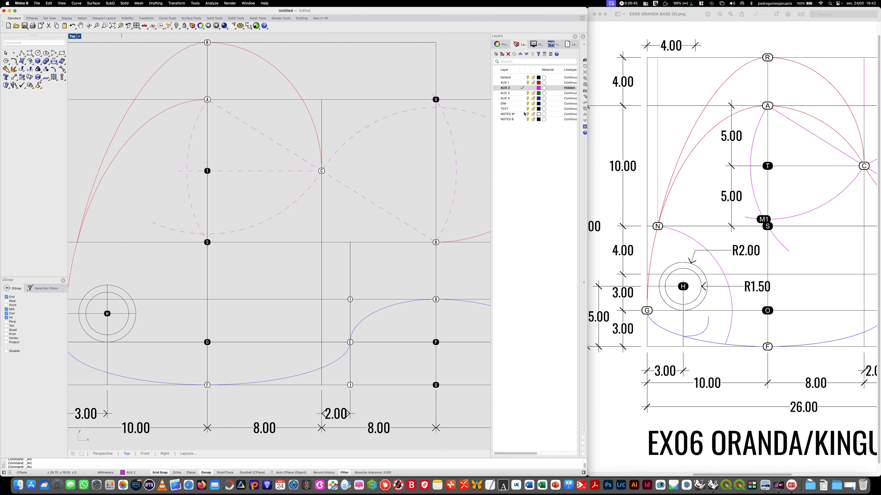
- Place a text dot labelled M1 on the NOTES B layer where the two dashed arcs cross just above dot S
left_click(521, 119)
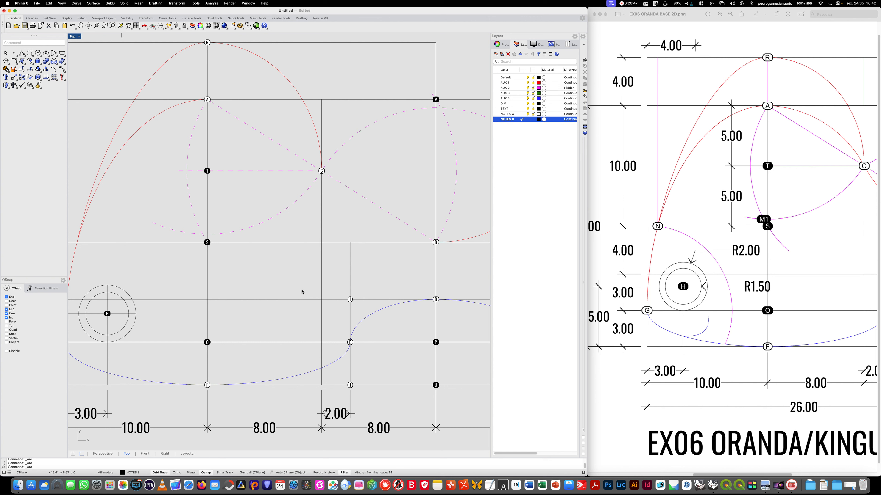
type("DO")
key("Return")
type("T")
key("BackSpace")
type("M1")
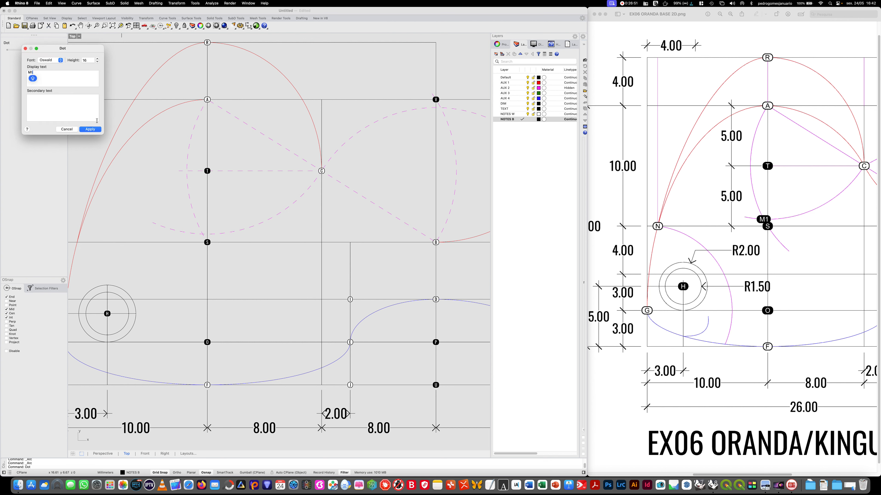
left_click(90, 129)
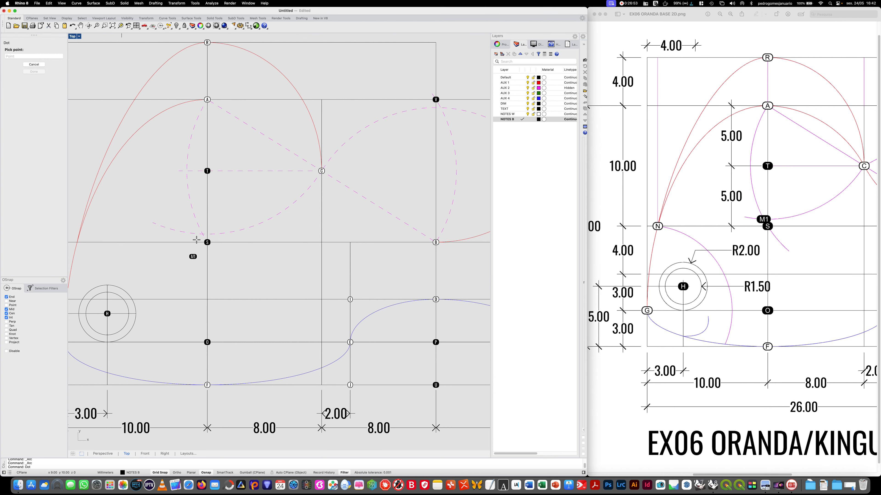
left_click(203, 233)
- Place a text dot labelled M2 at the upper intersection of the dashed arcs centred on dots B and C
key("Return")
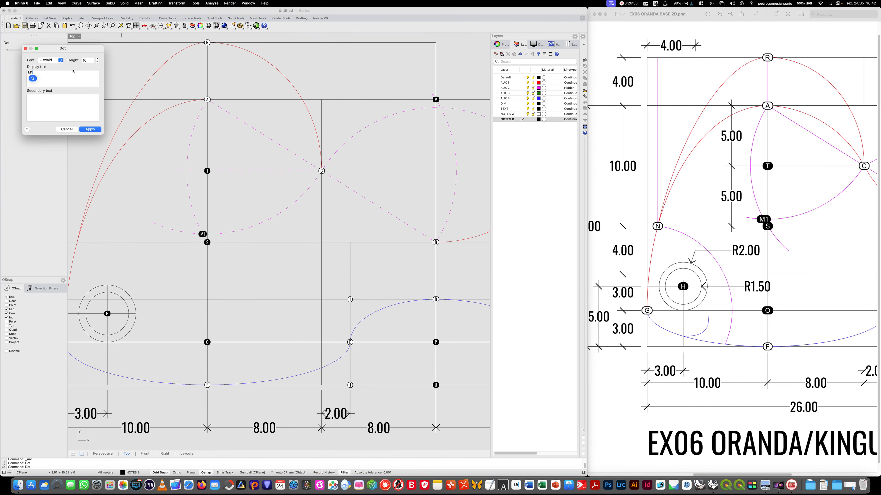
key("BackSpace")
key("Caps_Lock")
left_click(90, 130)
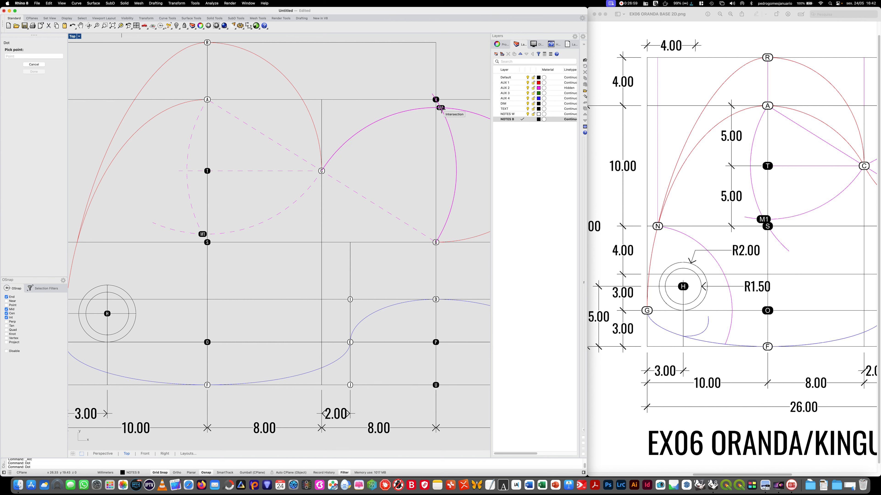
left_click(441, 107)
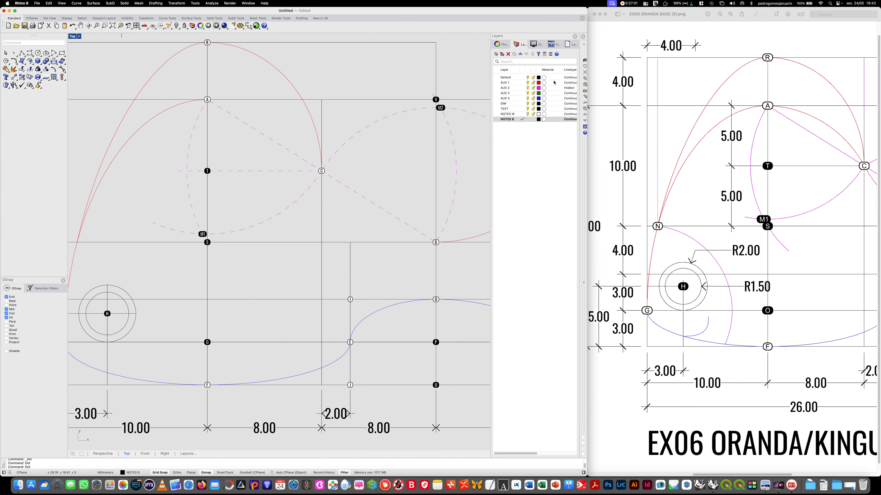
- Draw an arc on the AUX 1 layer centred on M1, starting at dot A and ending at dot C
left_click(521, 82)
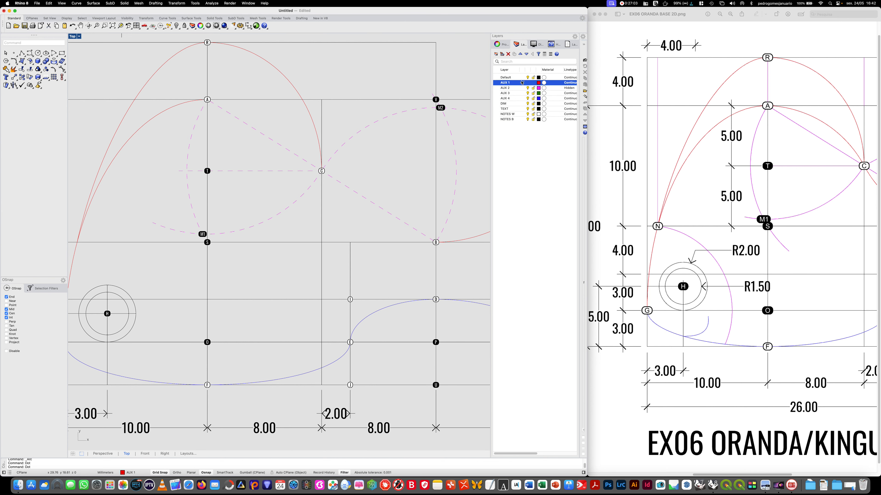
left_click(54, 54)
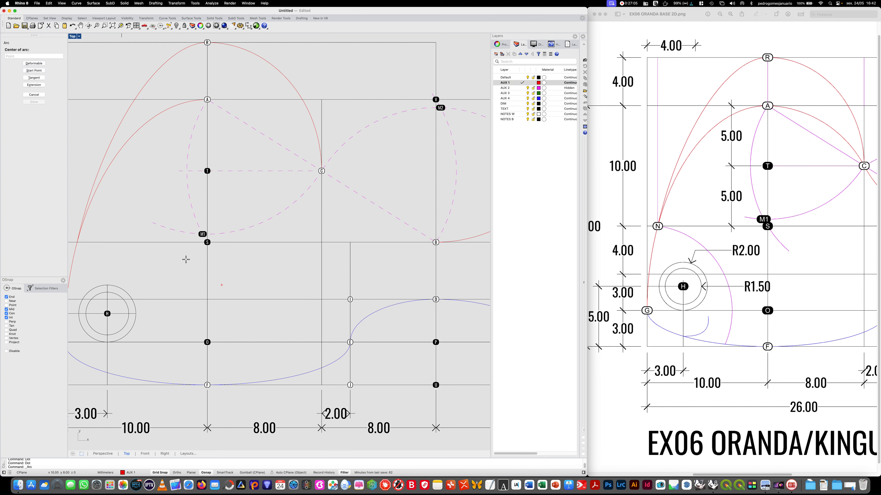
left_click(203, 234)
left_click(207, 100)
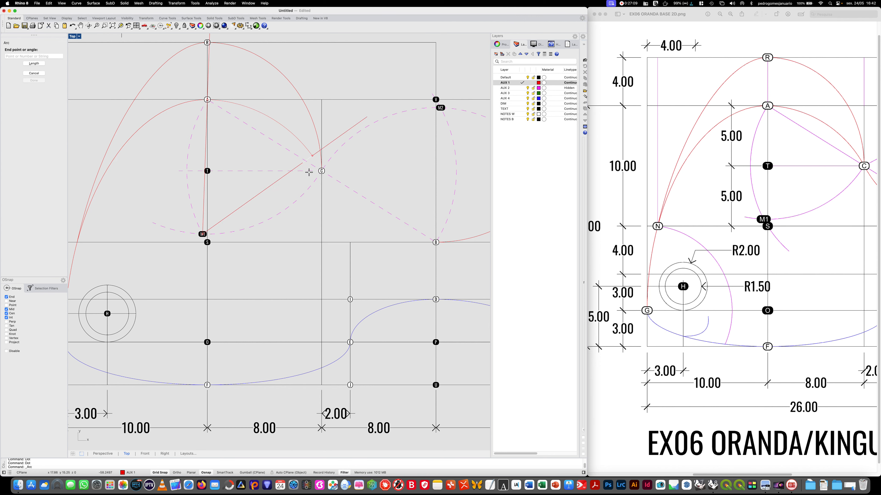
left_click(321, 171)
- Draw an arc centred on M2, starting at dot C and ending at dot B
key("Return")
left_click(439, 108)
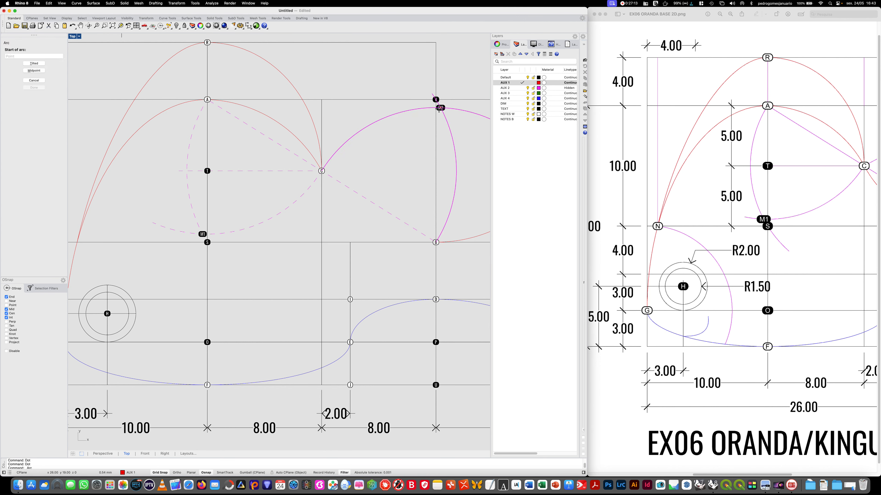
left_click(322, 171)
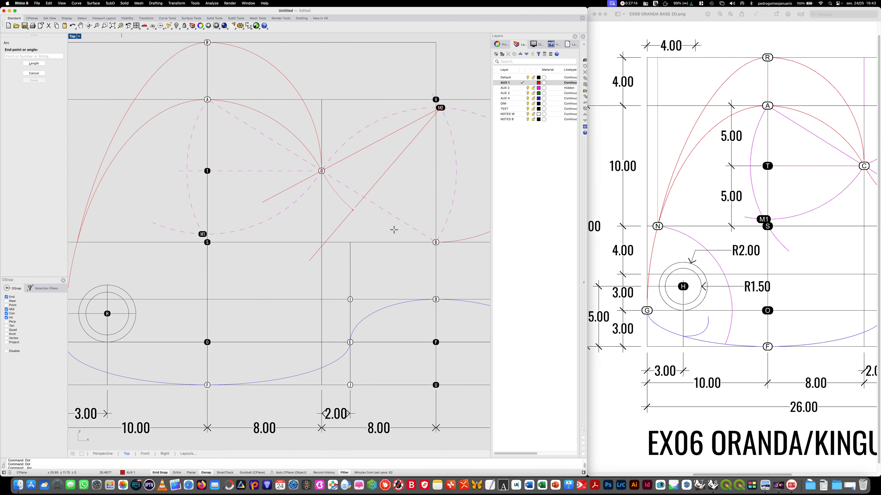
left_click(436, 242)
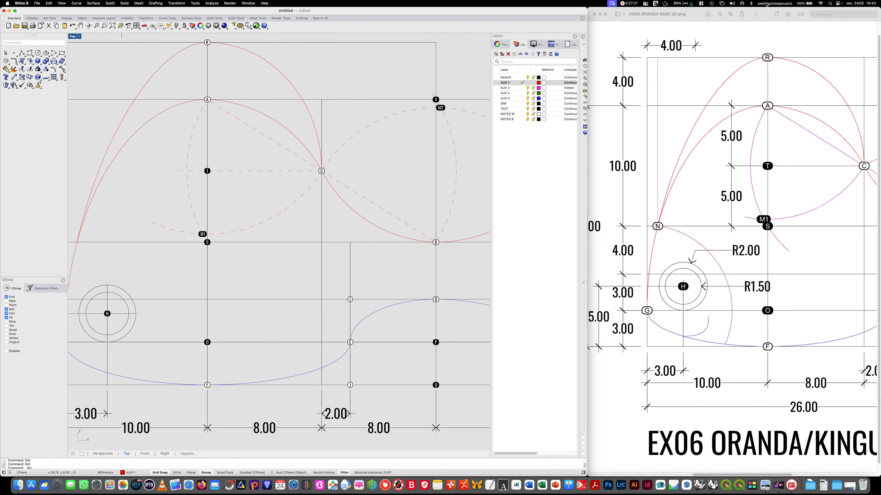
- Draw an interpolated curve from the belly curve directly below dot H, through point 5,1 and ending at point 6,2, following the reference
left_click(720, 14)
left_click(720, 14)
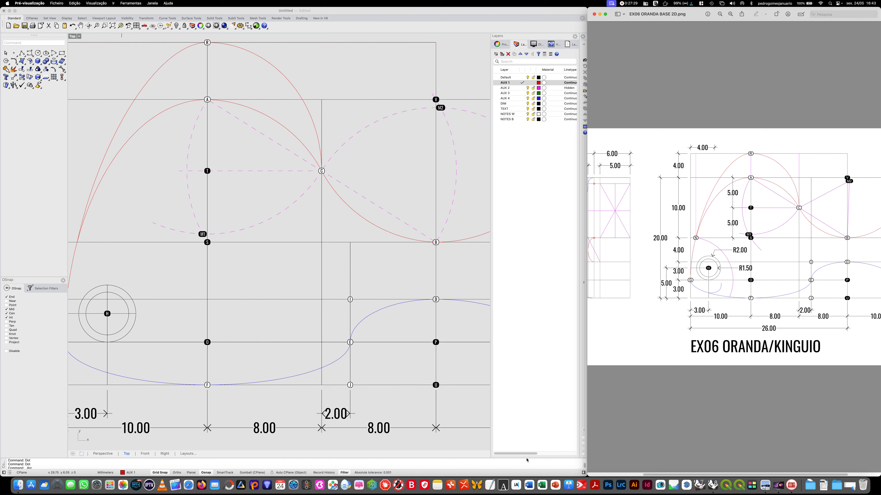
mouse_move(125, 195)
right_mouse_down()
mouse_move(191, 189)
mouse_move(404, 206)
right_mouse_up()
scroll(320, 230, "down", 3)
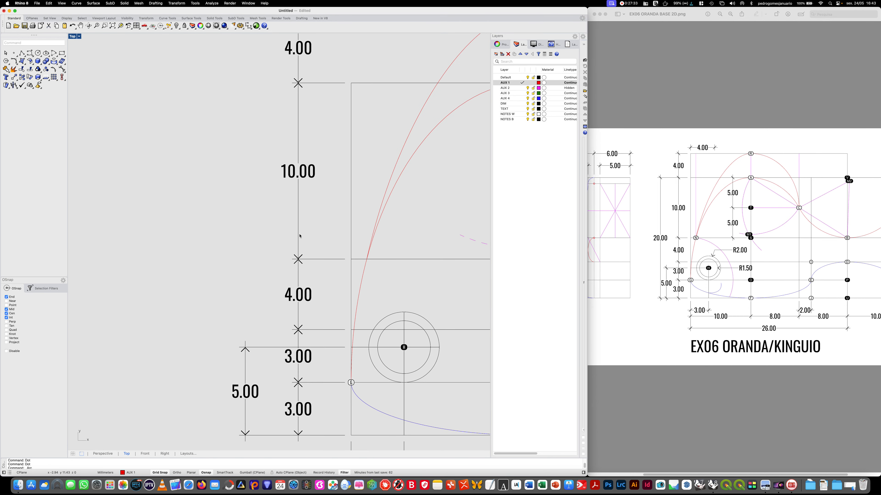
mouse_move(179, 268)
right_mouse_down()
mouse_move(230, 271)
mouse_move(103, 274)
right_mouse_up()
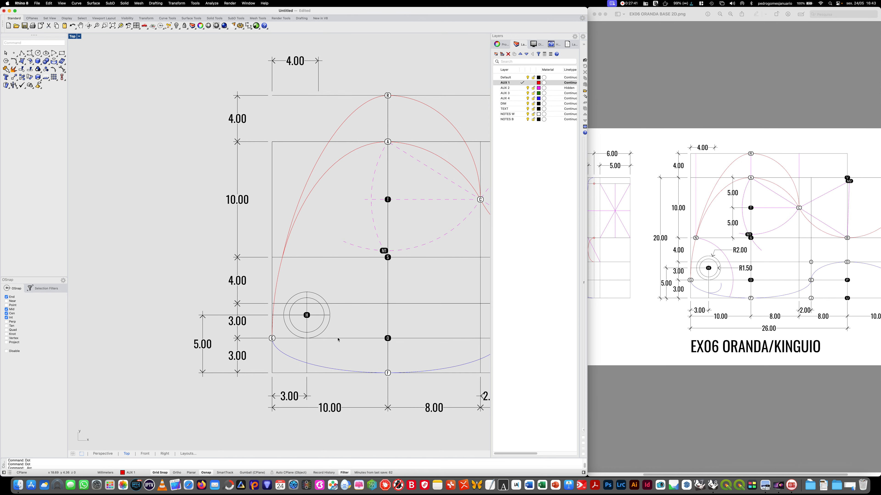
scroll(318, 368, "up", 2)
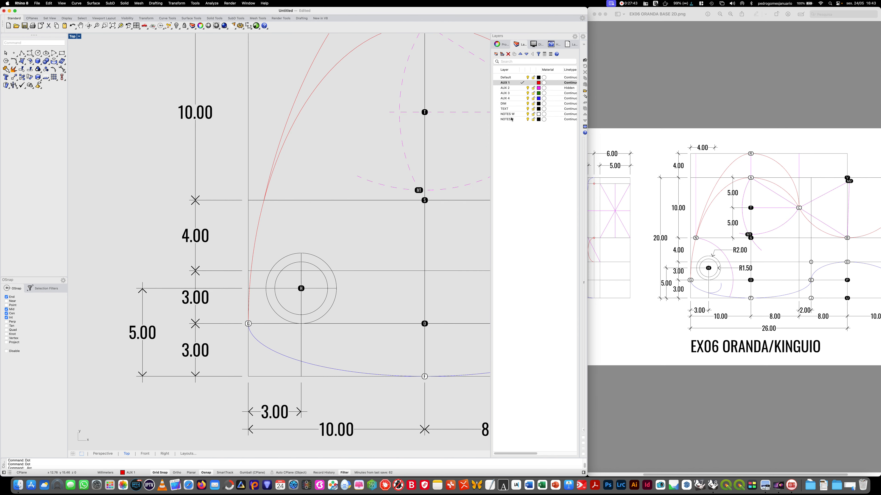
left_click(516, 99)
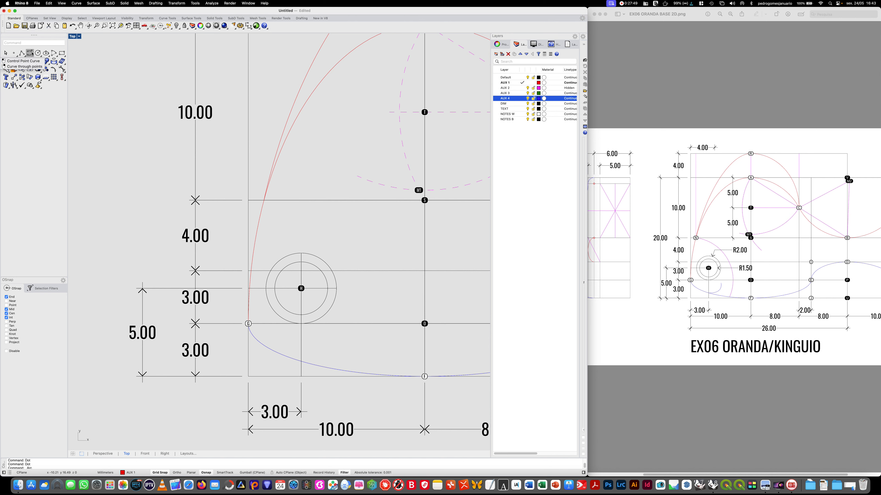
left_click(77, 3)
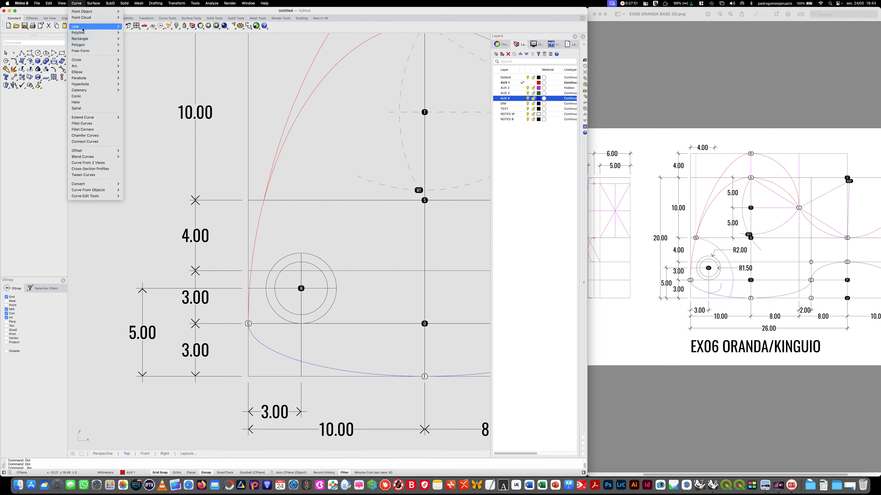
mouse_move(97, 50)
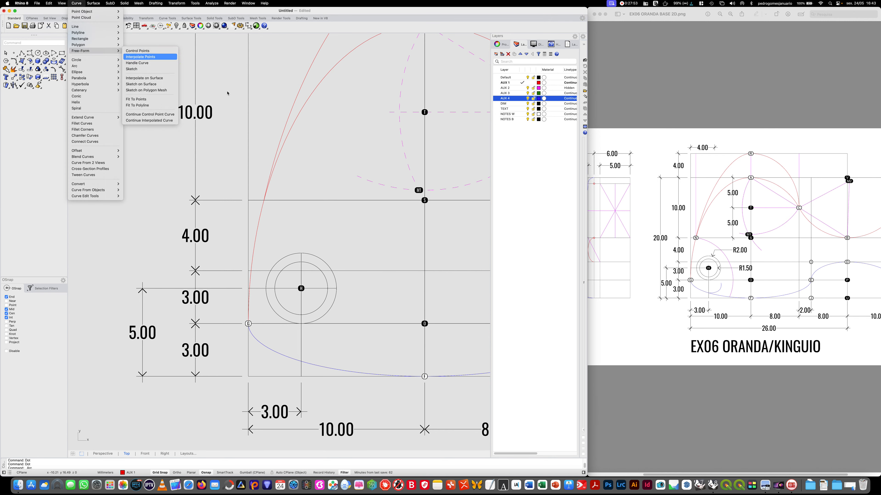
left_click(138, 51)
left_click(76, 3)
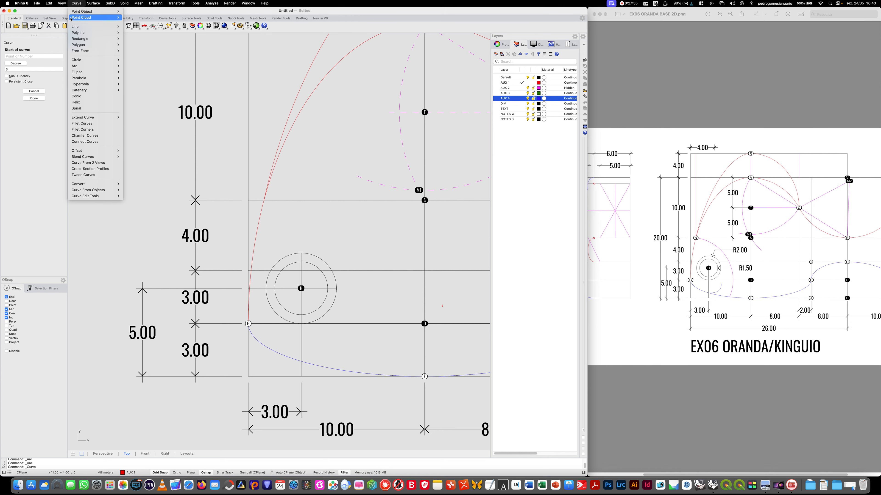
mouse_move(97, 50)
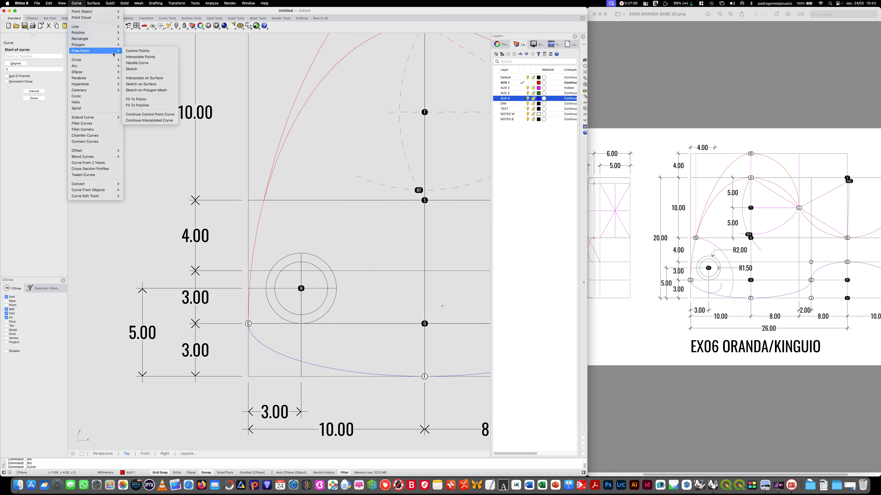
left_click(164, 59)
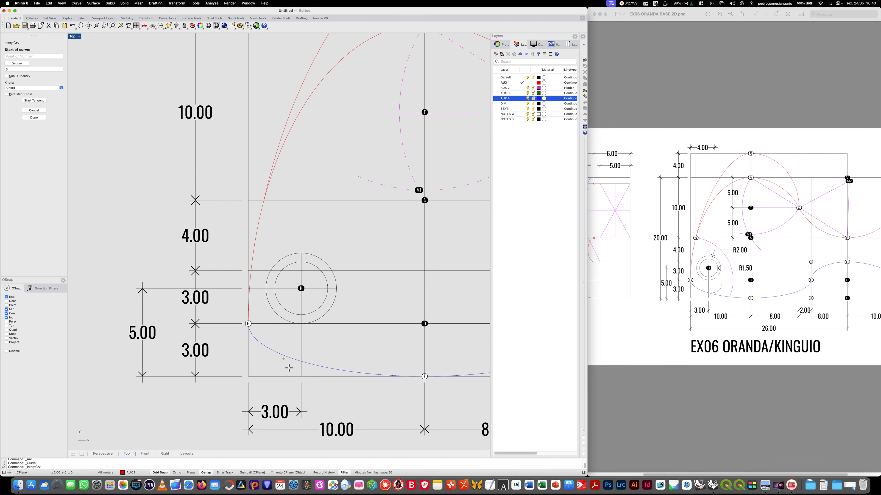
left_click(303, 363)
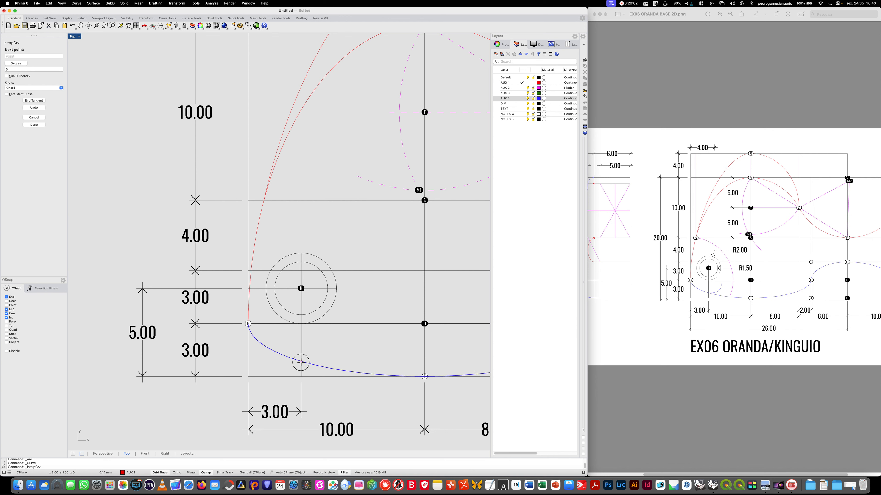
left_click(329, 362)
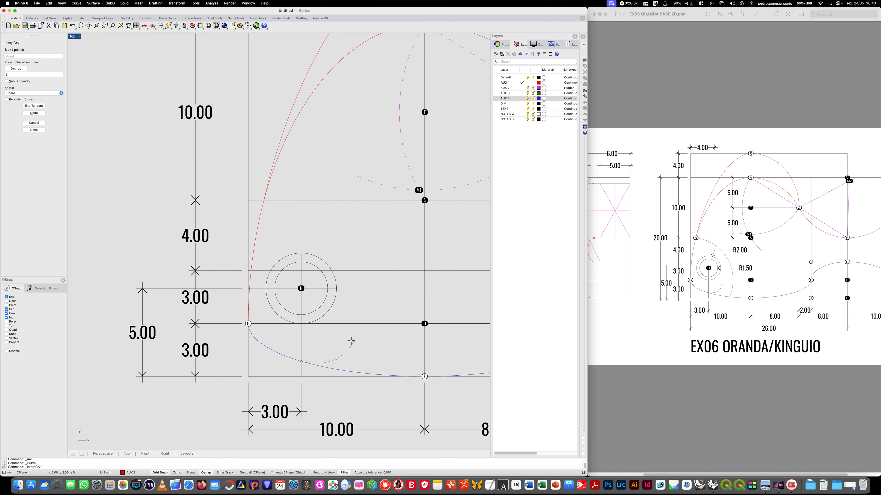
left_click(351, 344)
key("Return")
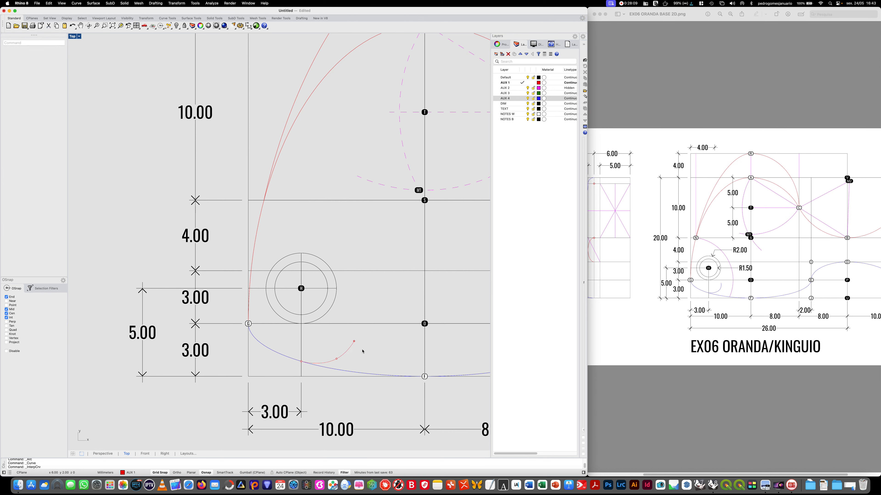
- Move the small curve below the eye to the AUX 4 layer and deselect it
left_click(344, 352)
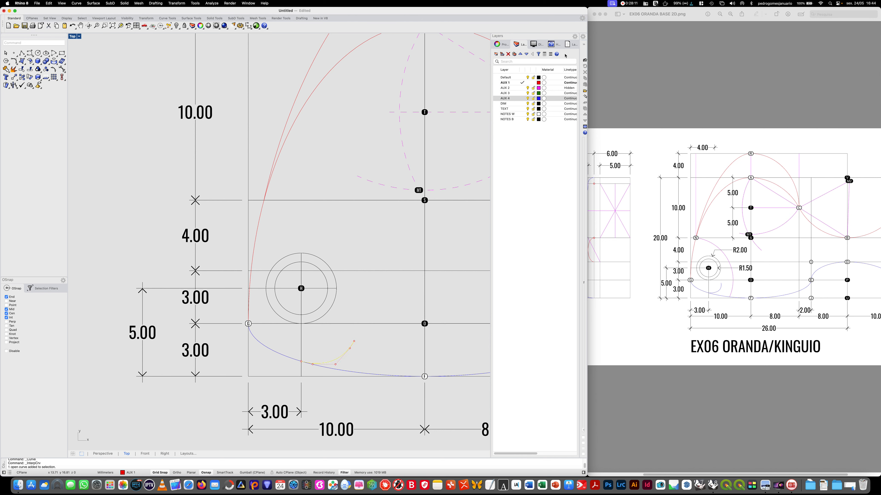
left_click(504, 46)
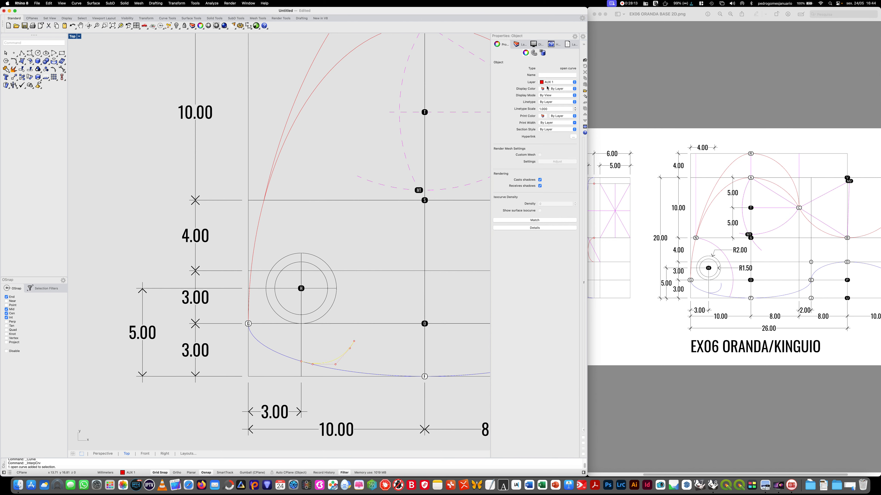
left_click(556, 83)
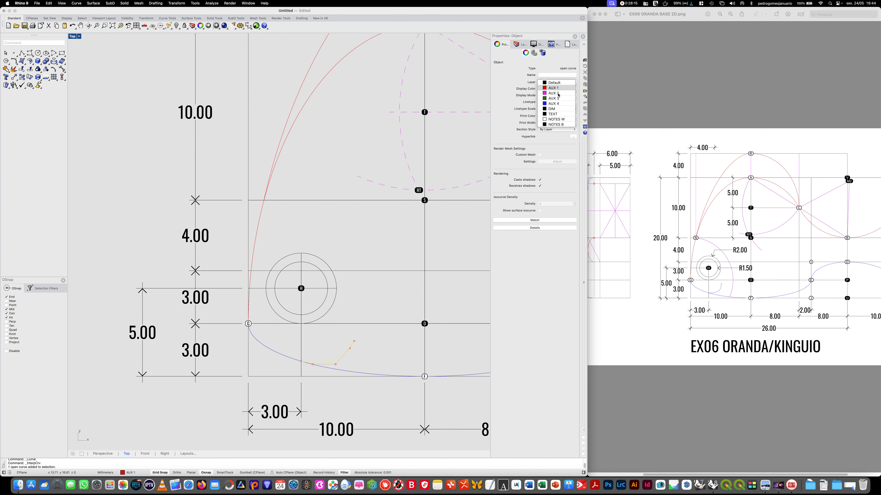
left_click(556, 104)
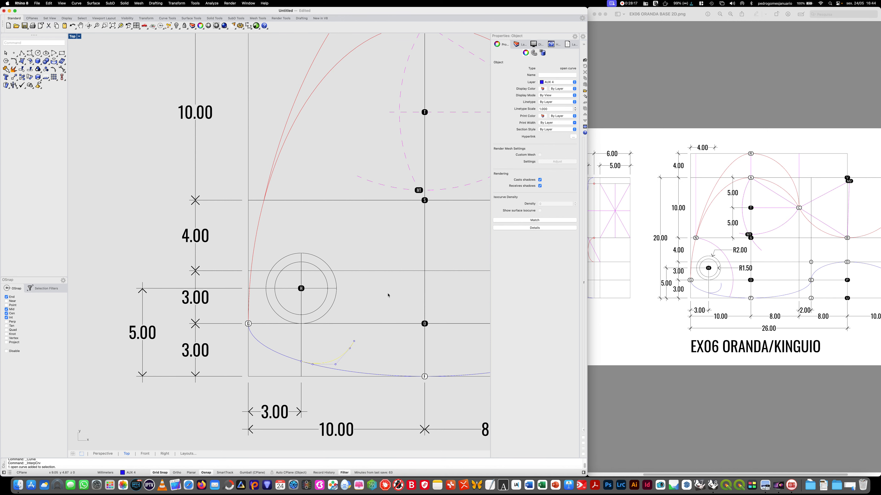
left_click(388, 311)
- Make Default the current layer for a new polyline and enlarge the second view in the EX06 ORANDA BASE 2D.png reference
scroll(157, 222, "down", 5)
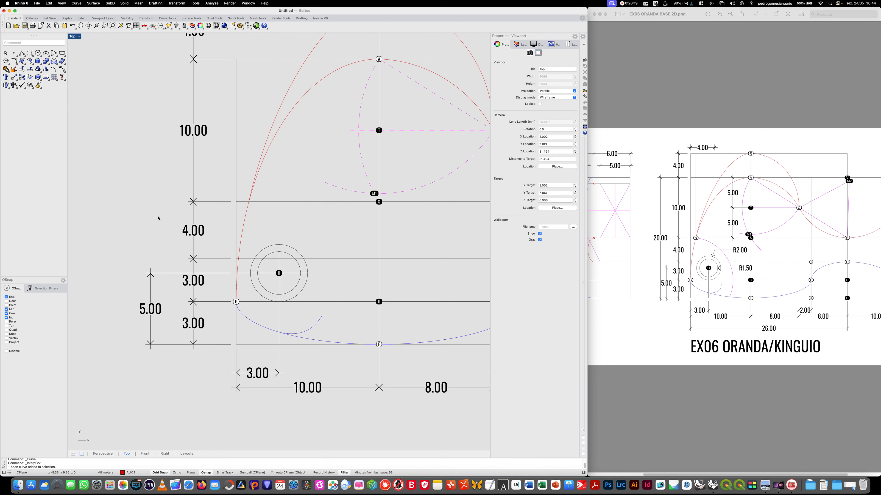
mouse_move(157, 228)
right_mouse_down()
mouse_move(226, 244)
mouse_move(297, 278)
right_mouse_up()
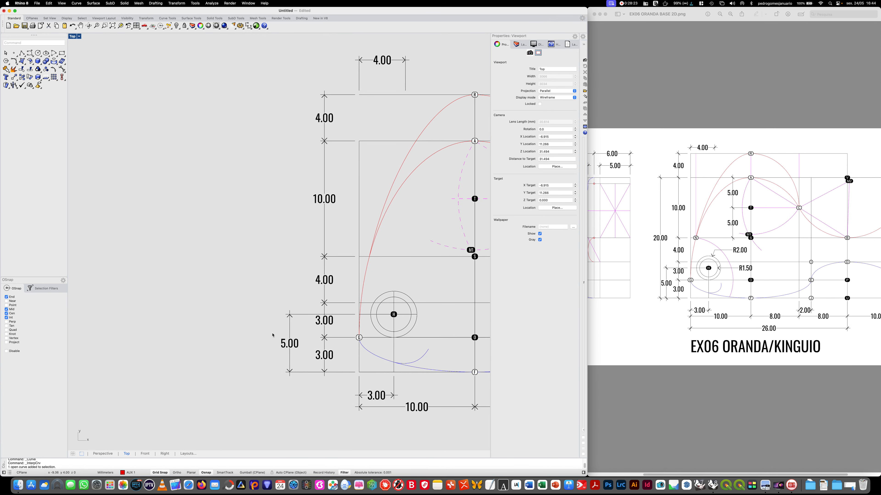
left_click(22, 54)
left_click(518, 44)
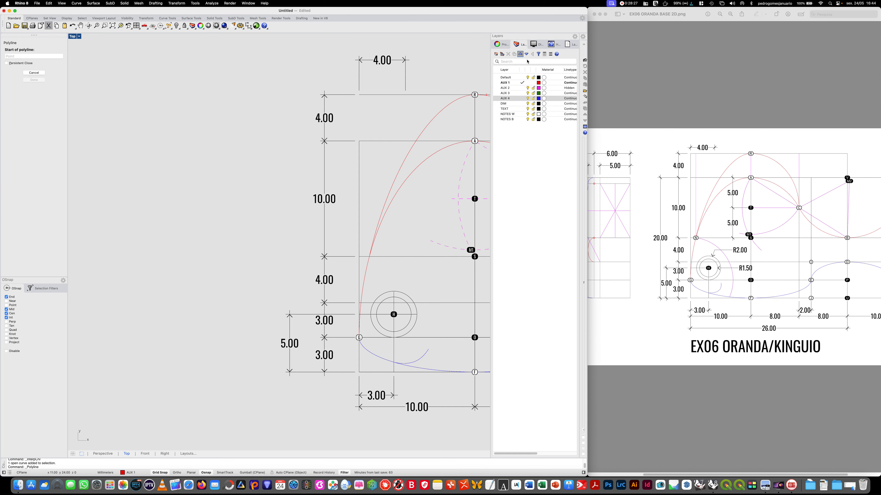
double_click(506, 77)
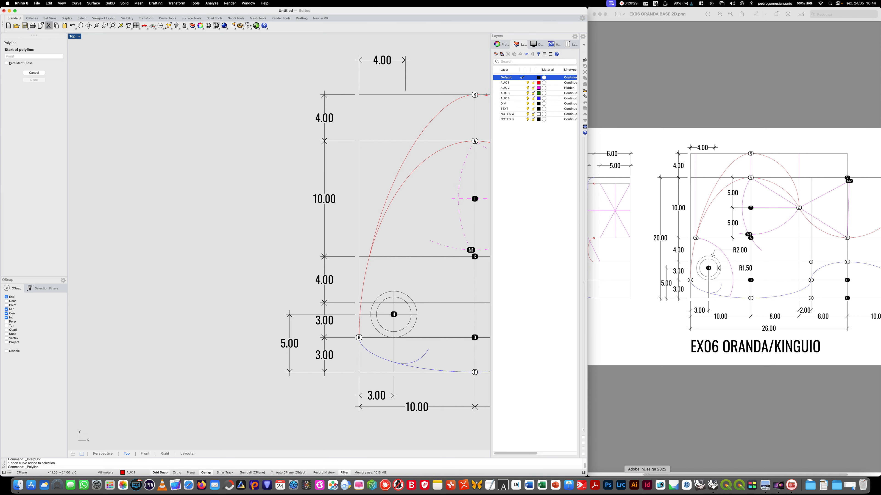
left_click(606, 467)
scroll(606, 468, "left", 5)
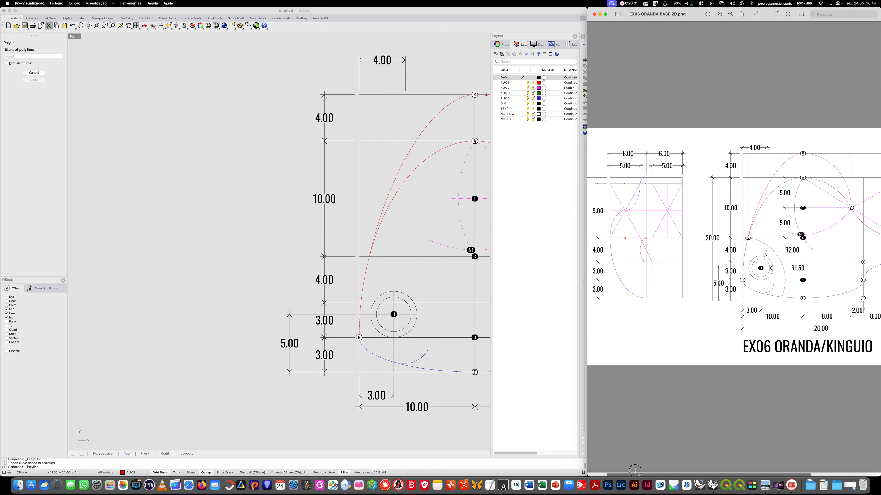
left_click(730, 14)
left_click(730, 14)
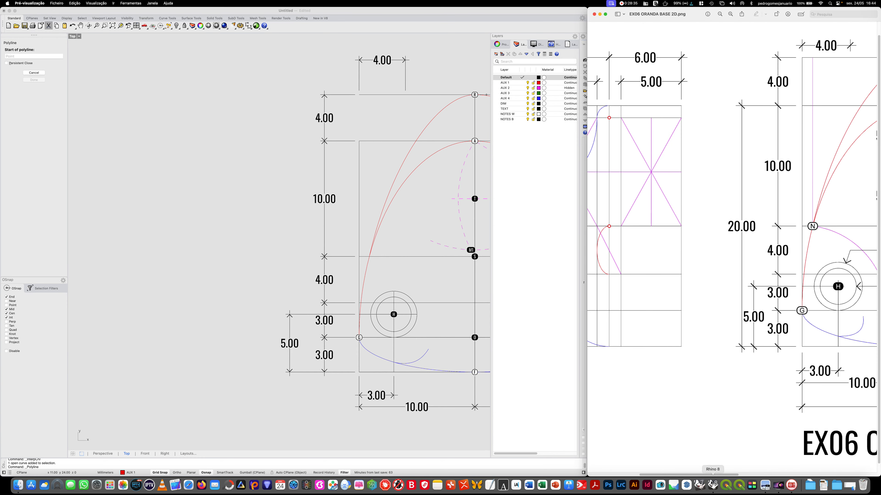
mouse_move(730, 475)
left_mouse_down()
mouse_move(712, 476)
mouse_move(724, 477)
left_mouse_up()
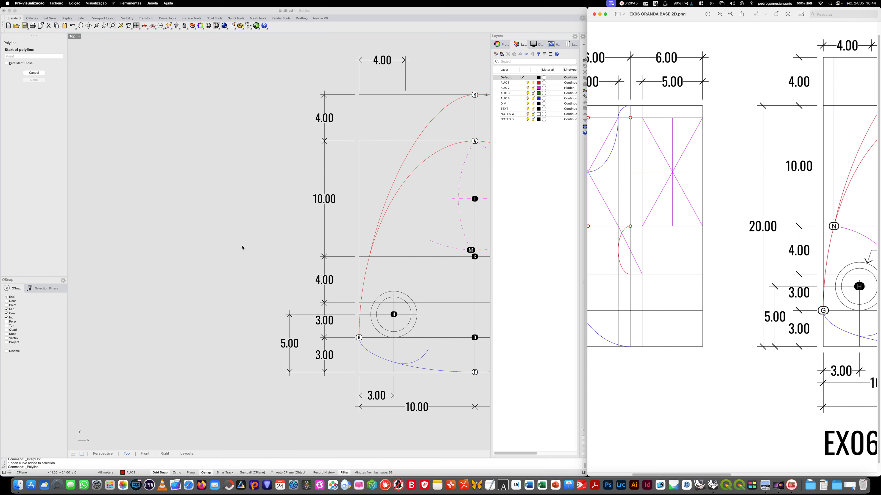
- Draw a horizontal baseline about 16 mm long in the empty space beside the fish's head, level with dot F
left_click(235, 237)
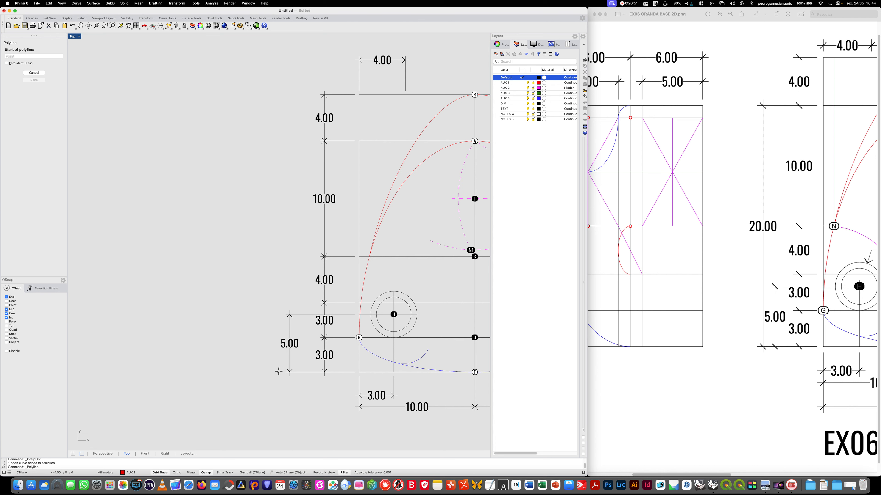
left_click(268, 372)
left_click(92, 371)
right_click(92, 371)
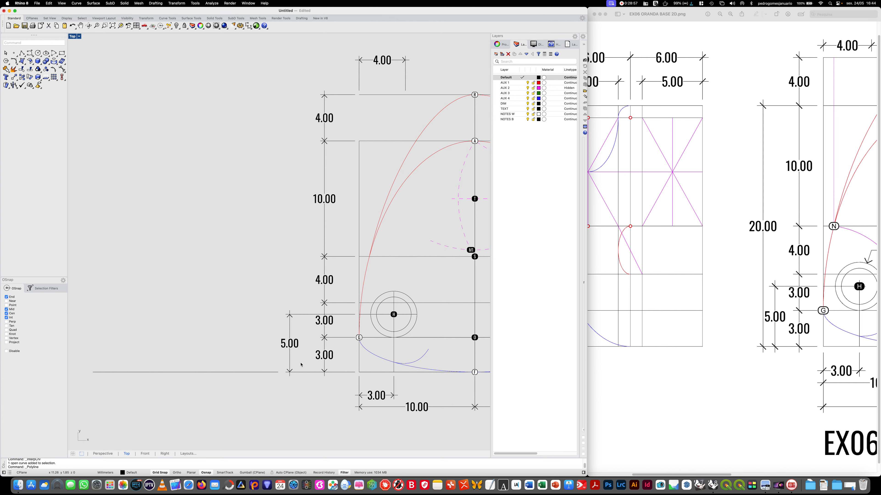
- Draw a vertical centre line about 26 mm long from the new baseline, extending above the top of the fish's outer red curve
right_click(162, 385)
left_click(162, 372)
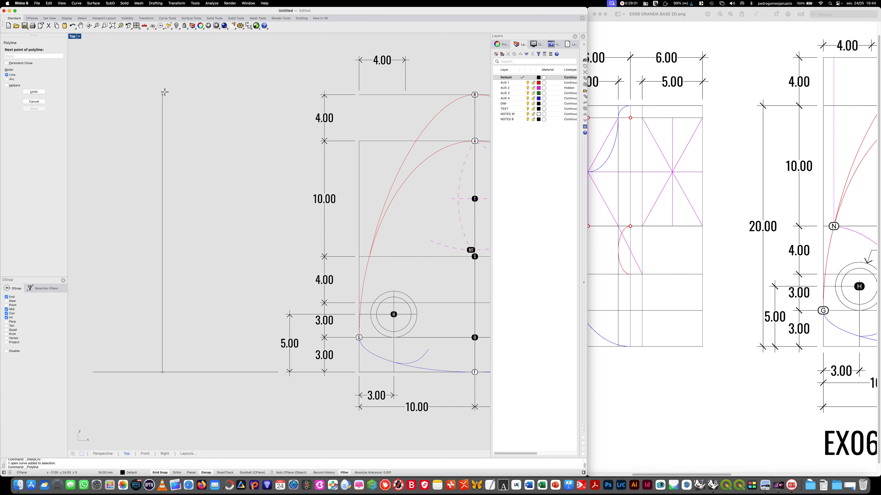
left_click(167, 72)
key("Return")
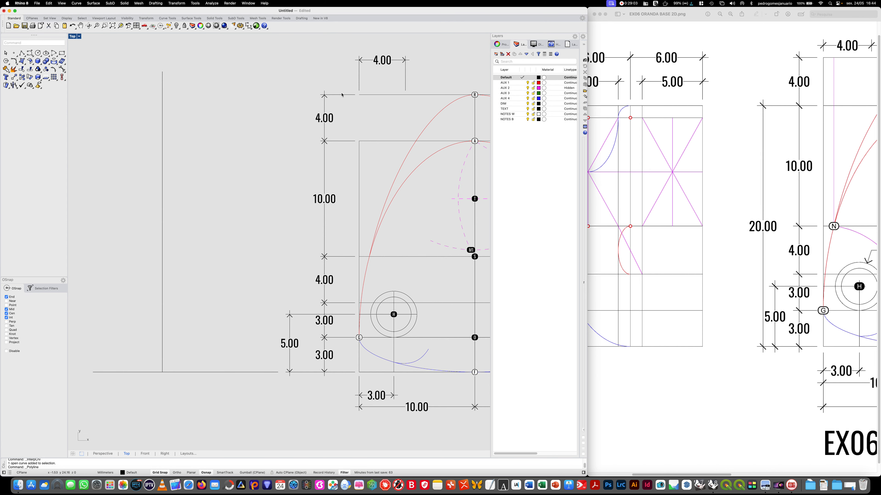
- Draw a horizontal line across the vertical centre line, level with the top of the fish's outer red curve
right_click(327, 98)
left_click(319, 95)
left_click(81, 95)
key("Return")
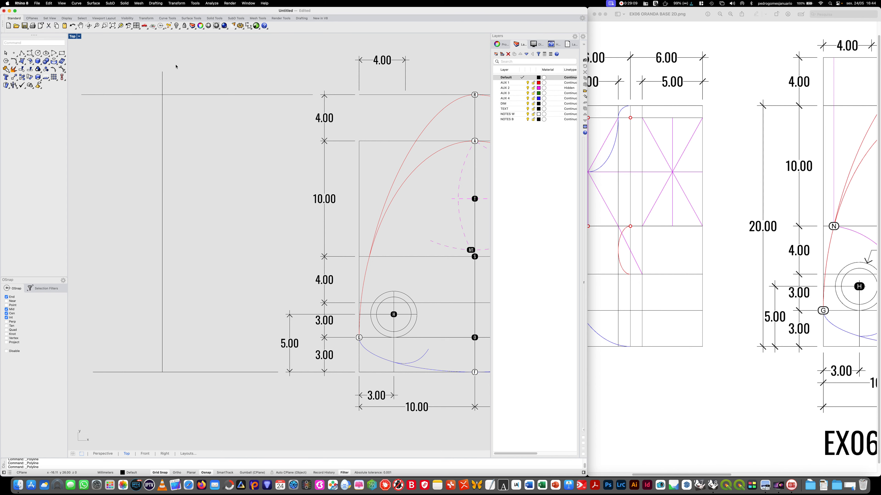
- Trim the end of the vertical centre line that extends above the top horizontal line
type("TR")
key("Return")
left_click_drag(191, 112, 140, 84)
left_click(162, 82)
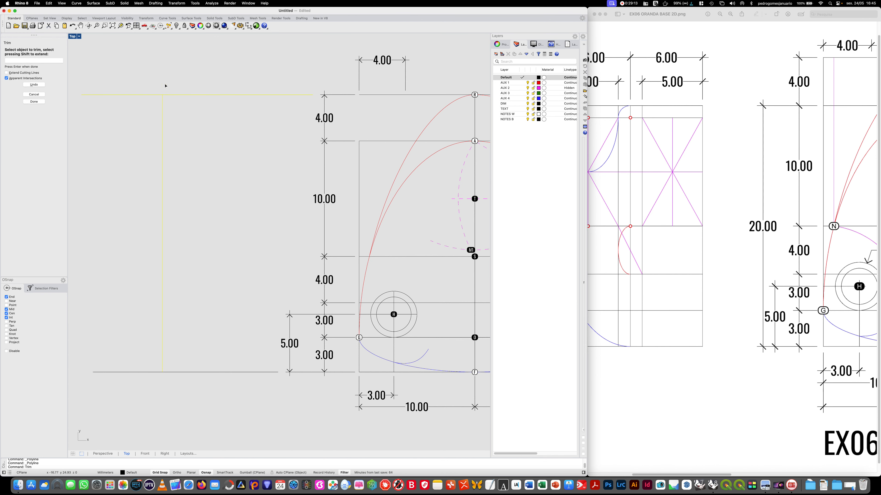
key("Return")
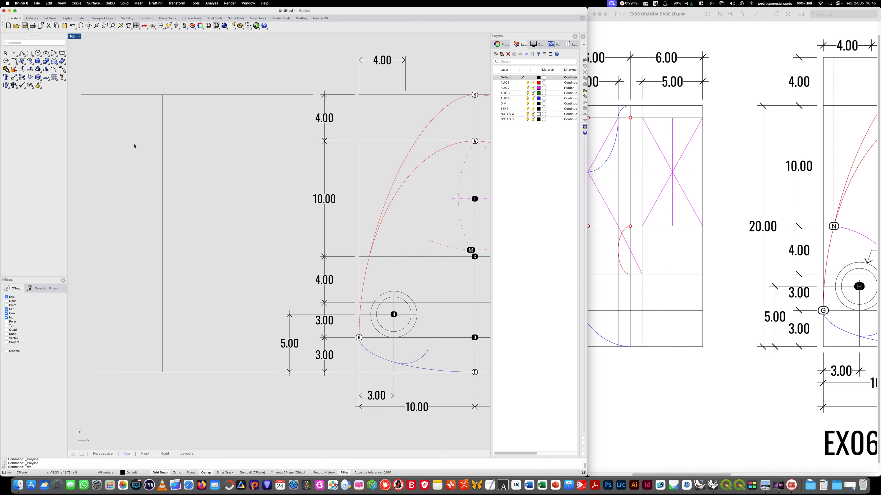
- Offset the vertical centre line of the second view by 1 mm to each side
type("ffset")
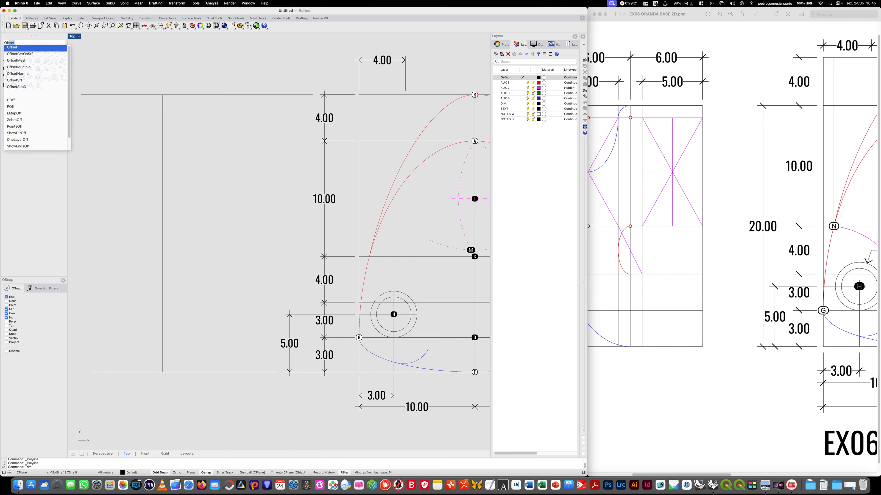
key("Return")
left_click_drag(20, 70, 1, 67)
type("1")
key("Return")
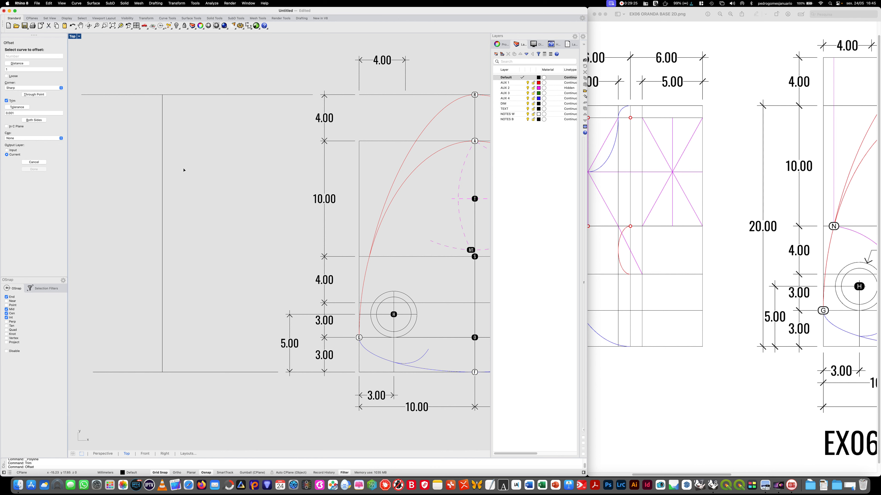
left_click(162, 153)
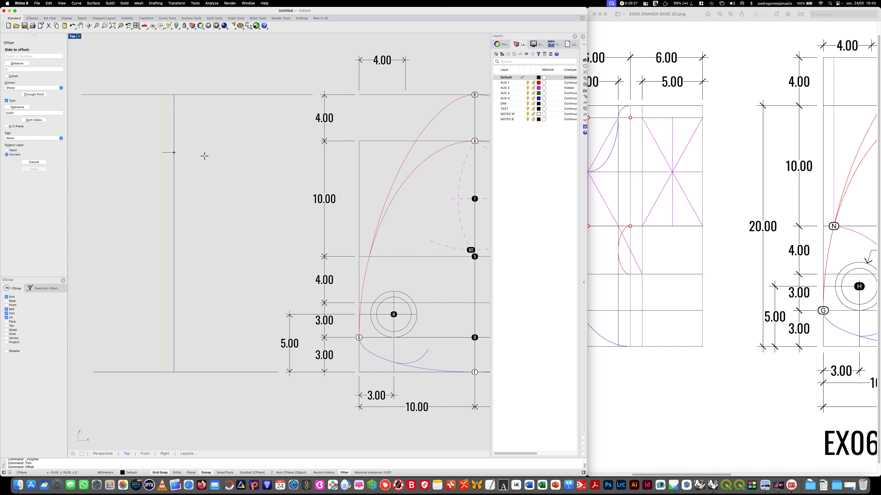
left_click(211, 157)
key("Return")
left_click(163, 158)
left_click(106, 152)
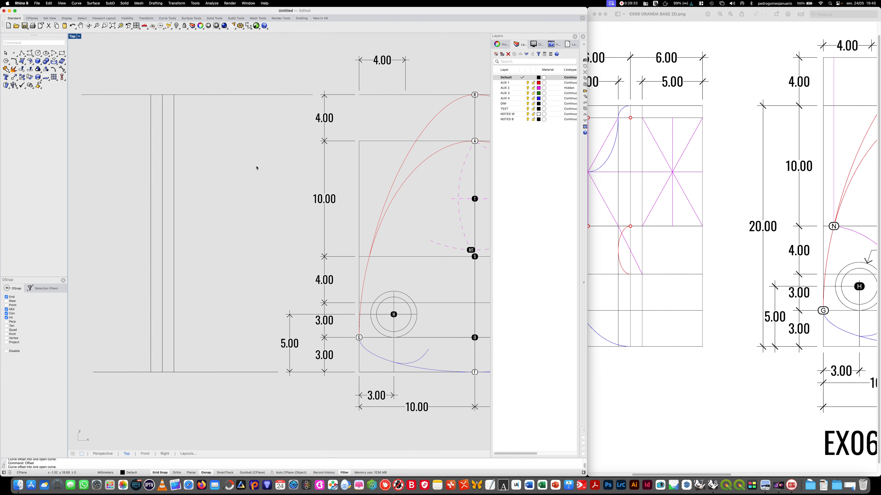
- Offset the two outer vertical lines of the second view outward by 5 mm
key("Return")
left_click(8, 70)
type("5")
key("Return")
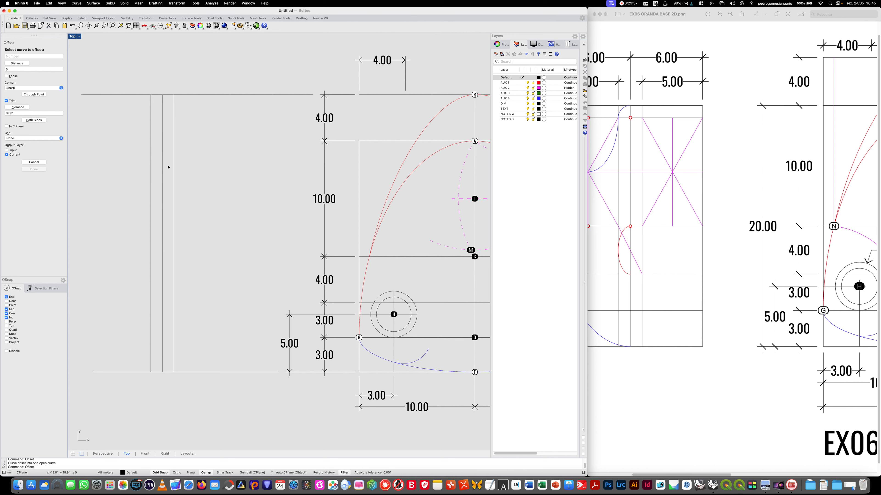
left_click(175, 155)
left_click(248, 160)
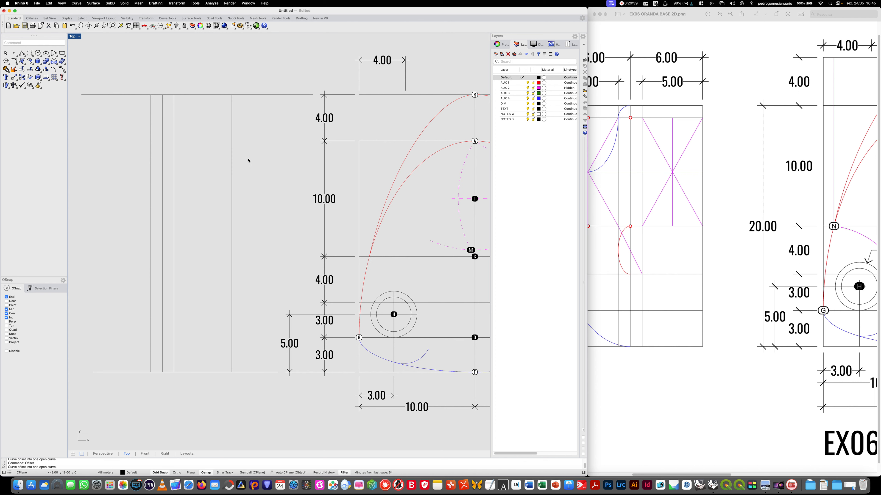
key("Return")
left_click(152, 170)
left_click(112, 163)
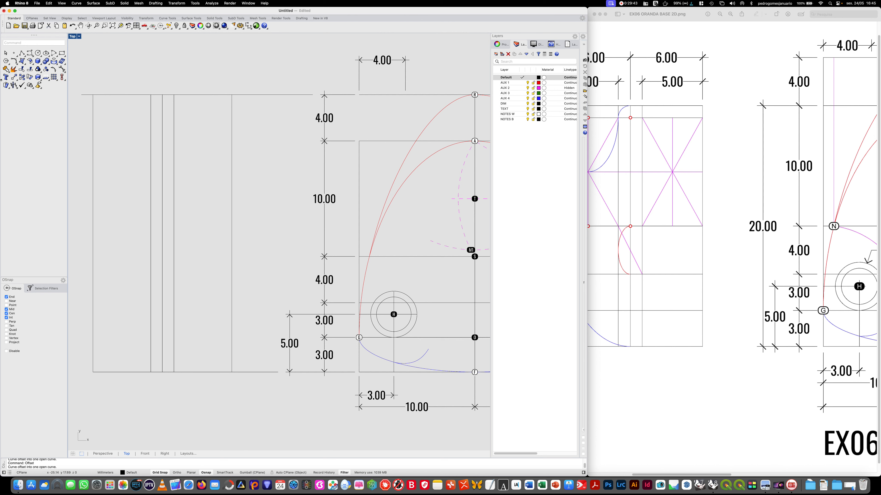
- Place a dot labelled N on the NOTES W layer, where the outer red curve meets the horizontal line between the 4.00 and 3.00 dimensions
left_click(22, 53)
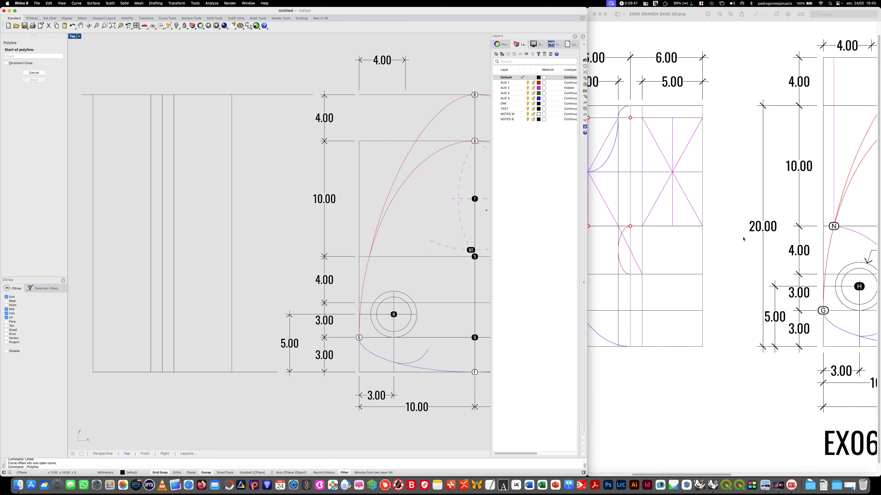
key("Escape")
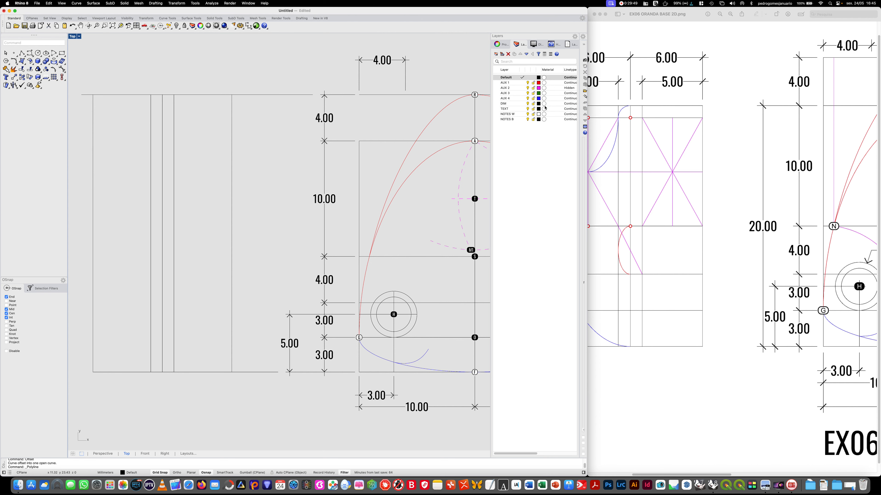
left_click(518, 115)
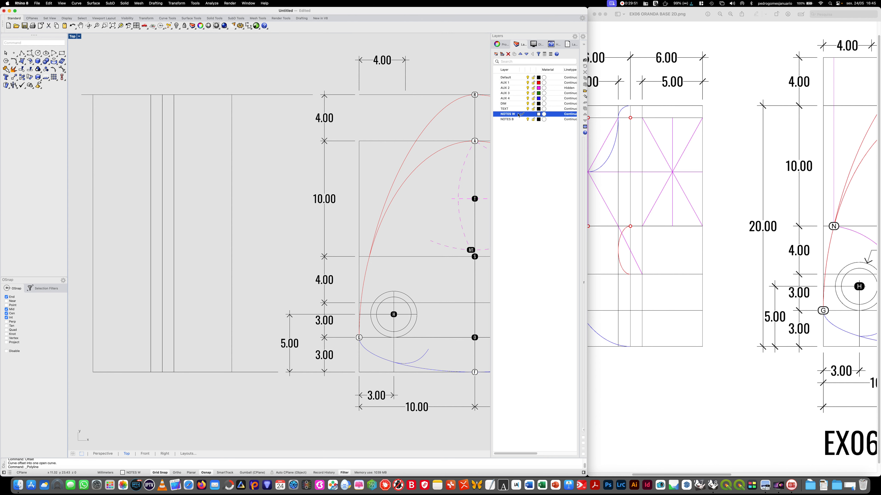
type("dot")
key("Return")
type("M2")
key("BackSpace")
key("BackSpace")
key("Caps_Lock")
left_click(97, 131)
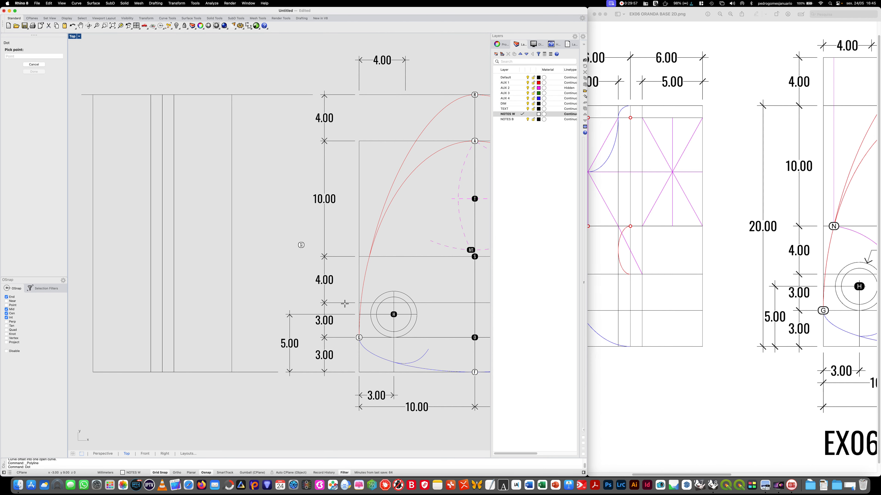
left_click(360, 302)
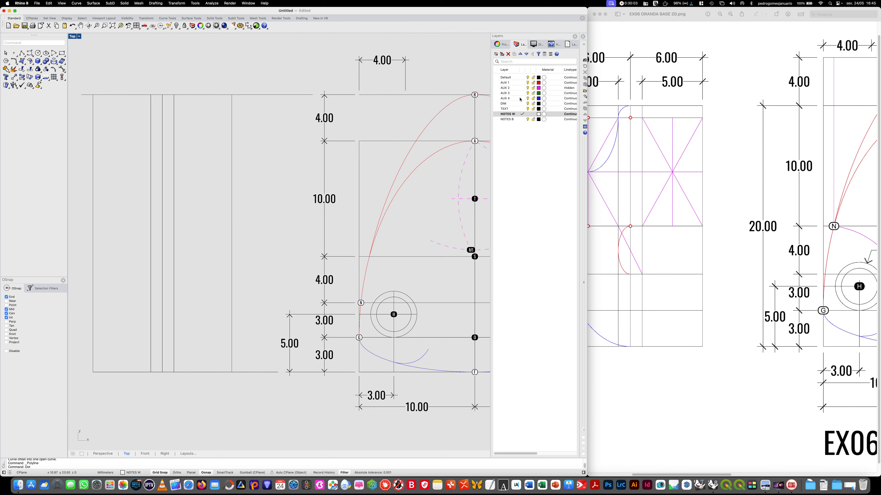
- Draw horizontal lines on the Default layer across the second view's vertical lines at the levels of dots N and G
left_click(522, 75)
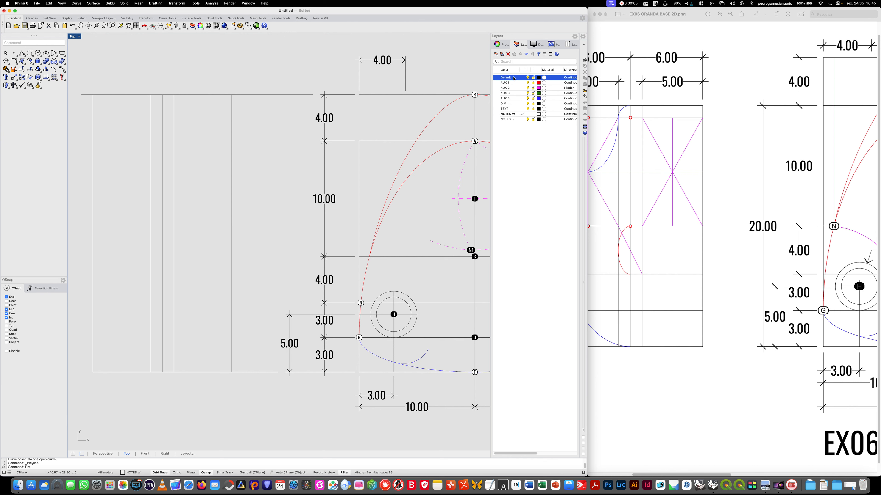
left_click(22, 53)
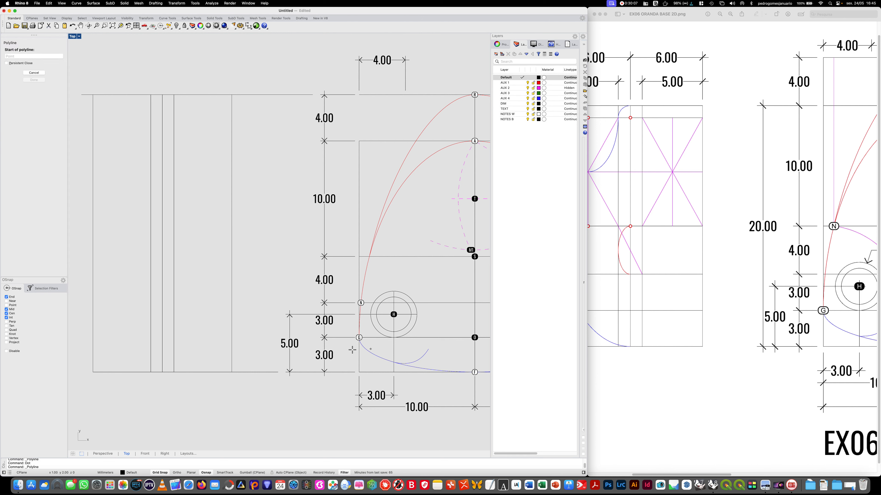
left_click(319, 303)
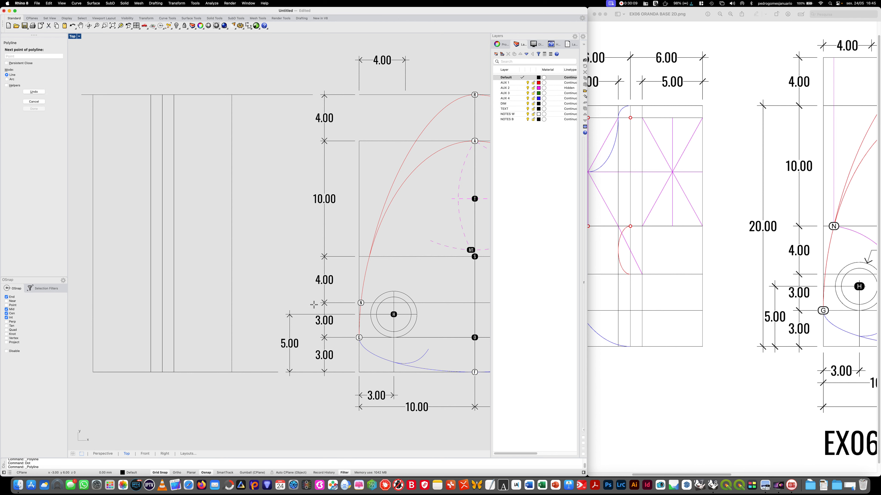
left_click(77, 300)
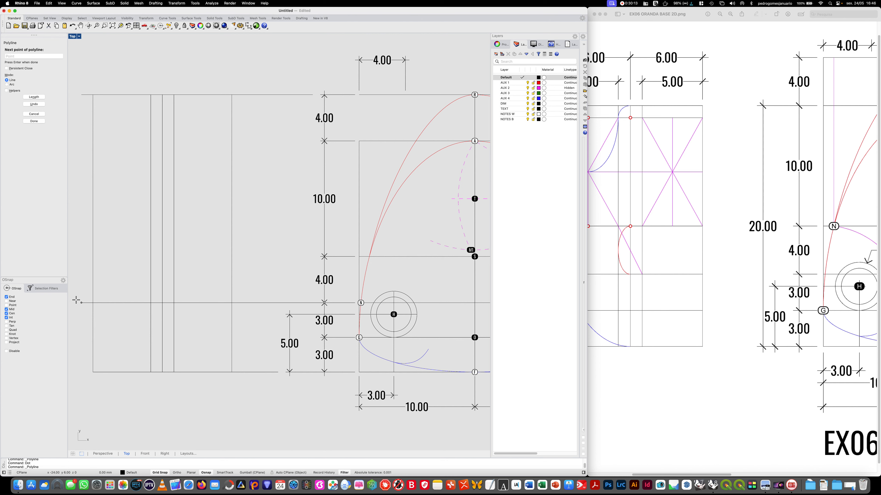
key("Return")
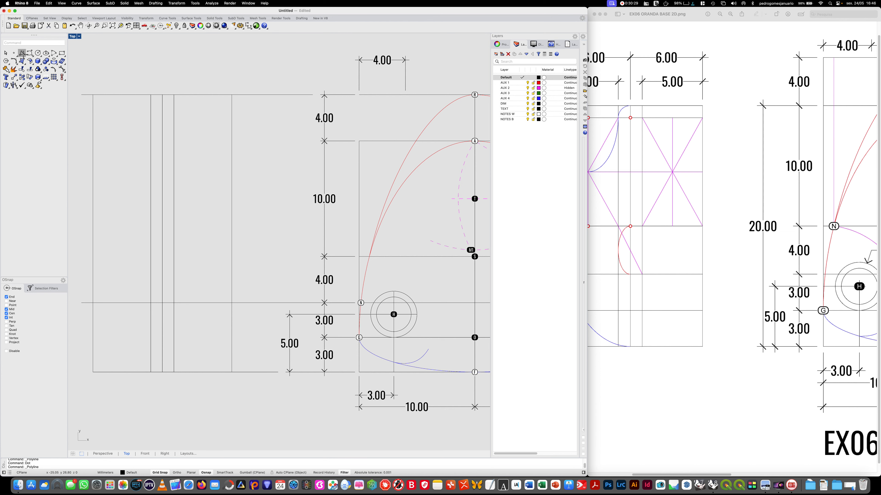
left_click(22, 53)
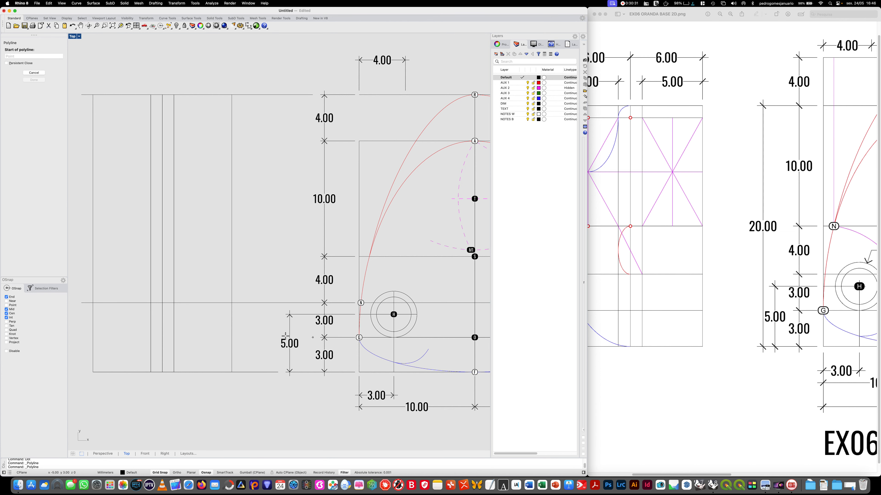
left_click(275, 337)
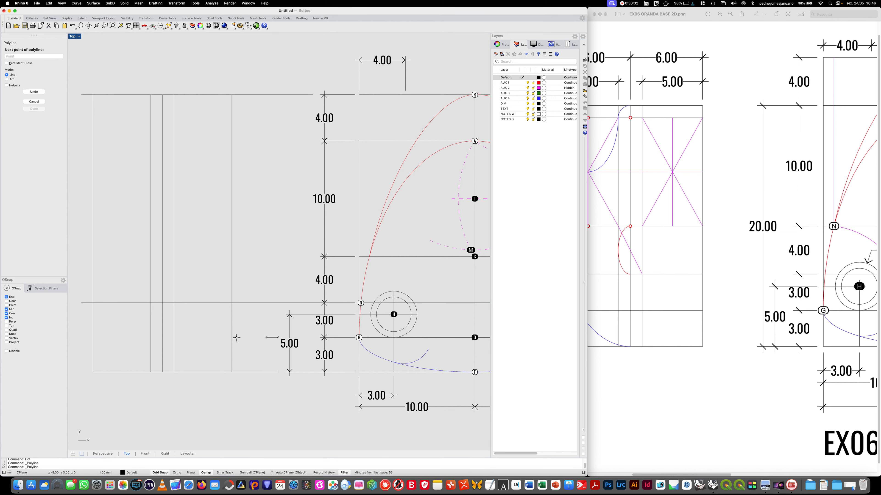
left_click(79, 338)
key("Return")
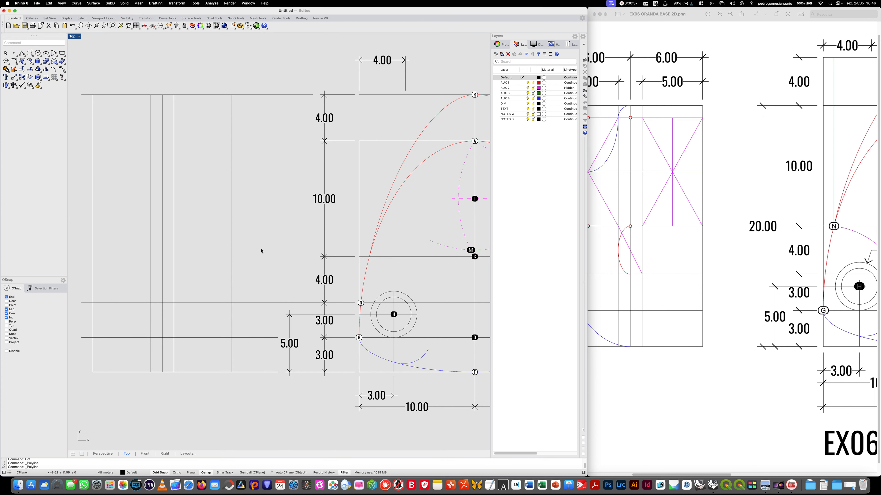
- Draw two horizontal lines across the second view, one level with dot S and one about 1 mm below the top line
key("Return")
left_click(290, 256)
left_click(72, 257)
key("Return")
key("Return")
left_click(241, 107)
left_click(81, 106)
key("Return")
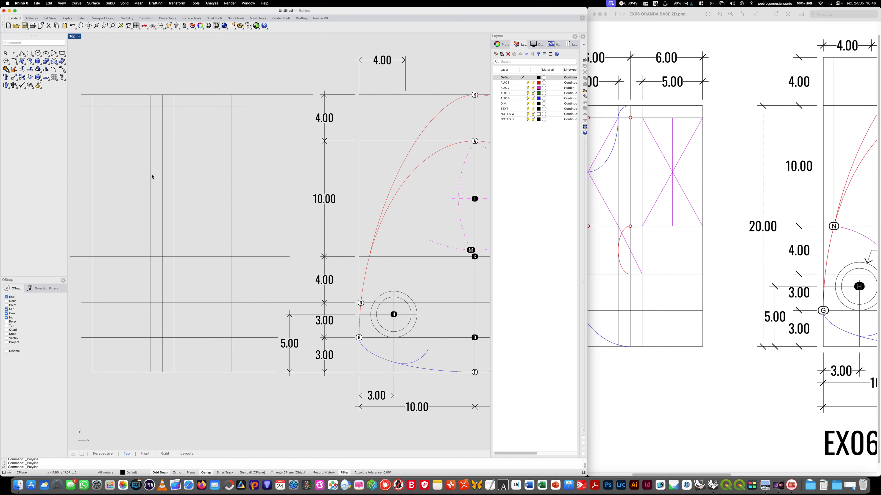
- Make DIM the current layer and add an aligned dimension above the second view between its two rightmost vertical lines
right_click_drag(193, 193, 208, 194)
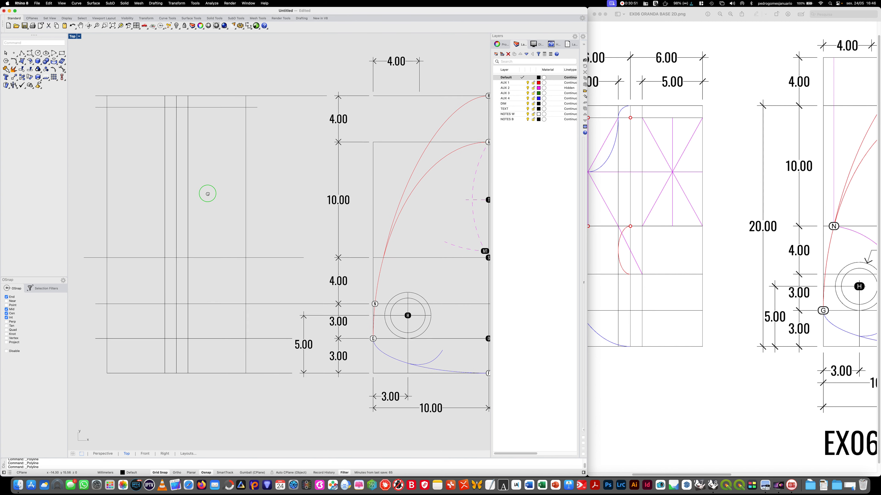
double_click(504, 103)
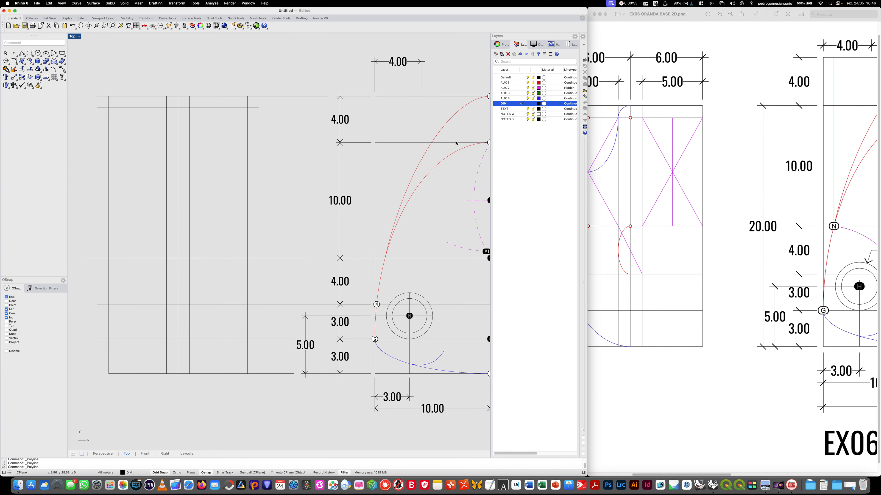
type("Dim")
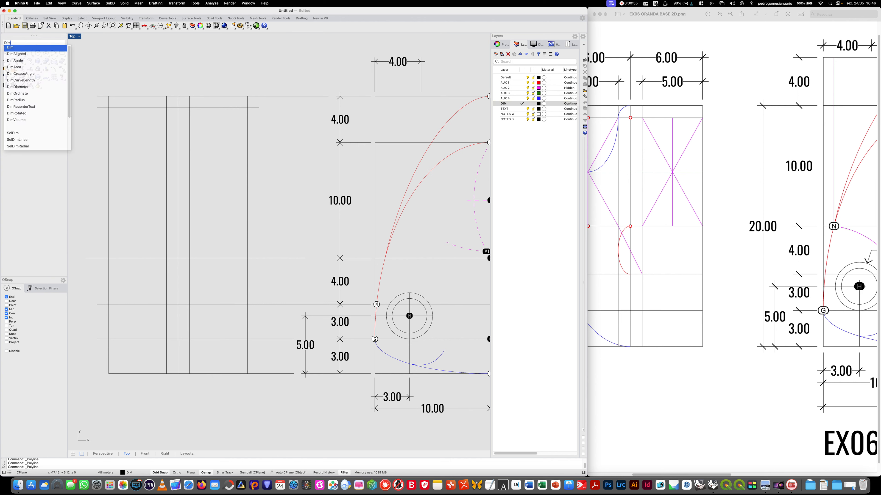
key("Return")
type("DimAligned")
key("Return")
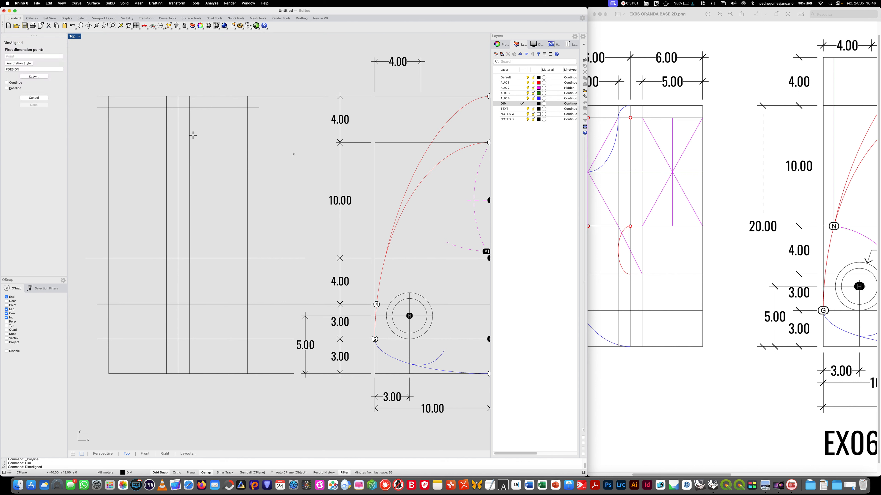
left_click(189, 96)
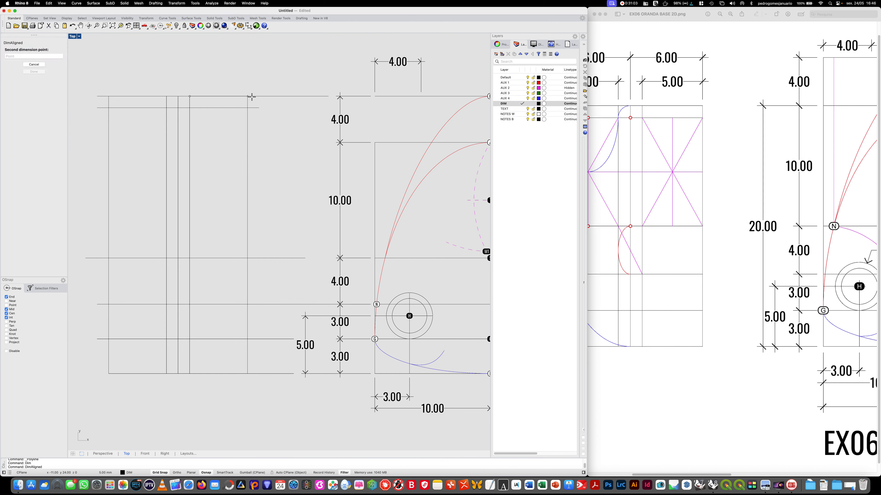
left_click(247, 96)
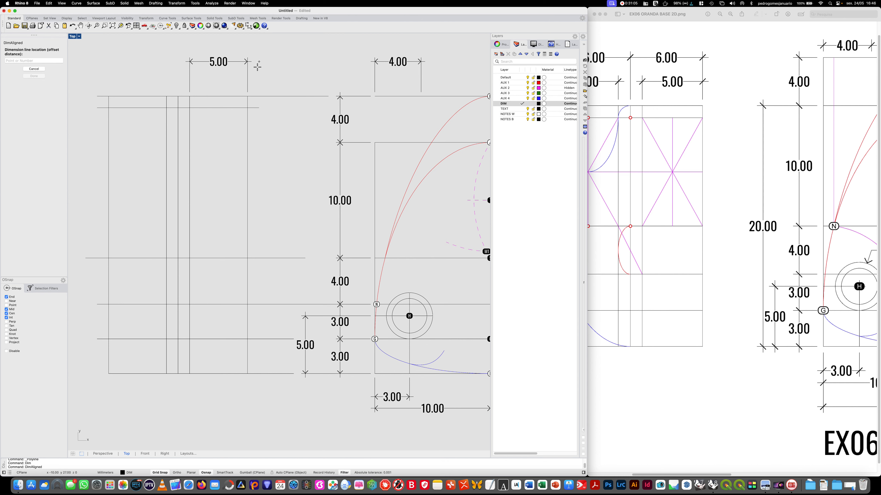
left_click(256, 71)
- Add an aligned dimension between the second view's two leftmost vertical lines, level with the existing one
key("Return")
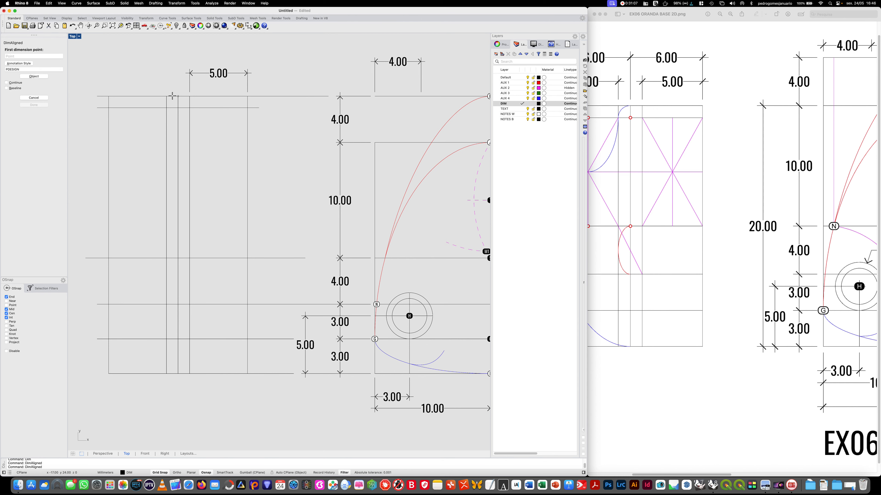
left_click(167, 96)
left_click(109, 96)
left_click(136, 73)
- Dimension the second view from its left outer line to the centre line and across its full width, stacked above the existing dimensions
key("Return")
left_click(108, 96)
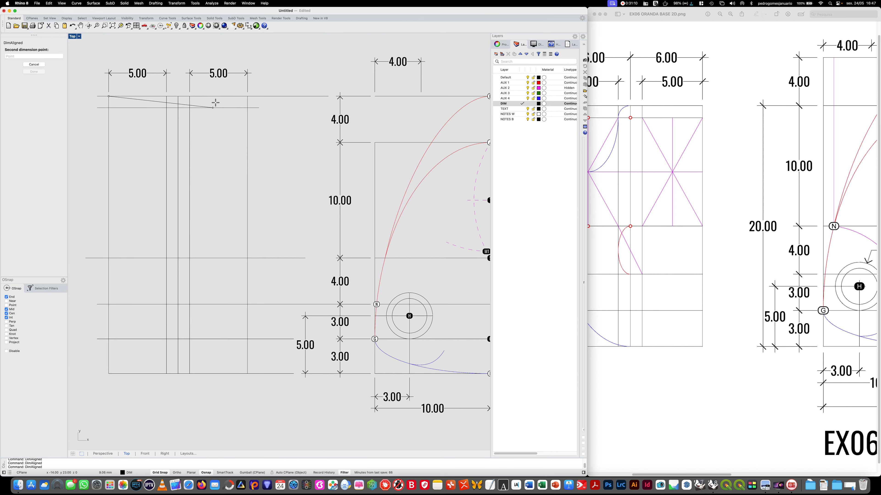
left_click(178, 96)
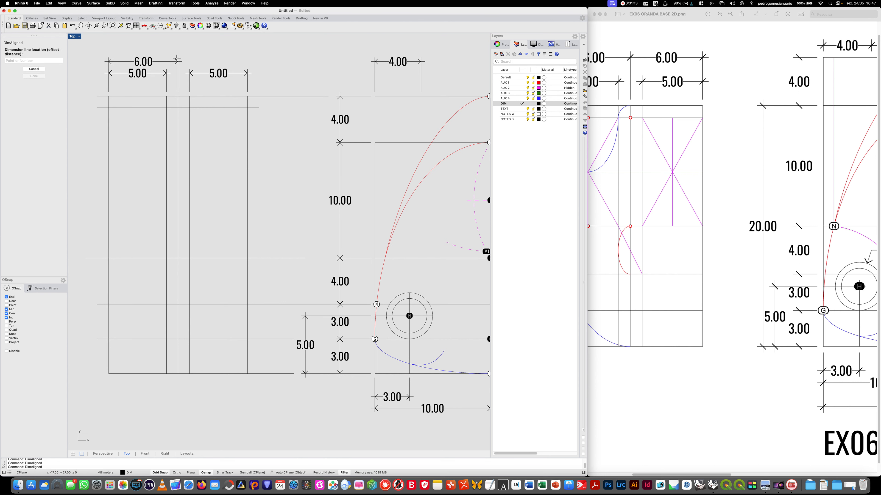
left_click(177, 56)
key("Return")
left_click(109, 96)
left_click(247, 96)
left_click(247, 38)
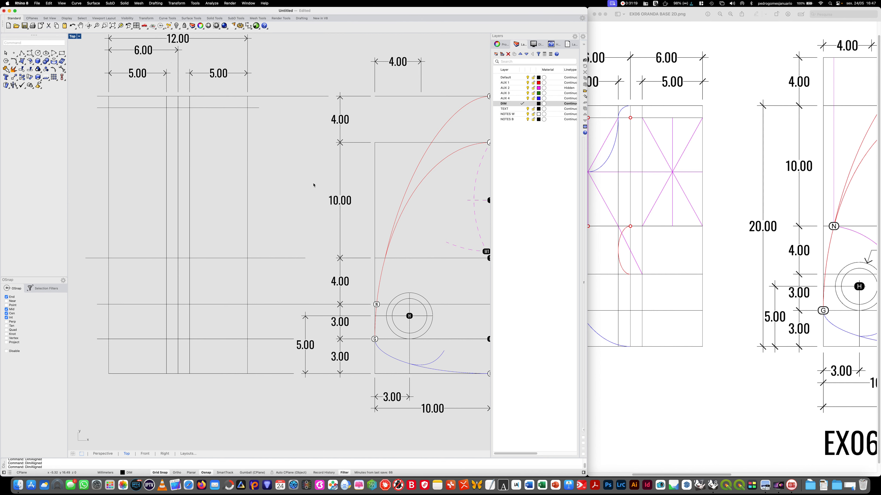
- Dimension the gap between the second view's top two horizontal lines and the distance from the lower one to dot S's level
key("Return")
left_click(97, 96)
left_click(97, 108)
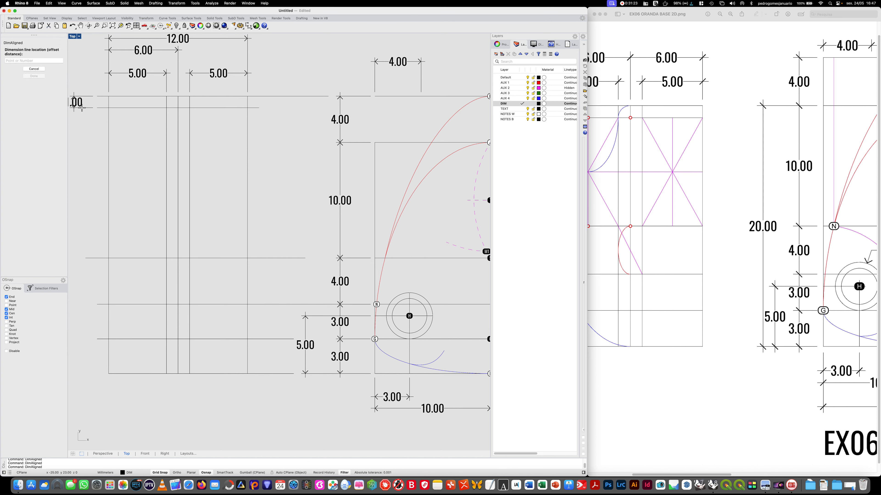
left_click(85, 105)
key("Return")
left_click(108, 108)
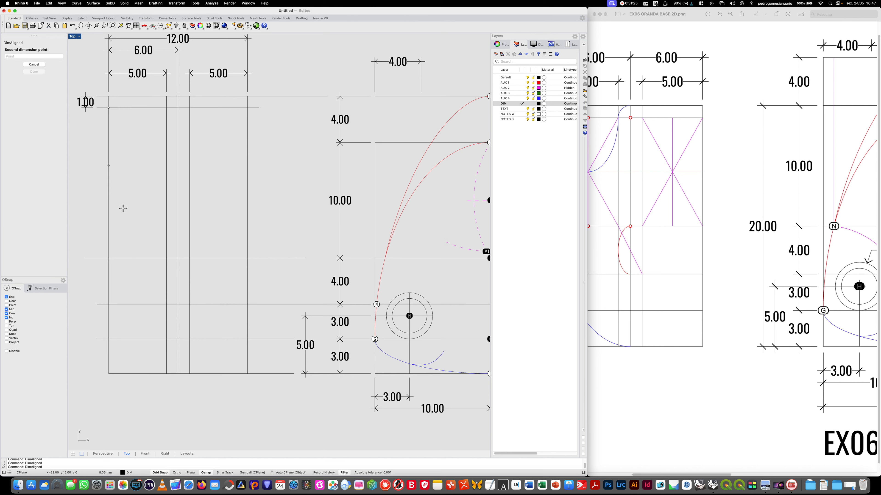
left_click(108, 257)
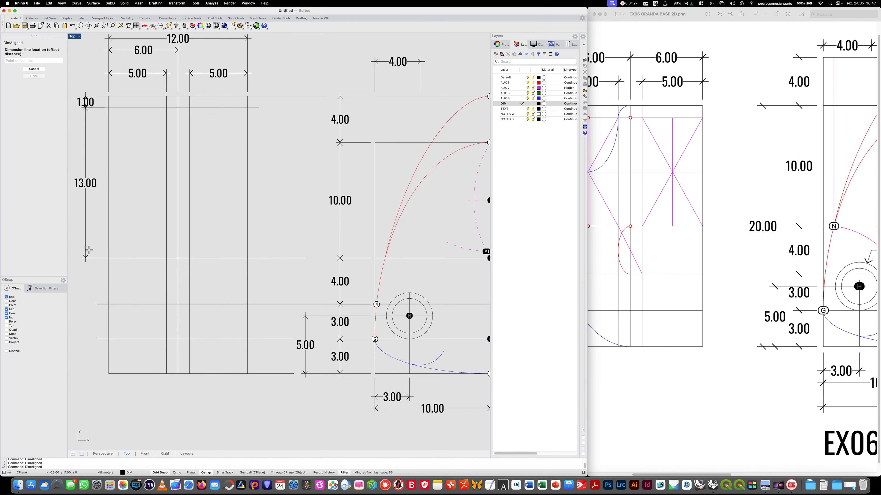
left_click(86, 249)
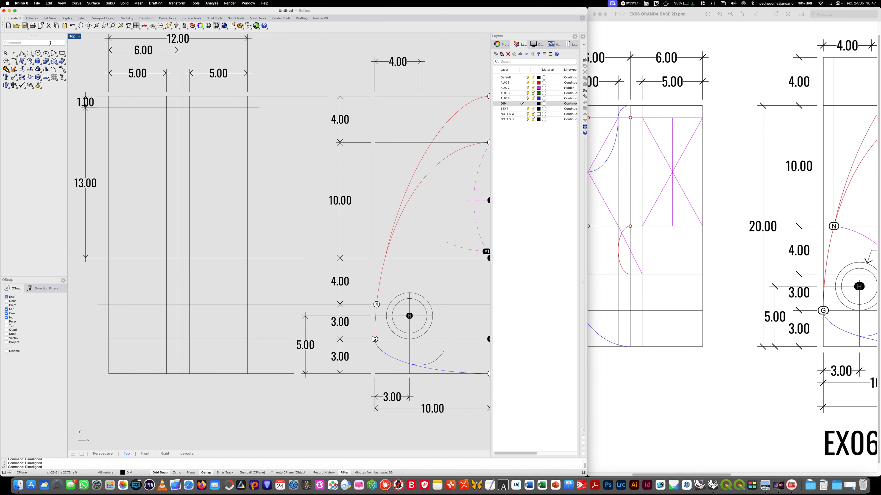
- Delete the two vertical dimensions beside the second view and the horizontal line 1 mm below the top line
left_click(84, 164)
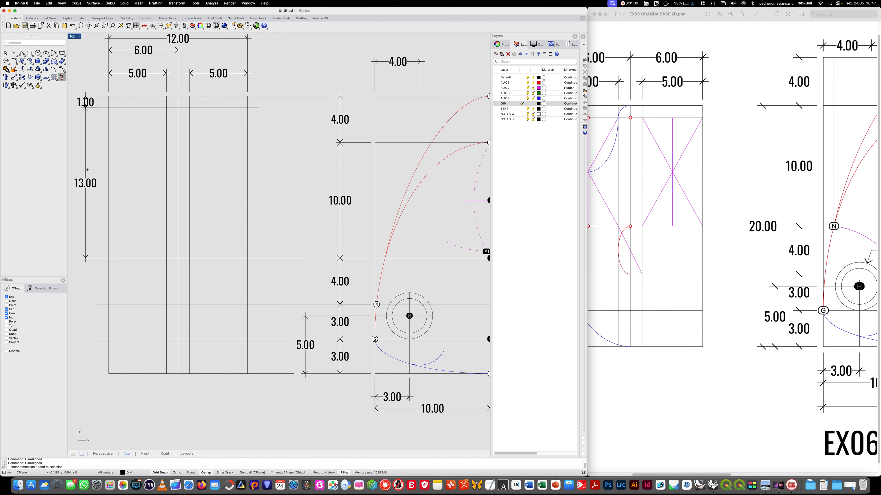
key("Delete")
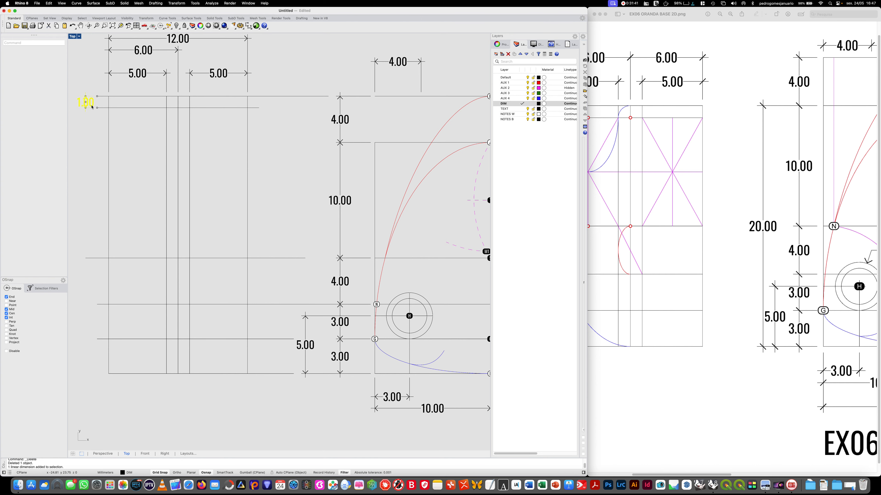
left_click(126, 108)
key("Delete")
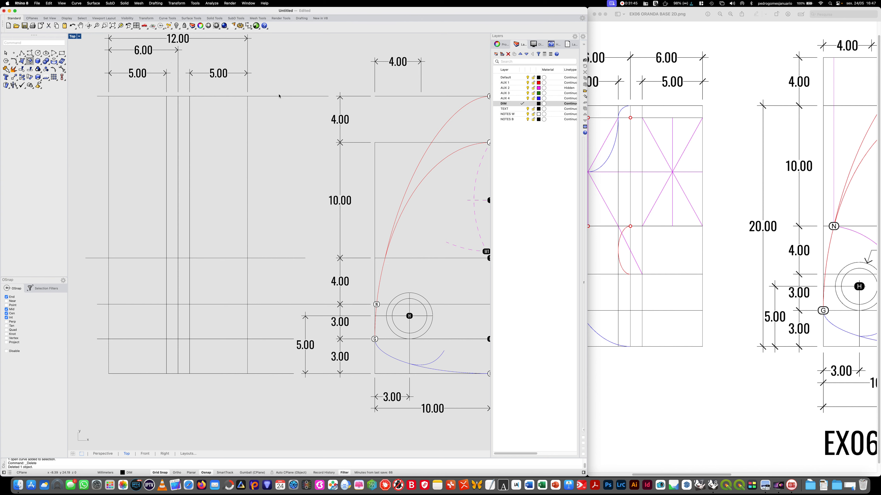
- Move the second view's top horizontal line and its width dimensions down 4 mm to the level of the first view's rectangle top
type("move")
key("Return")
left_click_drag(282, 86, 94, 49)
left_click(280, 105)
key("Return")
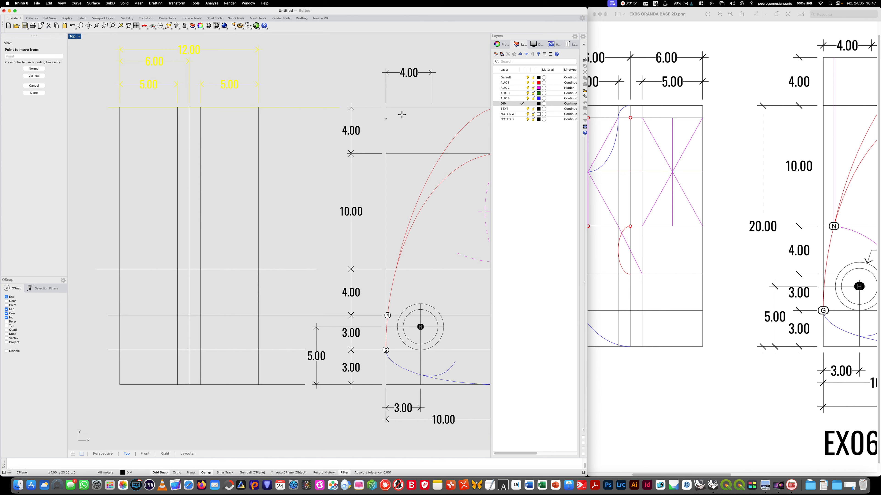
left_click(390, 109)
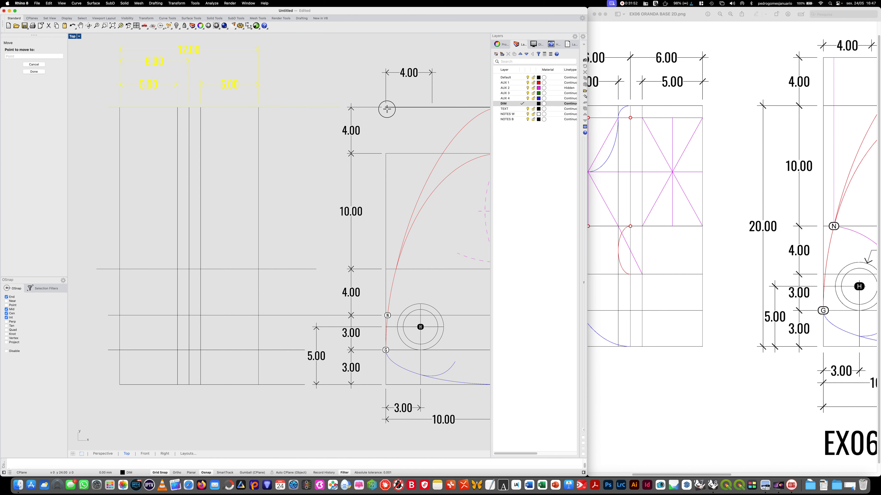
left_click(386, 153)
left_click(464, 167)
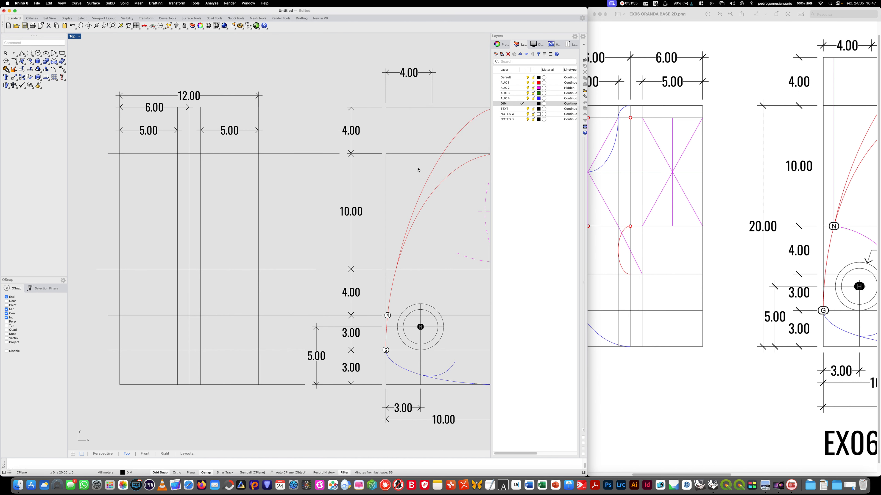
- Trim the second view's vertical lines above the moved top line, using that line as the cutting edge
type("Trim")
key("Return")
left_click(273, 153)
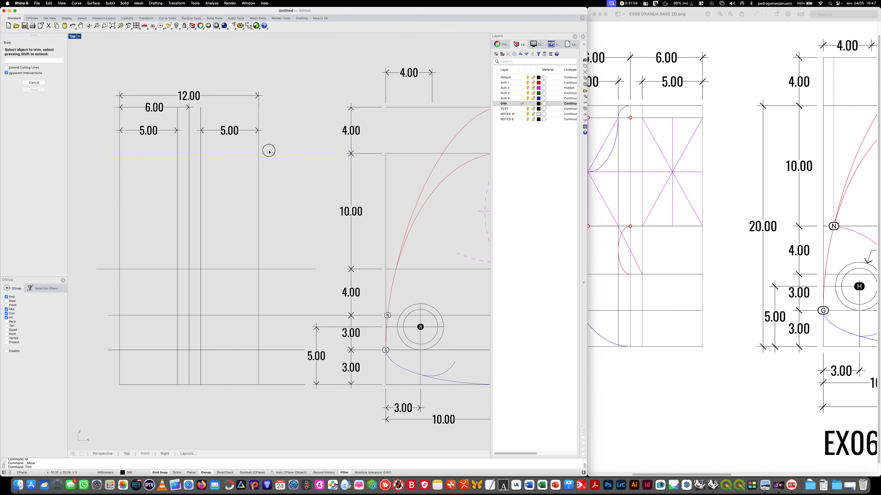
key("Return")
key("Return")
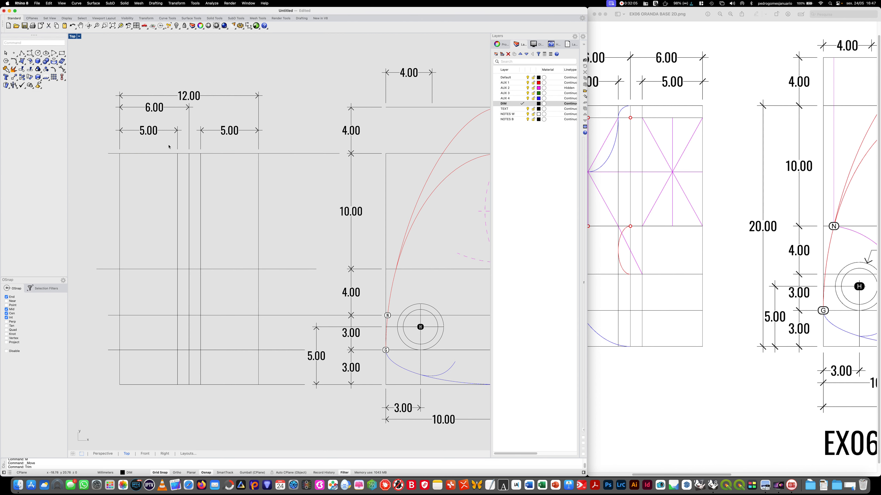
- Draw a horizontal line about 15 mm long across the second view, about 1 mm below its top line
key("Return")
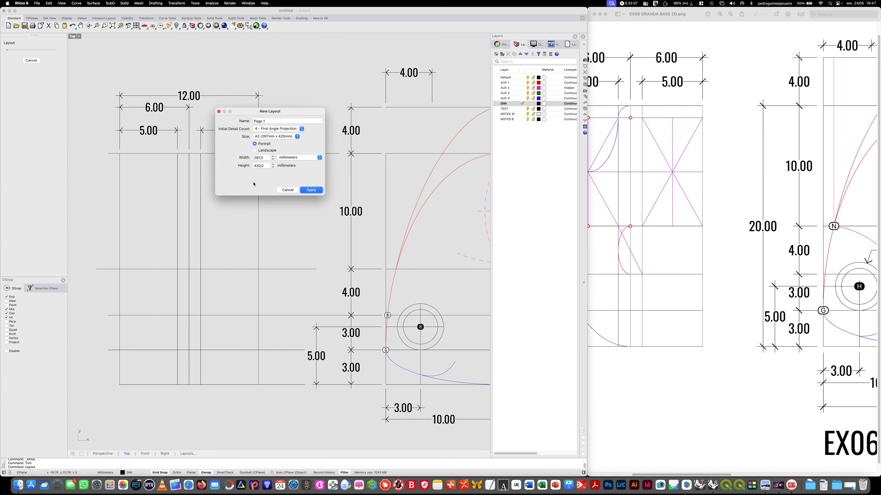
left_click(294, 190)
type("line")
key("Return")
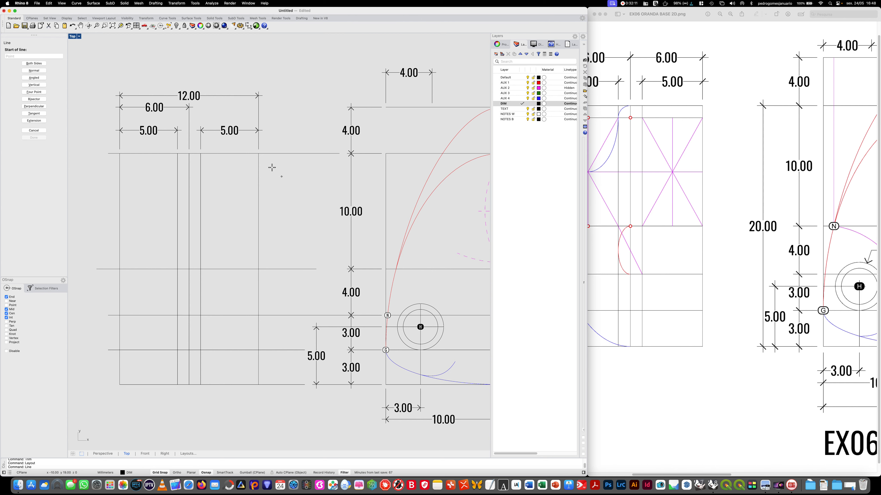
left_click(270, 165)
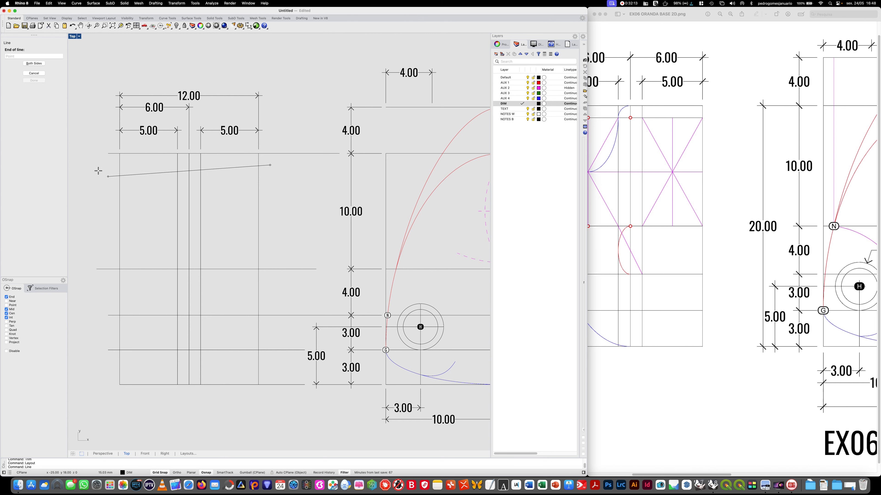
left_click(97, 165)
key("Return")
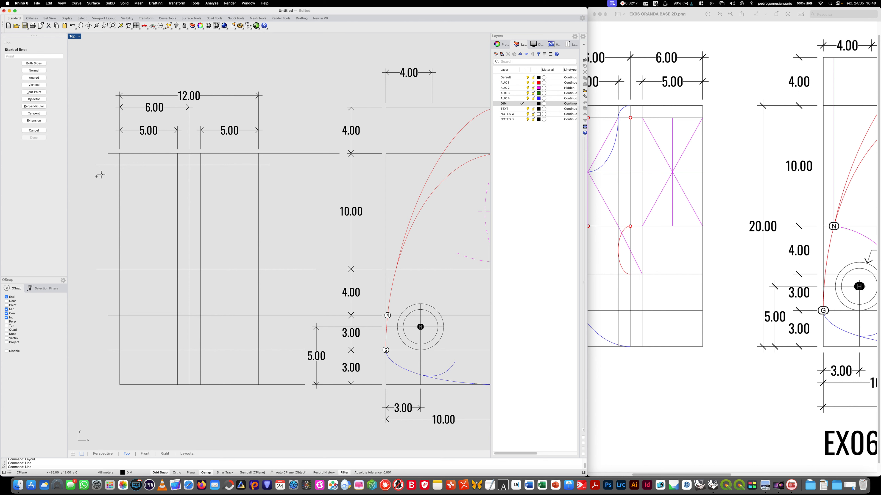
left_click(34, 130)
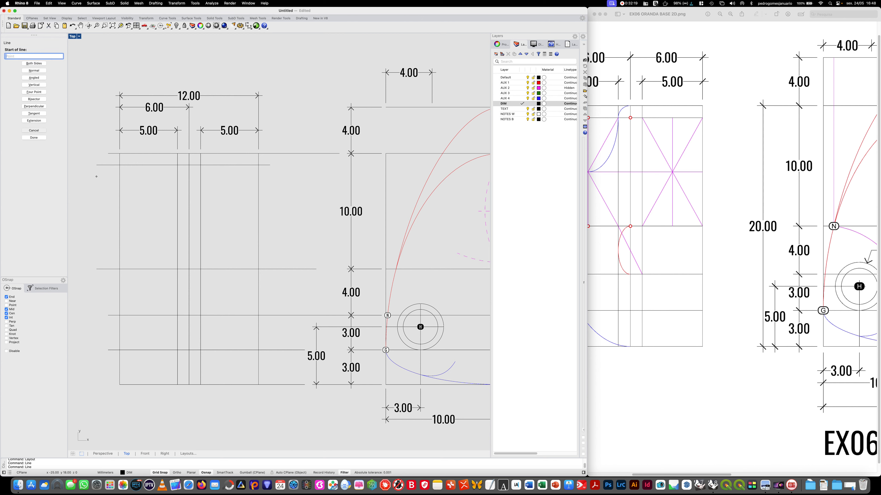
- Add aligned dimensions left of the second view from the top line to the new line and from there to dot S's level
type("DIMA")
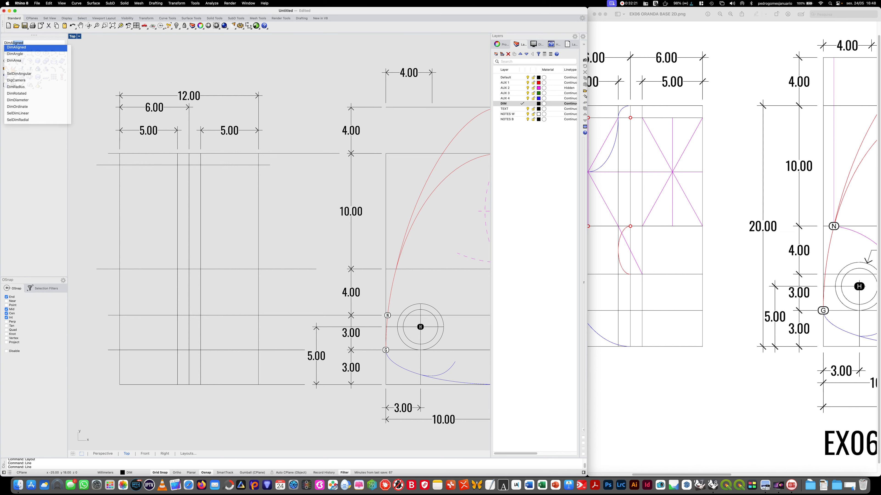
key("Return")
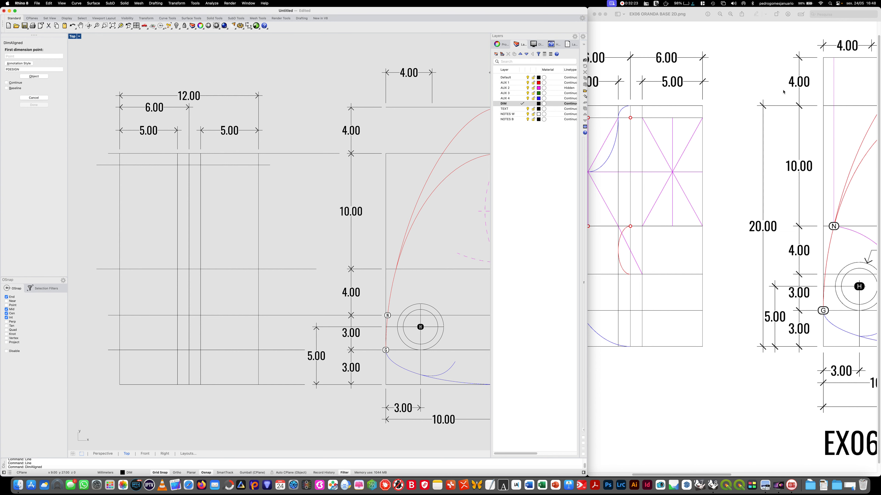
left_click(107, 153)
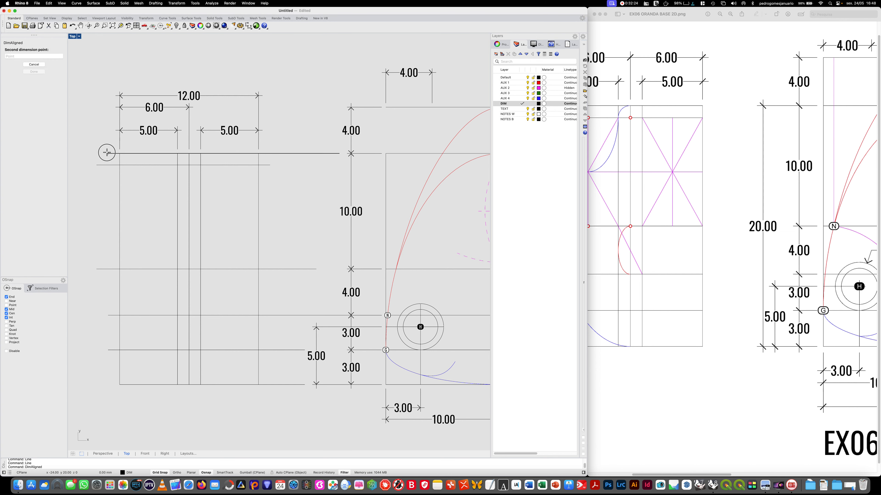
left_click(108, 165)
left_click(96, 163)
key("Return")
left_click(109, 165)
left_click(95, 267)
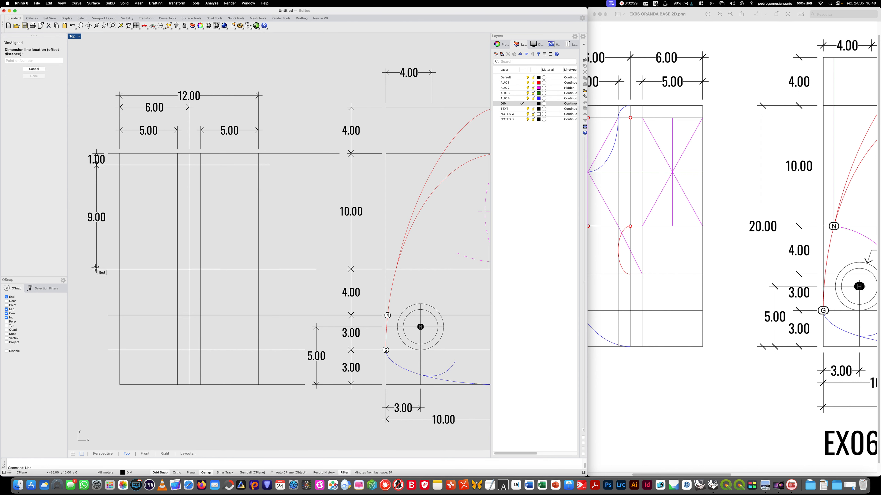
left_click(96, 267)
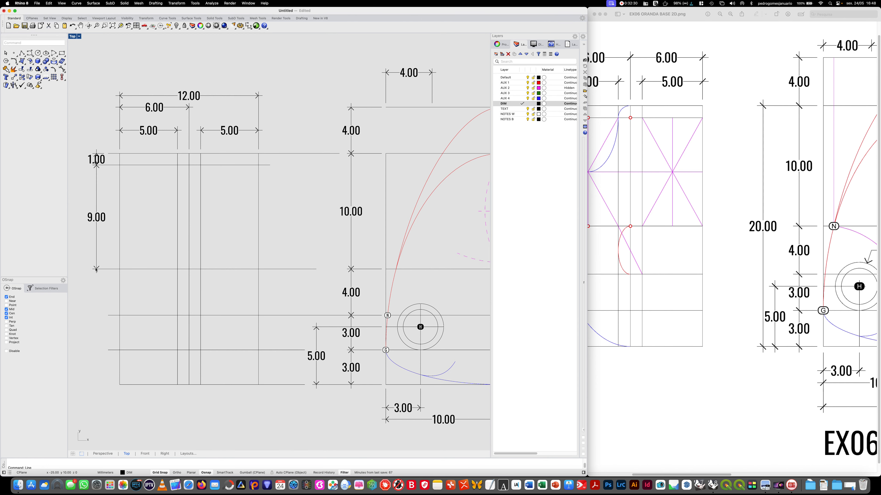
- Add an aligned dimension left of the second view between the horizontal lines level with dots S and N
key("Return")
left_click(108, 269)
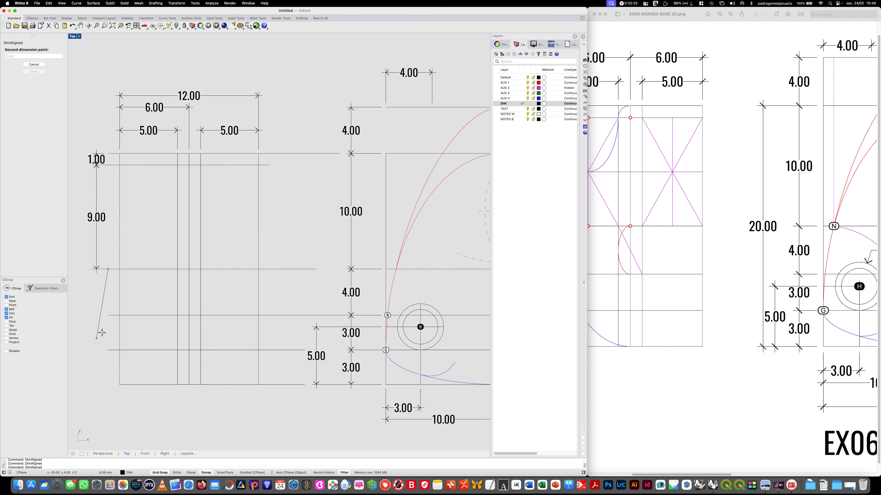
left_click(108, 316)
left_click(90, 316)
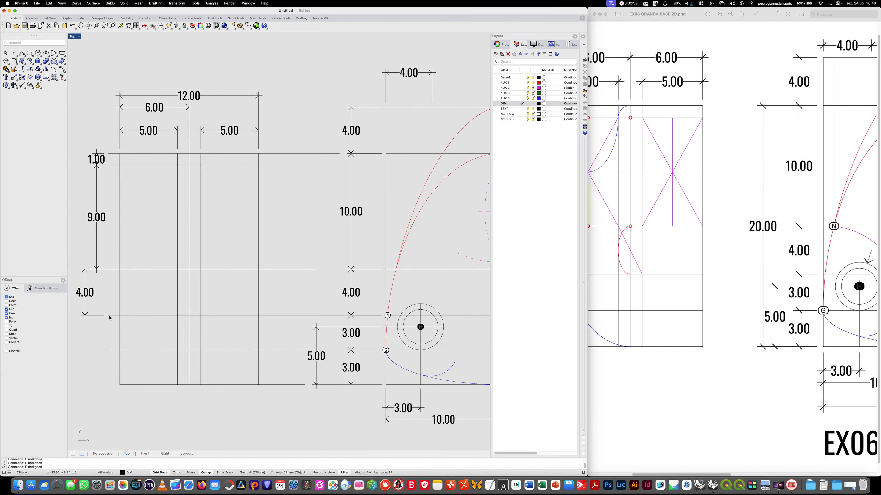
- Add aligned dimensions left of the second view for the two lowest intervals between its horizontal lines
double_click(109, 316)
key("Escape")
type("DimAligned")
key("Return")
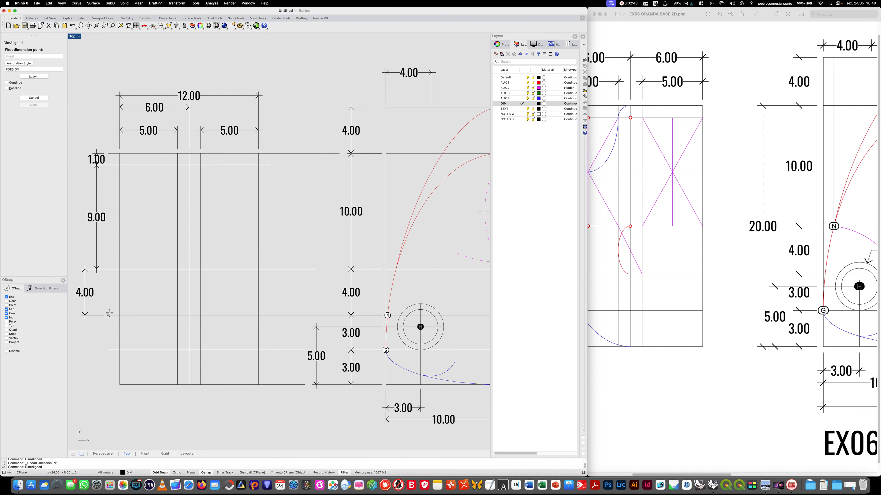
left_click(108, 316)
left_click(108, 350)
left_click(85, 348)
right_click(103, 353)
left_click(108, 351)
left_click(108, 384)
left_click(84, 378)
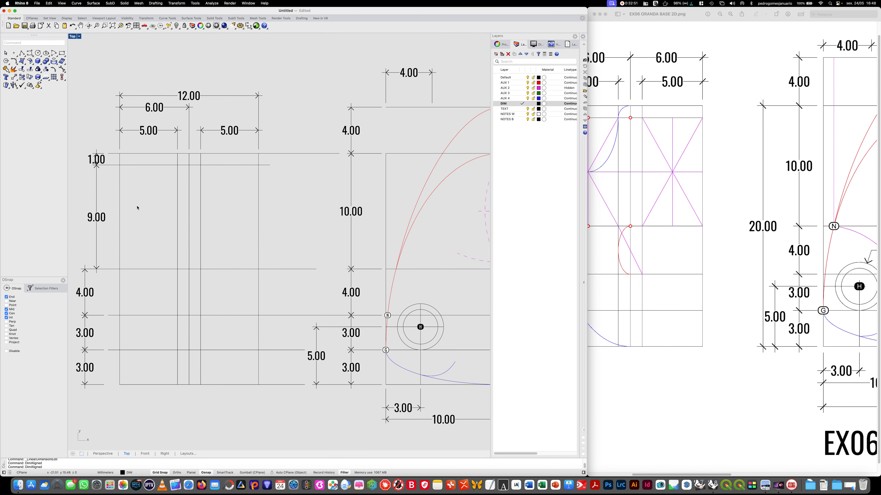
- Add an overall height aligned dimension left of the second view's other vertical dimensions, from its bottom to its top corner
right_click_drag(166, 323, 198, 325)
right_click(198, 326)
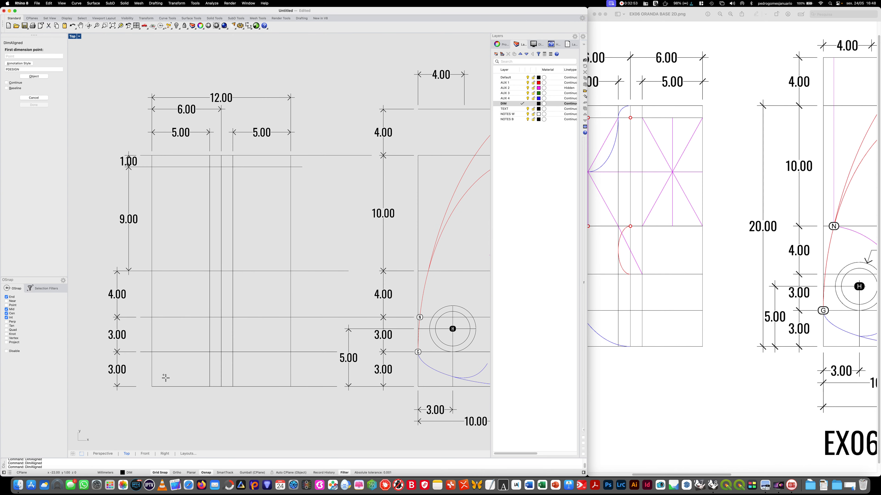
left_click(152, 386)
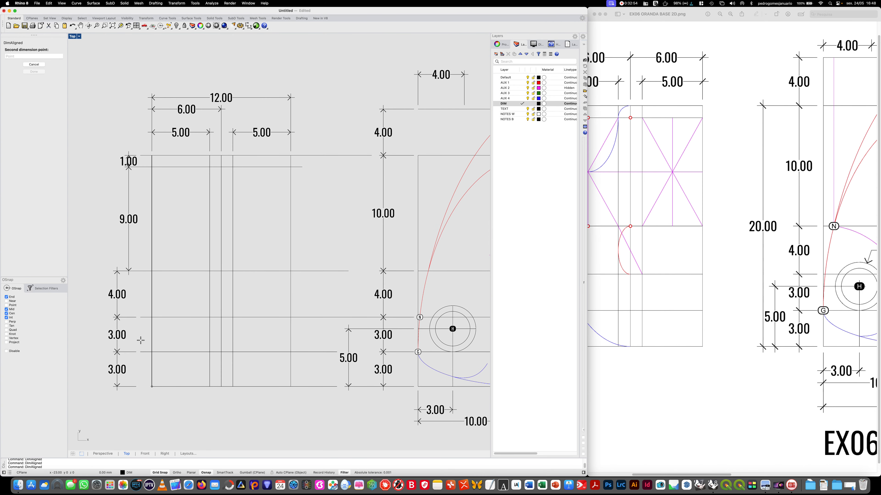
left_click(152, 156)
left_click(93, 159)
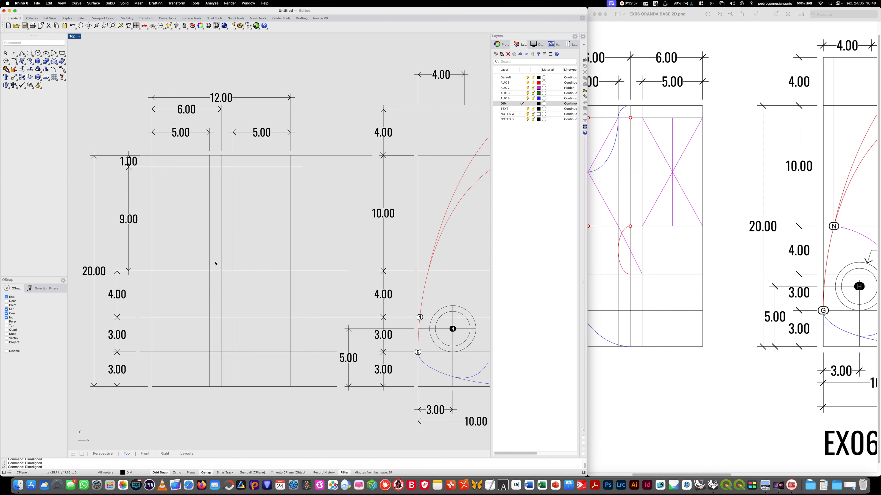
mouse_move(266, 257)
right_mouse_down()
mouse_move(240, 257)
mouse_move(259, 259)
right_mouse_up()
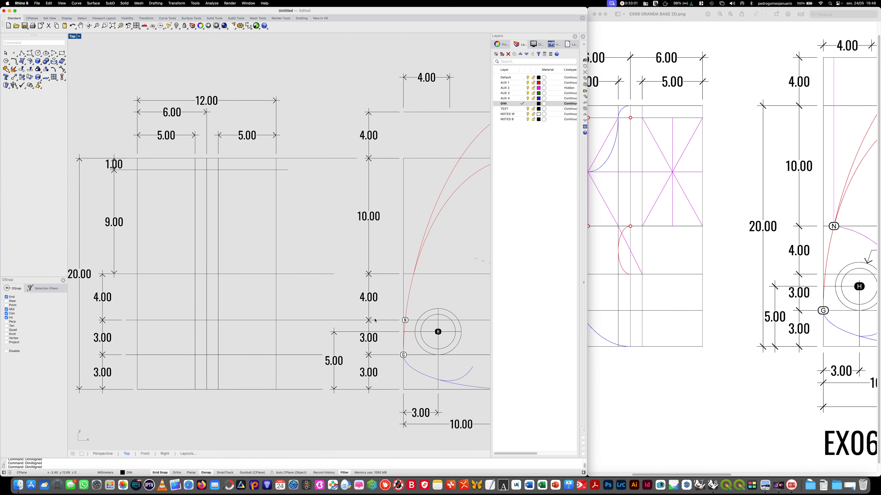
right_click_drag(294, 236, 304, 236)
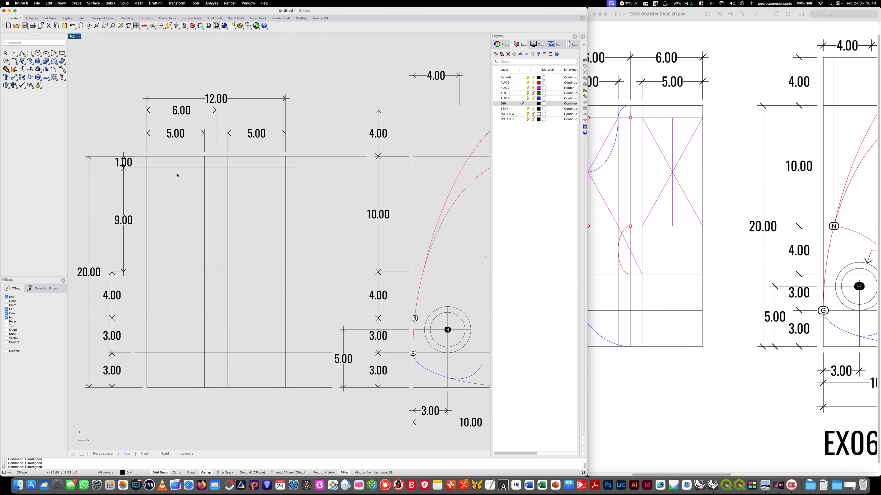
- Trim the second view's horizontal lines outside the rectangle, using its two outer vertical lines as cutting edges
key("Return")
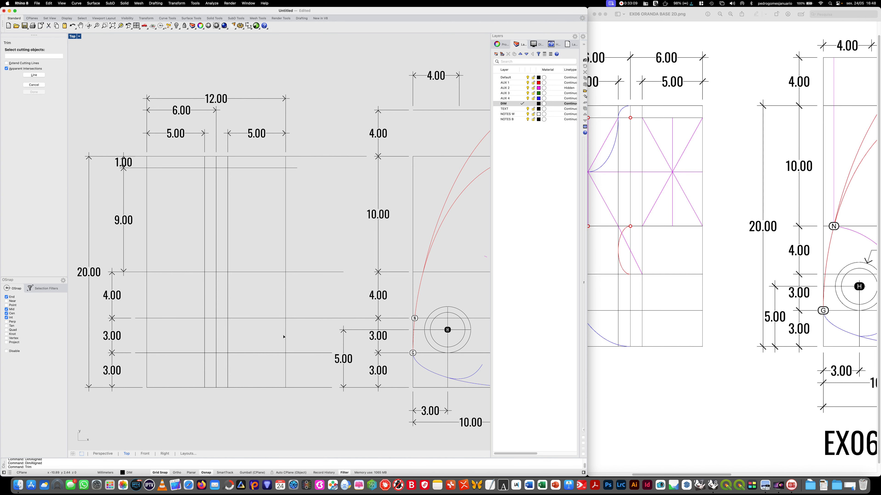
left_click(286, 246)
left_click(146, 231)
key("Return")
left_click_drag(141, 370, 139, 161)
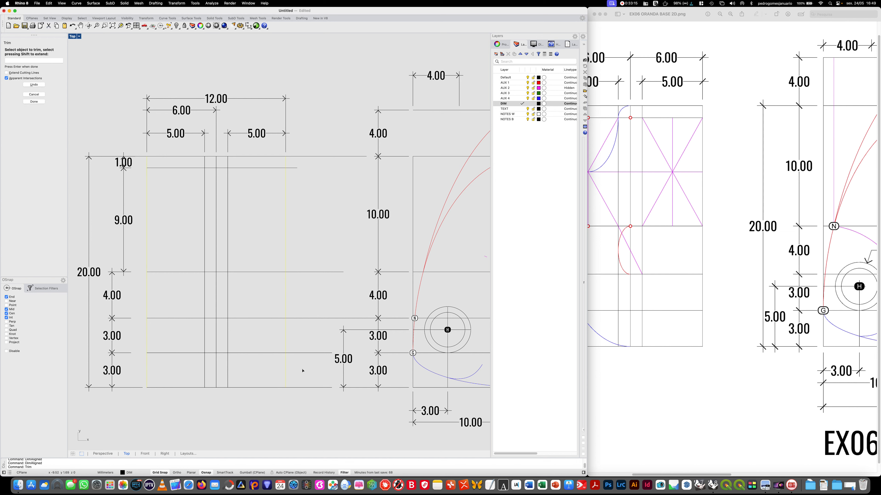
left_click_drag(301, 379, 292, 158)
key("Return")
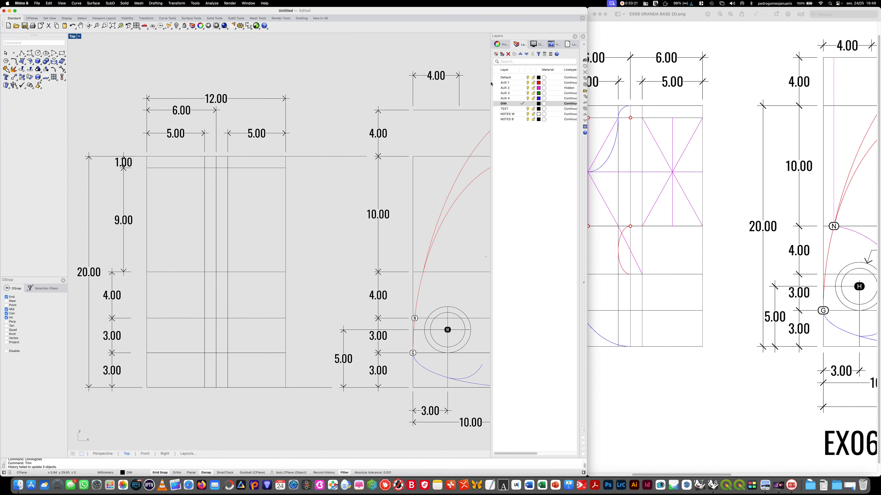
- Make layer AUX 2 current and draw both diagonals of the second view's left 5 by 9 mm rectangle
left_click(524, 88)
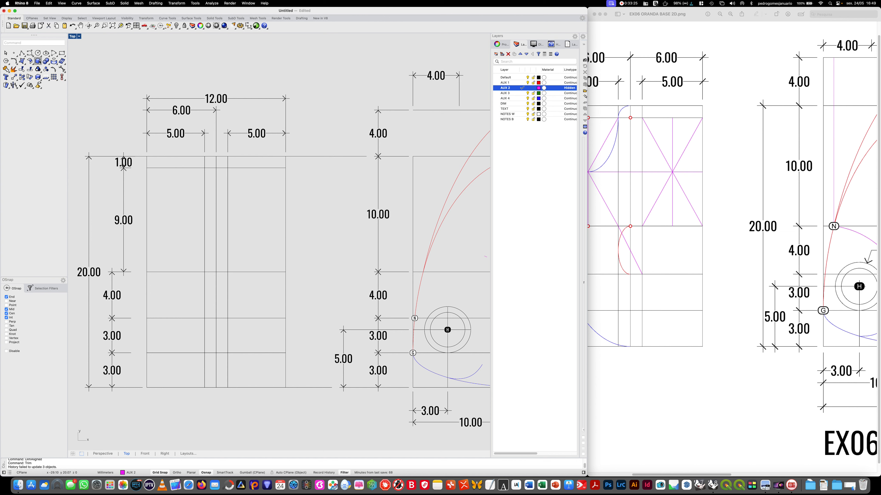
left_click(22, 53)
left_click(145, 168)
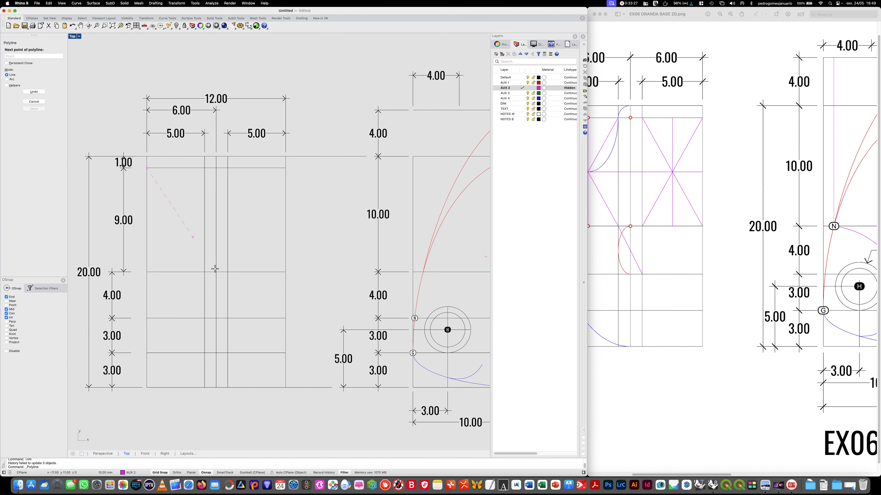
left_click(205, 272)
key("Return")
key("Return")
left_click(147, 272)
key("Return")
key("Return")
- Draw both diagonals of the second view's right 5 by 9 mm rectangle as separate polylines
left_click(227, 169)
left_click(286, 272)
key("Return")
key("Return")
left_click(228, 272)
left_click(285, 169)
key("Return")
key("Return")
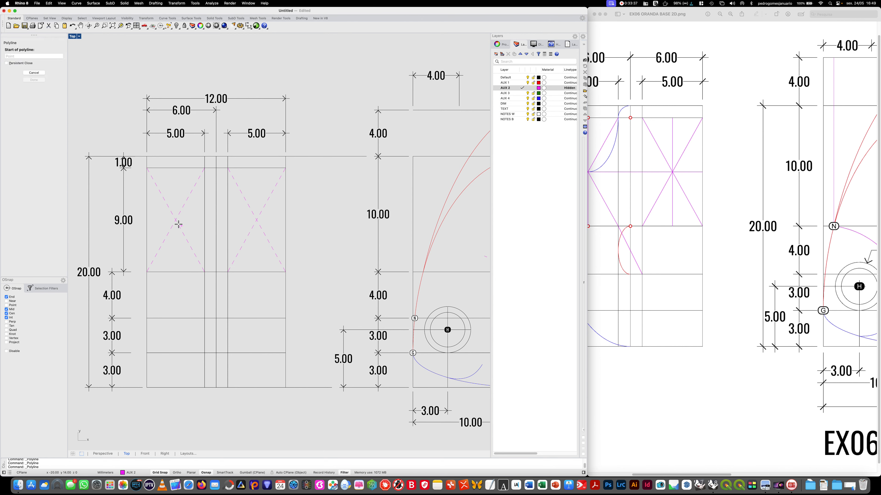
- Draw a horizontal line from the left rectangle's diagonal crossing through the right one to the view's right edge
left_click(175, 220)
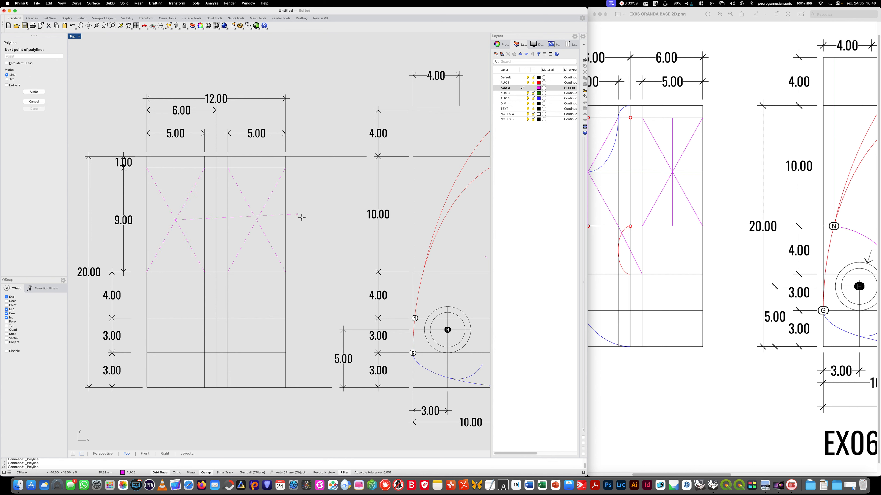
key("F8")
left_click(284, 221)
key("Return")
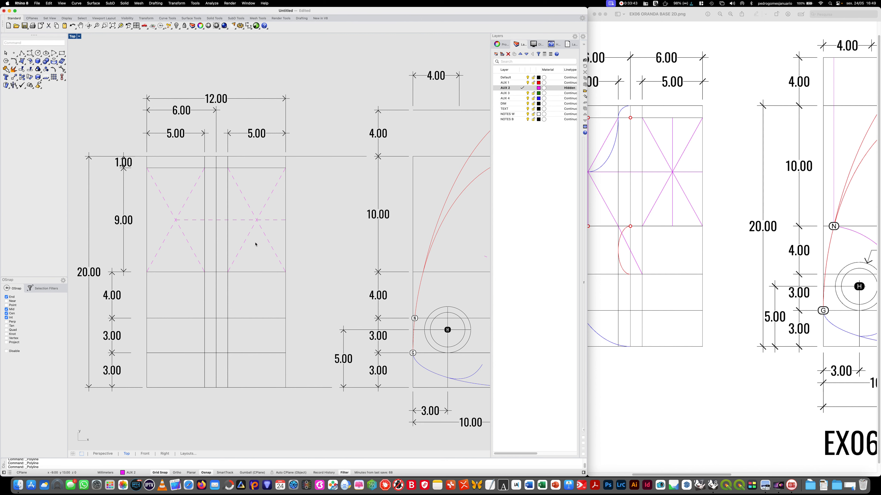
- Extend the horizontal centre line to the second view's left outer vertical line
type("EXtend")
key("Return")
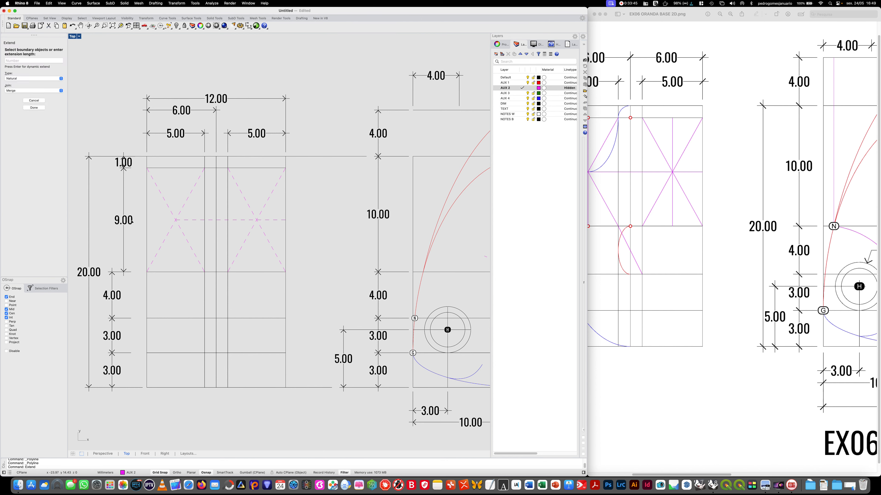
left_click(147, 226)
key("Return")
key("Return")
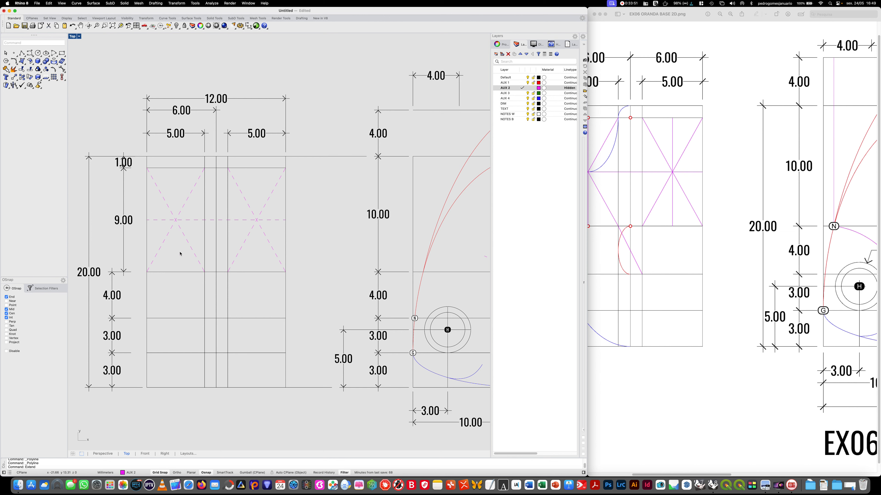
key("Return")
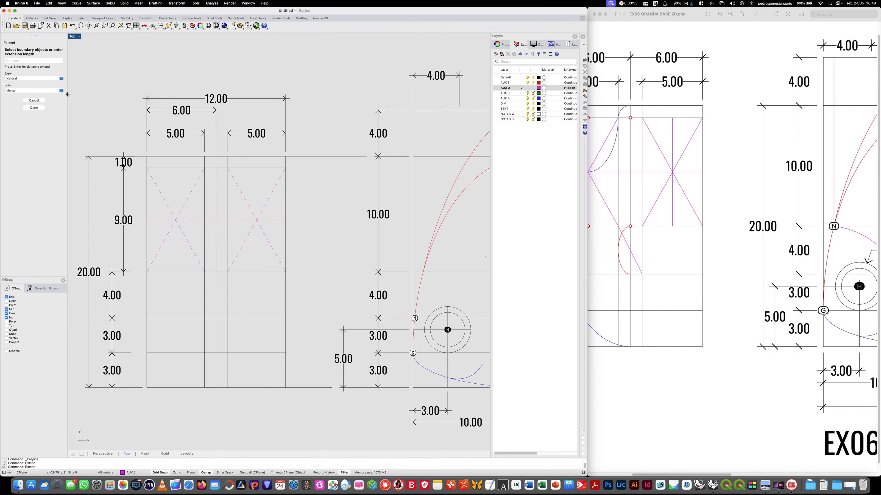
key("Escape")
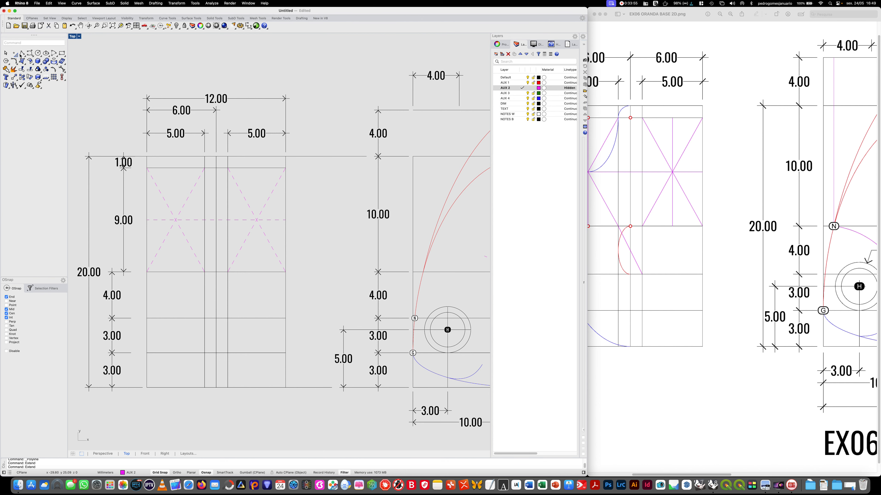
- Draw a diagonal from the left crossed rectangle's lower-right corner across the central strip to the horizontal line 4 mm below
left_click(22, 53)
left_click(205, 272)
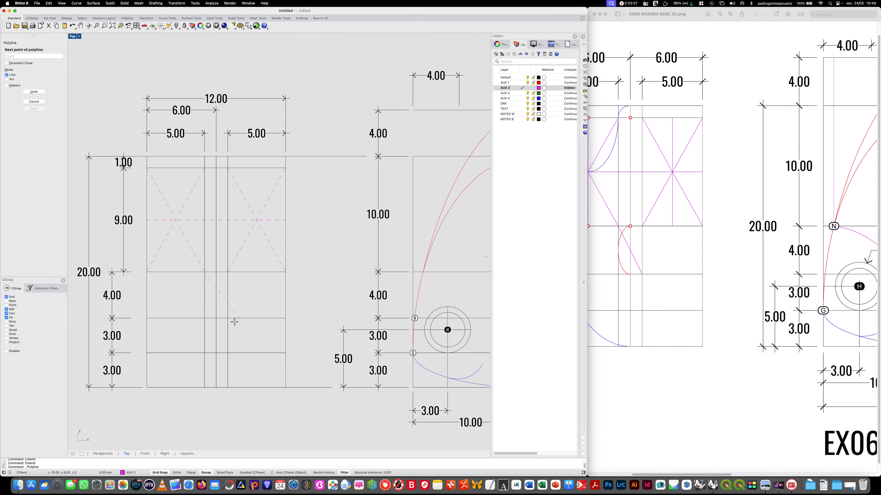
left_click(226, 316)
key("Return")
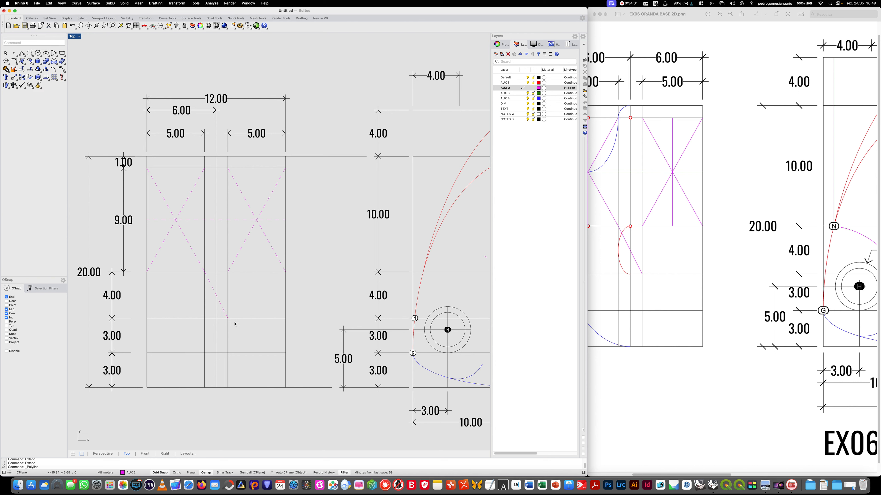
left_click_drag(712, 474, 700, 472)
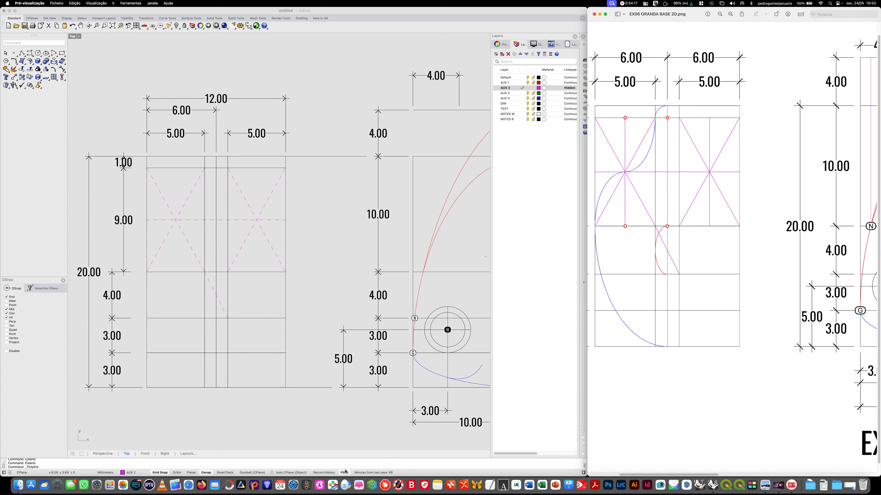
left_click(276, 425)
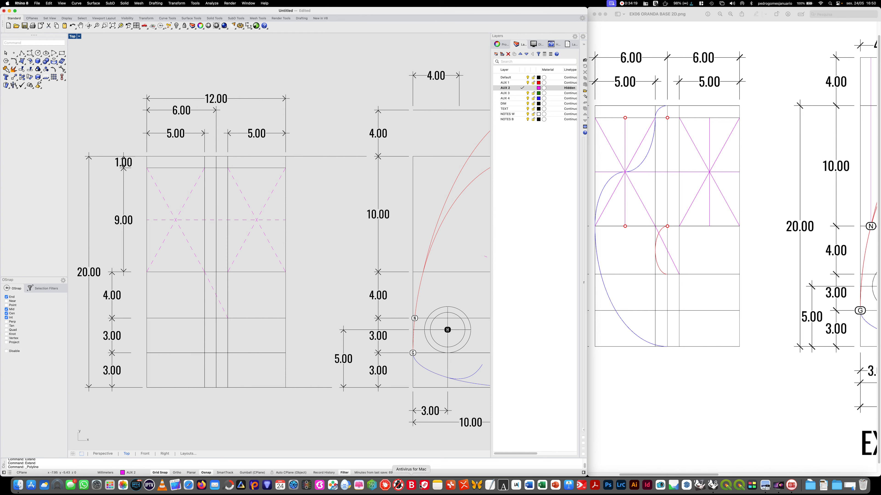
mouse_move(380, 423)
right_mouse_down()
mouse_move(198, 406)
mouse_move(61, 405)
right_mouse_up()
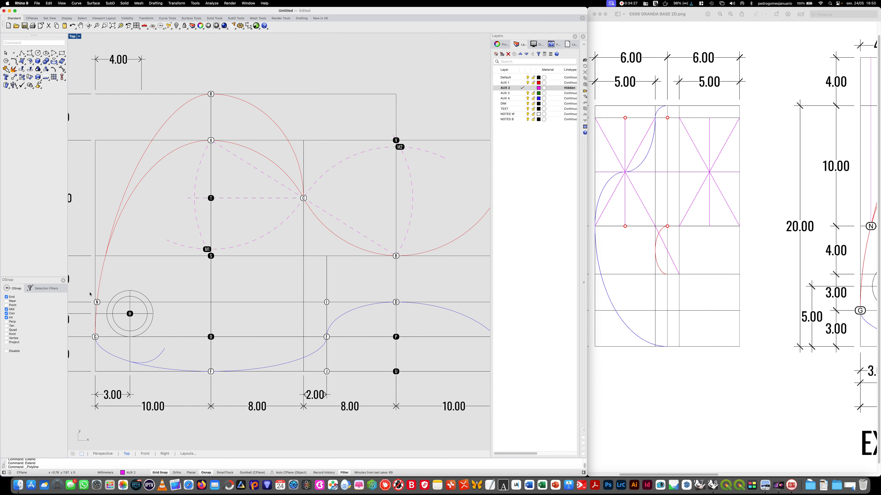
right_click_drag(118, 360, 387, 355)
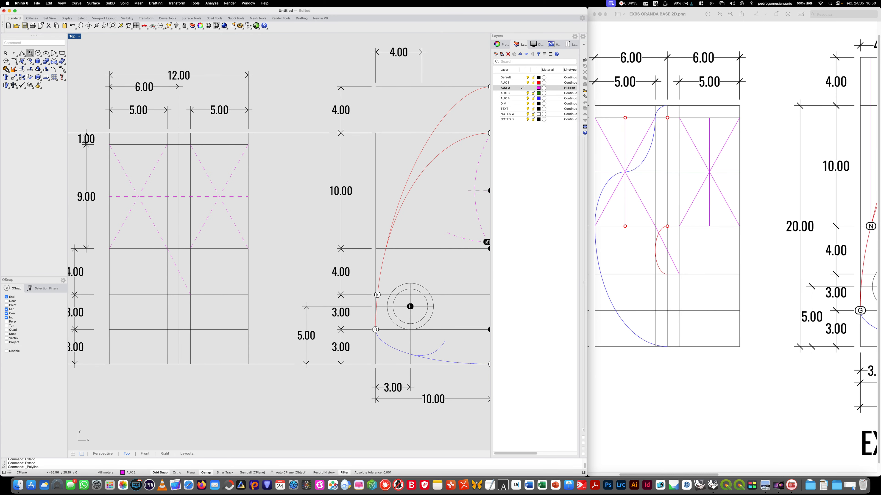
left_click(21, 53)
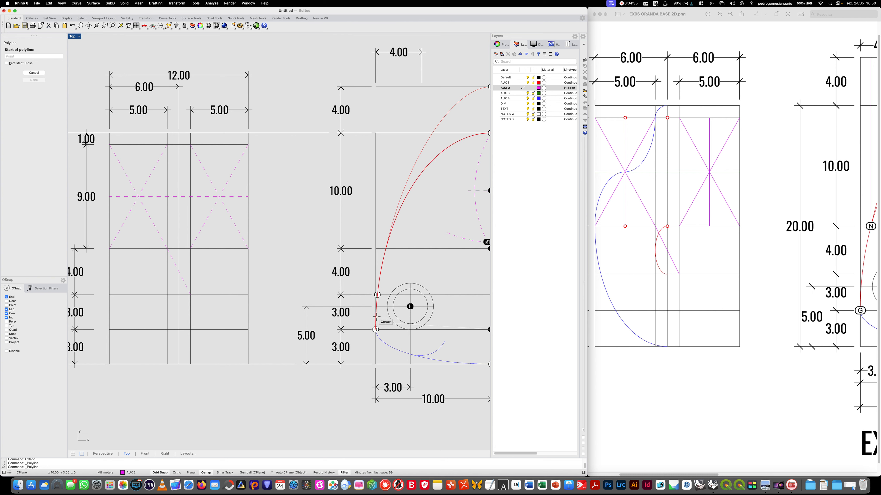
left_click(377, 295)
key("F8")
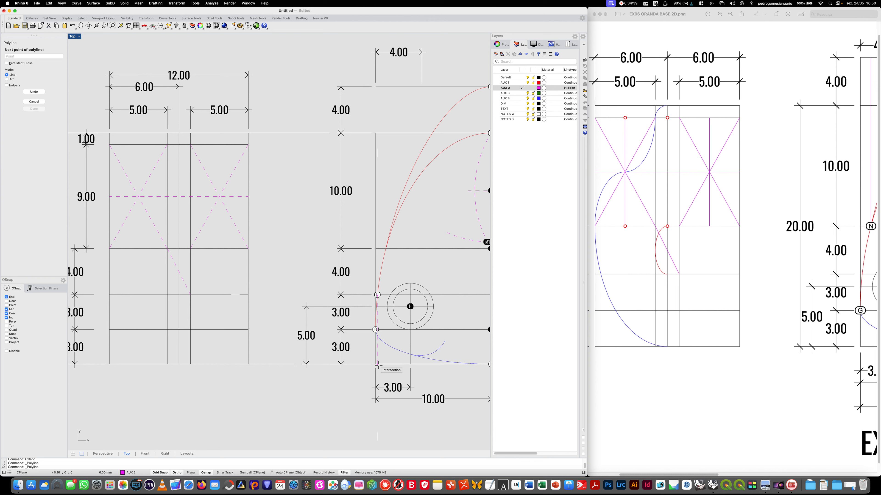
key("F8")
left_click_drag(713, 475, 731, 474)
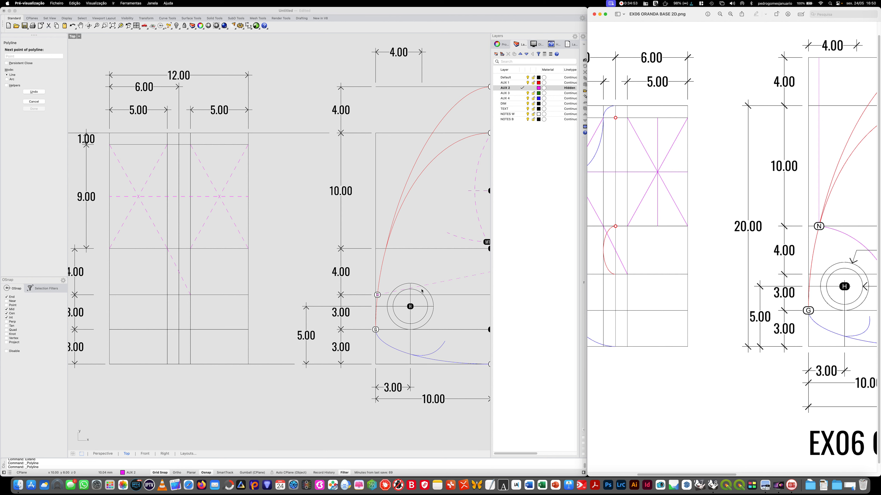
left_click(433, 285)
key("Escape")
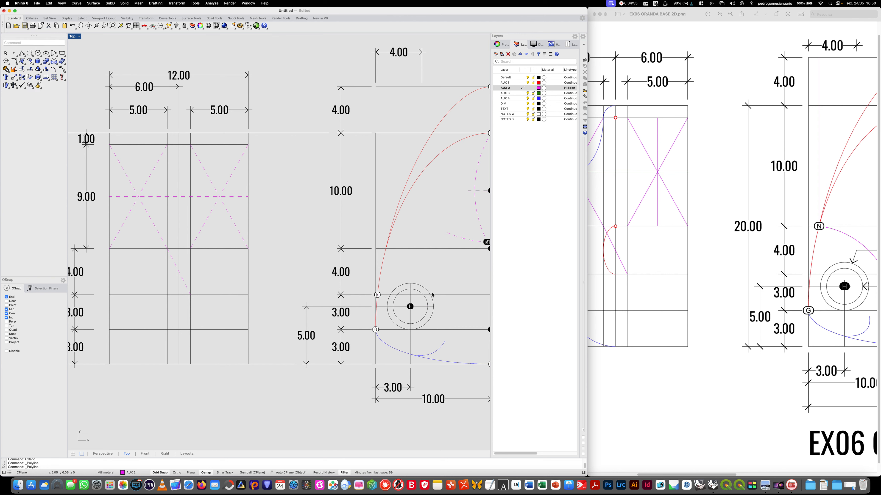
- Move dot N up to the intersection of the red curves with the horizontal line 4 mm above it
left_click_drag(359, 285, 383, 303)
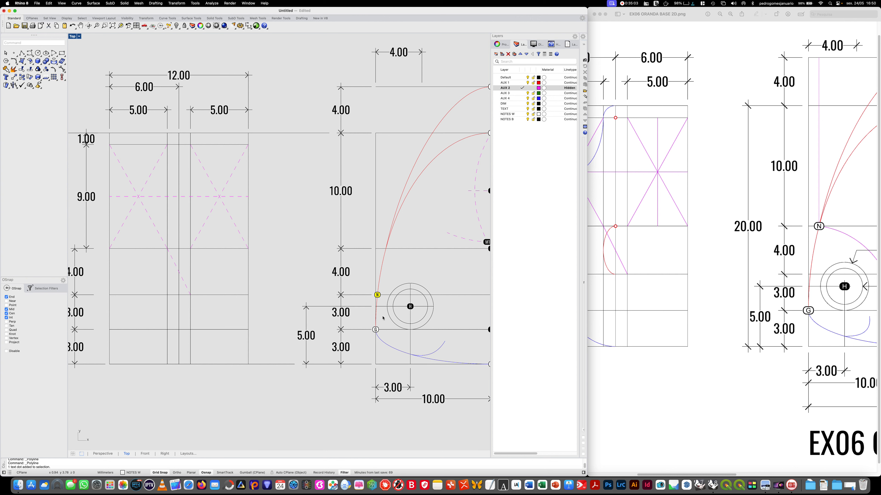
type("MO")
key("Return")
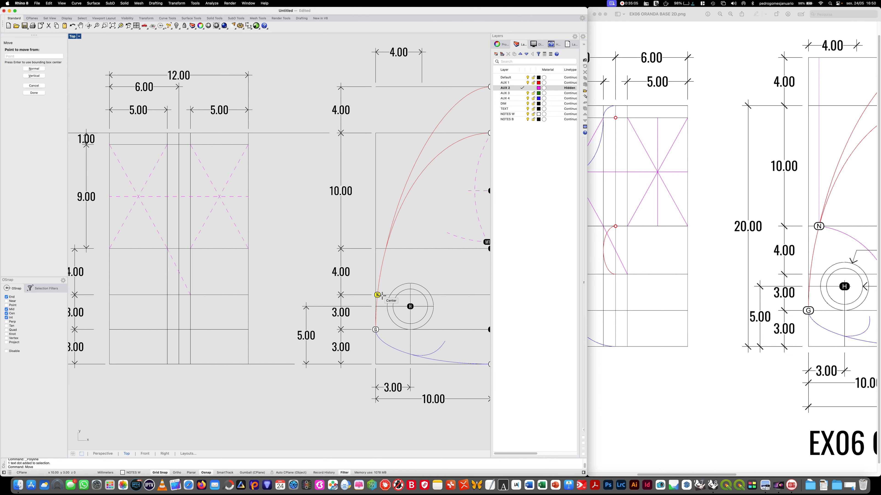
left_click(377, 295)
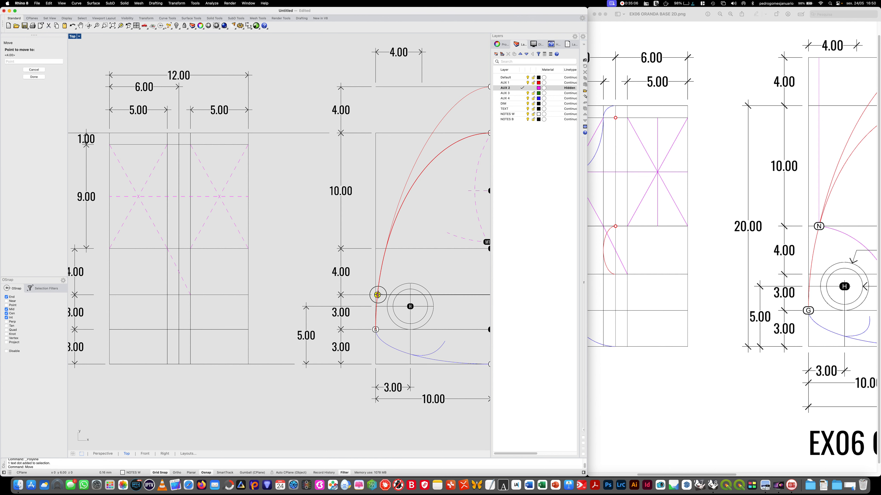
left_click(387, 249)
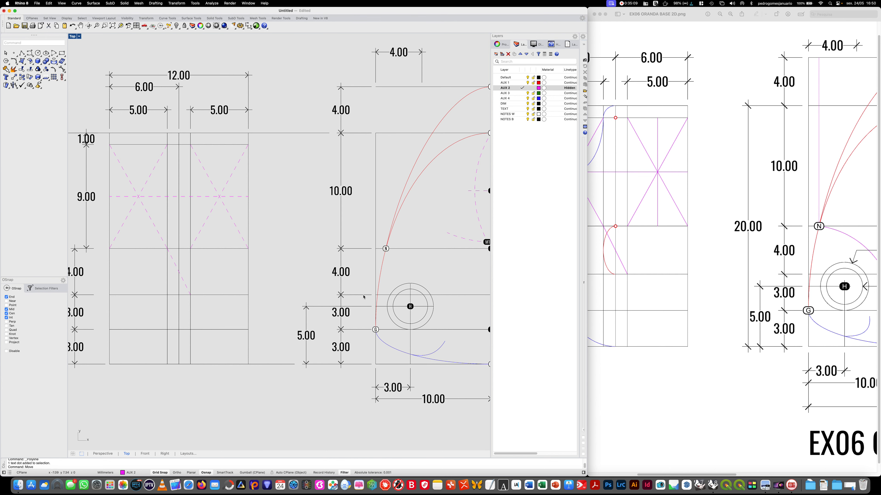
- Draw a vertical AUX 2 line from dot N down to the side view's base line
left_click(22, 53)
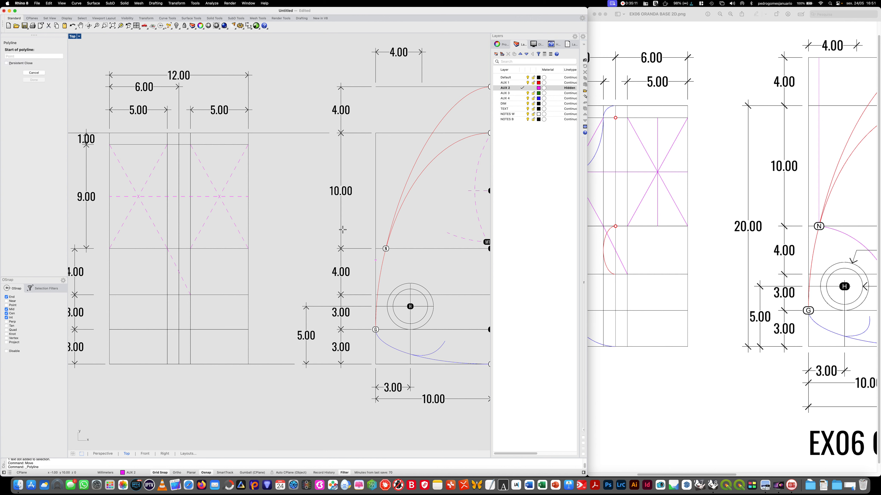
left_click(387, 249)
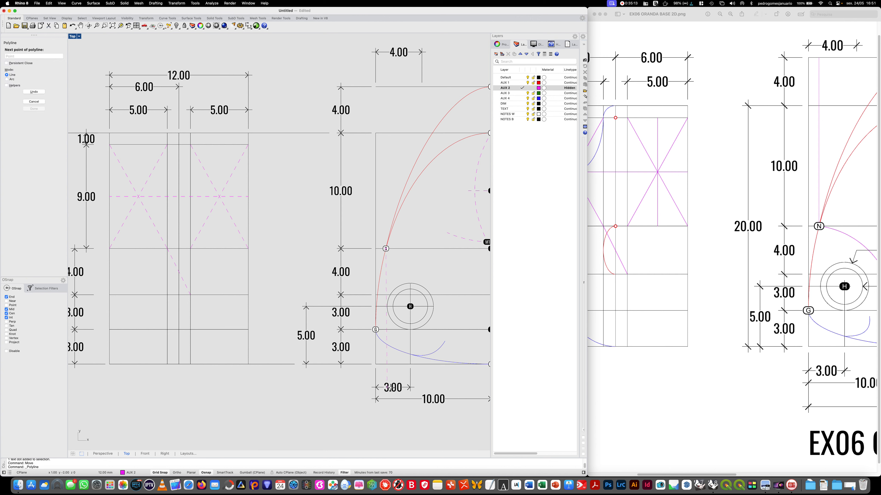
left_click(386, 364)
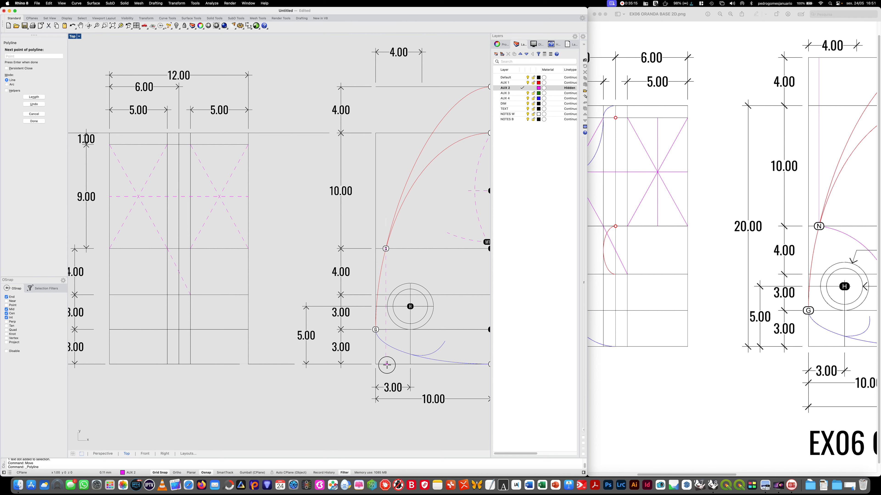
key("Return")
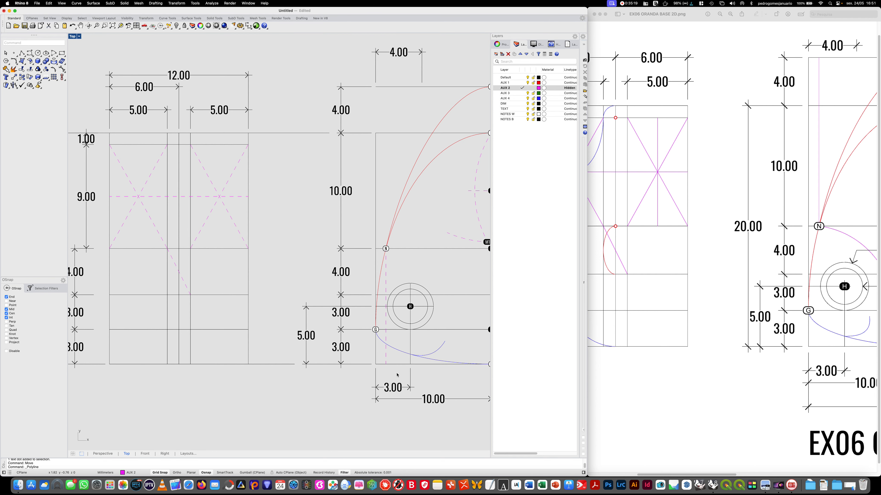
- Add a text dot N at the foot of the dashed vertical line on the base line
type("DOt")
key("Return")
type("N")
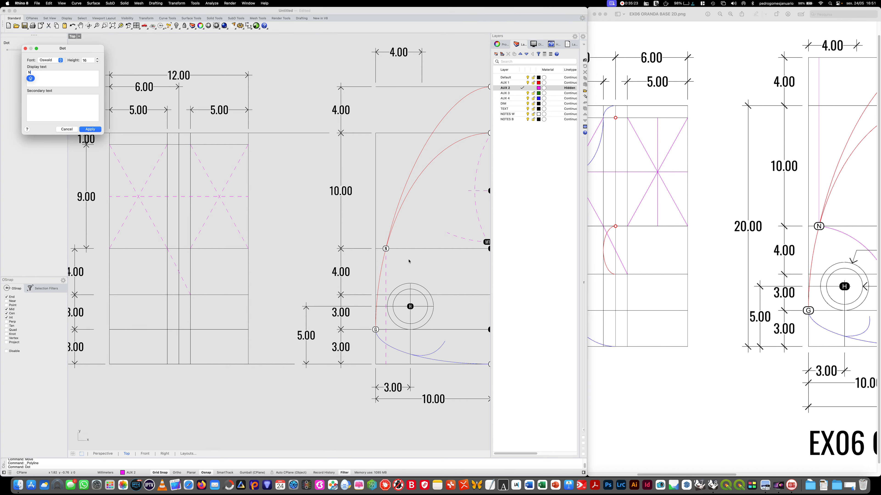
left_click(90, 129)
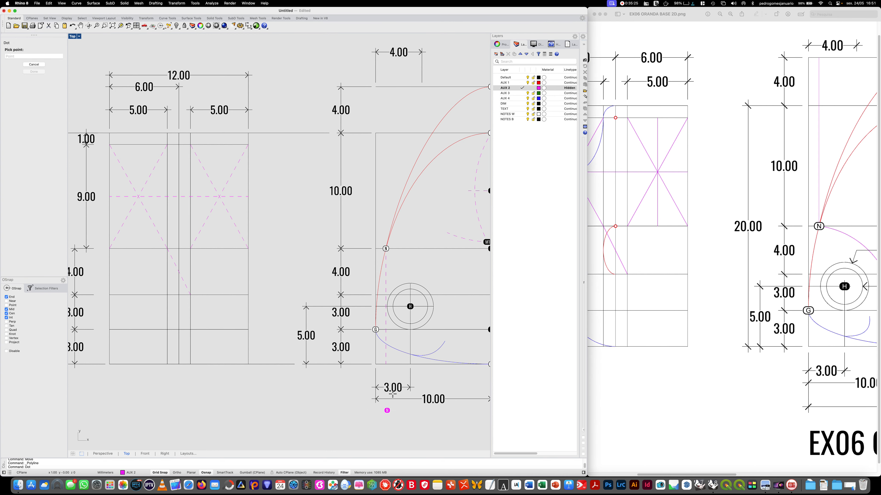
left_click(386, 365)
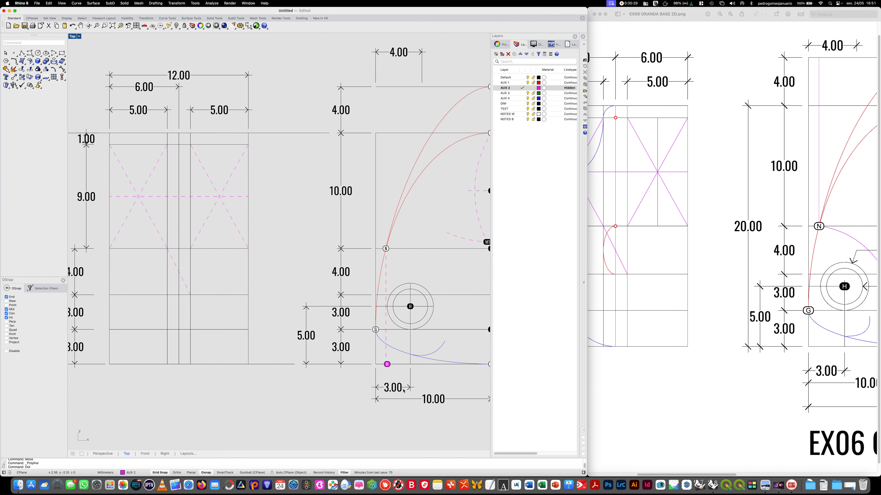
- Add another dot N on layer NOTES B where the dashed vertical line crosses the blue curve
key("Return")
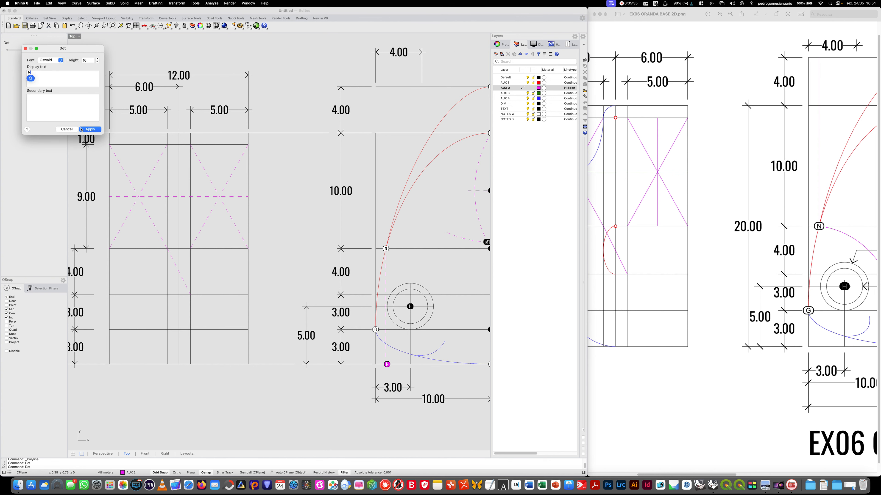
left_click(89, 129)
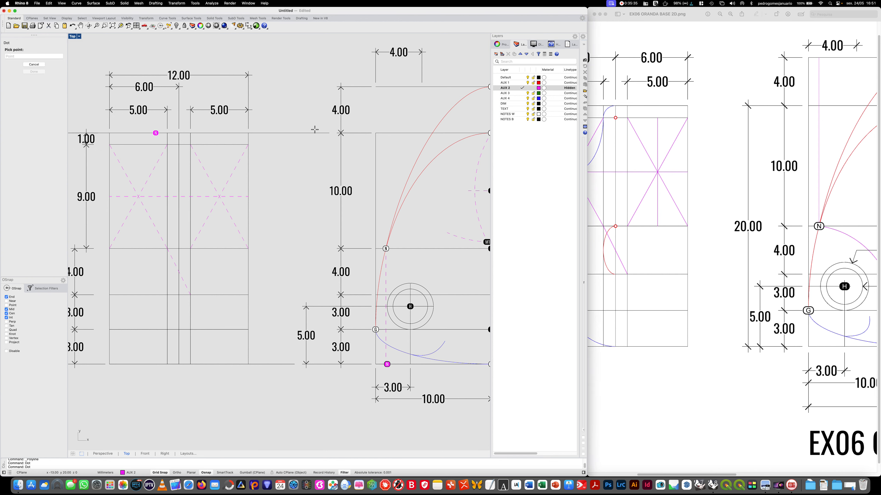
left_click(522, 115)
left_click(522, 120)
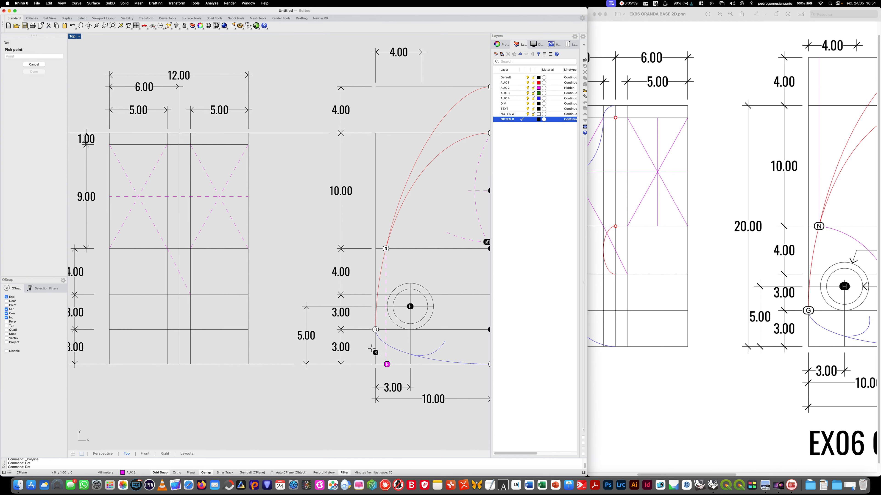
left_click(385, 343)
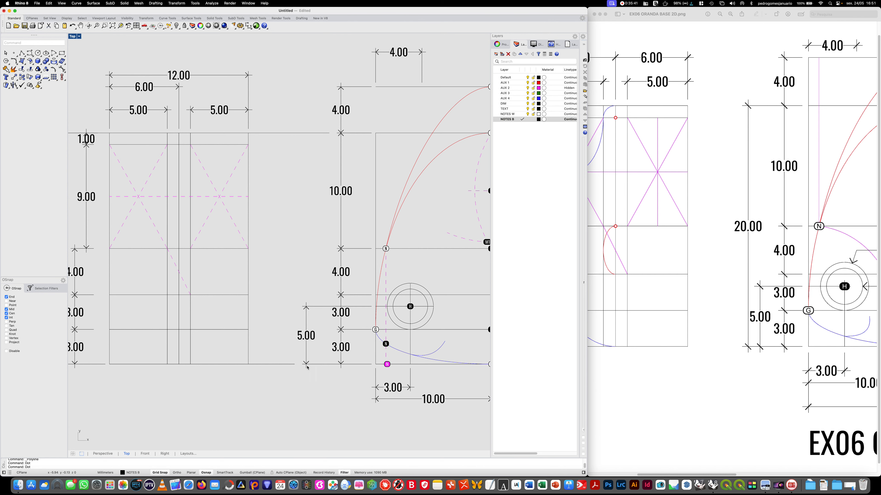
- Draw a horizontal line from the black dot N on the blue curve to the front view's central strip, ending at its far vertical line
left_click(21, 53)
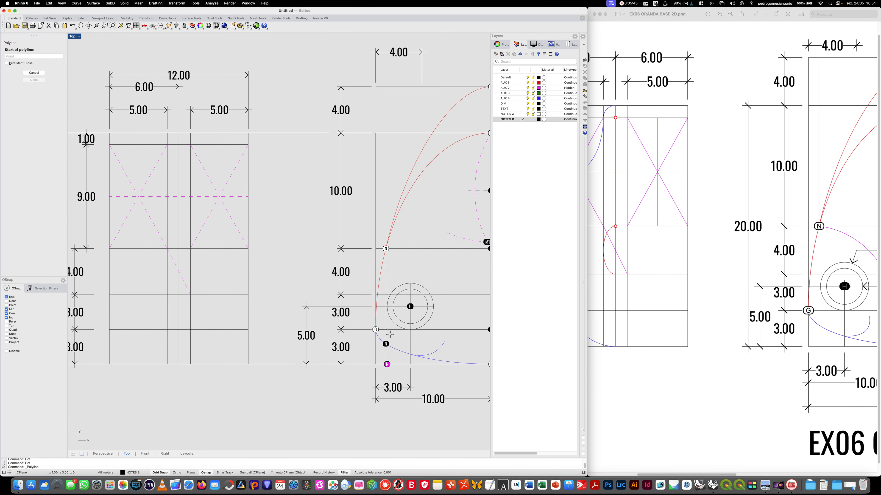
left_click(385, 344)
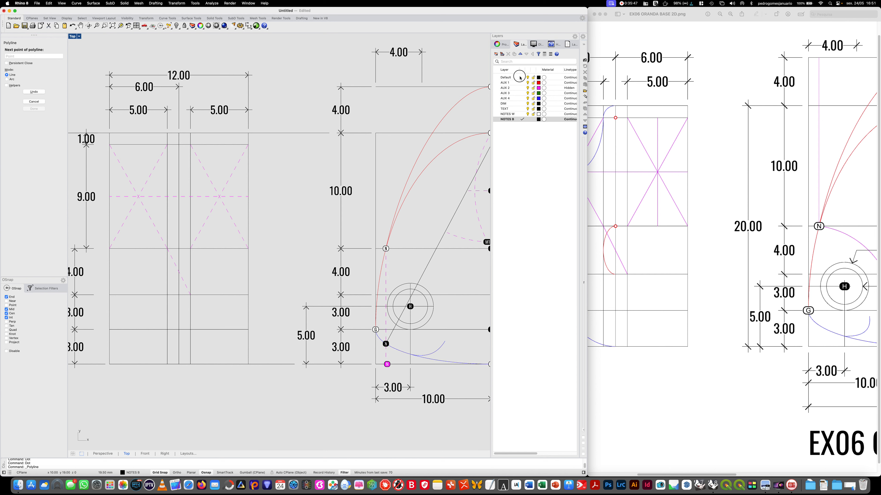
key("shift")
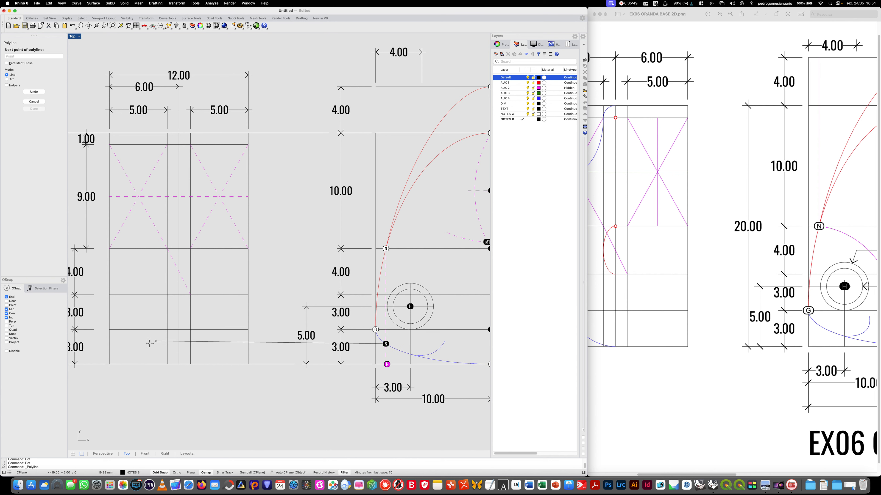
left_click(168, 344)
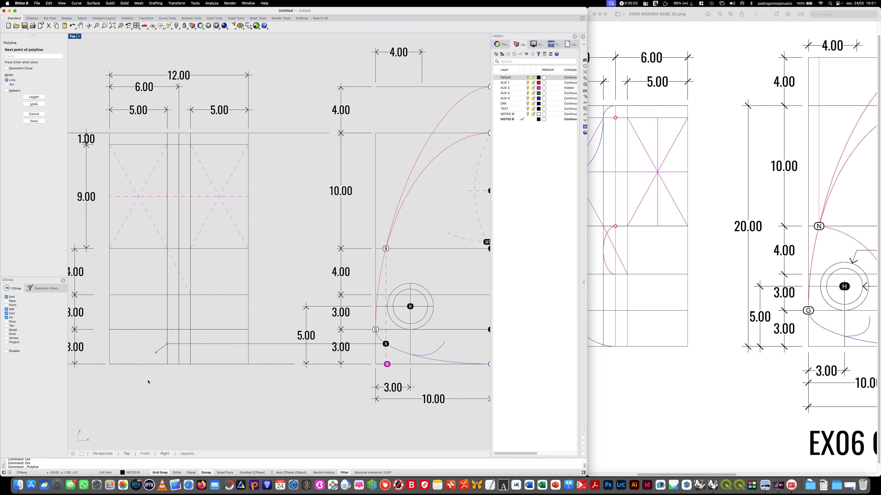
key("Return")
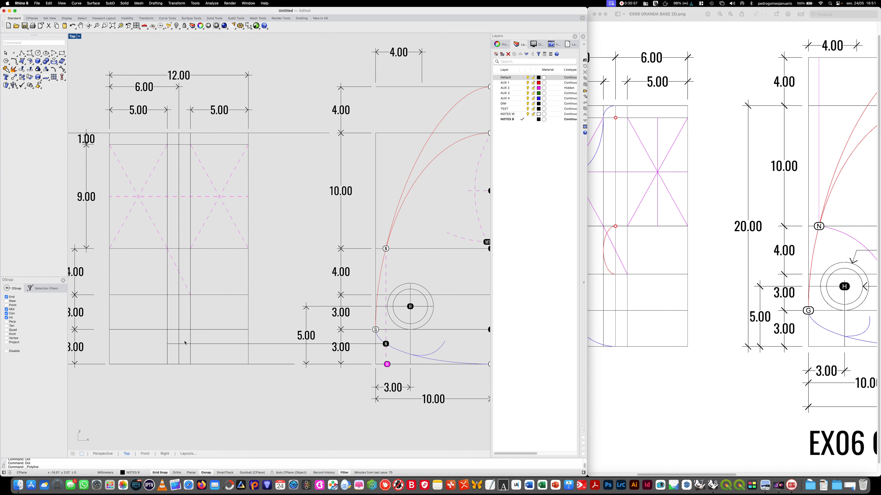
- Add a dot N where the new horizontal line crosses the front view's vertical centre line
right_click_drag(194, 383, 205, 381)
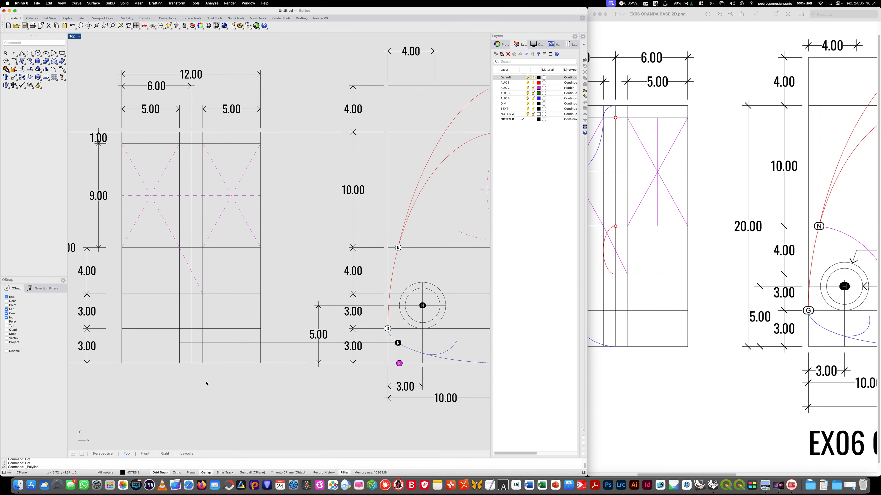
type("Dot")
key("Return")
type("N")
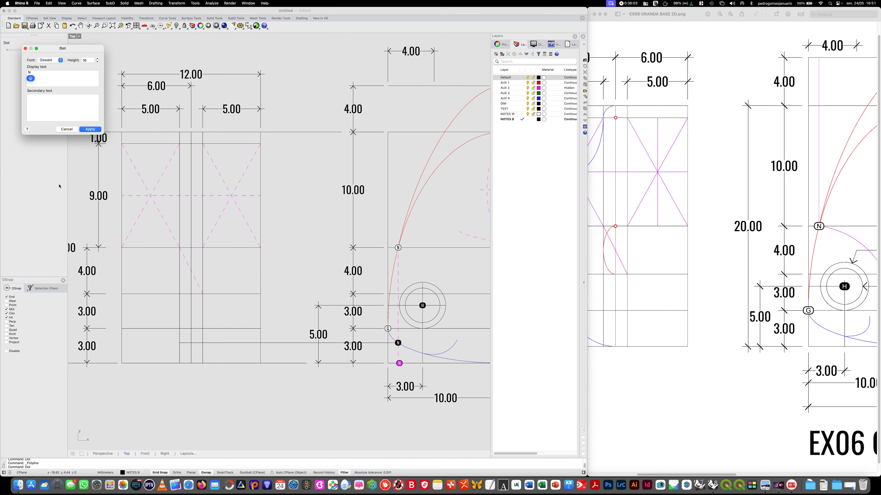
left_click(91, 129)
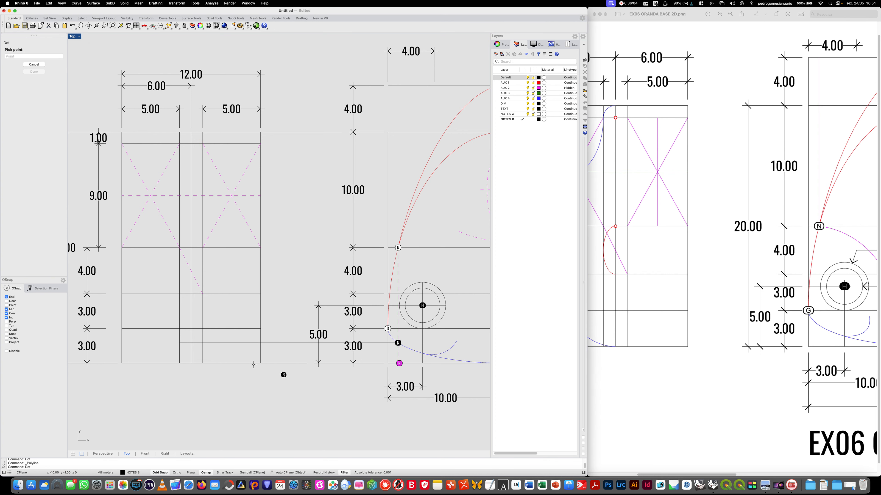
left_click(191, 343)
- Add a dot N on layer NOTES W where the centre line meets the horizontal line along the crossed rectangles' lower edges
key("Return")
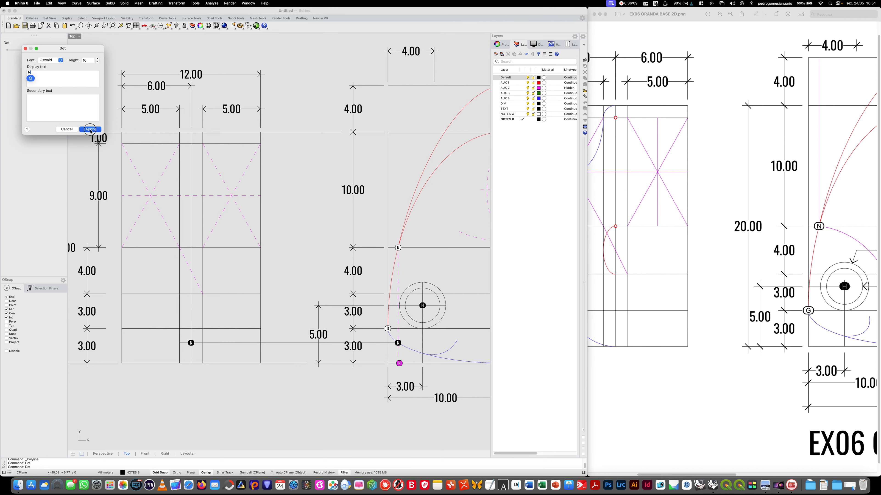
left_click(90, 129)
left_click(520, 115)
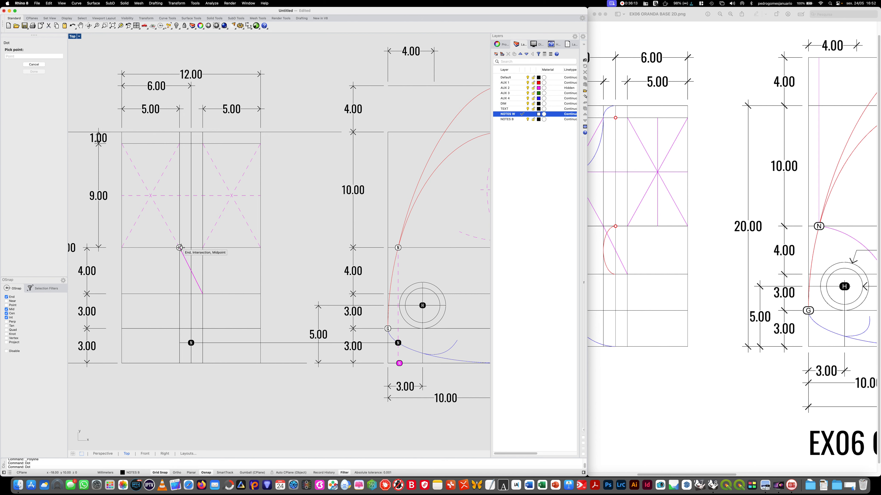
left_click(191, 248)
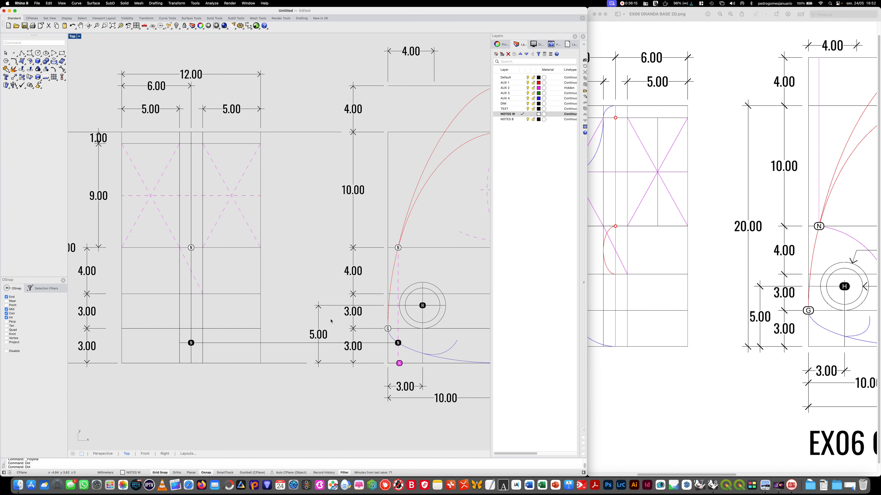
- Add a dot D on the front view's centre line at the horizontal line 4 mm below white dot N
scroll(429, 353, "right", 15)
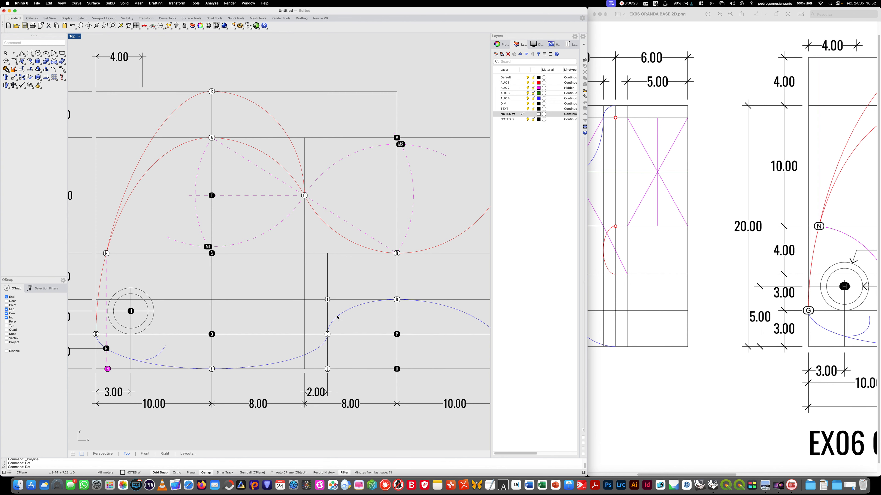
mouse_move(190, 393)
right_mouse_down()
mouse_move(364, 403)
mouse_move(494, 394)
right_mouse_up()
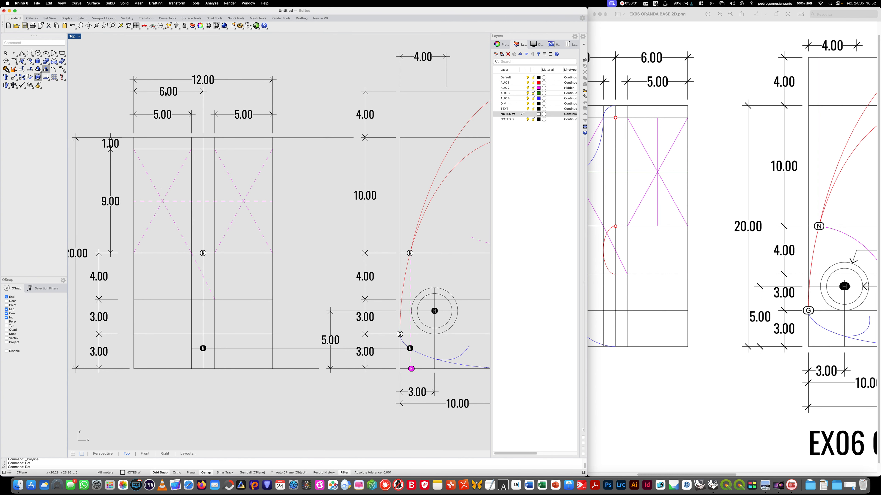
type("t")
key("Return")
key("BackSpace")
key("Caps_Lock")
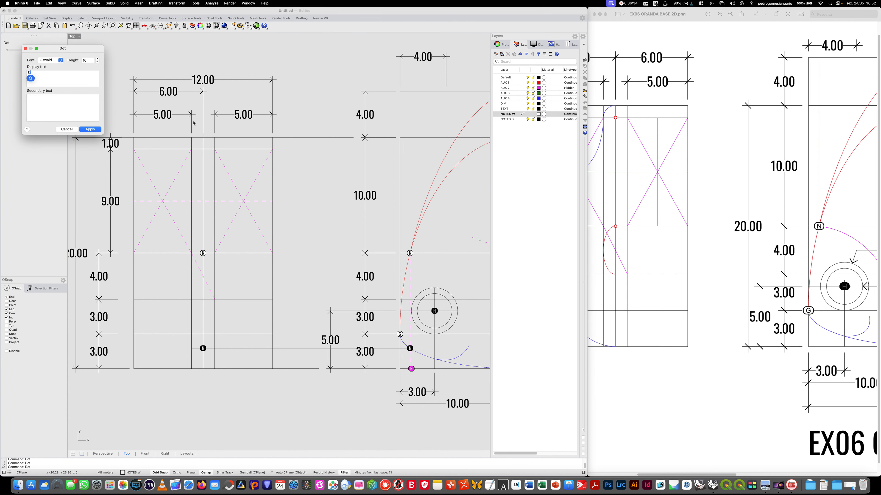
left_click(91, 129)
left_click(203, 299)
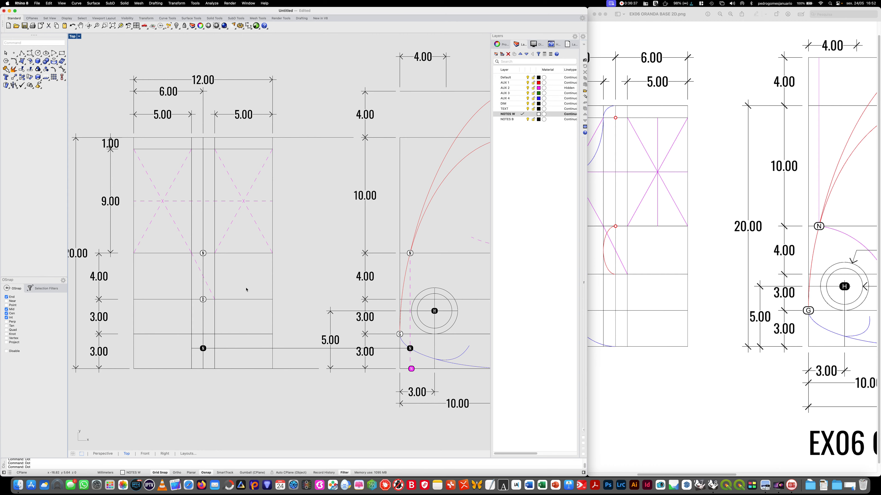
- Add a dot A where the front view's centre line meets its top horizontal line
mouse_move(282, 249)
right_mouse_down()
mouse_move(265, 264)
mouse_move(102, 247)
mouse_move(317, 253)
right_mouse_up()
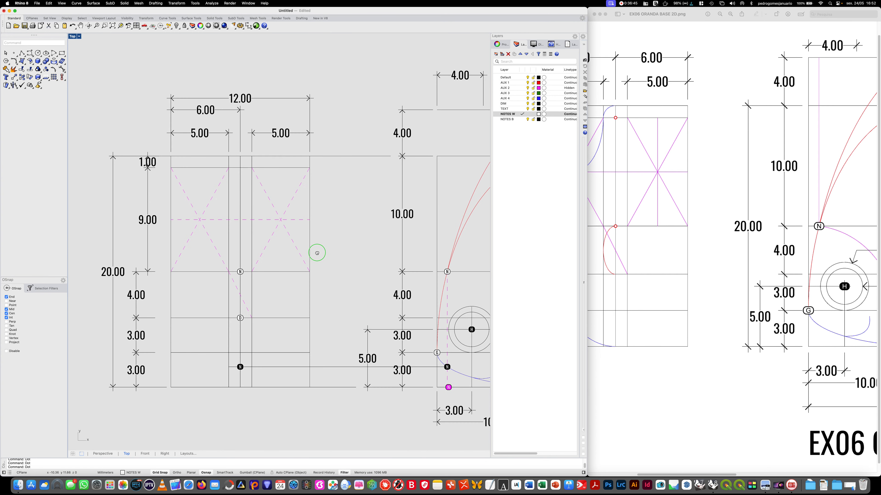
mouse_move(355, 201)
right_mouse_down()
mouse_move(271, 199)
mouse_move(304, 199)
right_mouse_up()
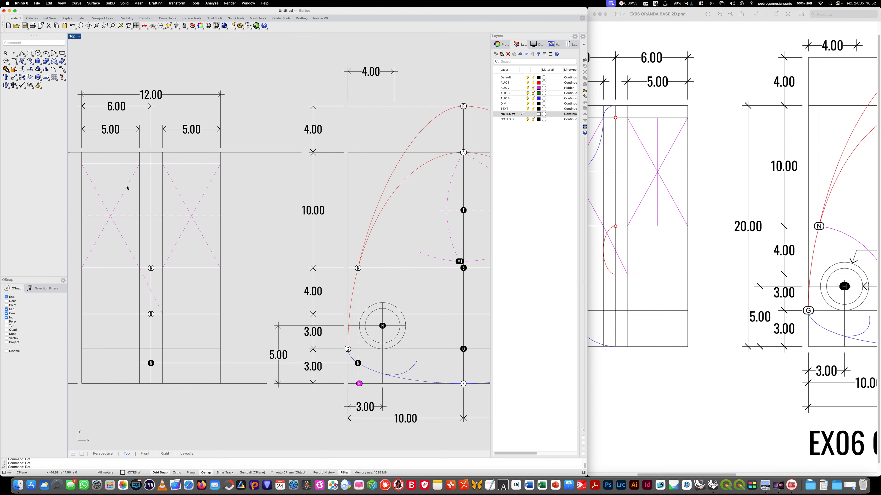
type("D")
key("BackSpace")
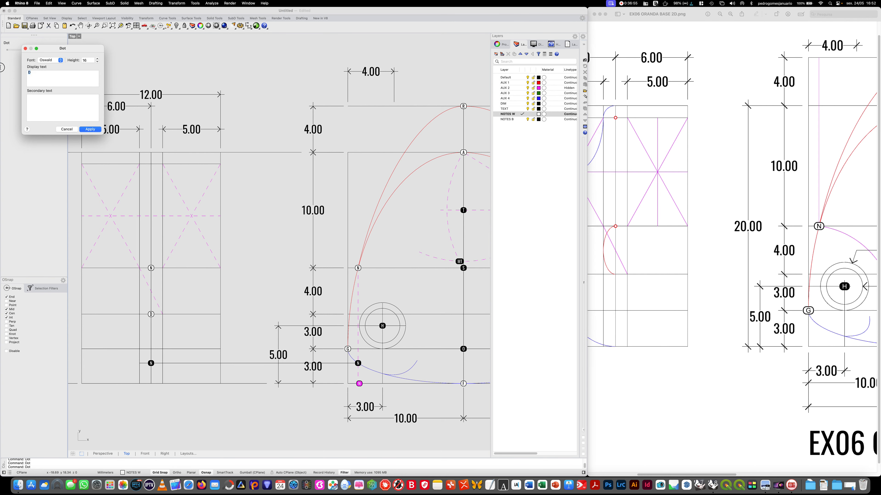
type("A")
left_click(99, 131)
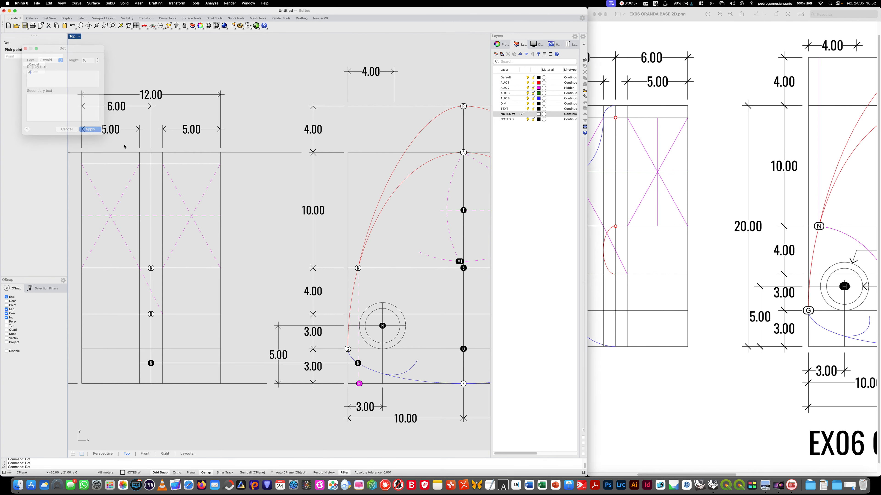
left_click(151, 152)
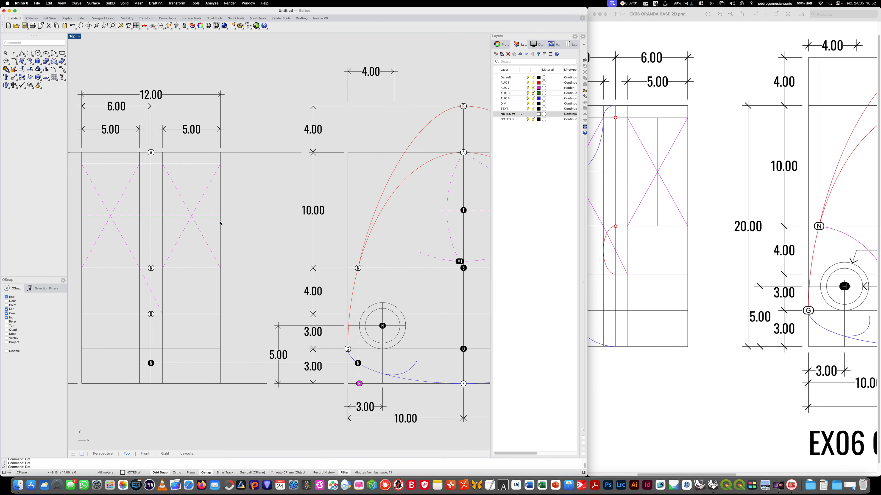
- Add a dot S at the lower-left corner of the front view's left crossed rectangle
mouse_move(410, 275)
right_mouse_down()
mouse_move(400, 264)
mouse_move(417, 258)
mouse_move(164, 245)
mouse_move(437, 242)
right_mouse_up()
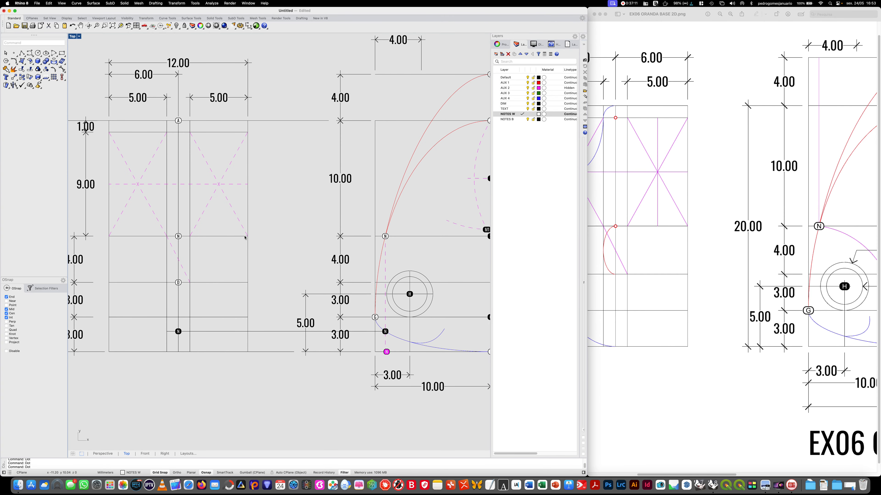
key("Return")
type("A")
key("BackSpace")
type("S")
key("Caps_Lock")
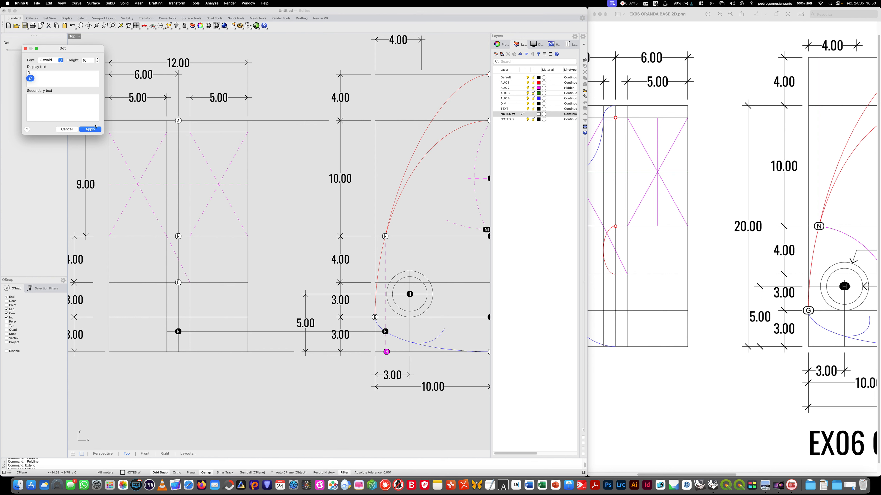
left_click(91, 129)
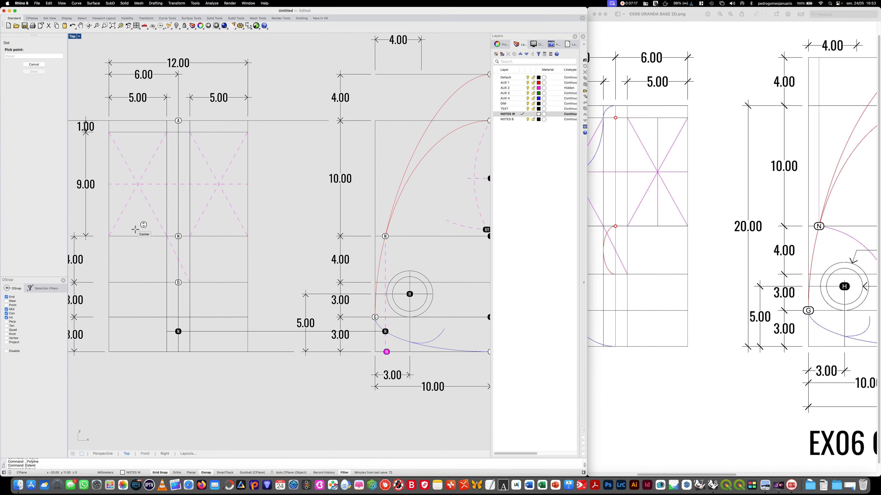
left_click(109, 236)
- Add a dot S on layer NOTES W at the lower-right corner of the front view's right crossed rectangle
key("Return")
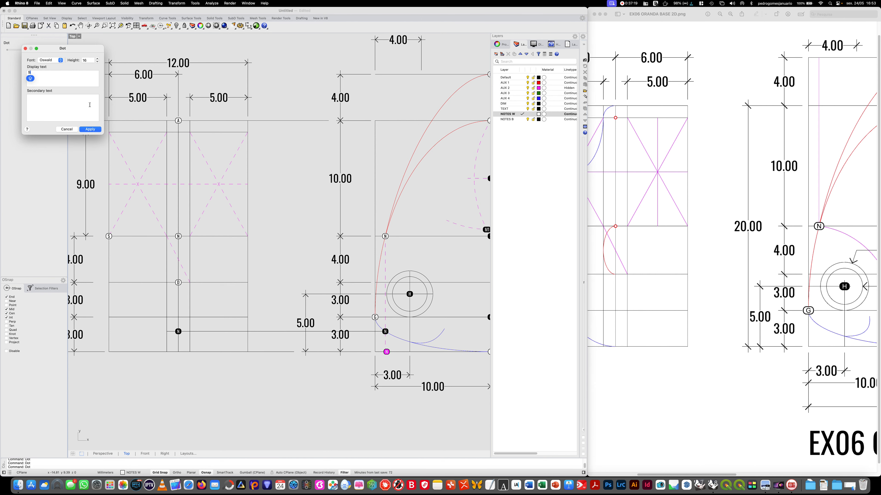
left_click(92, 129)
left_click(247, 236)
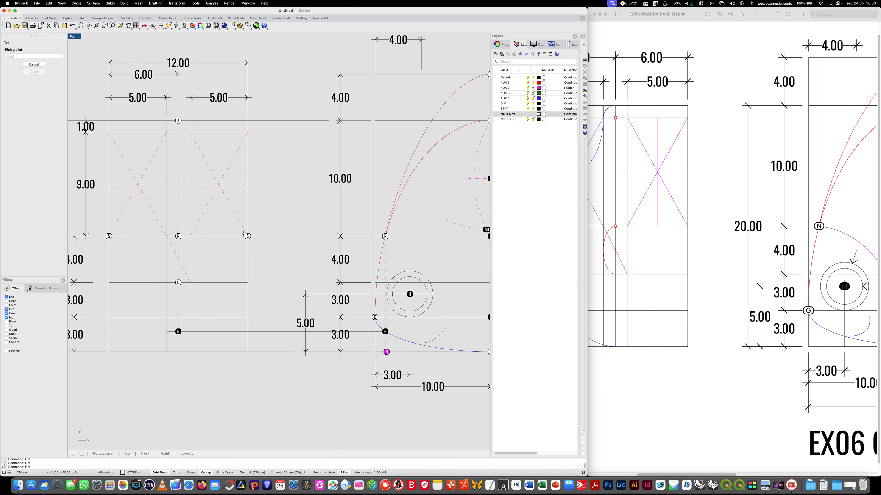
- Make NOTES B the current layer and add a dot S at the lower-right corner of the left crossed rectangle
key("Return")
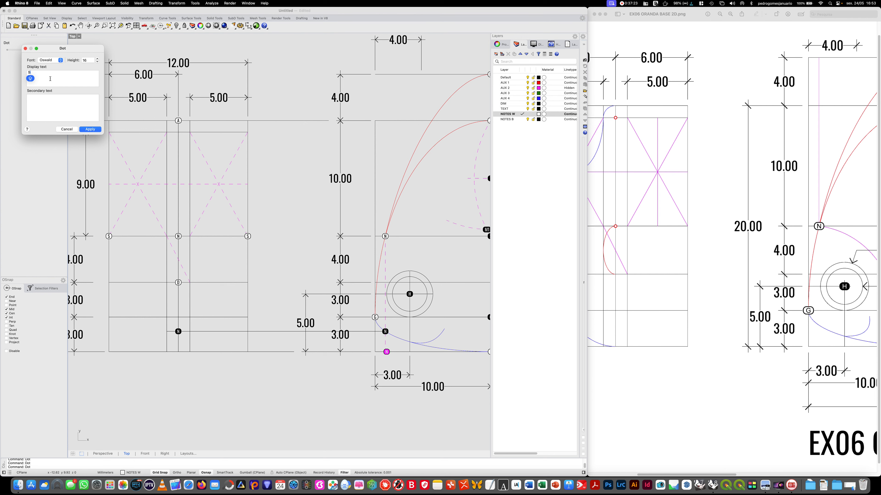
left_click(99, 130)
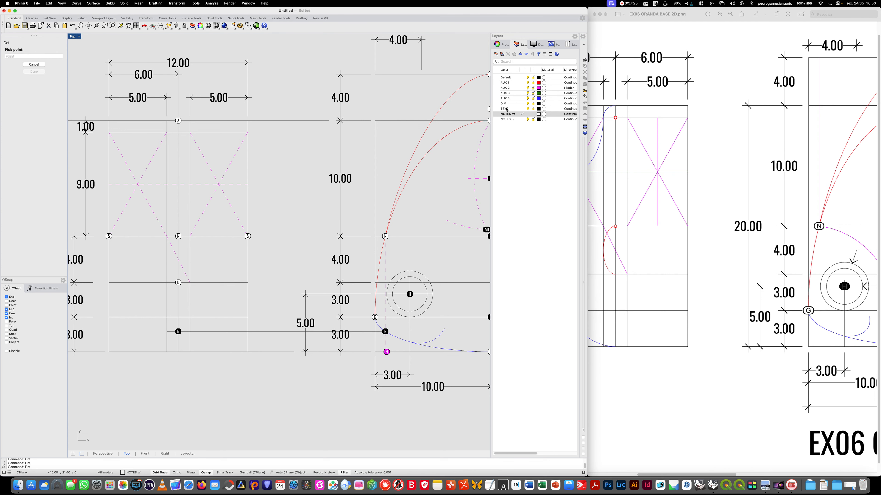
left_click(508, 119)
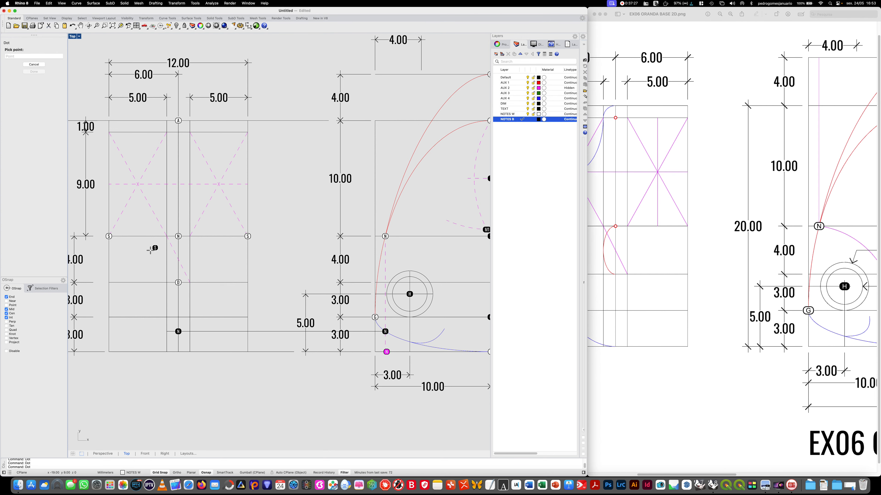
left_click(166, 237)
- Add a dot S on layer NOTES B at the lower-left corner of the front view's right crossed rectangle
key("Return")
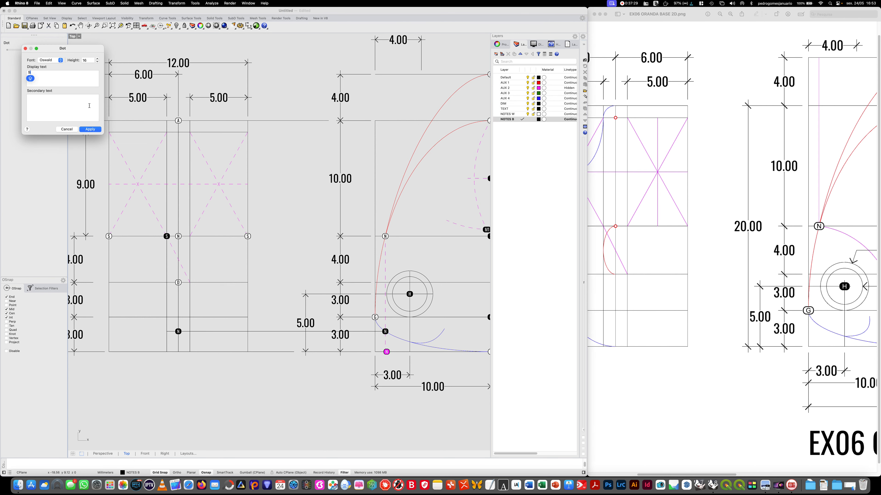
left_click(90, 129)
left_click(190, 236)
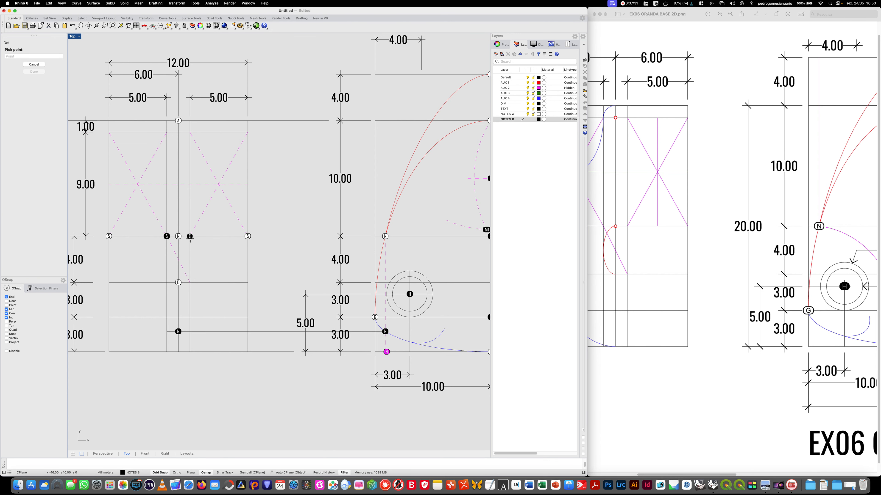
key("Return")
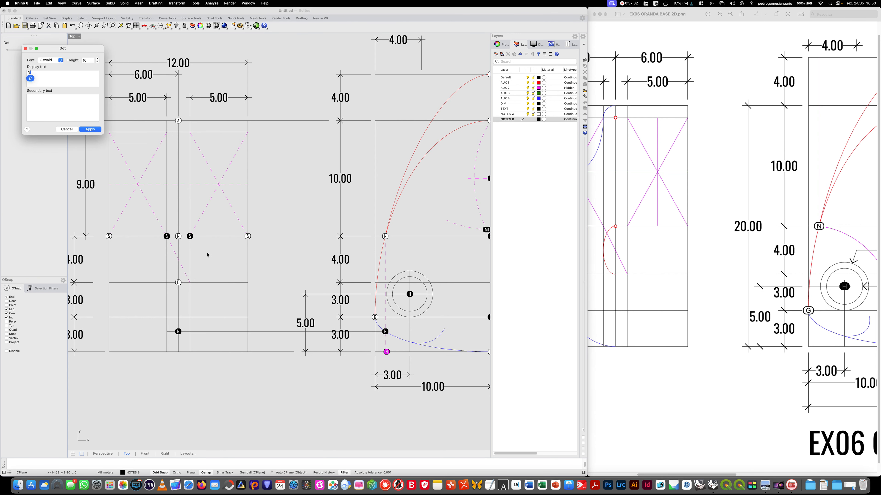
left_click(70, 130)
- Switch to the Preview window and examine the complete front view in the reference image EX06 ORANDA BASE 2D.png
right_click_drag(638, 287, 713, 374)
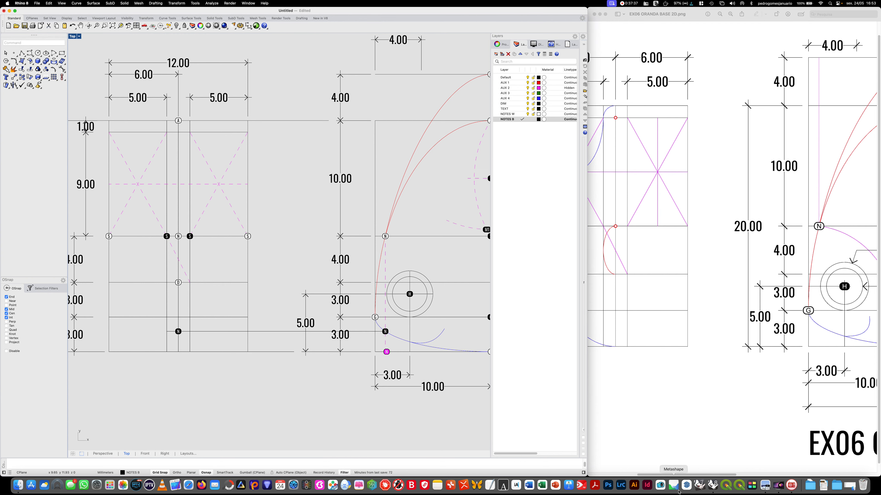
left_click_drag(684, 474, 653, 473)
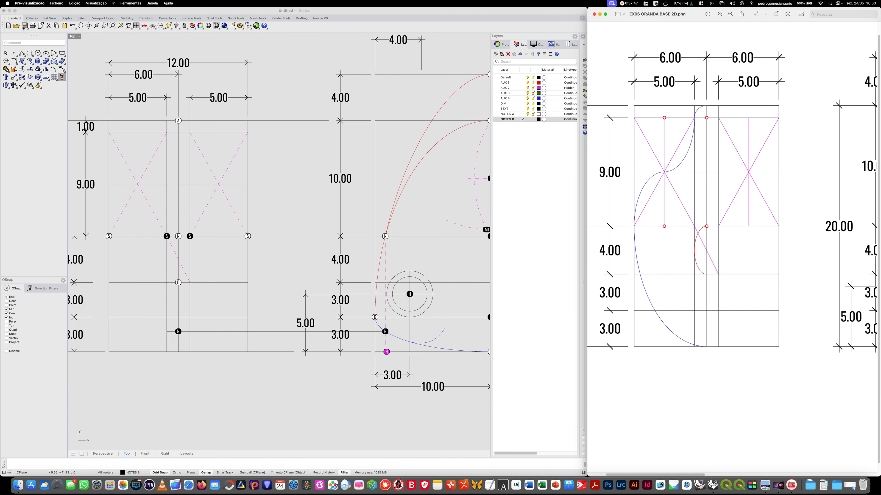
- On layer AUX 2, draw a short horizontal line rightward from the short diagonal's midpoint on the front view's centre line
left_click(519, 90)
left_click(520, 88)
left_click(26, 52)
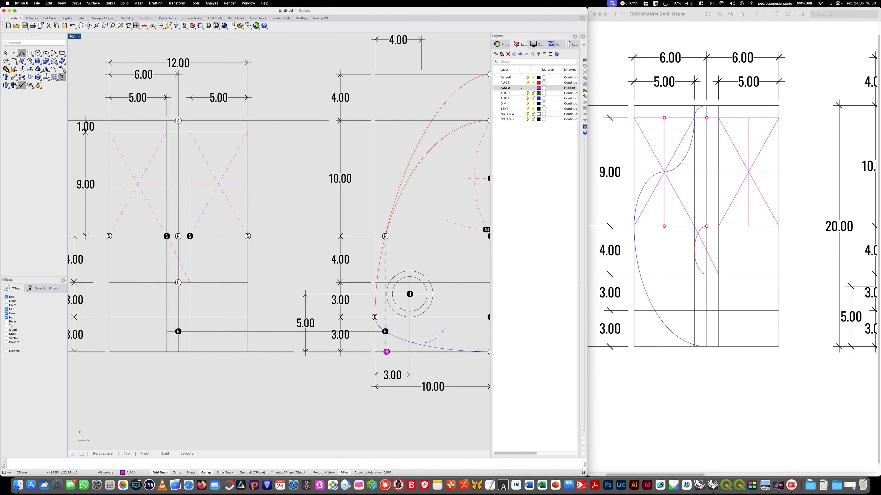
left_click(178, 259)
key("Return")
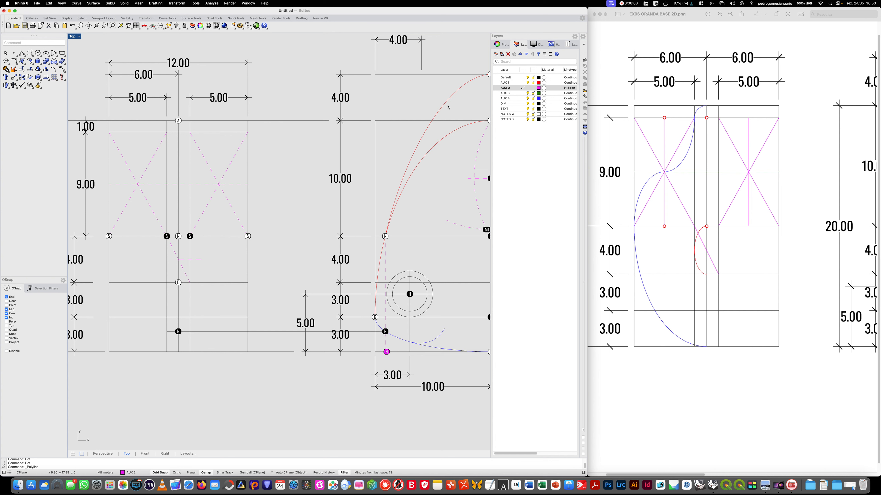
- On layer NOTES W, add a dot G where the front view's centre line crosses the second horizontal line below dot N
double_click(506, 115)
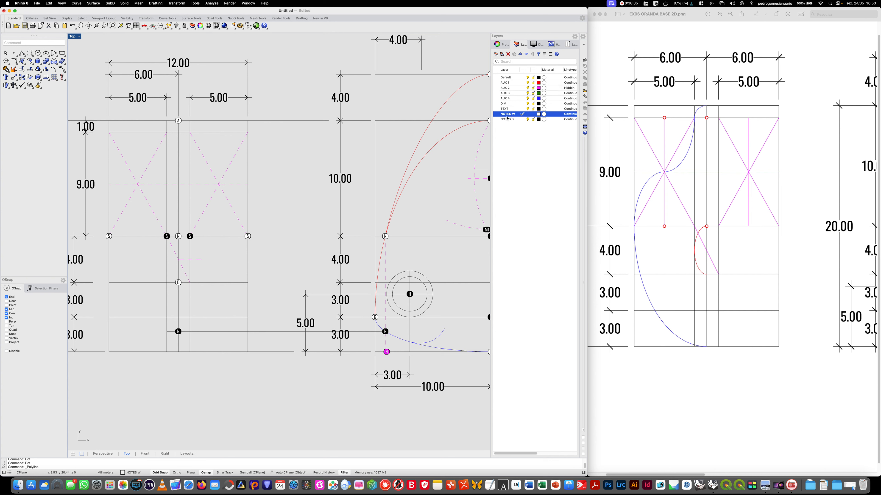
type("Dot")
key("Return")
type("G")
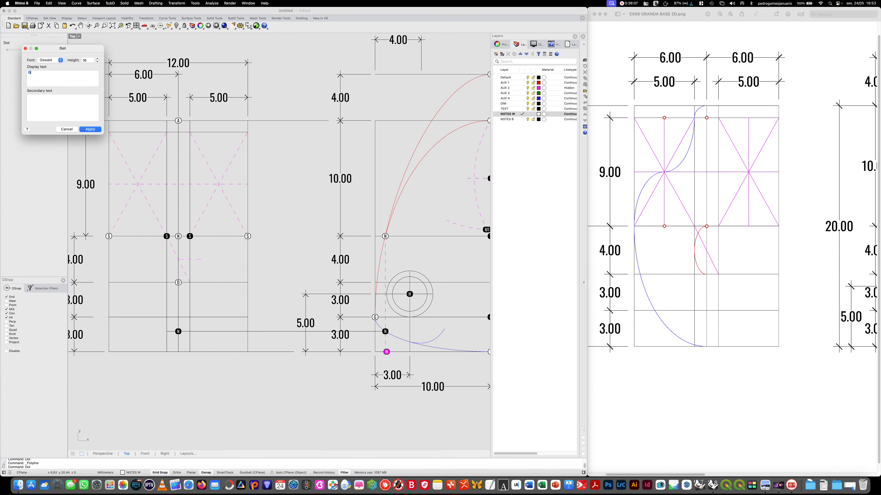
left_click(90, 129)
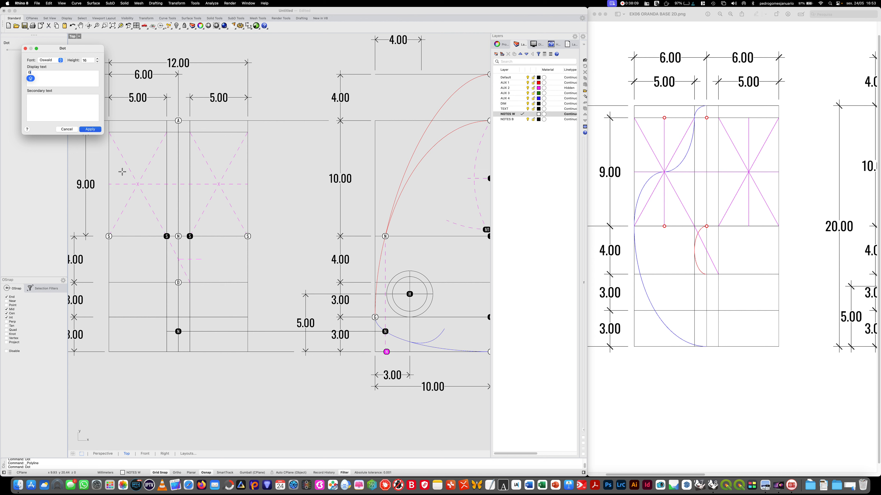
left_click(179, 317)
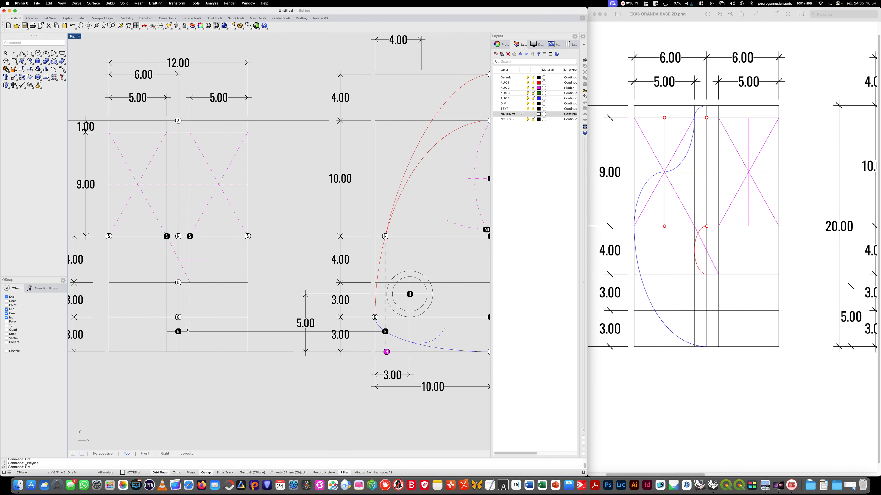
- On layer NOTES B, add dots G on both inner vertical lines, level with the centre line's white dot G
key("Return")
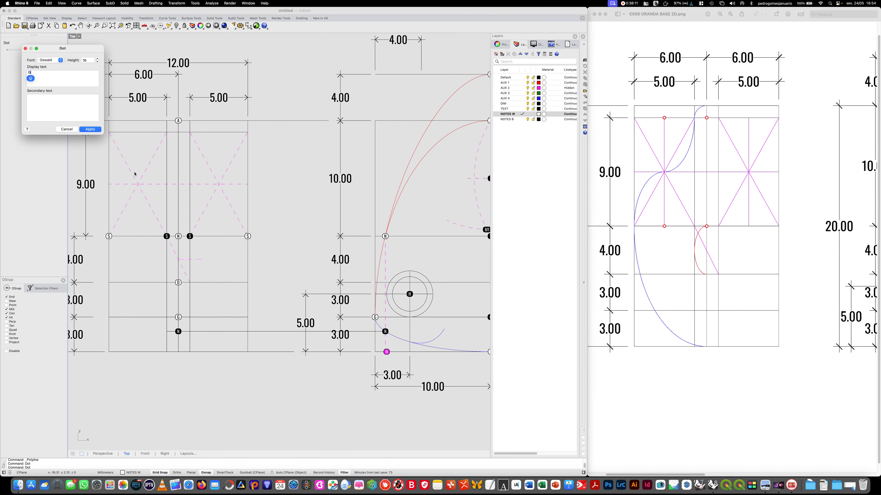
left_click(91, 129)
left_click(522, 119)
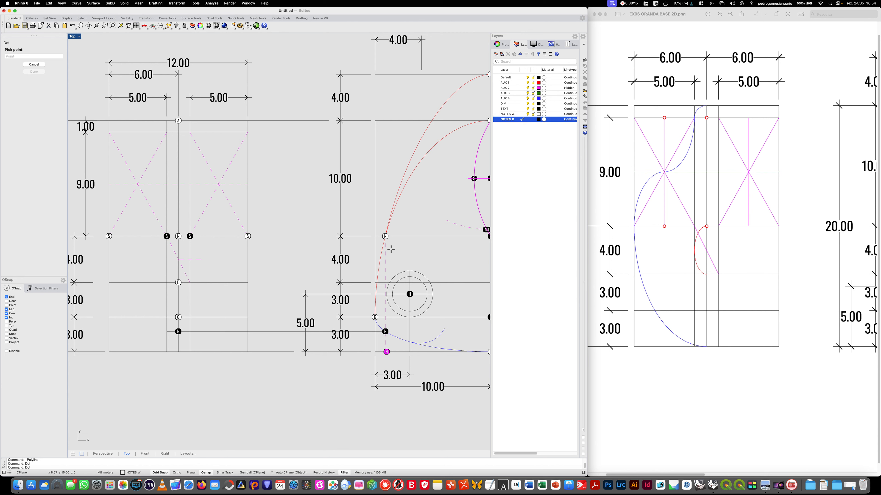
left_click(190, 317)
key("Return")
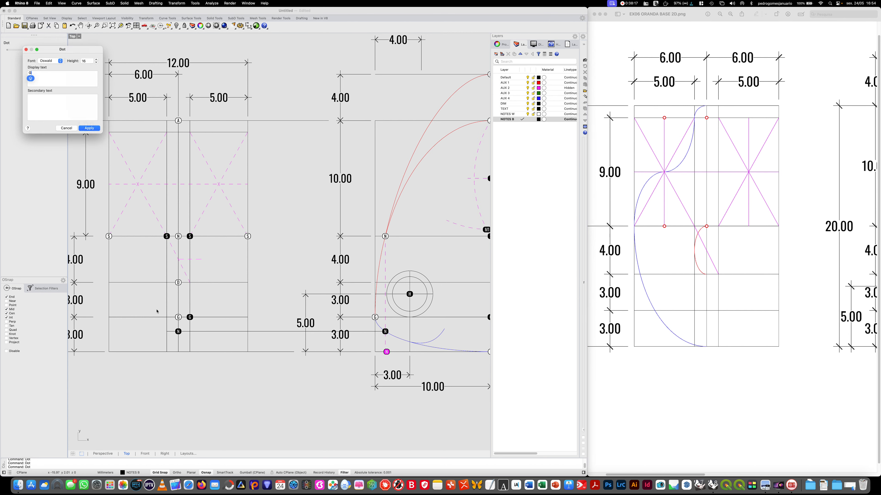
left_click(90, 128)
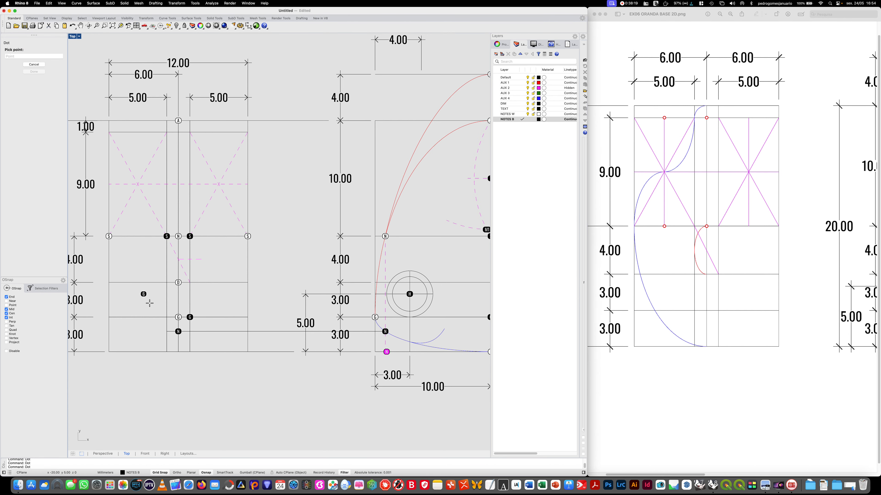
left_click(167, 318)
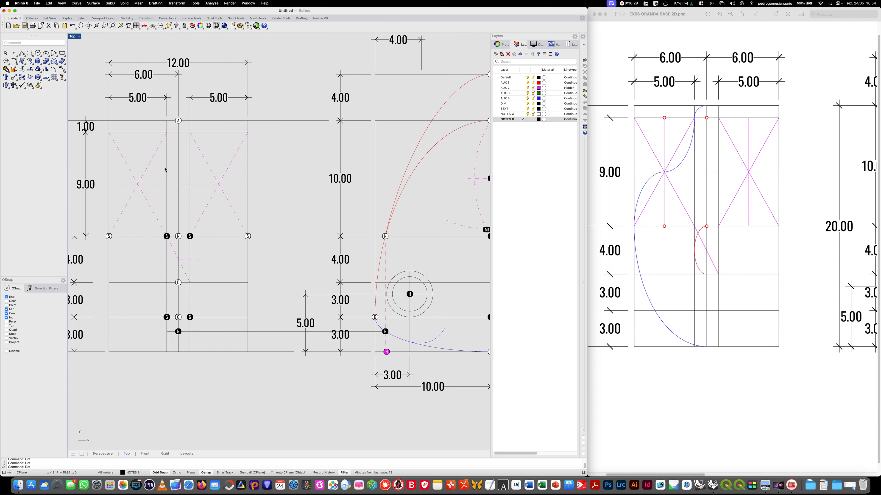
key("Return")
type("G")
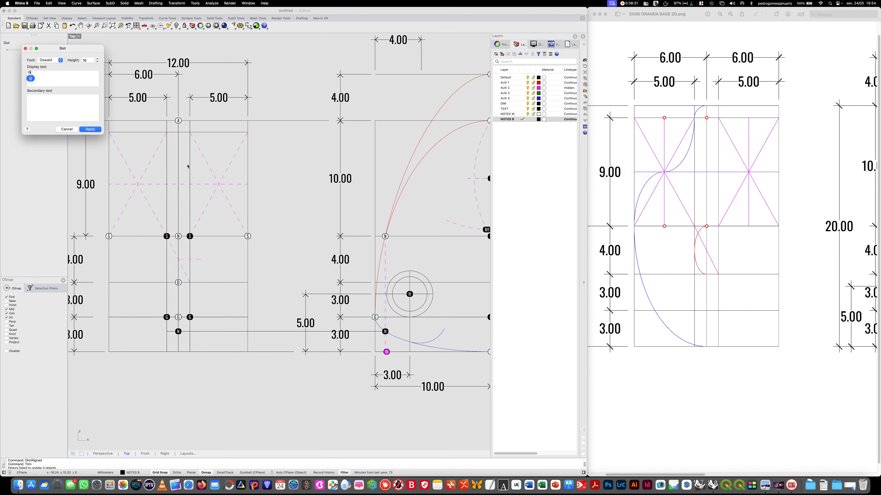
key("BackSpace")
type("1")
left_click(90, 129)
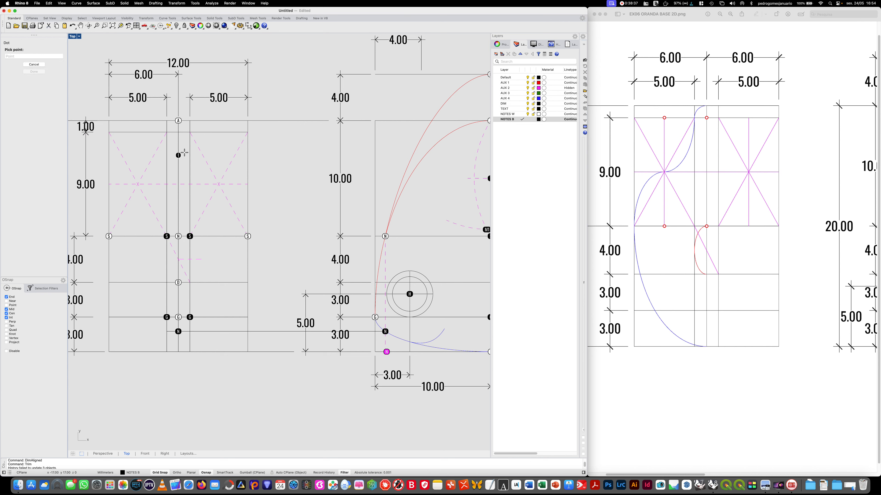
key("Escape")
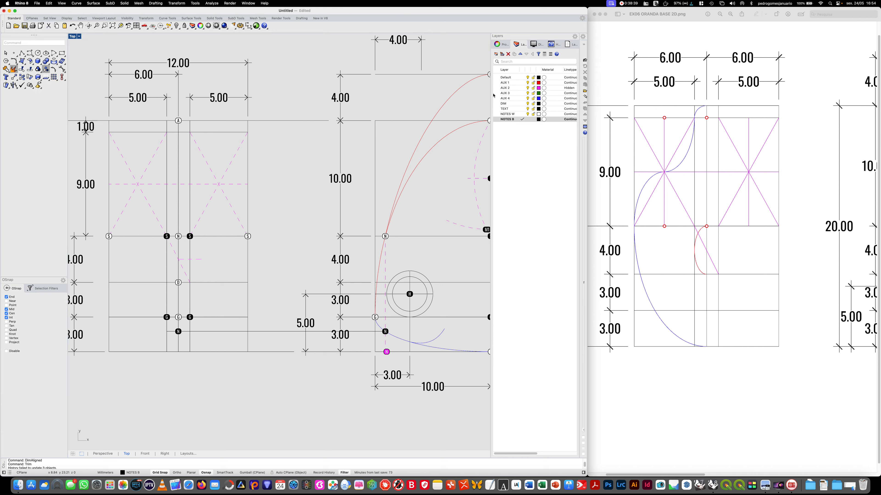
- On layer AUX 2, draw a vertical line from the centre of each crossed rectangle up to its upper edge
left_click(523, 88)
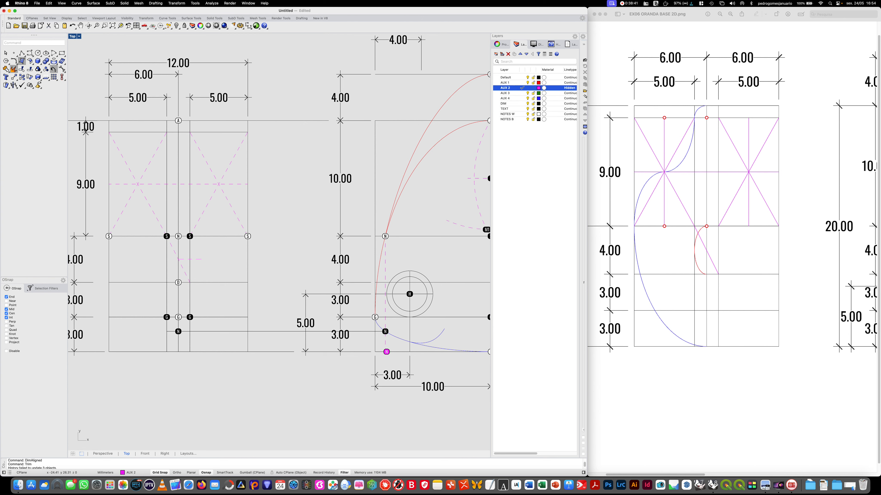
left_click(25, 54)
left_click(138, 184)
left_click(141, 134, "shift")
key("Return")
key("Return")
left_click(219, 184)
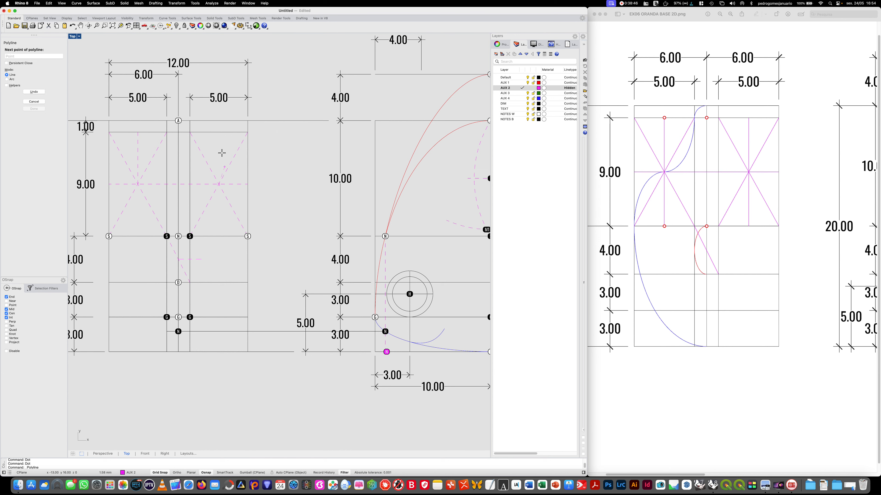
left_click(222, 134, "shift")
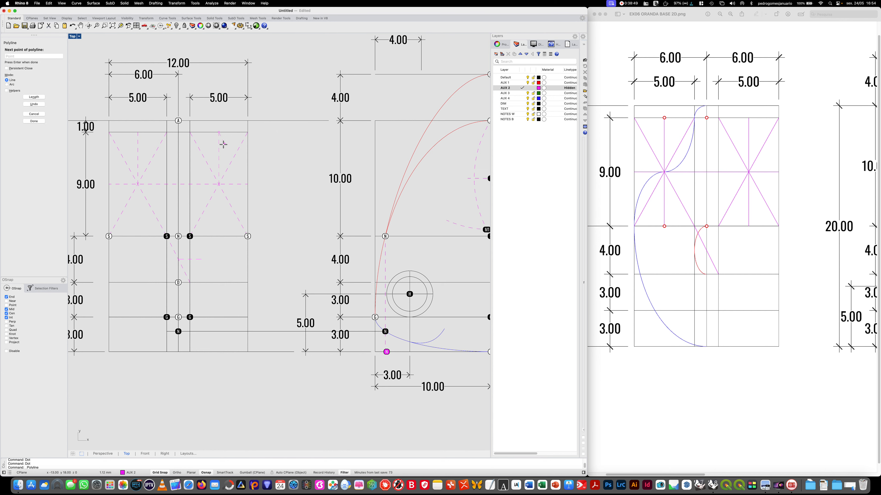
key("Return")
- Extend both new vertical lines down to the lower edge of the crossed rectangles
type("Extend")
key("Return")
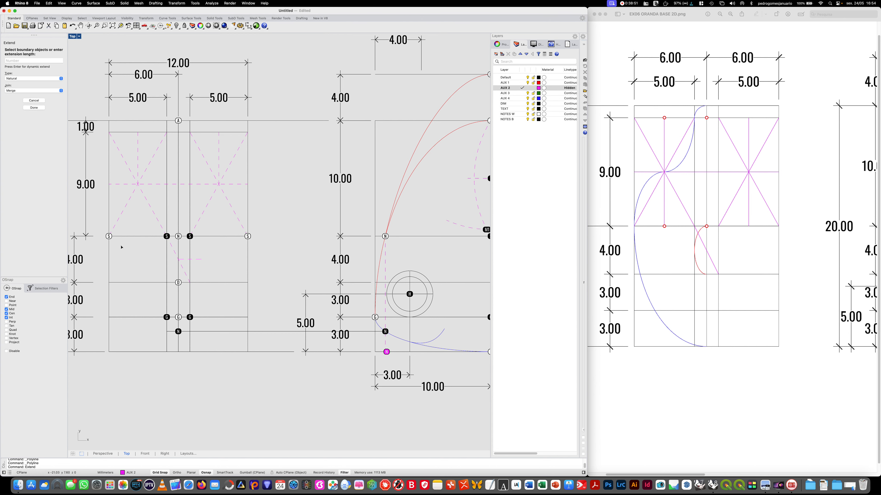
left_click(140, 237)
key("Return")
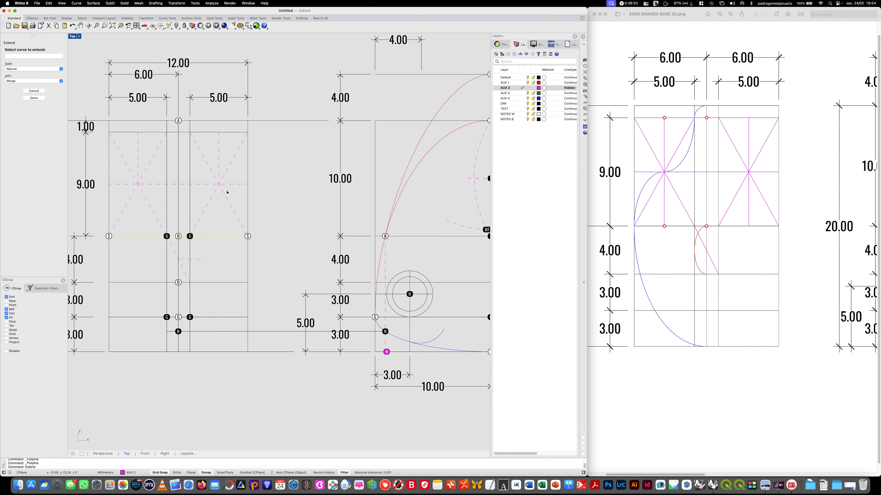
left_click(218, 175)
left_click(137, 173)
key("Return")
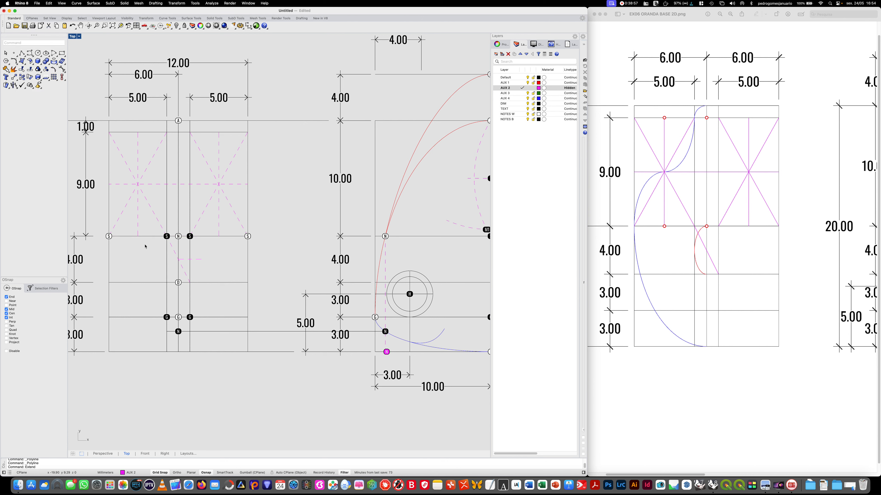
- Add a dot 1 on layer NOTES B at the midpoint of the left crossed rectangle's upper edge
type("Dot")
key("Return")
type("1")
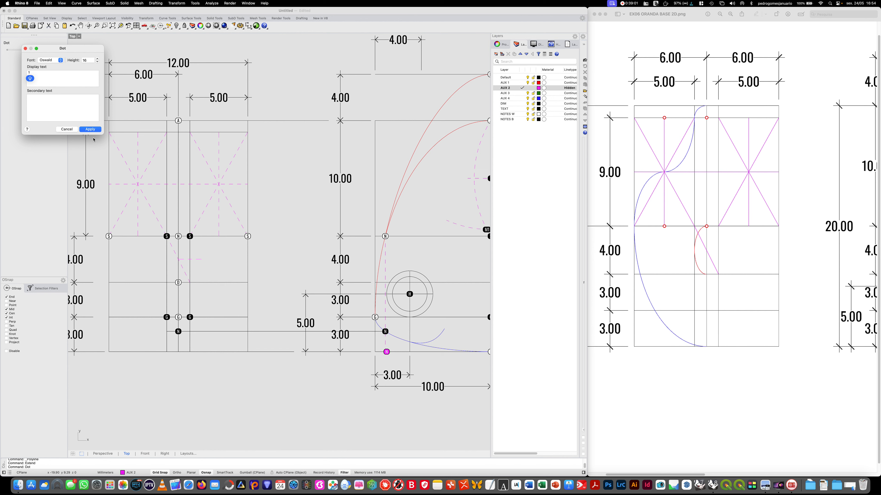
left_click(96, 130)
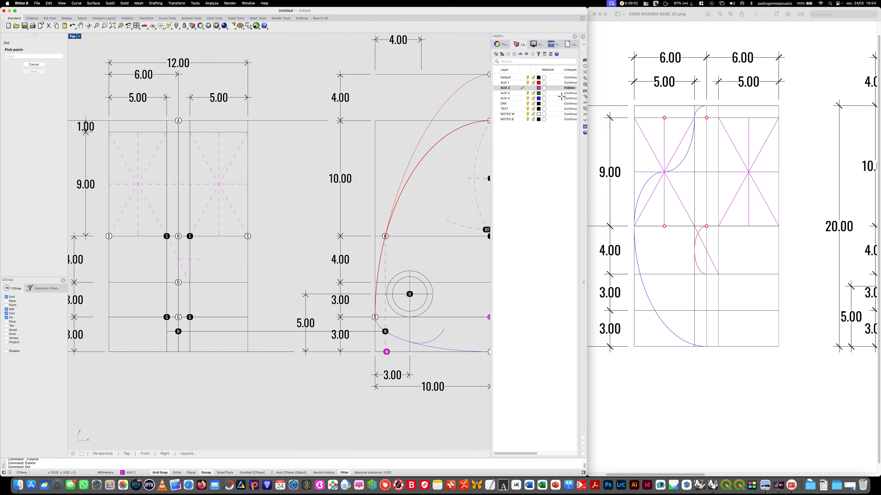
left_click(519, 119)
left_click(520, 119)
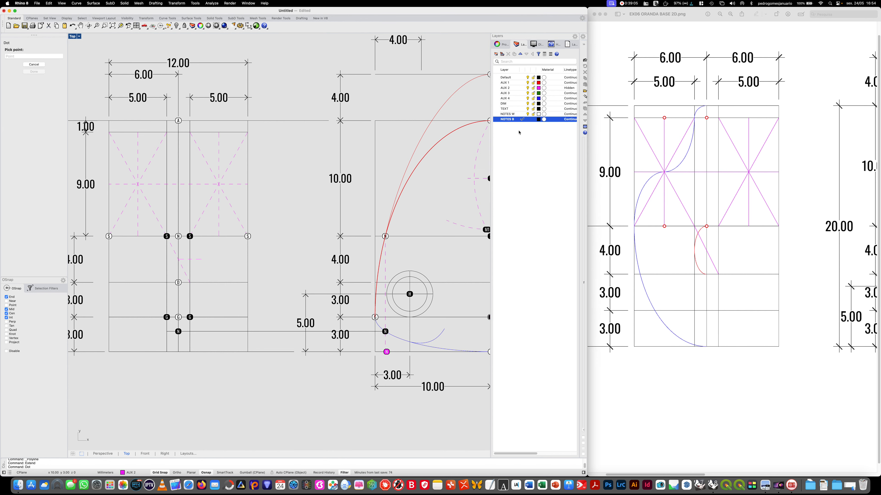
left_click(137, 132)
- Try to add a dot 1 at the midpoint of the right crossed rectangle's upper edge
key("Return")
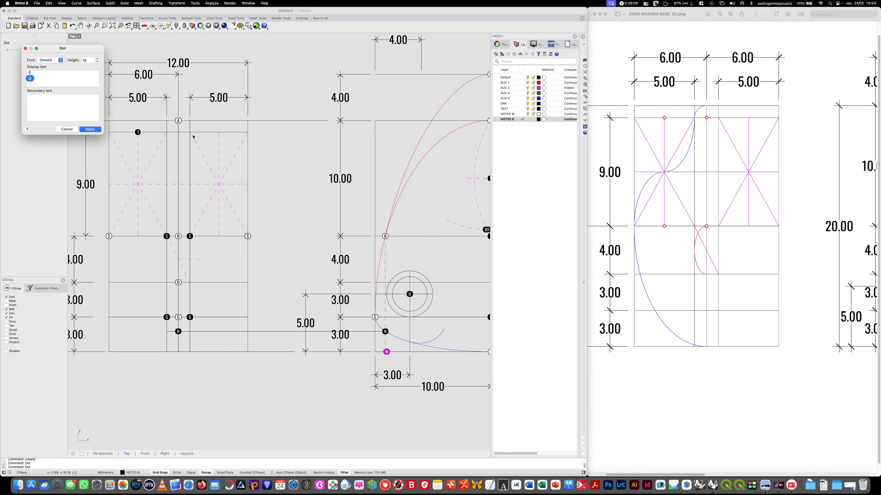
left_click(91, 129)
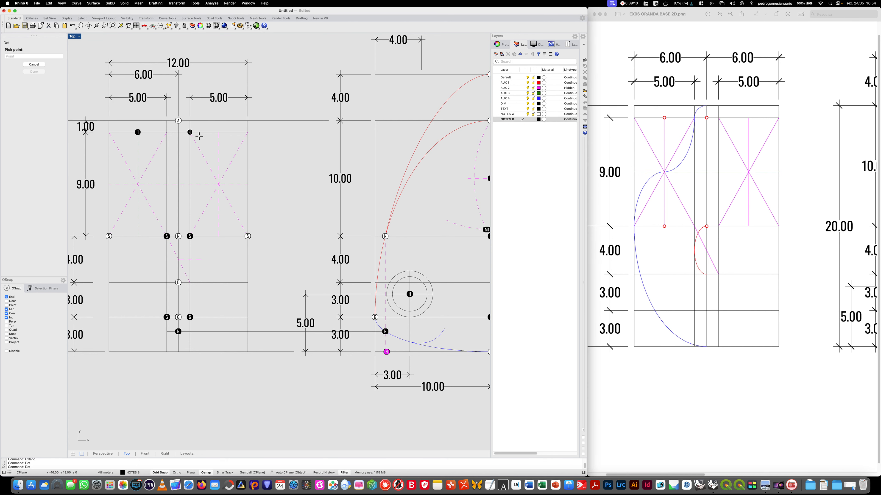
left_click(221, 133)
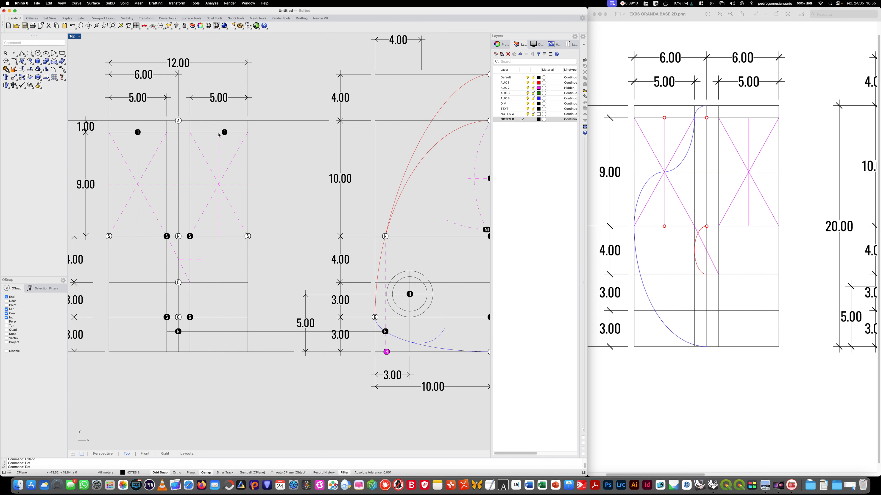
- Try to move the misplaced dot 1 onto the vertical axis of the right crossed rectangle
left_click(225, 134)
type("MOVE")
key("Return")
left_click(280, 152)
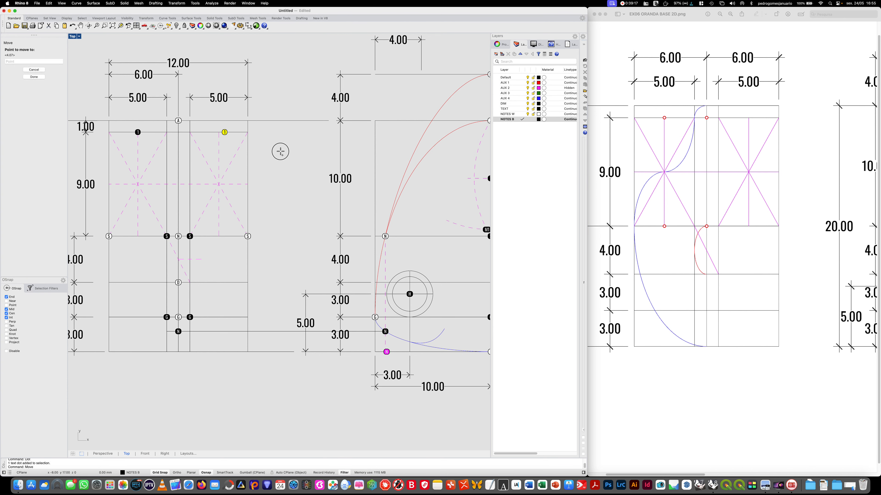
left_click(274, 151)
key("Return")
left_click(204, 126)
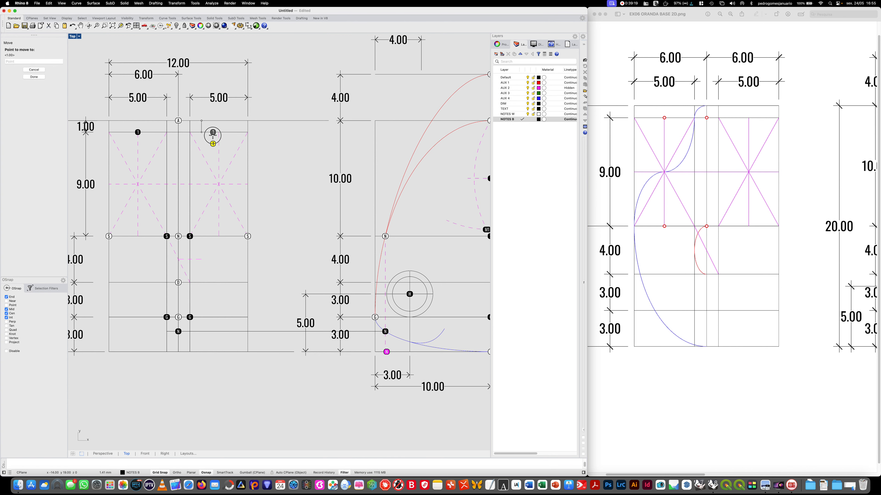
left_click(215, 137)
key("Escape")
left_click(212, 134)
key("Escape")
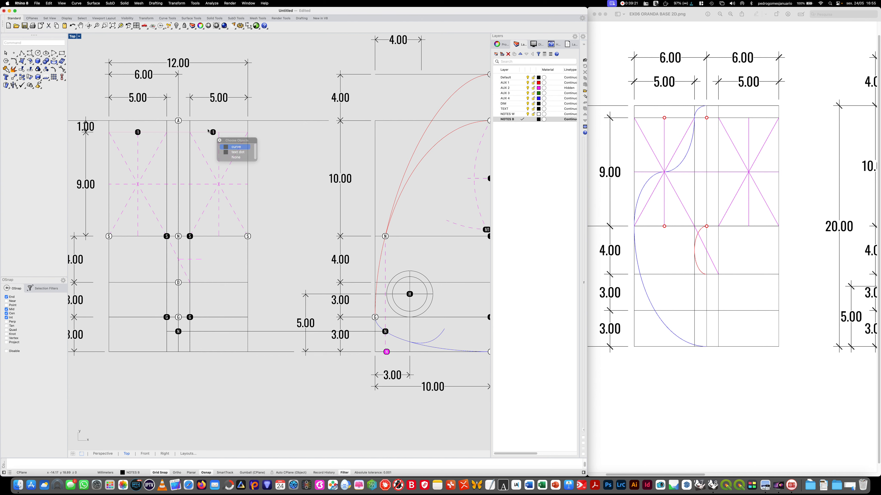
- Delete the misplaced dot 1 and add a new dot 1 at the midpoint of the right crossed rectangle's upper edge
left_click(213, 133)
key("Delete")
type("DOT")
key("Return")
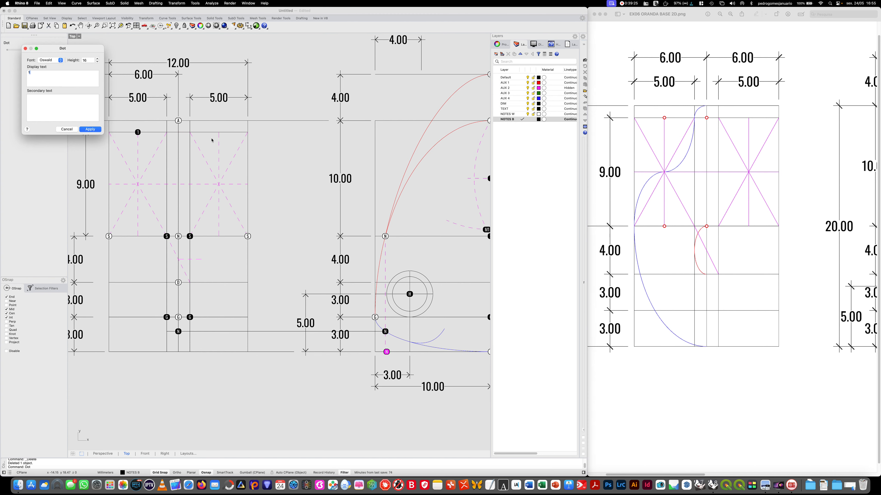
left_click(91, 129)
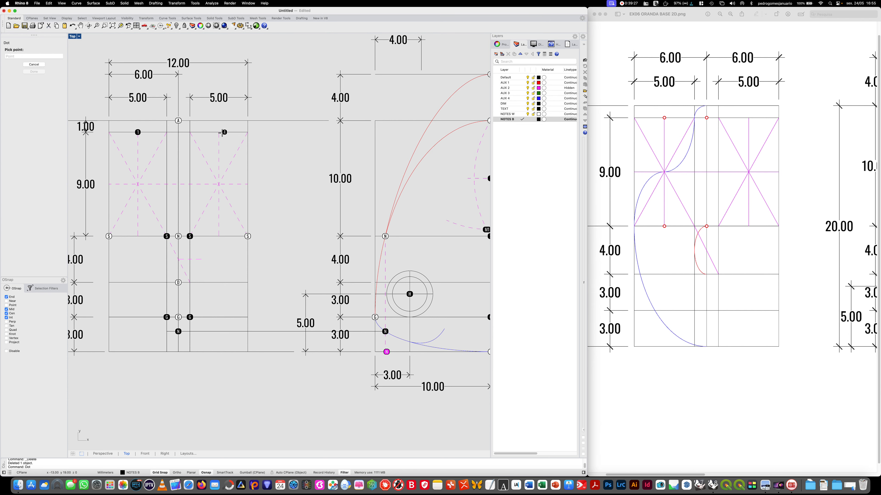
left_click(219, 132)
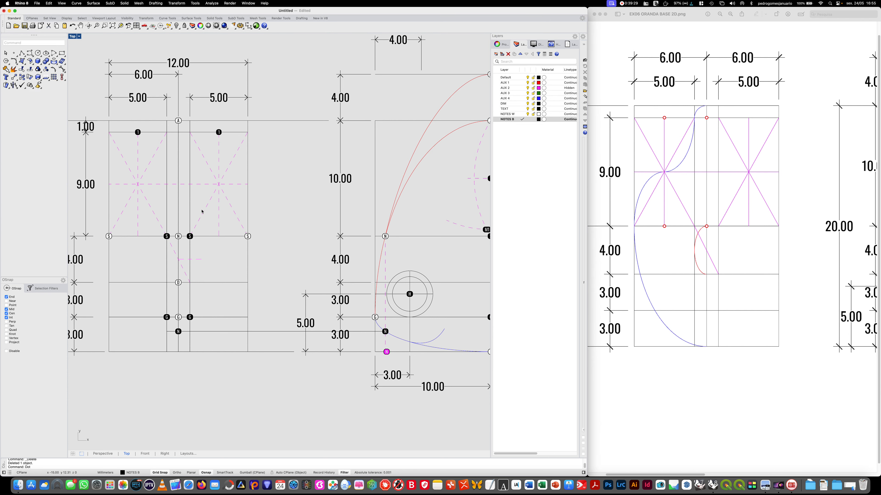
- Add a dot 2 on layer NOTES B at the midpoint of the left crossed rectangle's lower edge
key("Return")
key("BackSpace")
type("2")
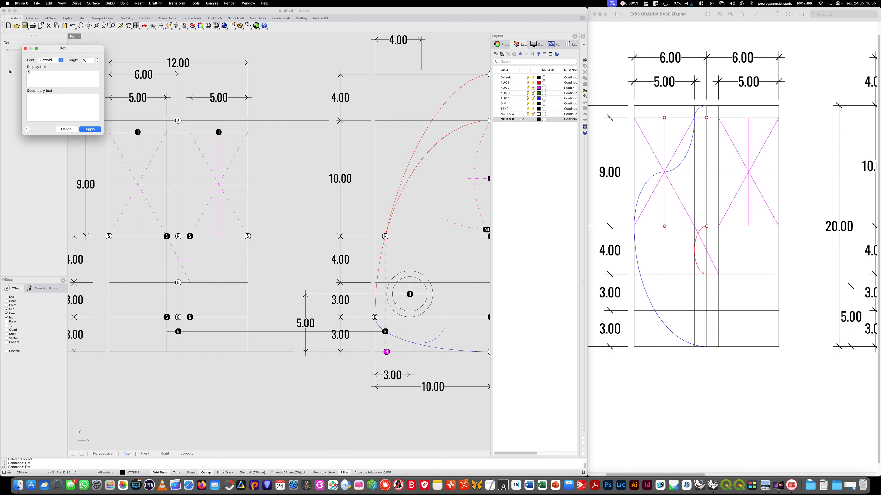
left_click(91, 129)
left_click(137, 236)
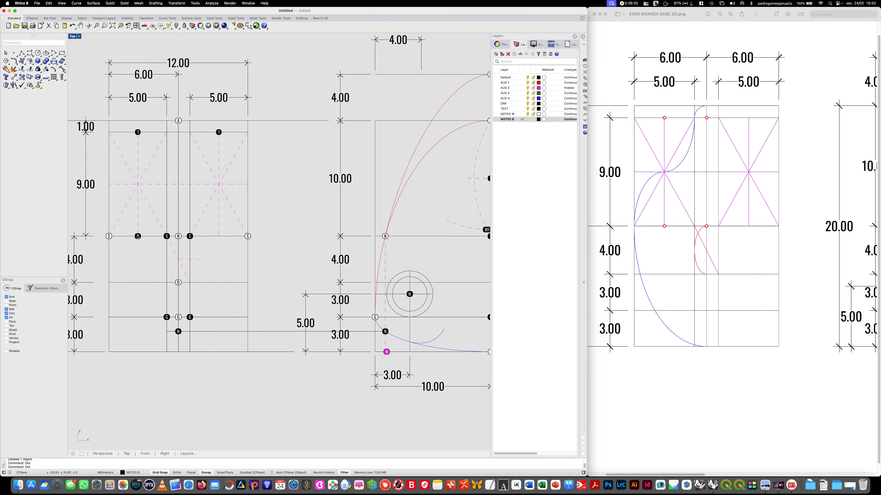
- Add a dot 2 on layer NOTES B at the midpoint of the right crossed rectangle's lower edge
key("Return")
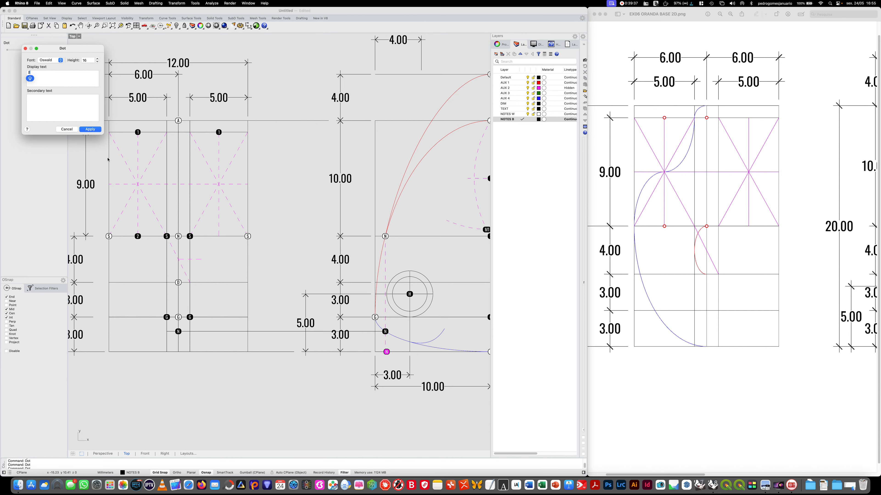
left_click(98, 129)
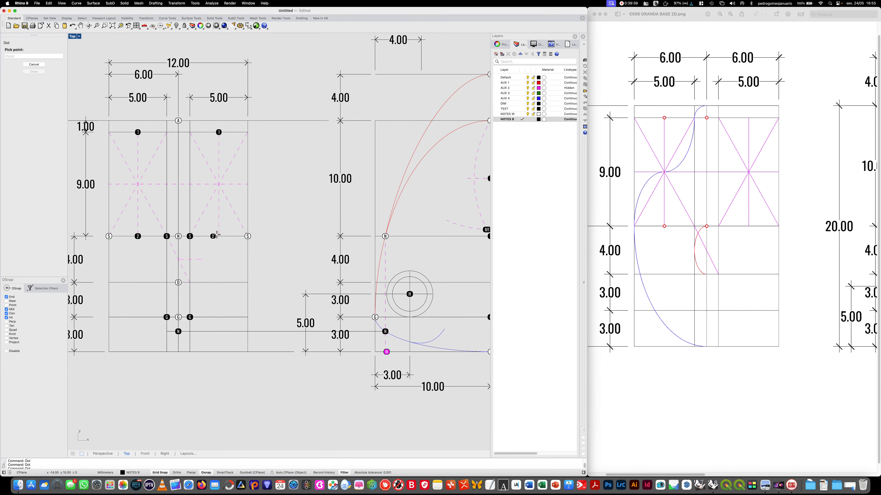
left_click(219, 236)
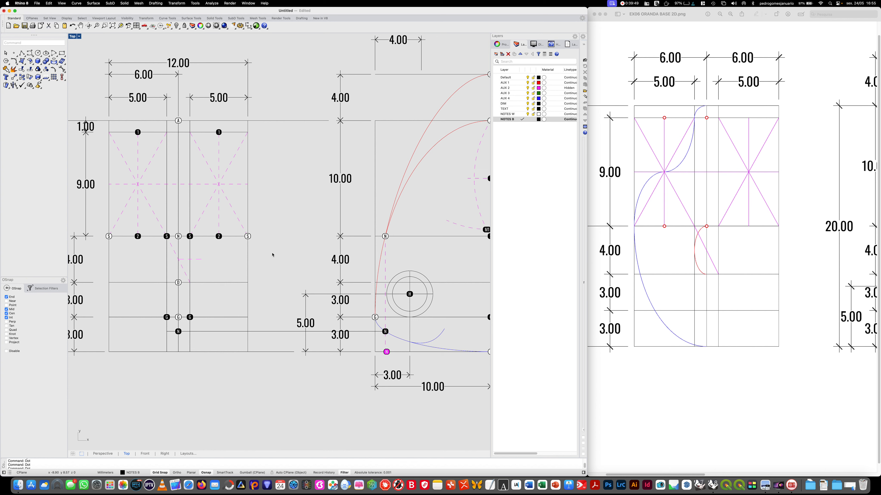
key("Return")
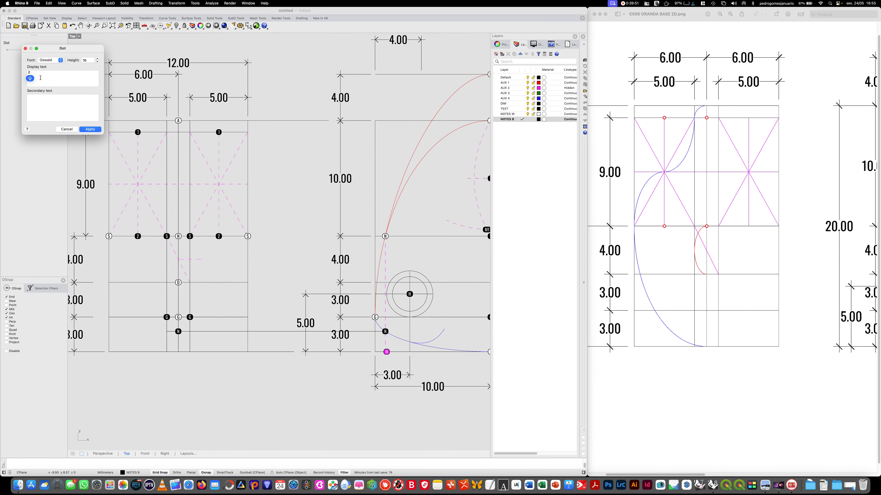
left_click_drag(34, 74, 13, 73)
key("Escape")
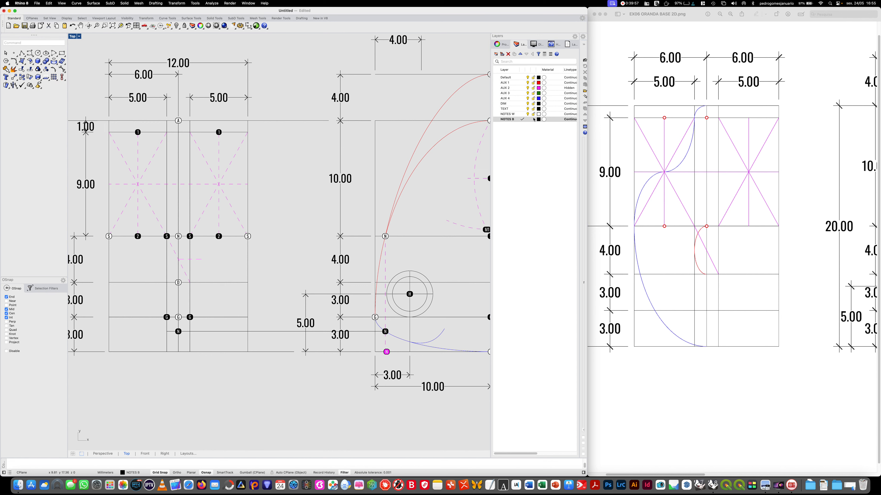
- Add a dot 2 on layer NOTES W at the inner upper corner of each crossed rectangle
left_click(517, 115)
key("Return")
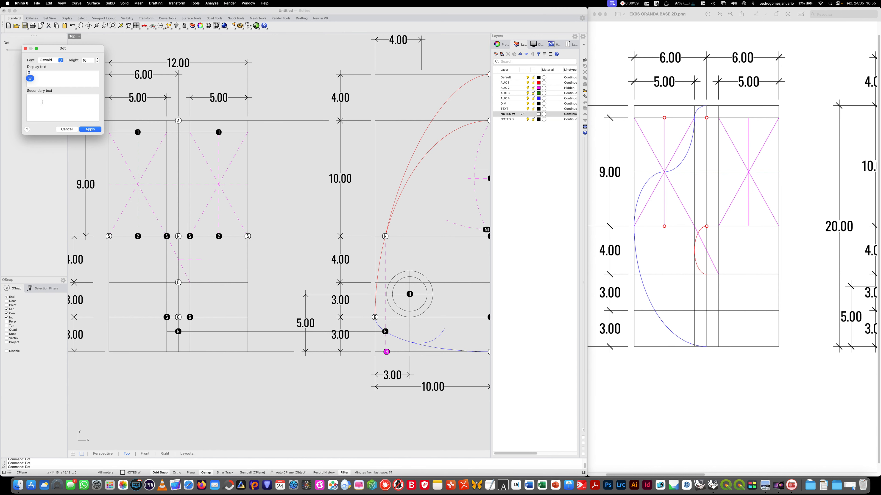
left_click_drag(48, 78, 14, 74)
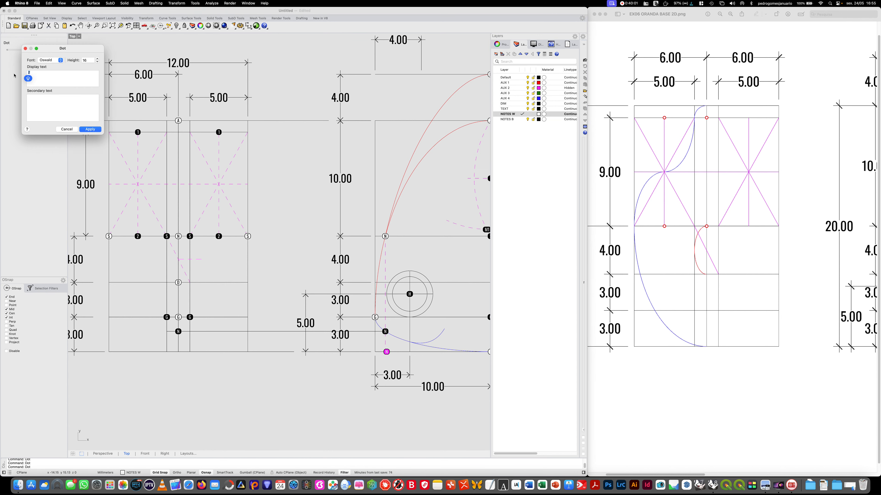
type("2")
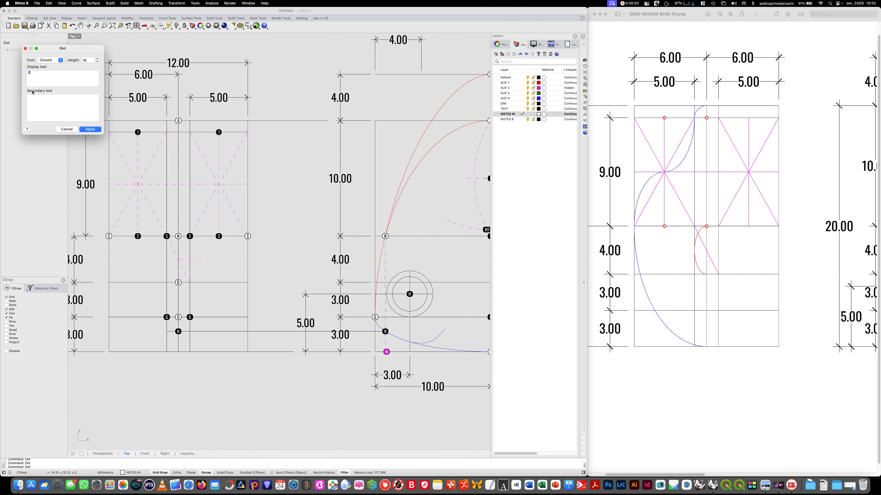
left_click(90, 132)
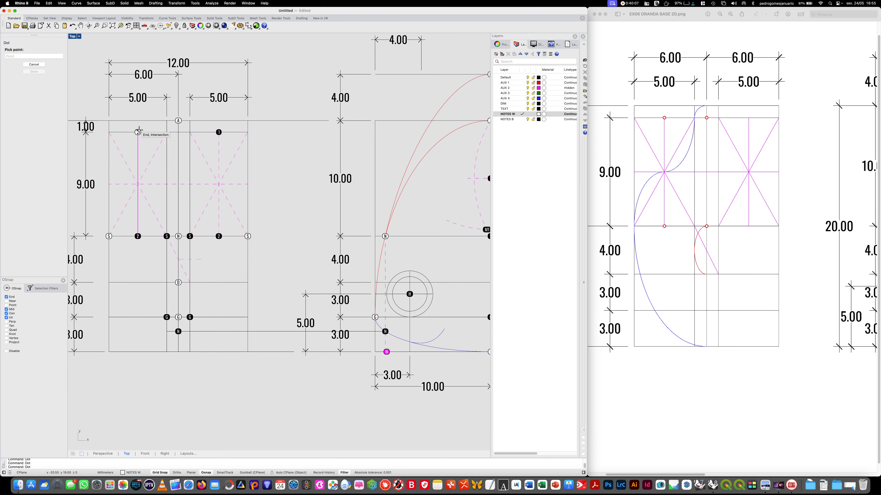
left_click(167, 132)
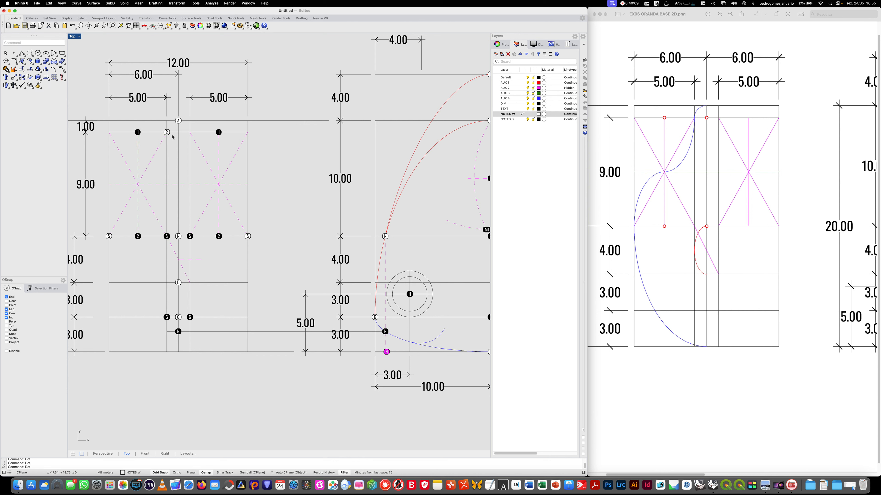
key("Return")
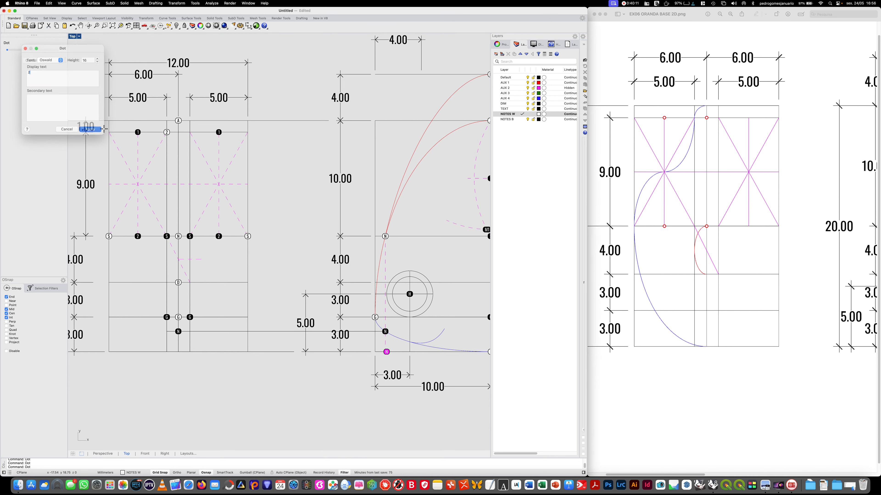
left_click(90, 129)
left_click(190, 132)
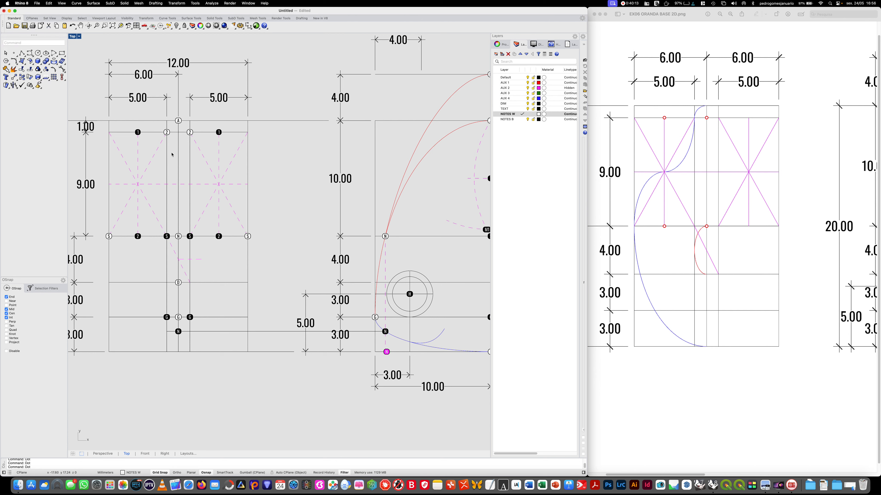
- Add a dot 3 on layer NOTES W at the centre of each of the two crossed rectangles
right_click(171, 145)
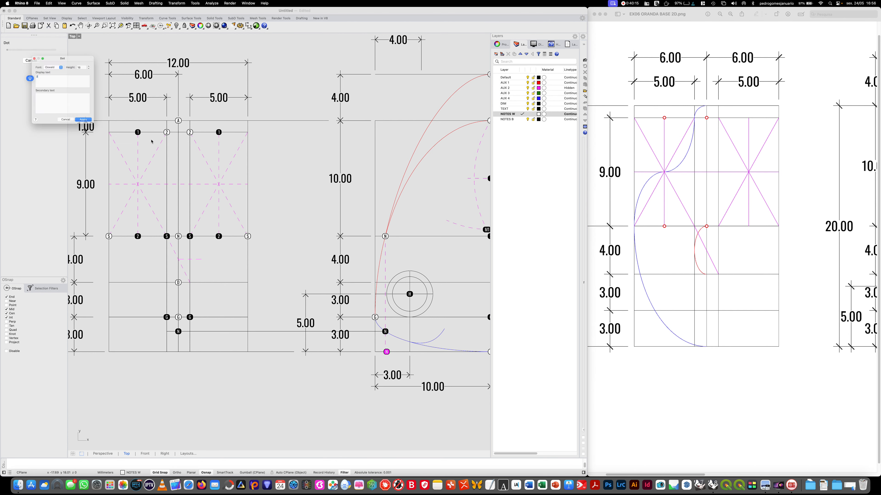
type("3")
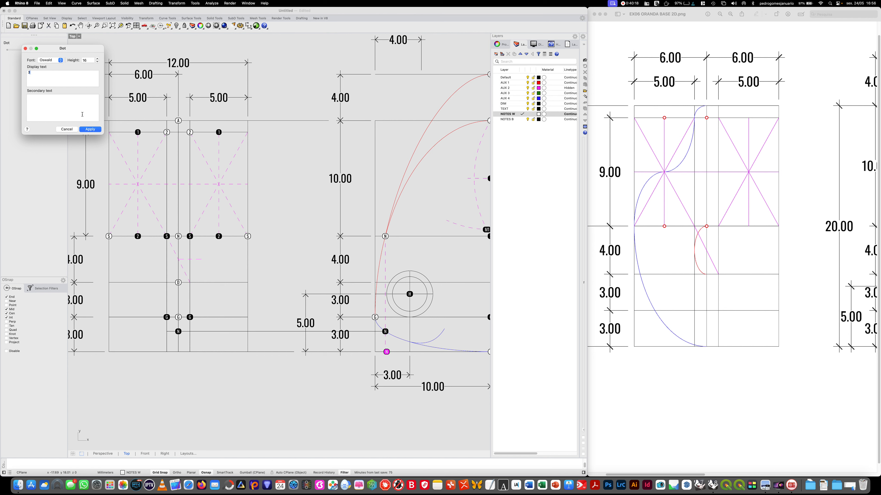
left_click(90, 129)
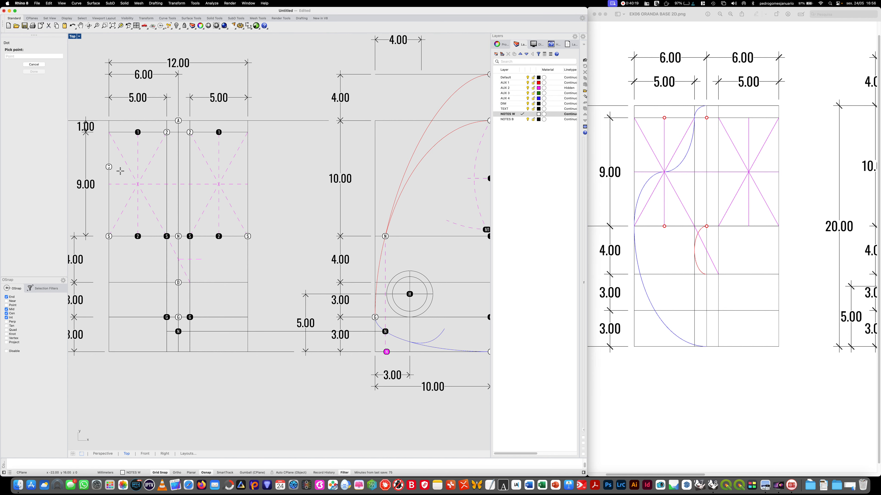
left_click(137, 184)
right_click(137, 184)
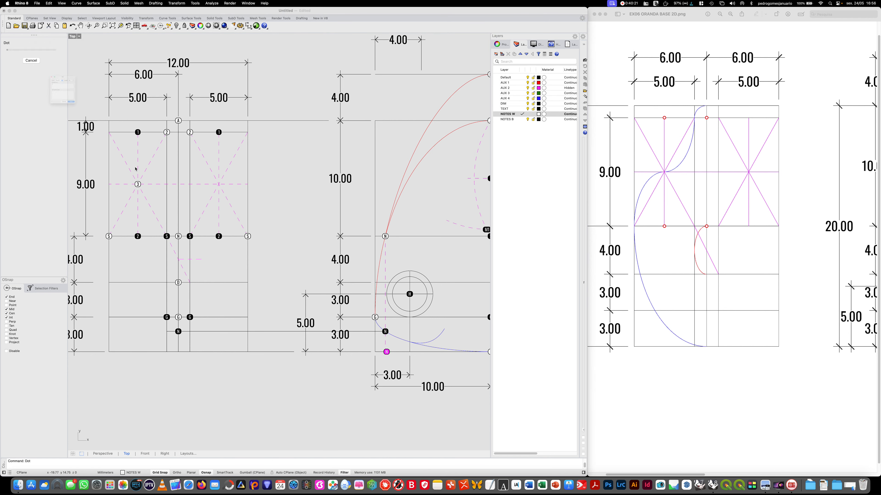
left_click_drag(34, 73, 13, 70)
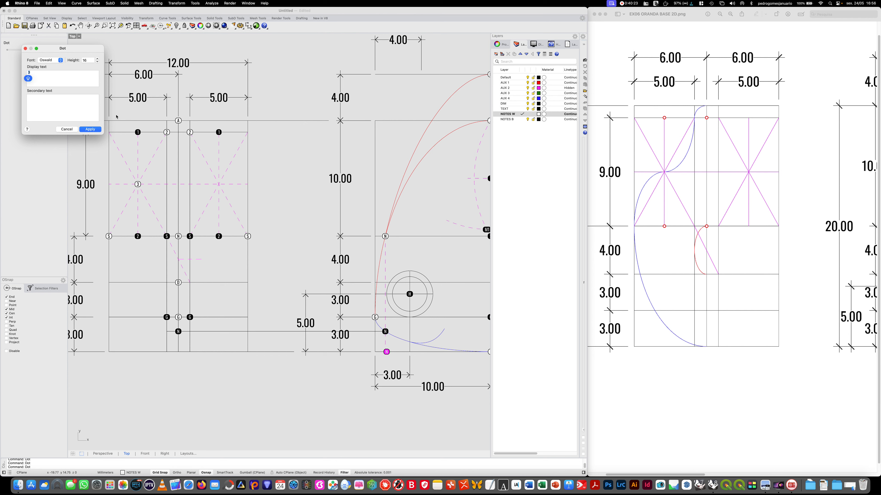
left_click(91, 129)
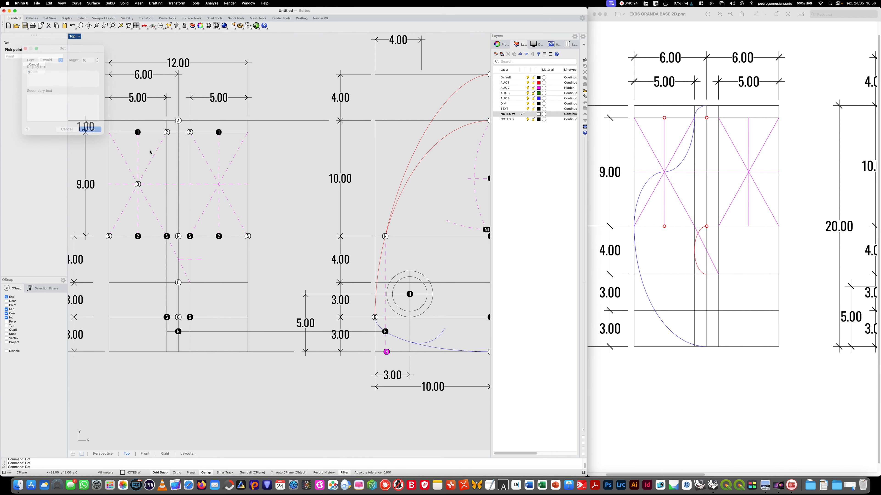
left_click(219, 184)
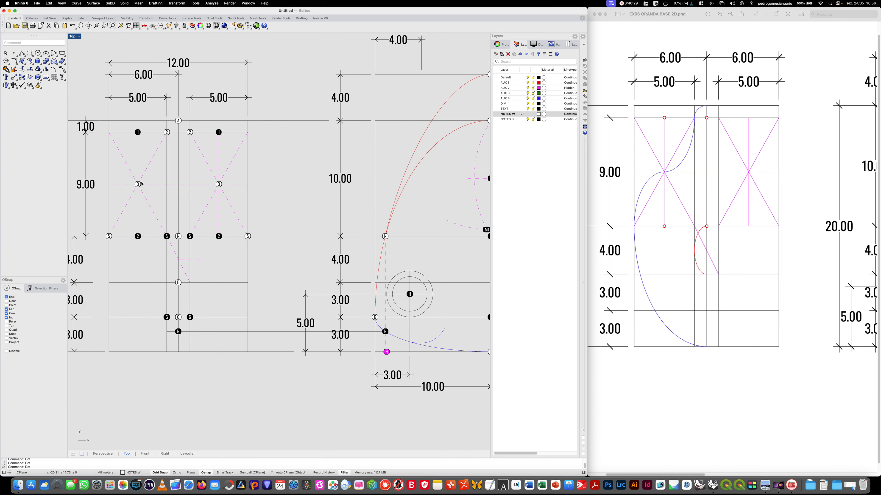
- Change the text of both dots at the midpoints of the crossed rectangles' lower edges to 4
left_click(138, 238)
left_click_drag(223, 244, 220, 240, "shift")
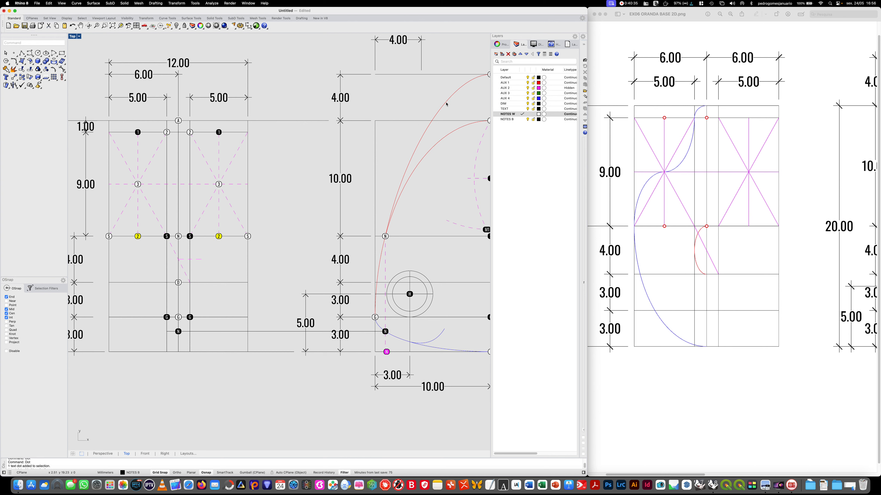
left_click(504, 47)
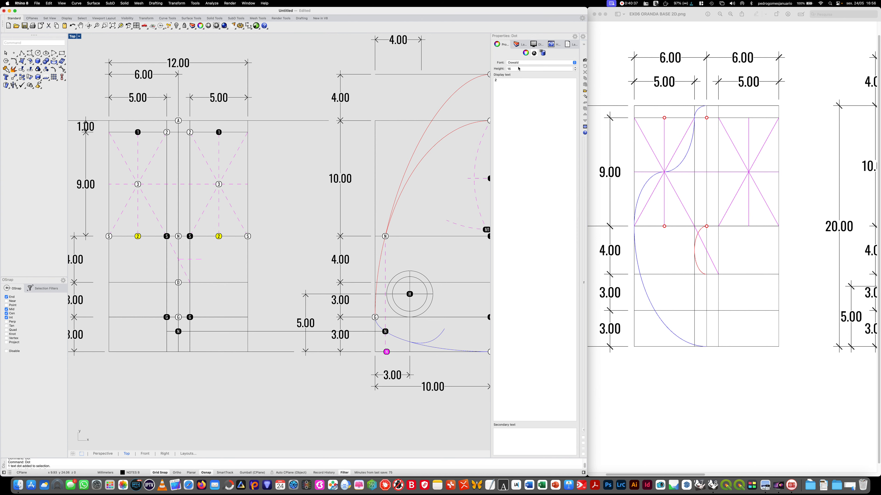
left_click_drag(507, 85, 465, 77)
type("4")
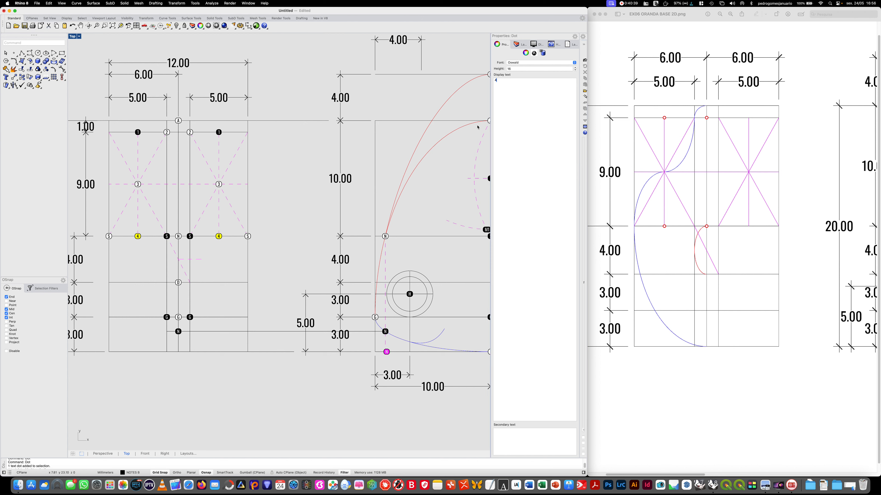
left_click(280, 251)
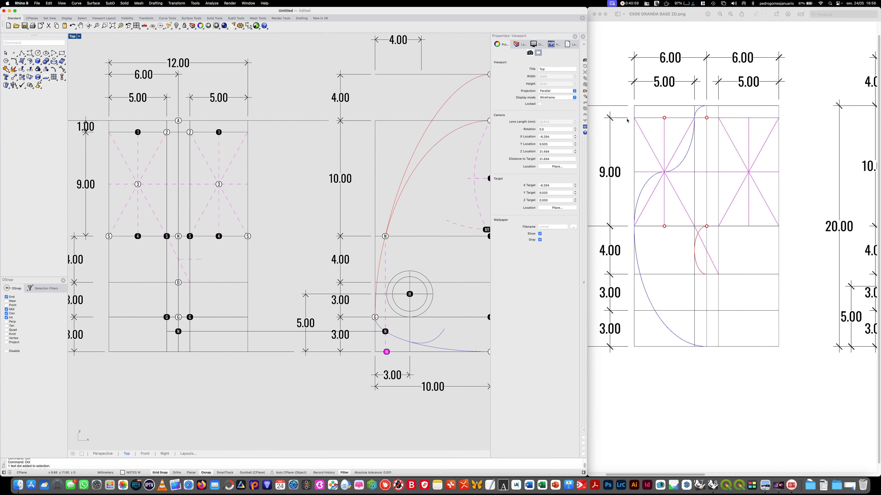
- Draw an ellipse on layer AUX 1 centred midway between dots N and D, reaching dot D and the inner vertical line
left_click(518, 44)
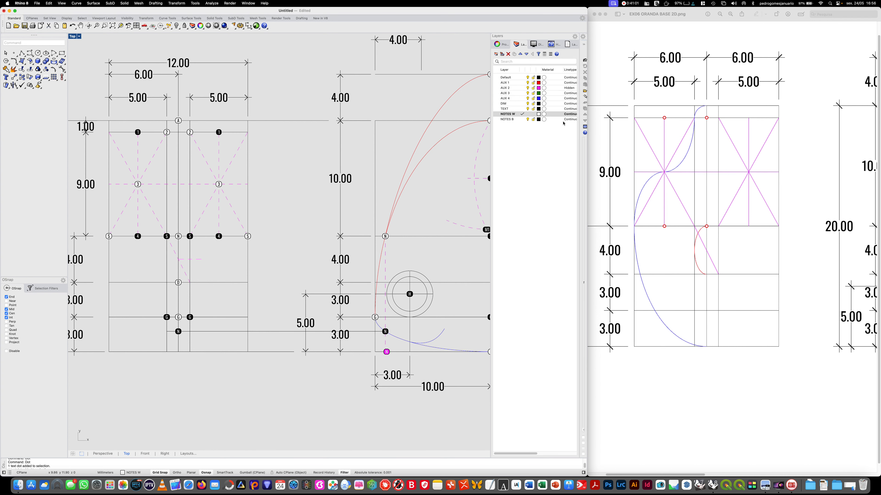
left_click(523, 99)
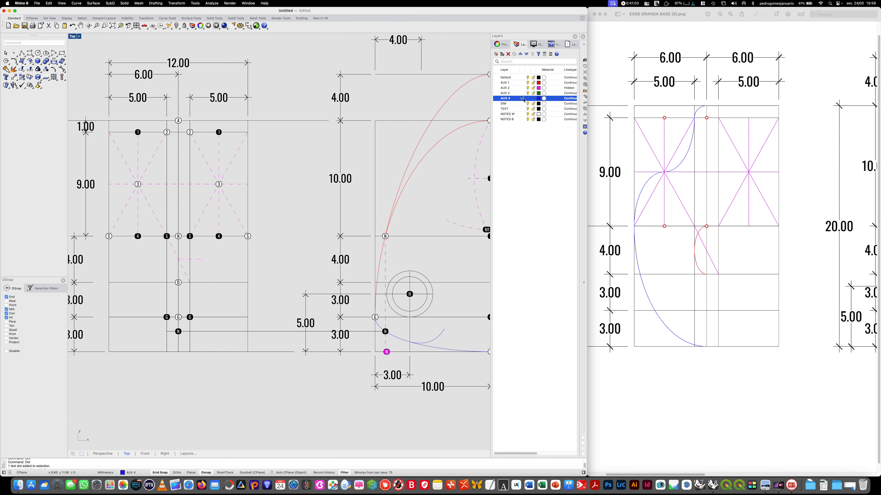
left_click(521, 82)
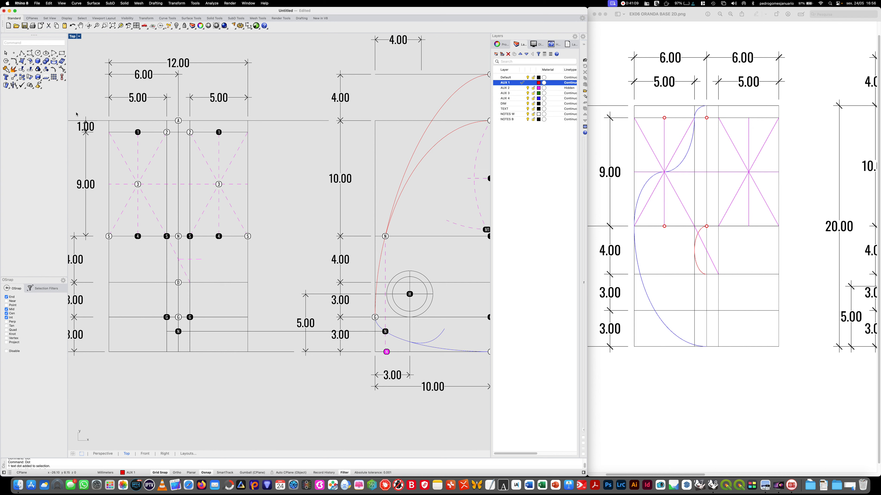
left_click(46, 53)
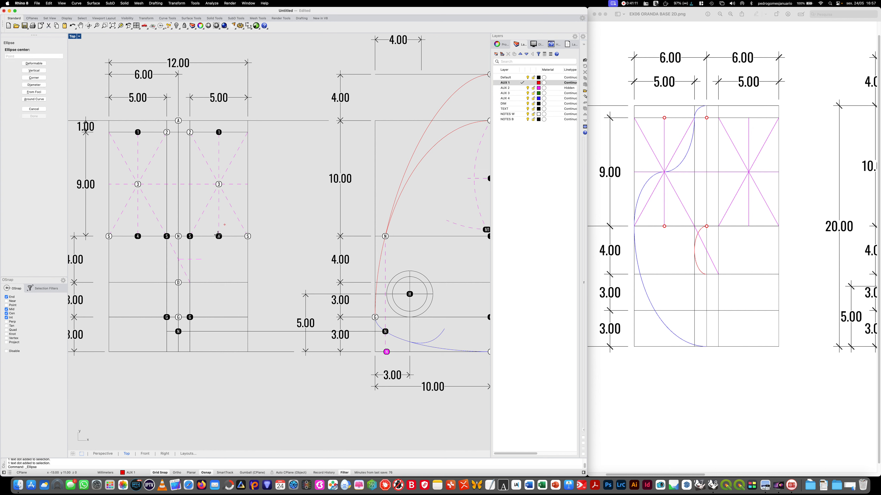
left_click(178, 259)
left_click(178, 282)
left_click(190, 259)
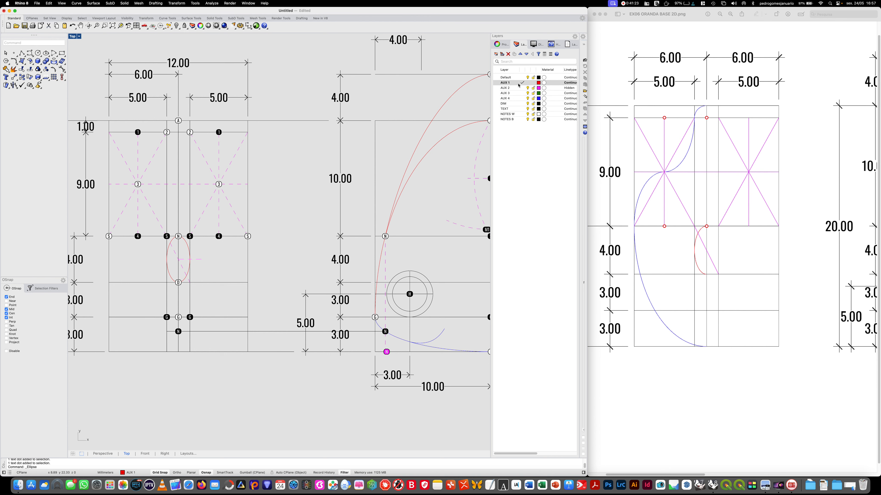
- Draw an ellipse on layer AUX 3 centred on the white dot G, through the black dot G to its right and dot N above
left_click(524, 93)
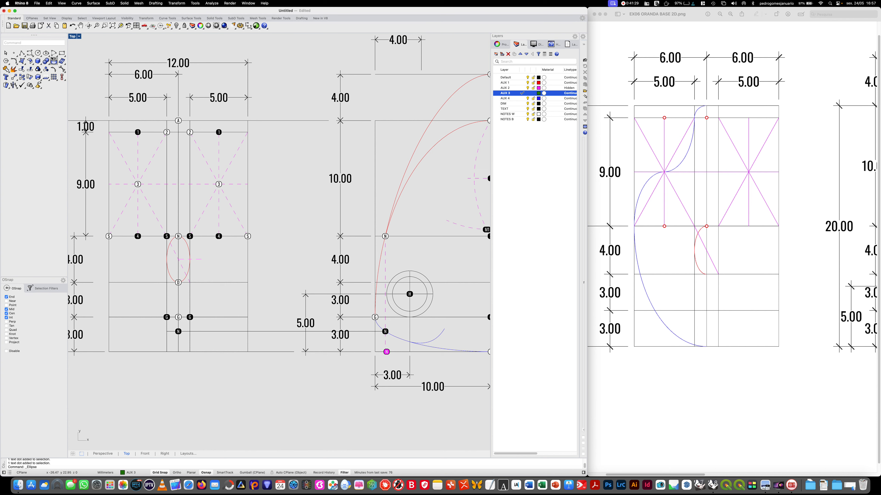
left_click(45, 53)
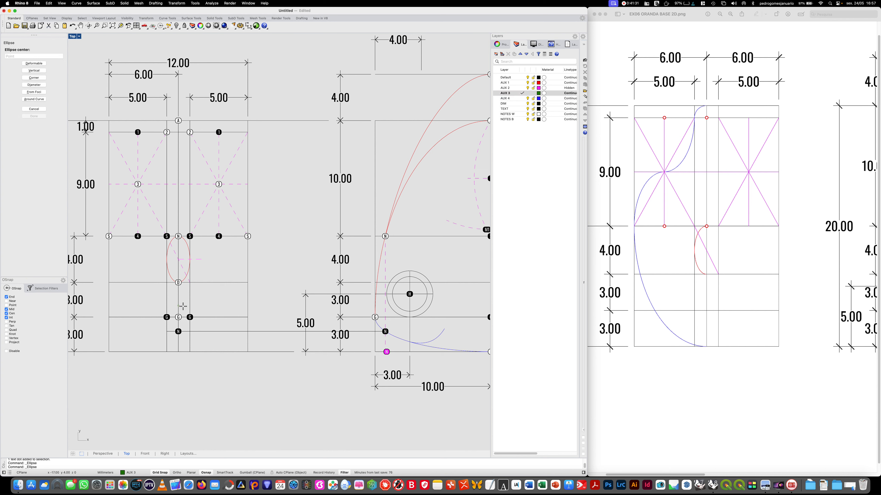
left_click(178, 318)
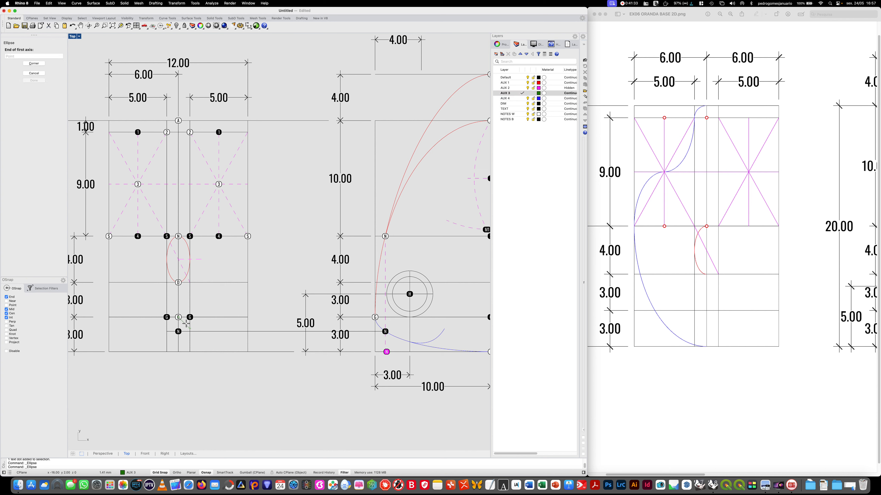
left_click(190, 317)
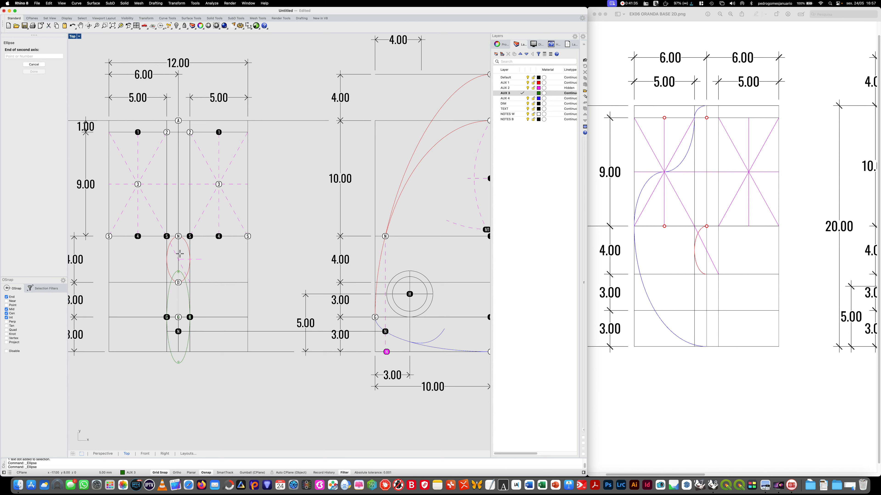
left_click(179, 238)
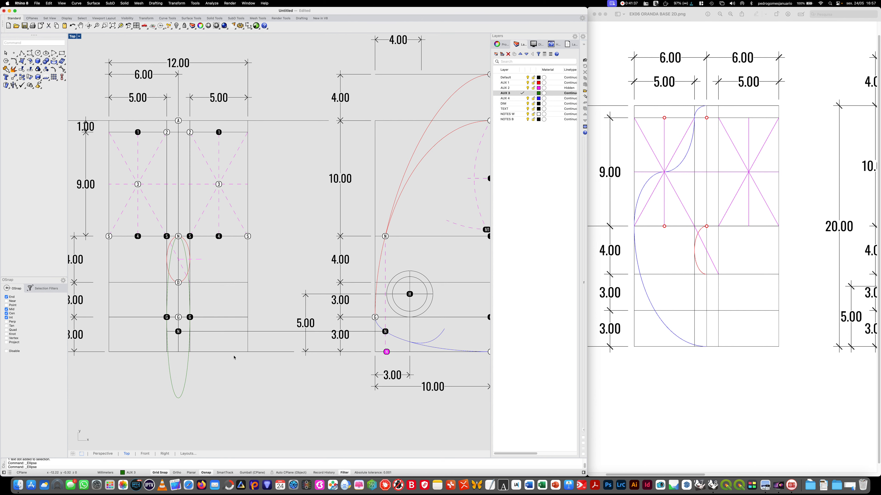
- Trim away the half of the green ellipse below the horizontal line through the G dots
type("TRiM")
key("Return")
key("Return")
left_click(184, 374)
key("Return")
- Draw an ellipse on layer AUX 3 centred on the white G dot, reaching the black G dot to its left and the black dot below
left_click(46, 53)
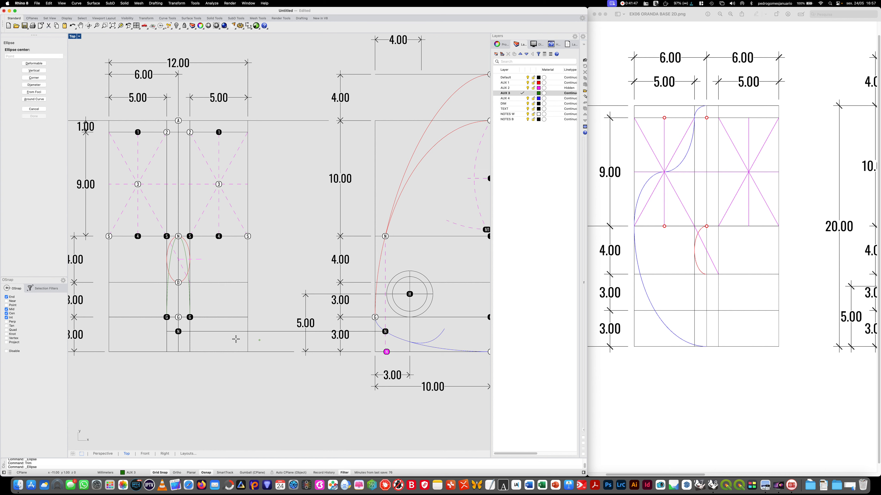
left_click(178, 318)
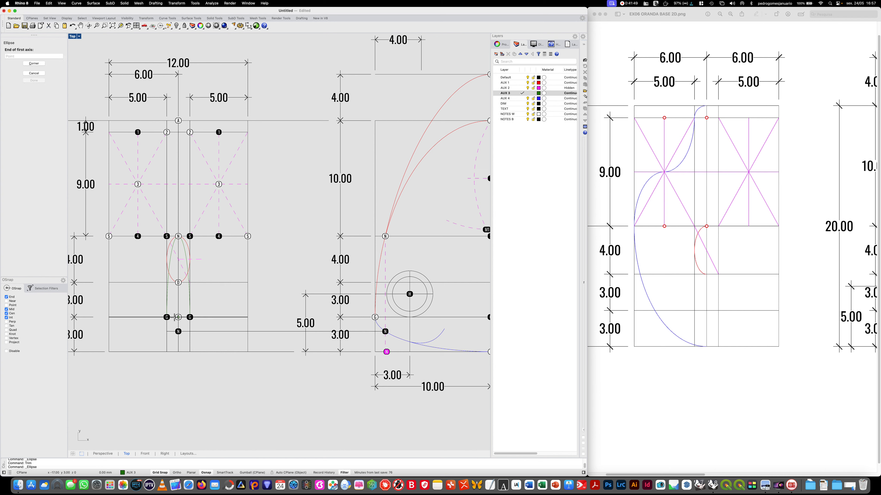
left_click(167, 318)
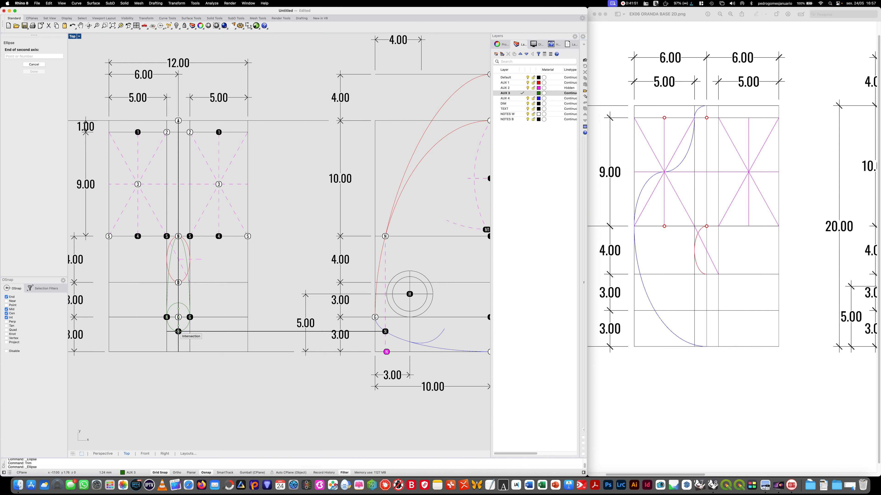
left_click(178, 331)
- Trim away the half of the new small ellipse above the horizontal line through the G dots
type("trim")
key("Return")
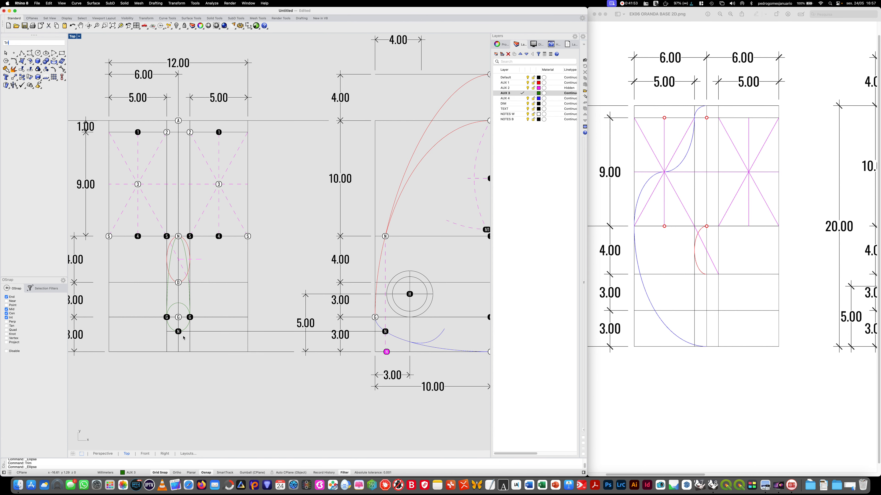
left_click(234, 318)
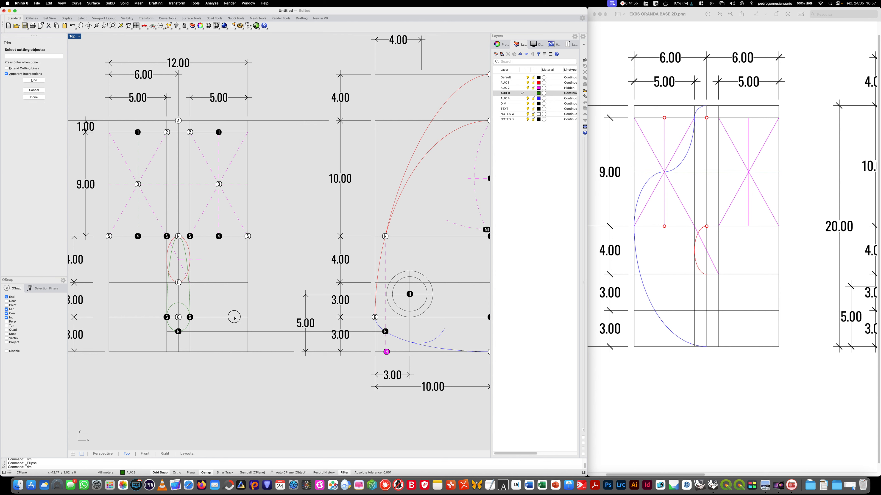
key("Return")
left_click(184, 308)
key("Return")
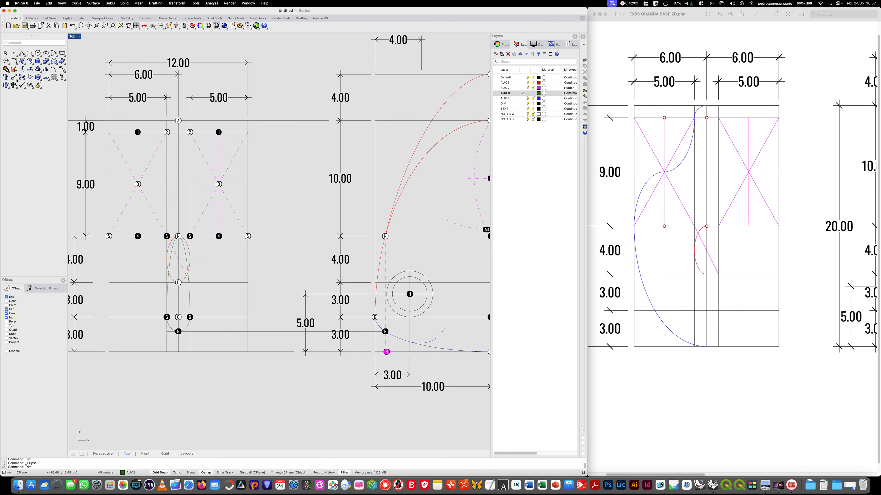
- Join the upper and lower green half-ellipses into one closed curve
left_click(5, 68)
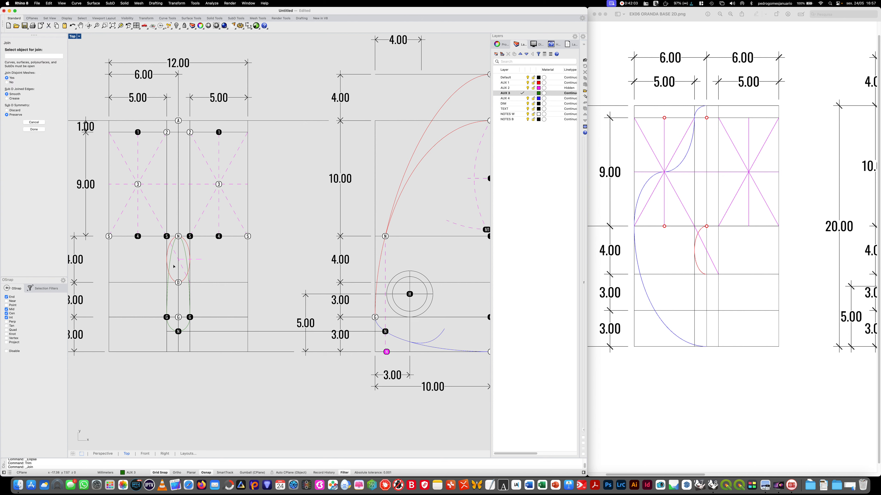
left_click(170, 264)
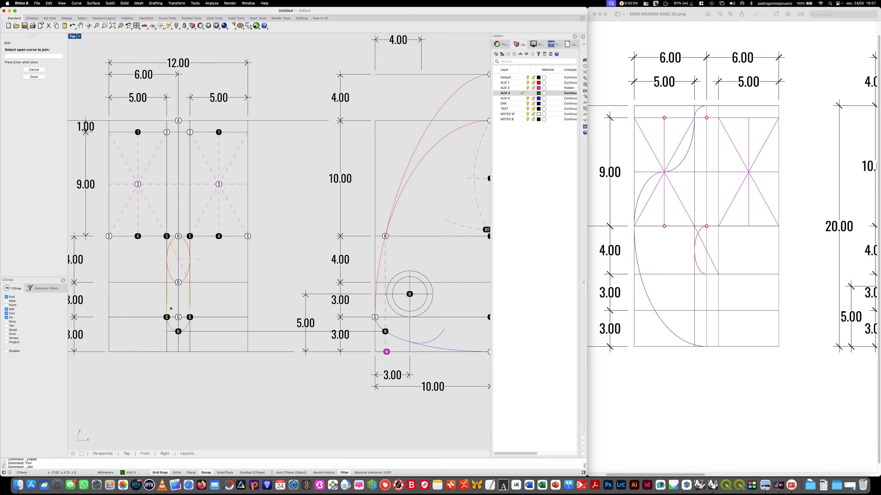
key("Return")
left_click(169, 329)
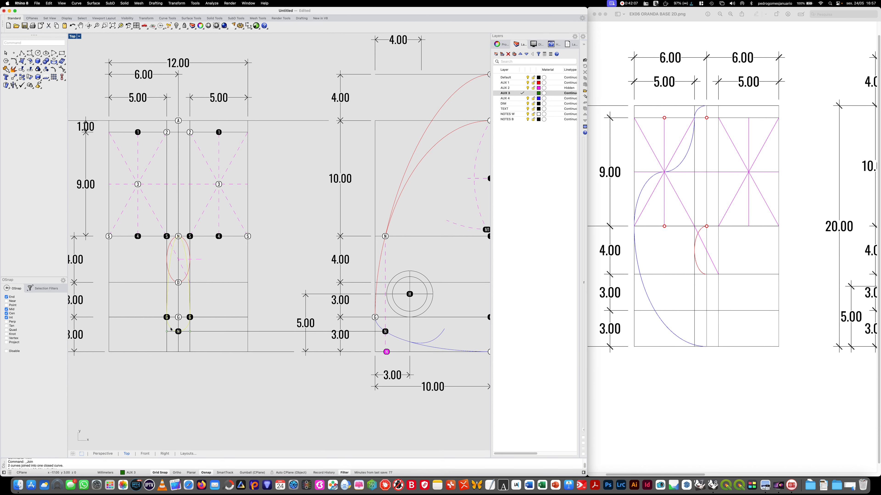
key("Escape")
- Draw a semicircular arc on layer AUX 4 over the central strip, centred midway between the two 2 dots and ending on them
left_click(522, 98)
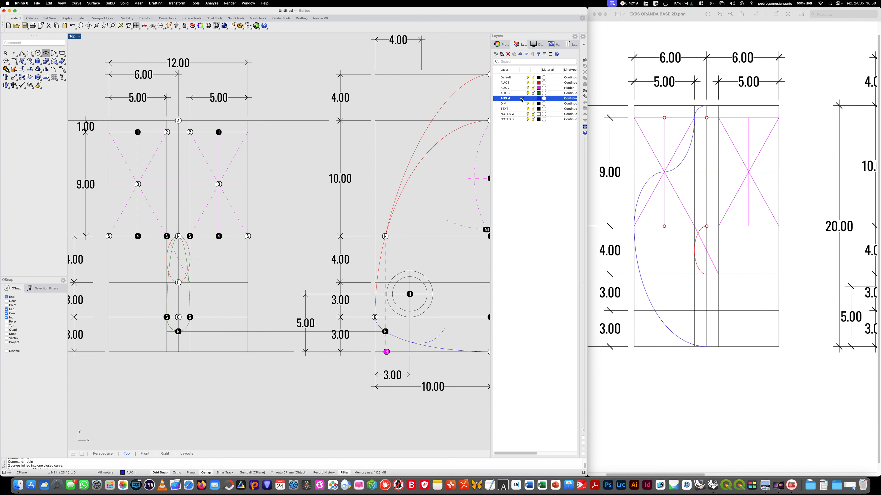
left_click(54, 54)
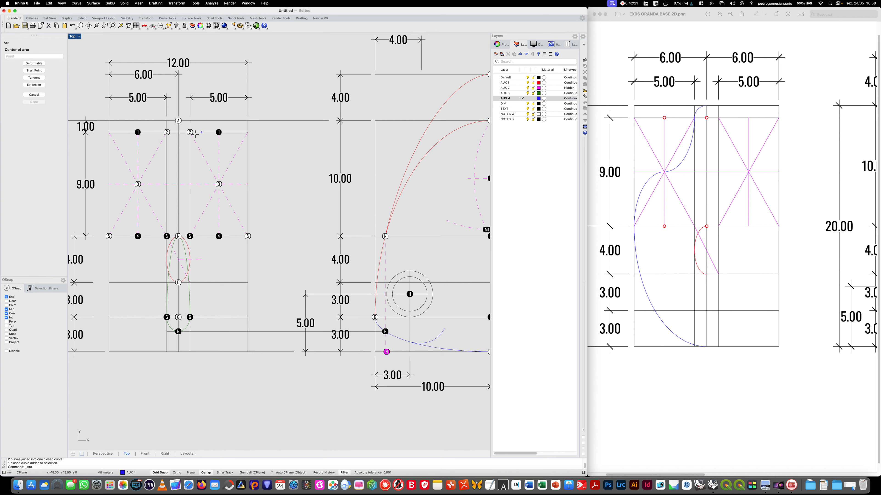
left_click(178, 133)
left_click(190, 132)
left_click(167, 132)
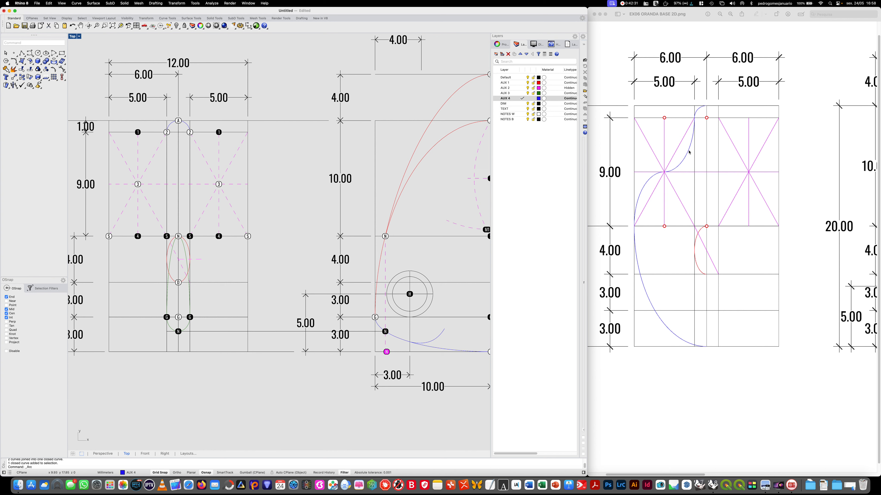
- Draw an ellipse centred on the left black dot 1, reaching the left dot 2 and the left dot 3
left_click(46, 54)
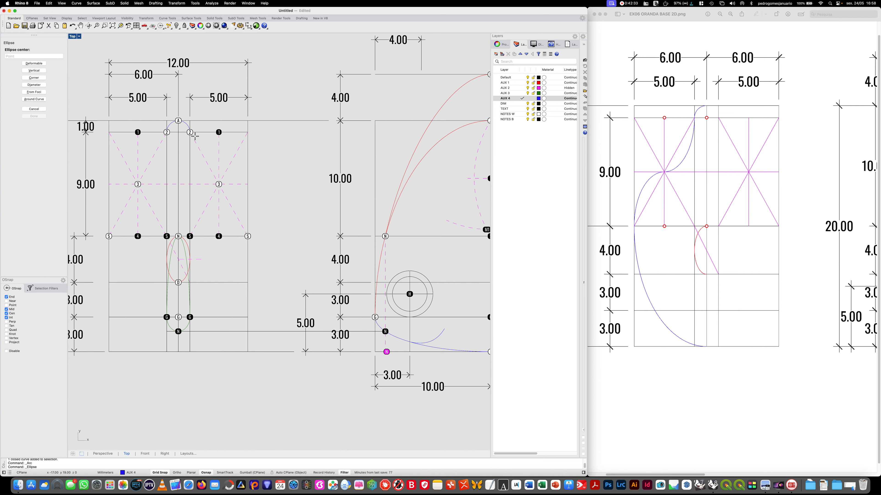
left_click(137, 132)
left_click(167, 133)
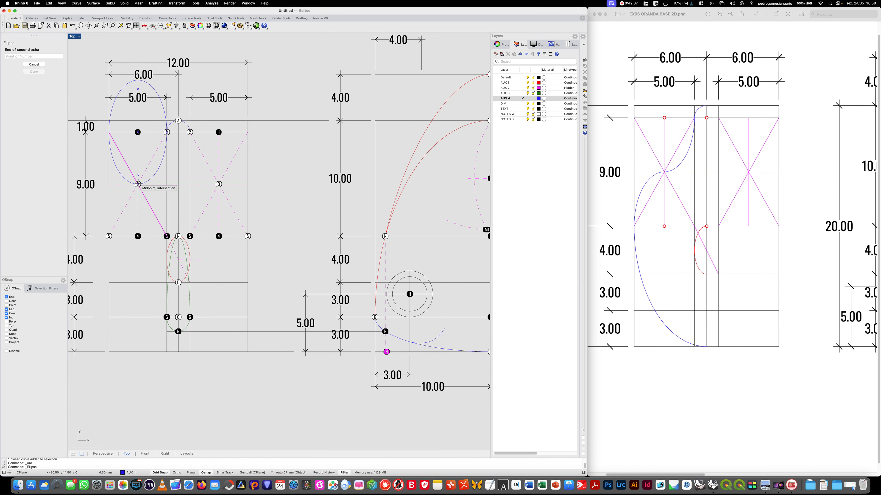
left_click(137, 184)
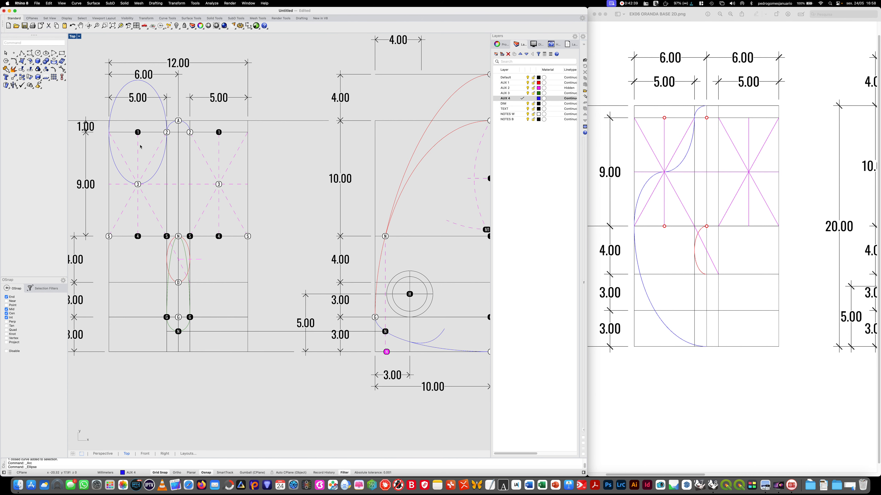
- Trim the ellipse around the left dot 1 down to its quarter between dots 2 and 3
type("trim")
key("Return")
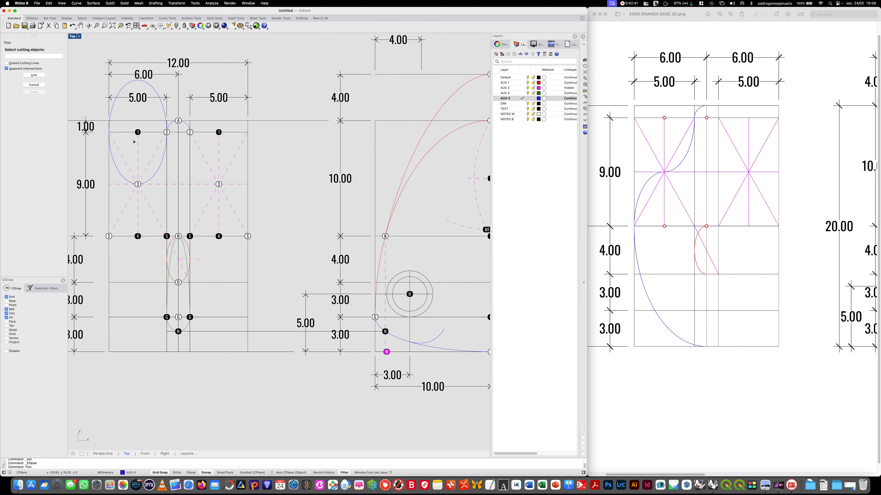
left_click(138, 144)
left_click(148, 133)
key("Return")
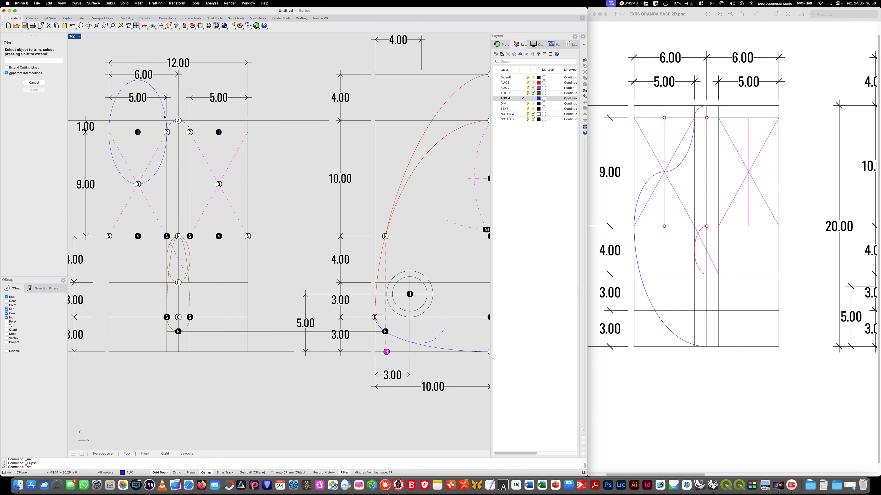
left_click(162, 117)
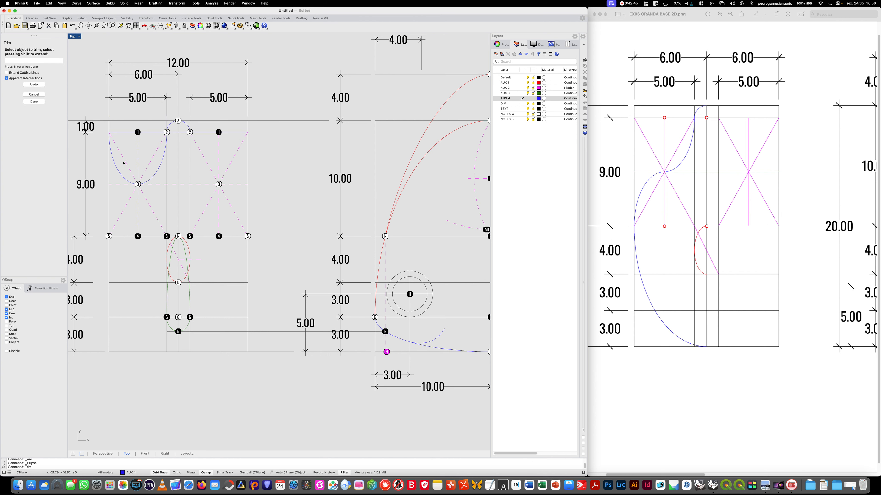
left_click(120, 174)
key("Return")
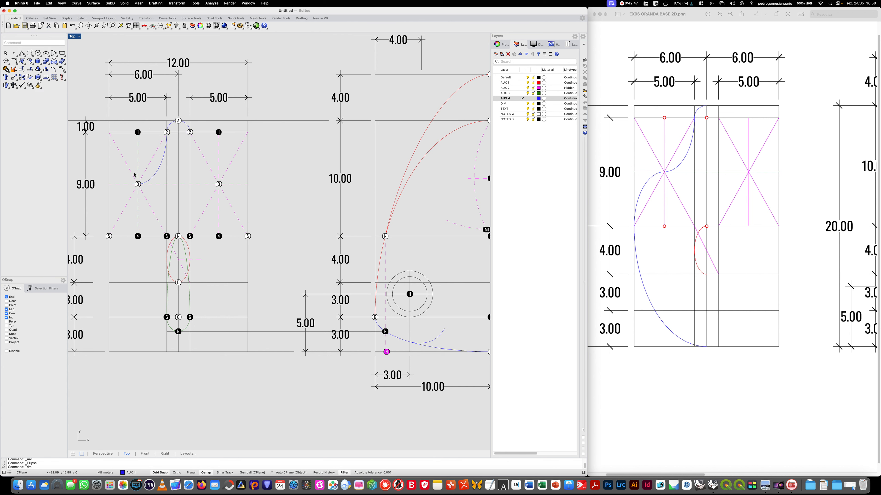
- Draw an ellipse centred on the left black dot 4, reaching dot 3 above and the dot on the front view's left edge
left_click(46, 53)
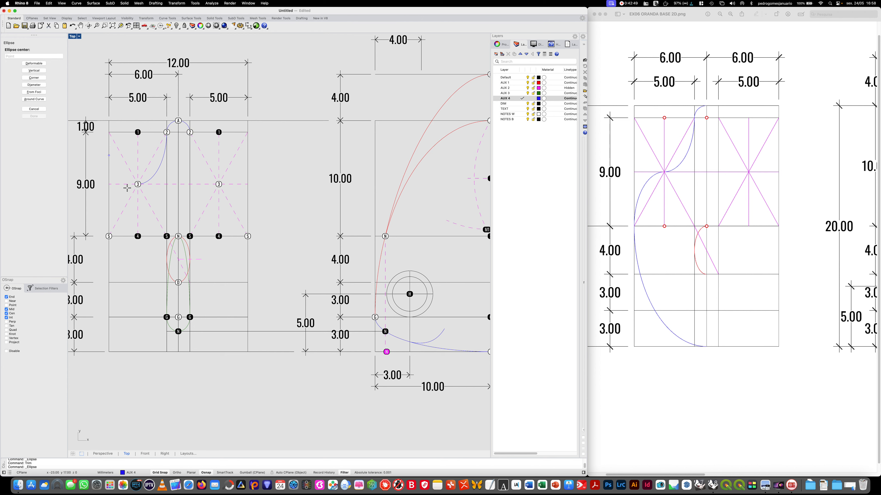
left_click(137, 236)
left_click(138, 184)
left_click(108, 236)
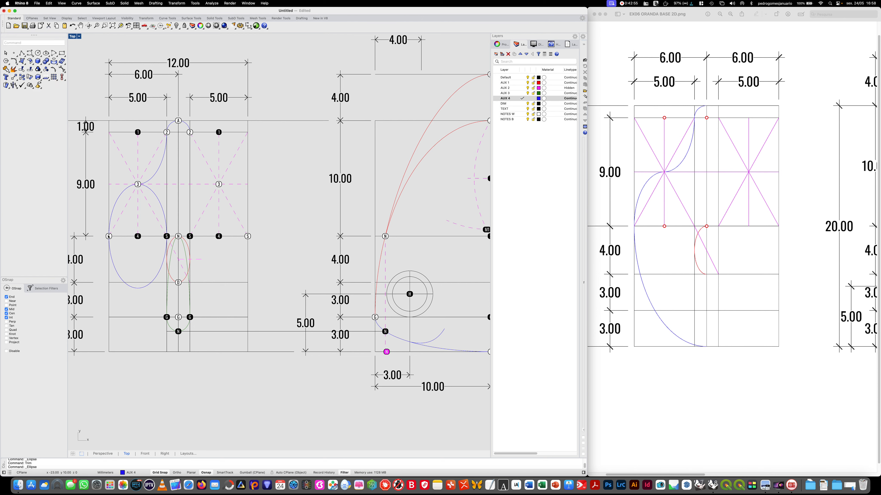
- Trim the ellipse around the left dot 4, keeping only the quarter from dot 3 to the front view's left edge
type("trim")
key("Return")
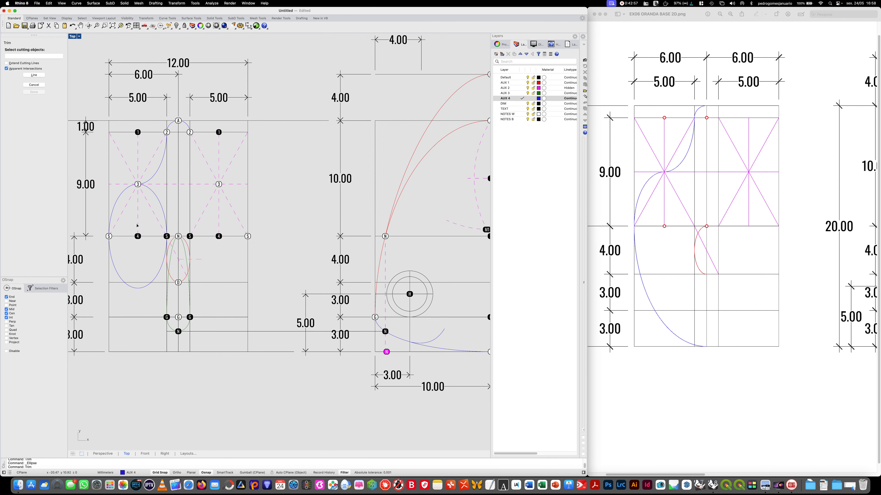
left_click(128, 201)
key("Return")
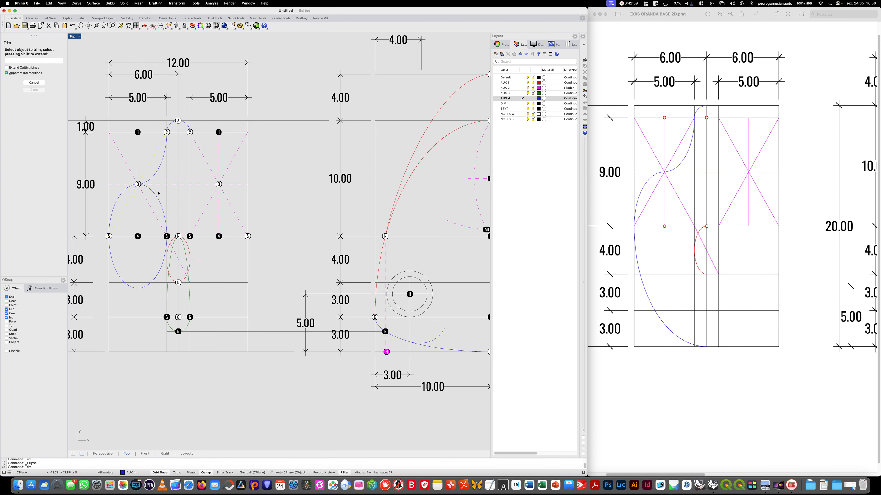
left_click(155, 195)
key("Return")
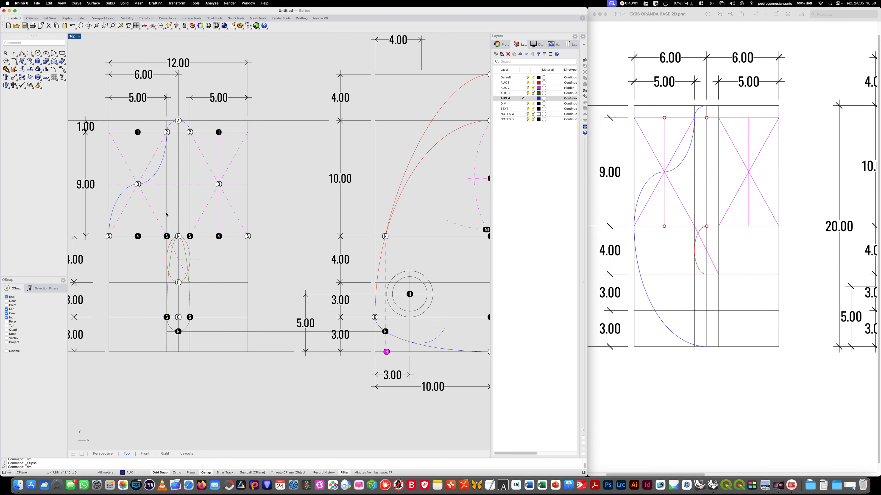
- Draw an ellipse centred on dot N, reaching the dot on the front view's left edge and the midpoint of the base line
left_click(46, 53)
left_click(178, 236)
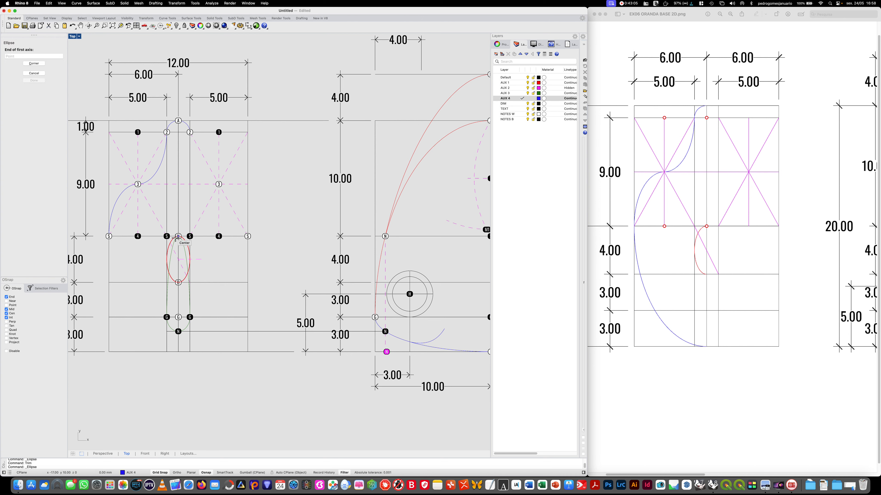
left_click(109, 236)
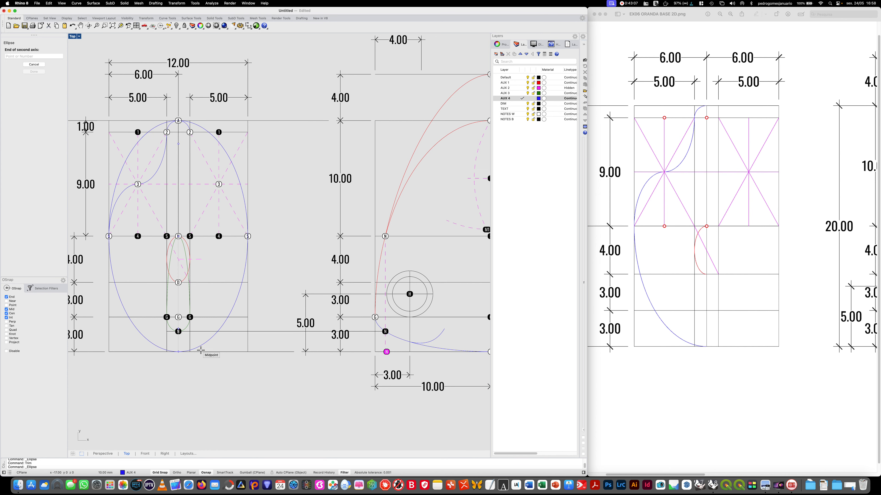
left_click(188, 350)
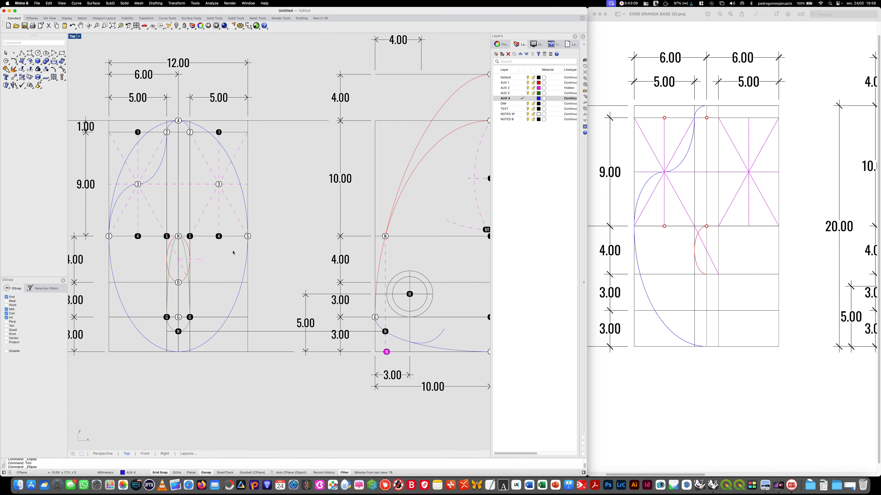
- Trim away the half of the large blue ellipse above the horizontal line through dot N
type("trim")
key("Return")
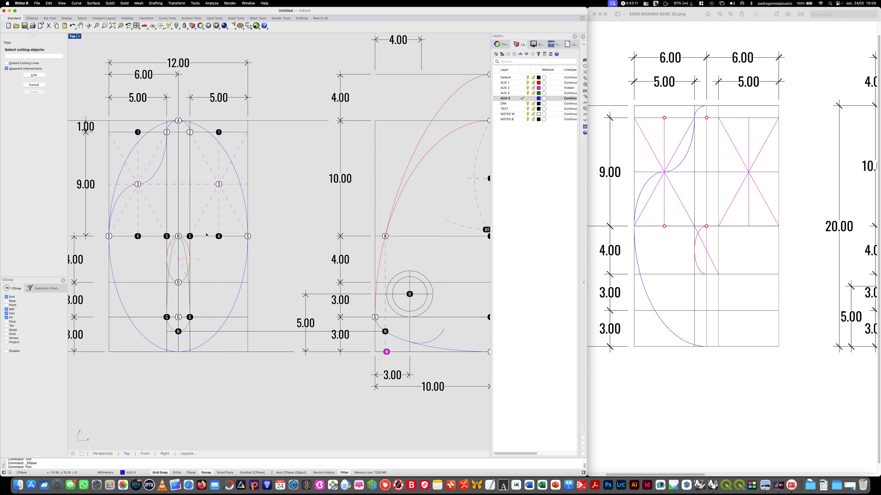
left_click(203, 237)
key("Return")
left_click(243, 195)
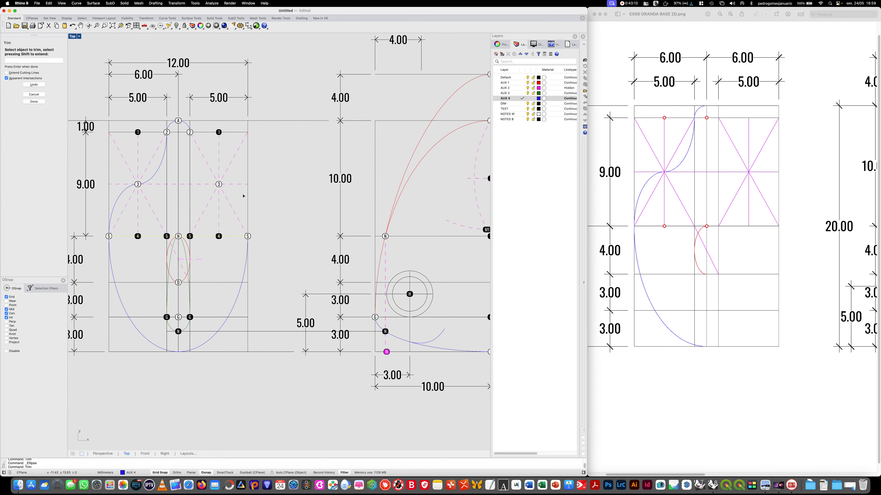
key("Return")
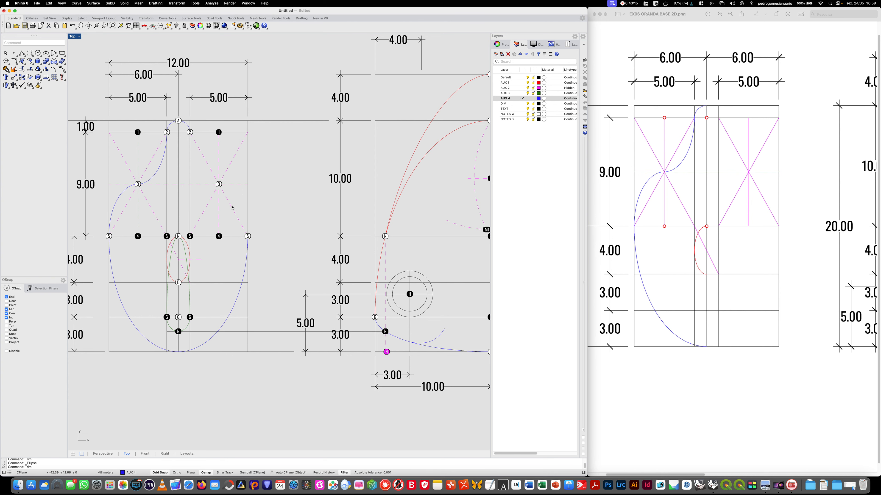
- Mirror a copy of the two left blue quarter-ellipses across the front view's vertical centre line
type("mi")
key("Return")
left_click(156, 175)
left_click(130, 187)
right_click(190, 235)
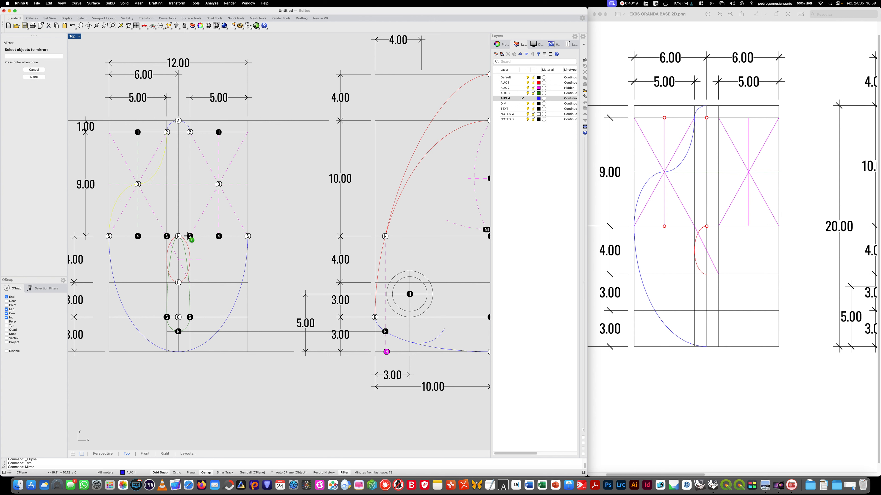
left_click(179, 236)
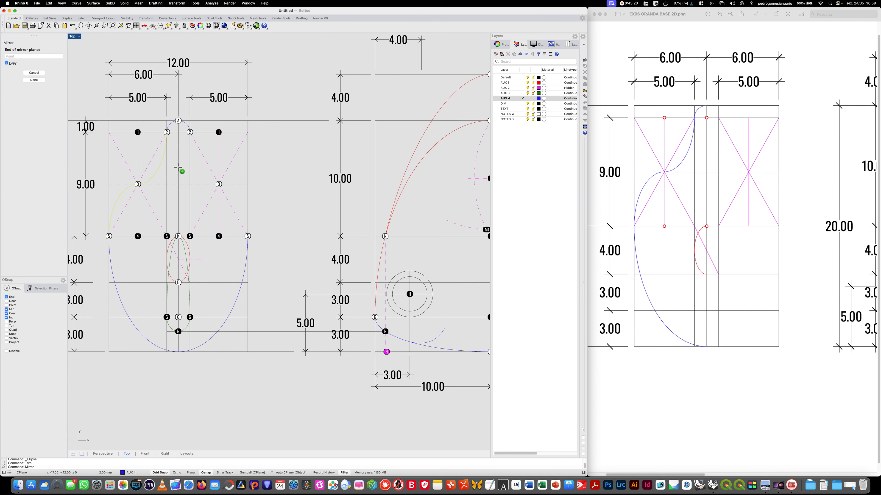
left_click(179, 137)
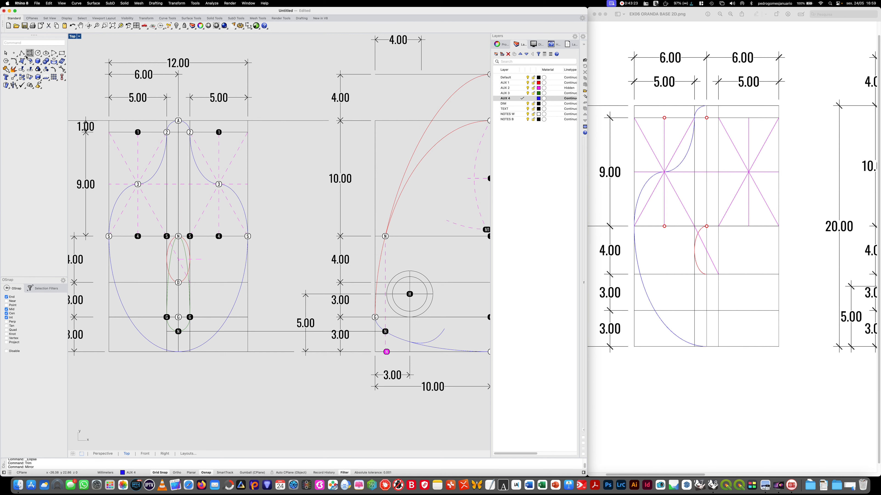
- Join the top arc, the four quarter-ellipses and the lower half-ellipse into one closed blue outline
left_click(14, 68)
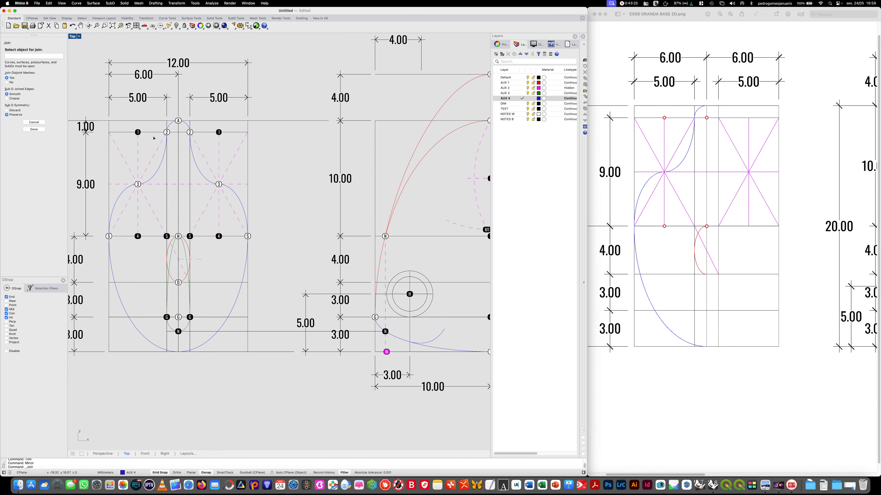
left_click(172, 126)
left_click(156, 167)
left_click(120, 198)
left_click(109, 244)
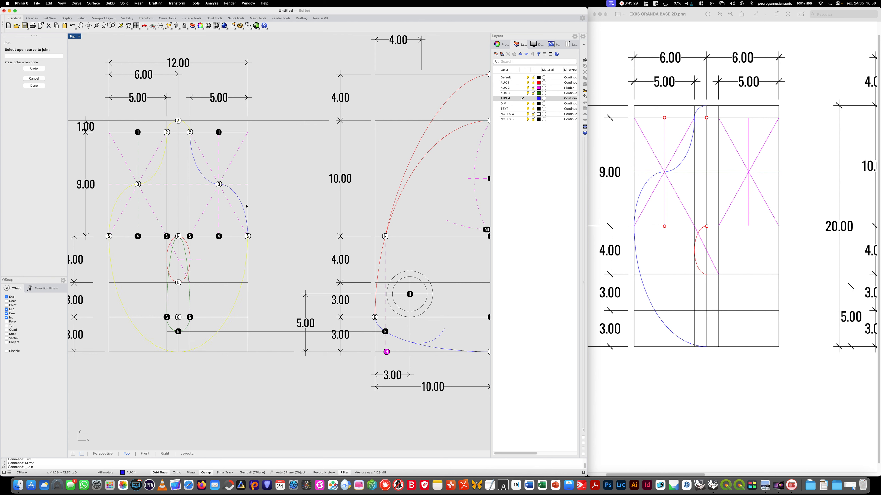
left_click(239, 200)
left_click(200, 175)
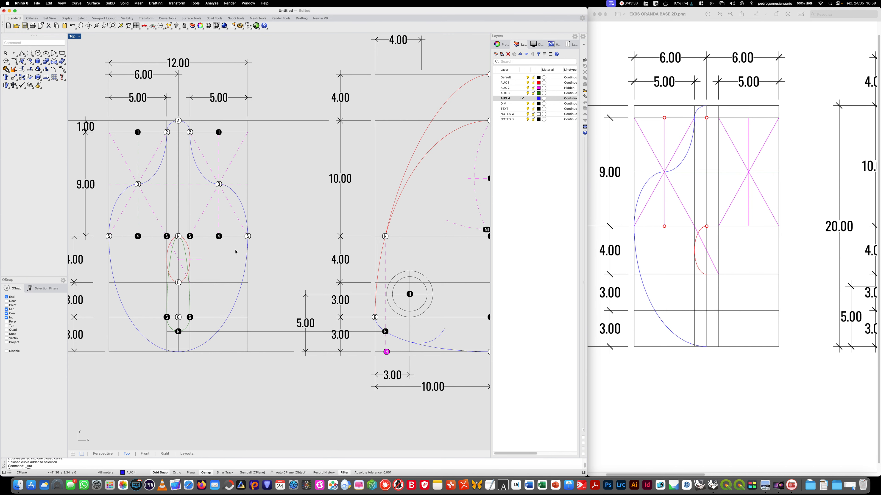
scroll(235, 251, "down", 3)
right_click_drag(315, 329, 283, 292)
scroll(284, 293, "down", 2)
right_click_drag(332, 321, 296, 300)
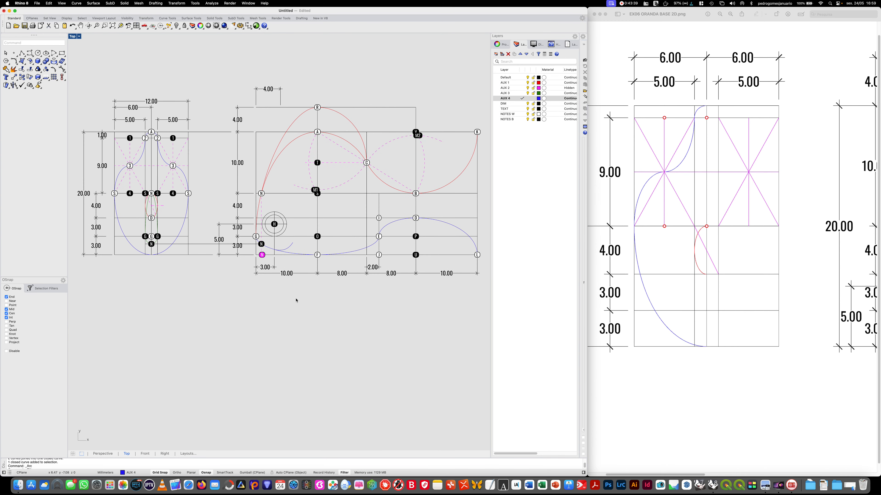